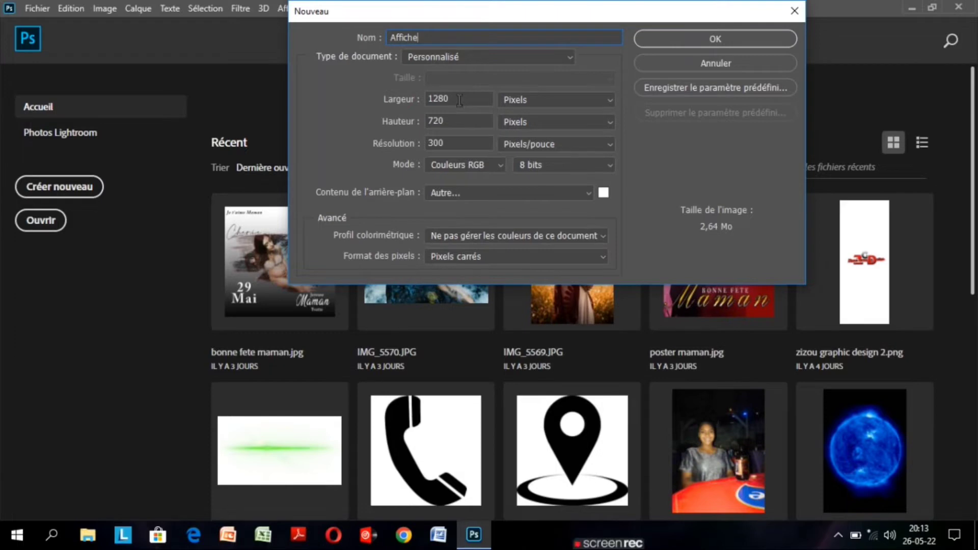
# Set the new document's width to 1400 pixels and its height to 1900 pixels.
pyautogui.press('BackSpace')
pyautogui.press('BackSpace')
pyautogui.press('BackSpace')
pyautogui.press('BackSpace')
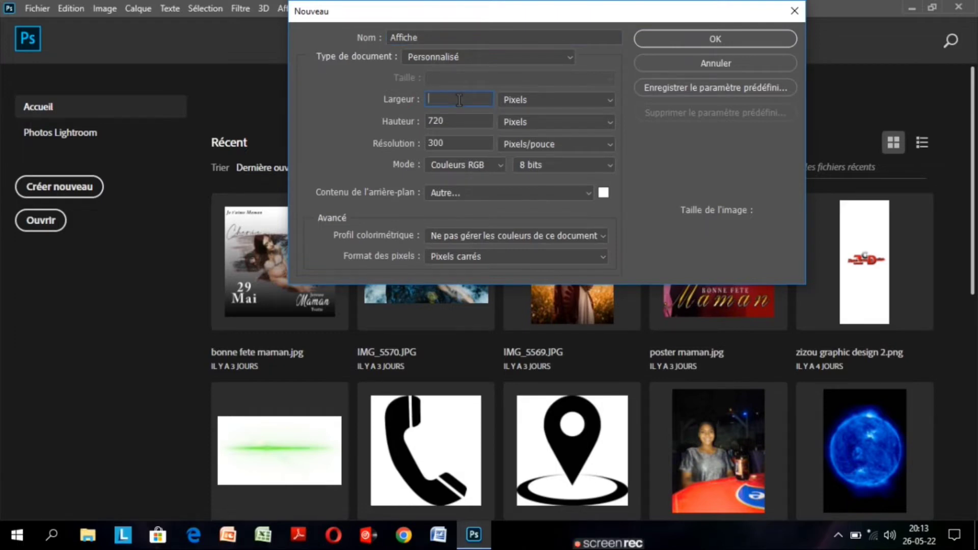
pyautogui.write('1400')
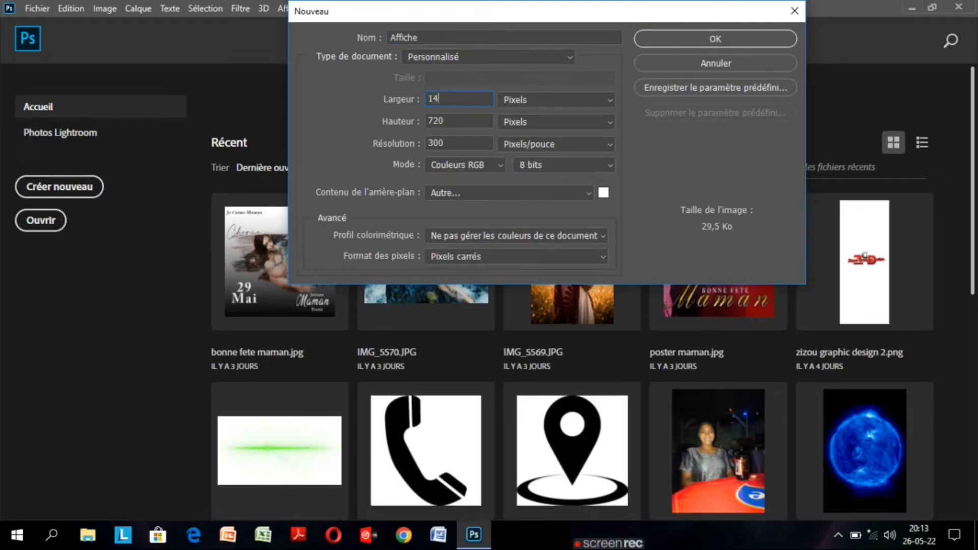
pyautogui.click(454, 121)
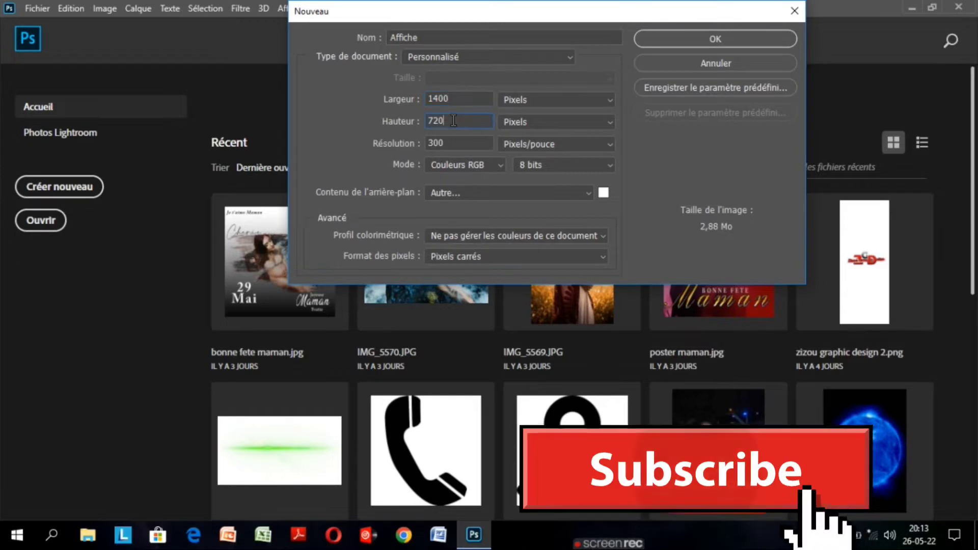
pyautogui.press('BackSpace')
pyautogui.press('BackSpace')
pyautogui.press('BackSpace')
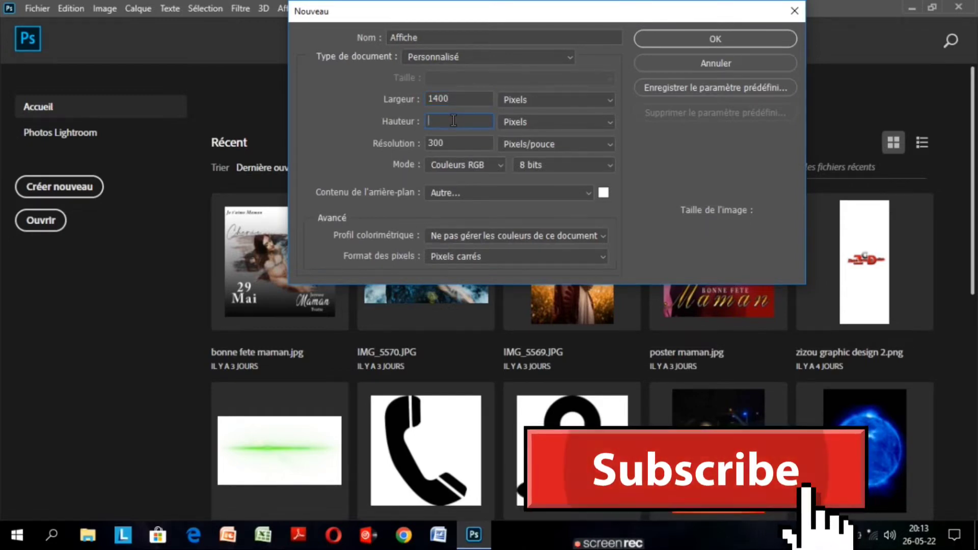
pyautogui.write('1900')
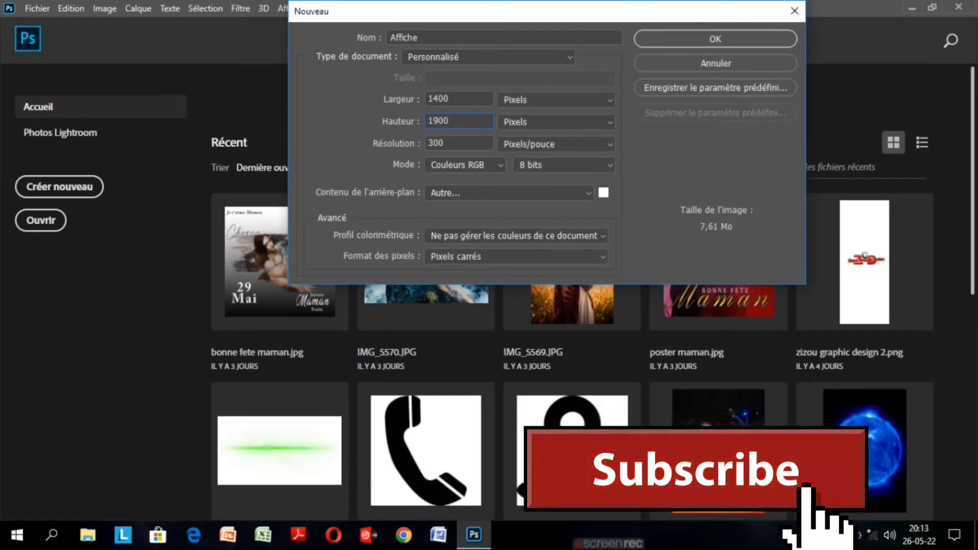
# Choose Blanc as the background content and create the Affiche document.
pyautogui.click(589, 194)
pyautogui.click(545, 208)
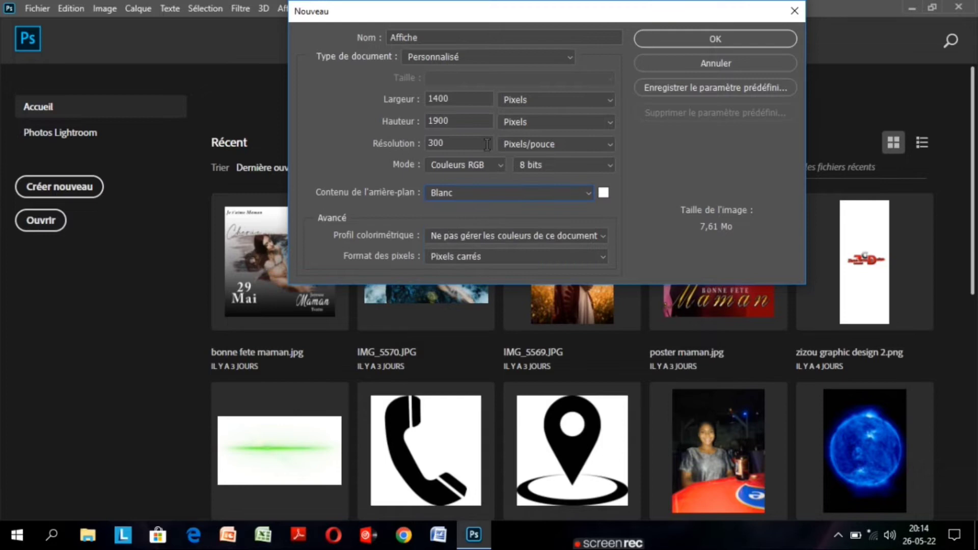
pyautogui.click(694, 43)
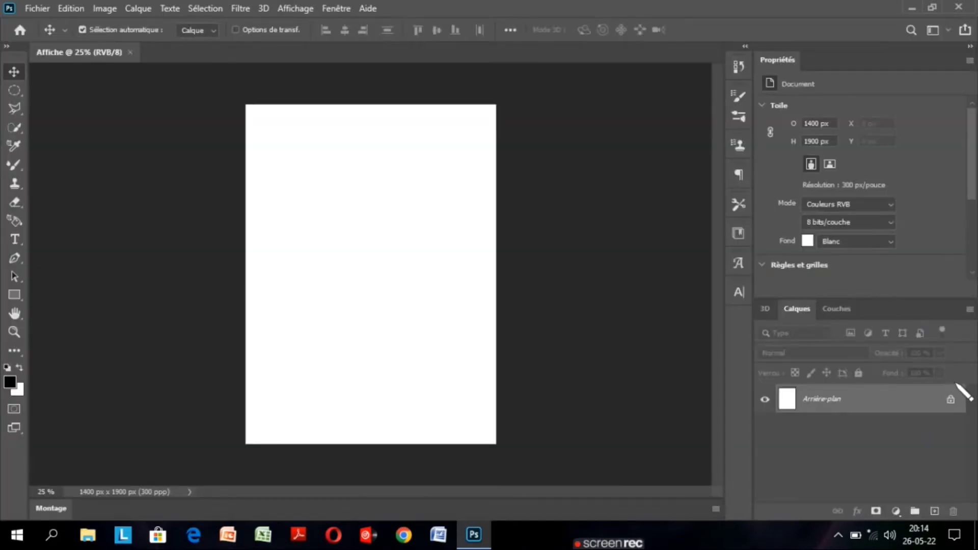
# Unlock the Arrière-plan layer to convert it into a regular layer, and have the Move tool active.
pyautogui.click(951, 401)
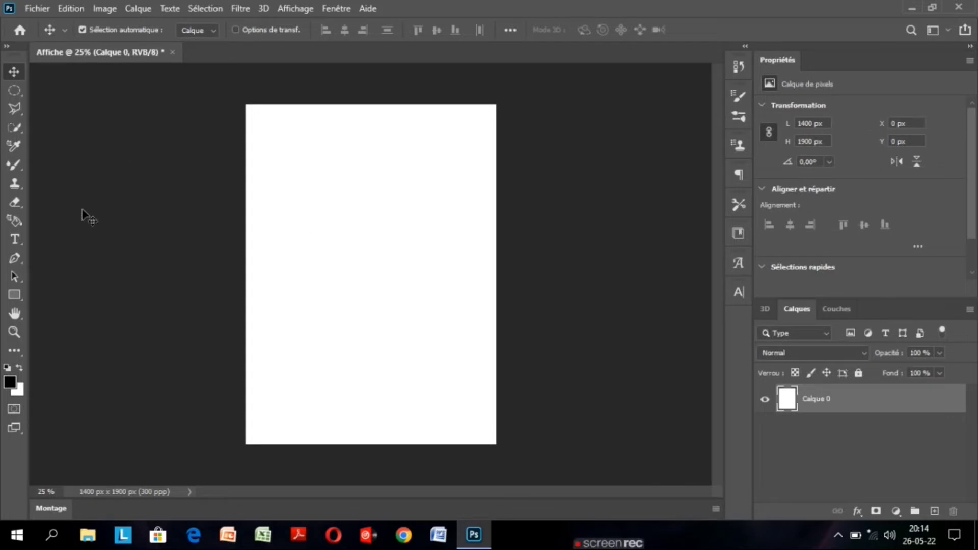
pyautogui.doubleClick(15, 314)
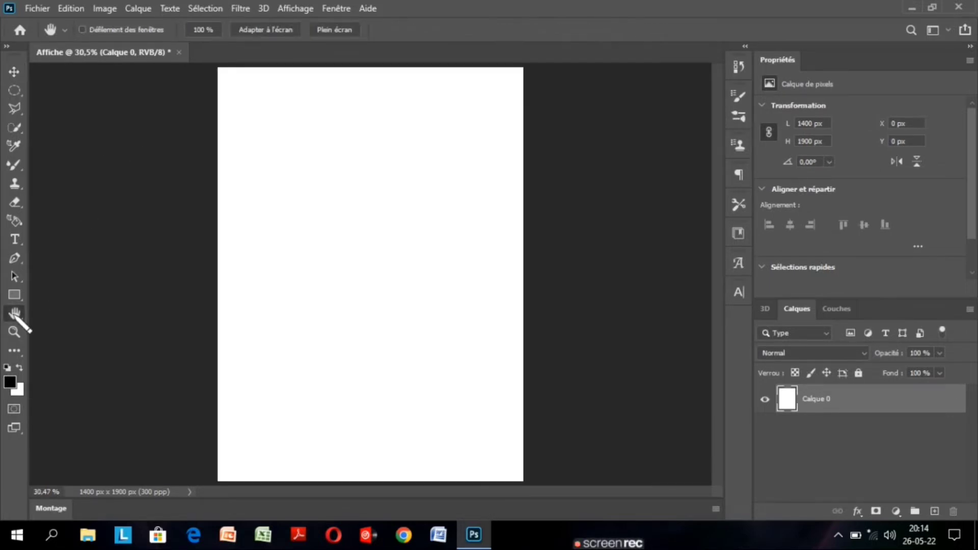
pyautogui.click(13, 71)
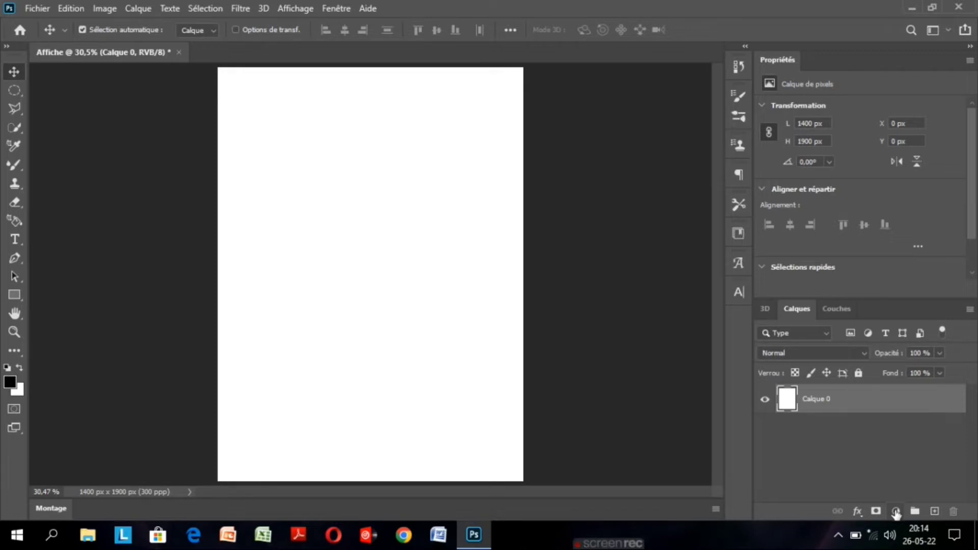
# Add a Dégradé fill layer above Calque 0 and open its gradient for editing.
pyautogui.click(896, 512)
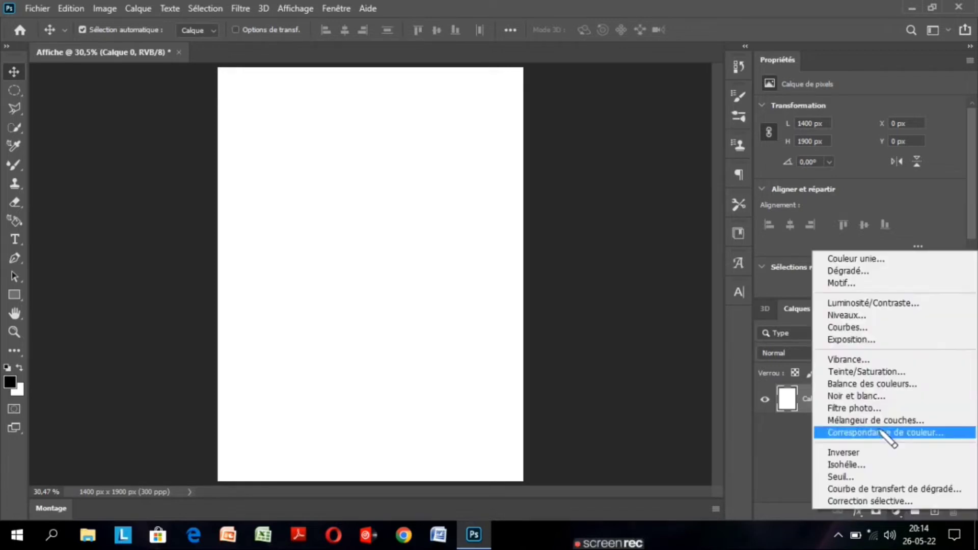
pyautogui.click(875, 273)
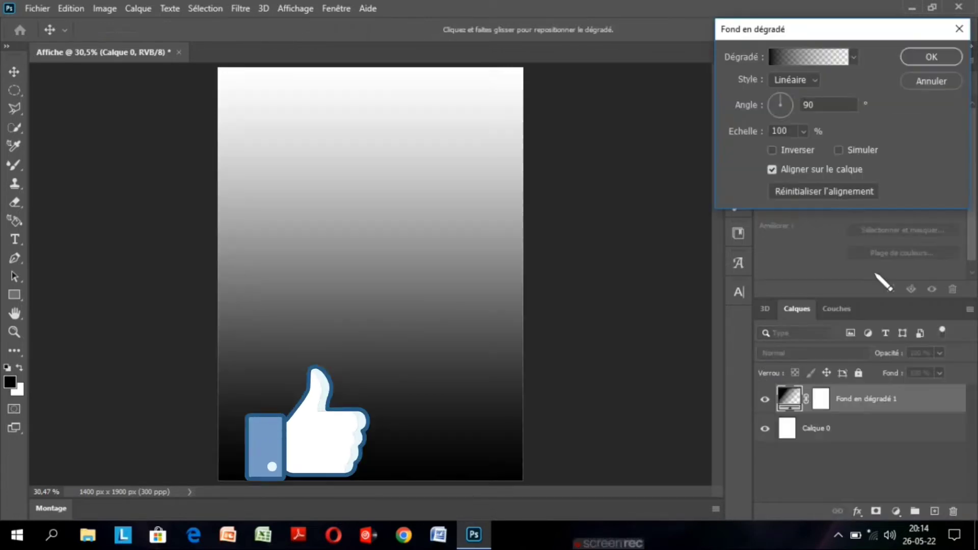
pyautogui.click(805, 57)
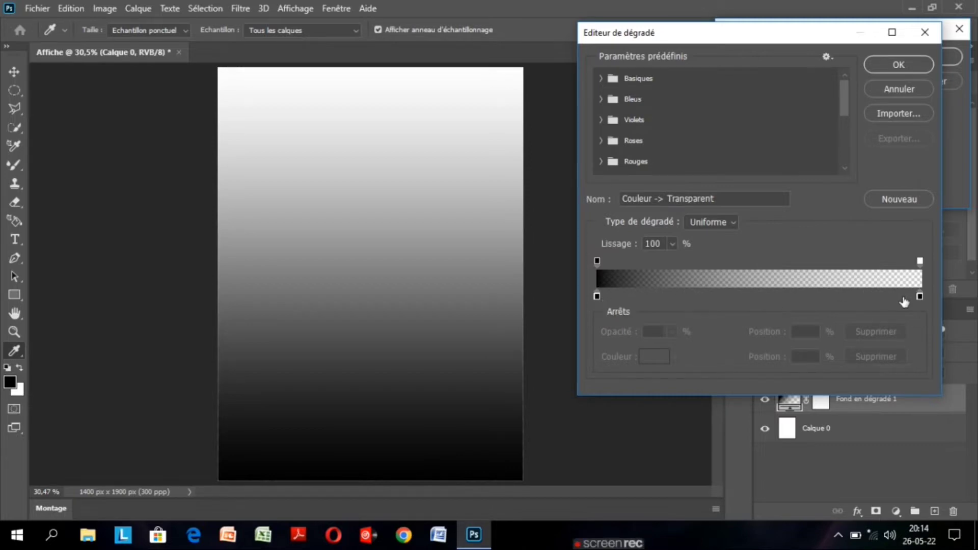
pyautogui.click(920, 297)
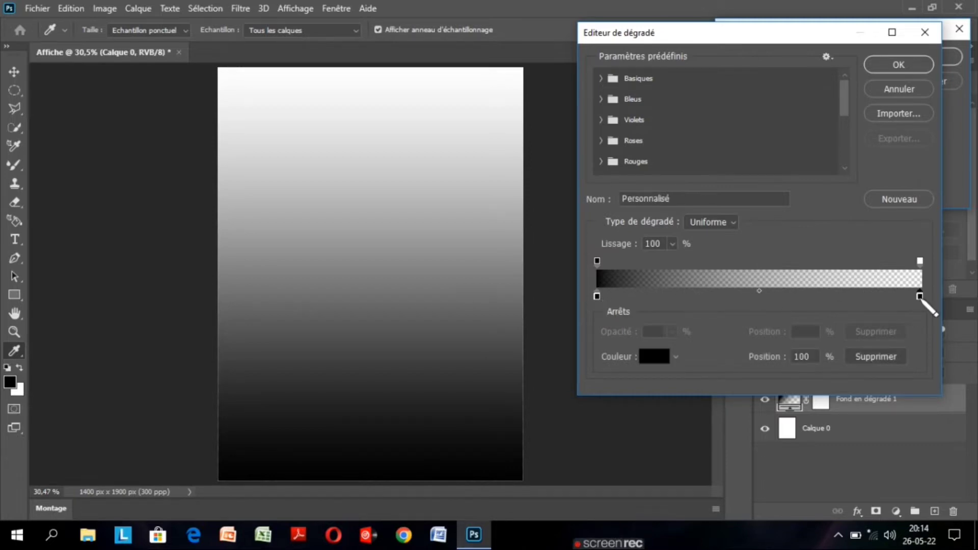
pyautogui.doubleClick(919, 296)
pyautogui.click(765, 270)
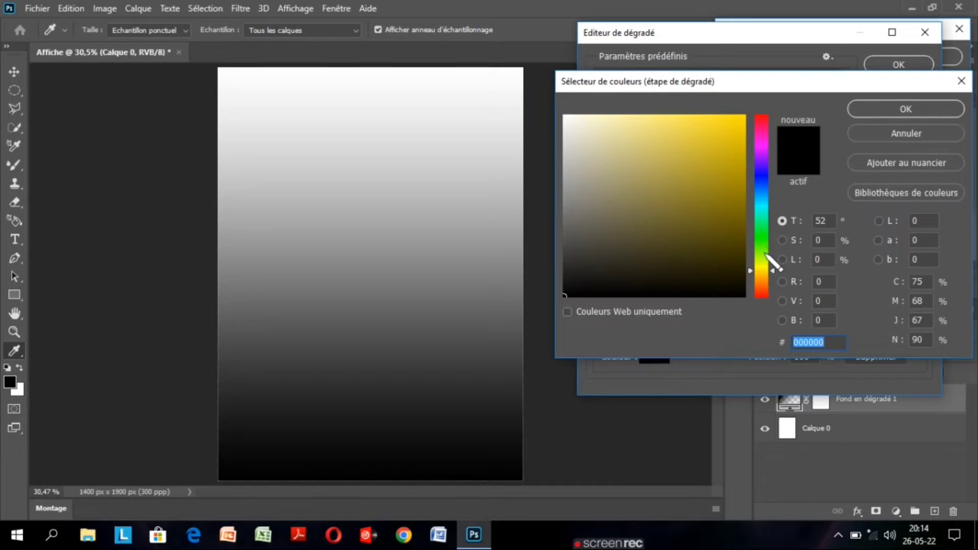
pyautogui.click(703, 148)
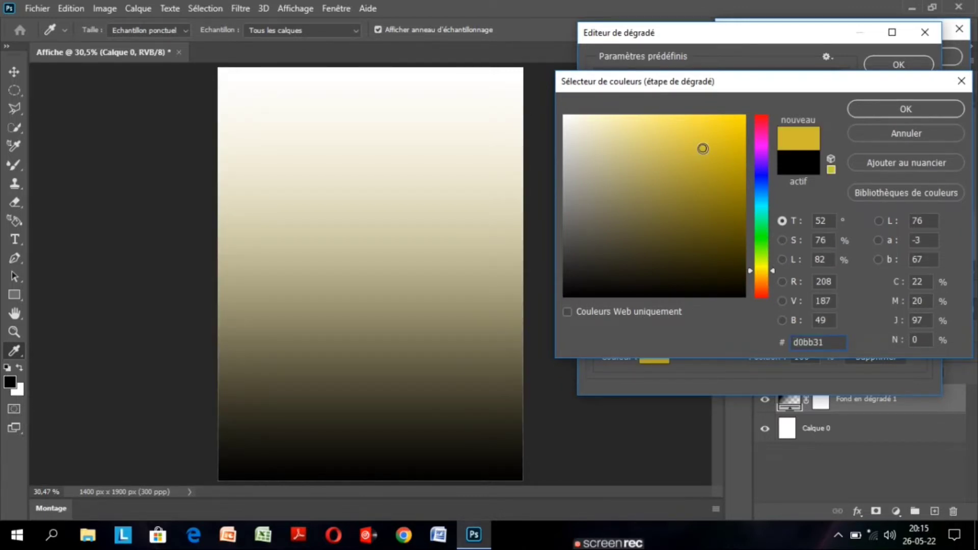
pyautogui.click(866, 136)
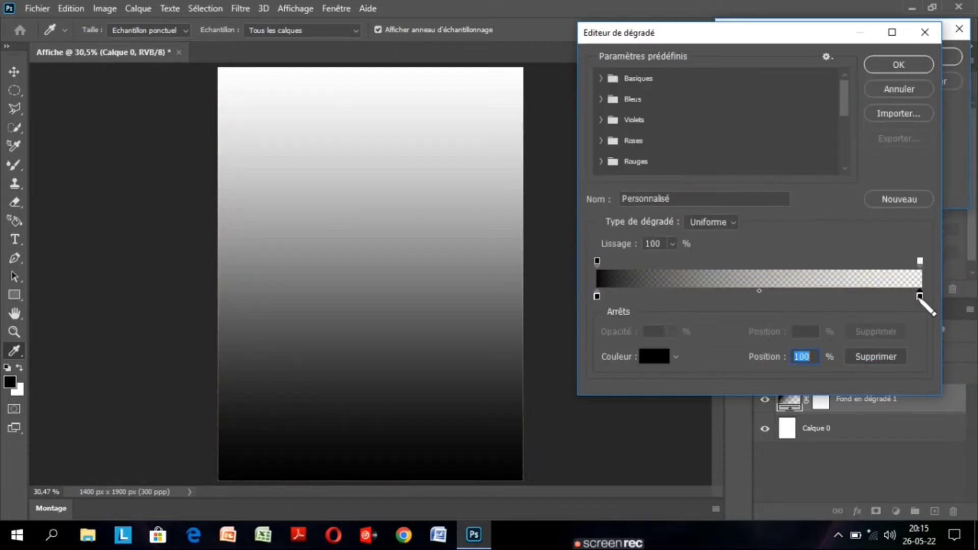
# Change the gradient's end colour stop at position 100% to the golden yellow d0bc12.
pyautogui.doubleClick(920, 296)
pyautogui.click(761, 268)
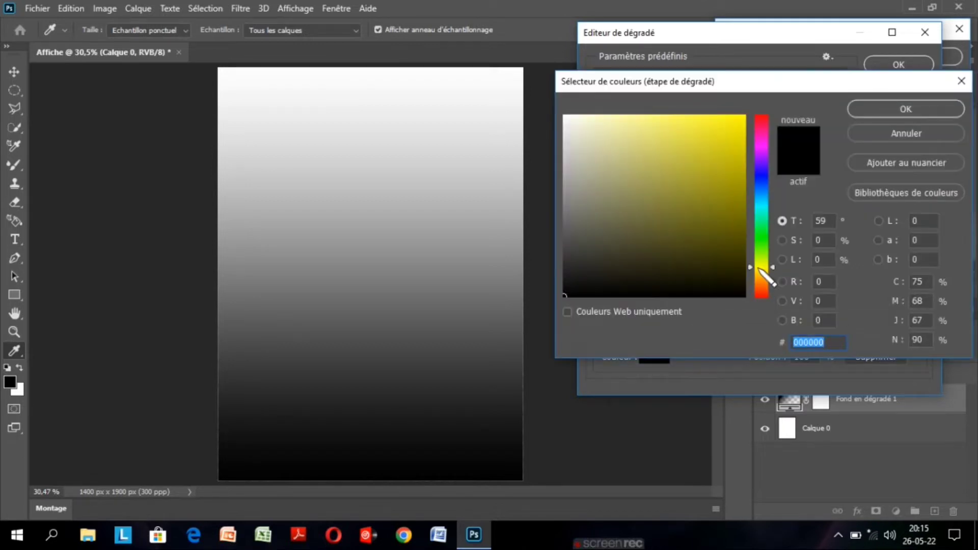
pyautogui.click(761, 271)
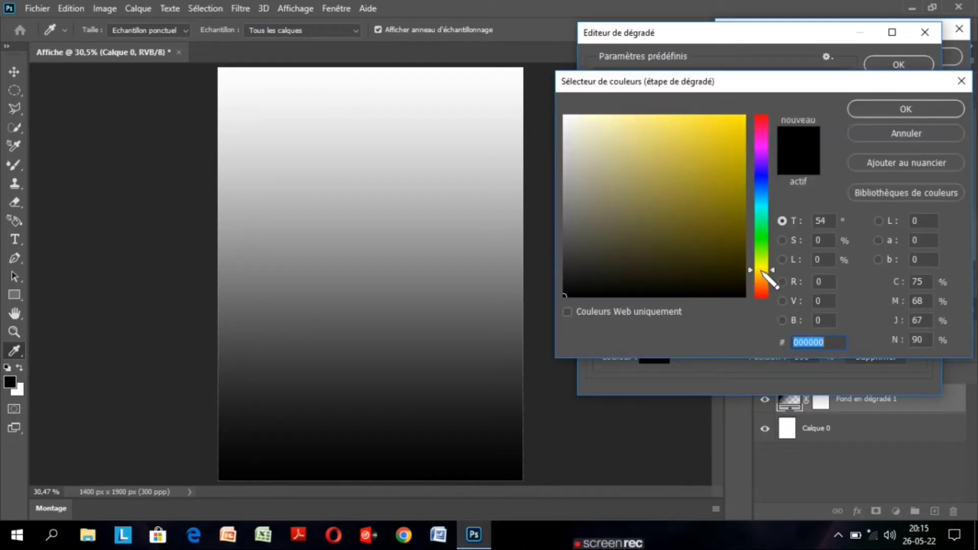
pyautogui.click(727, 136)
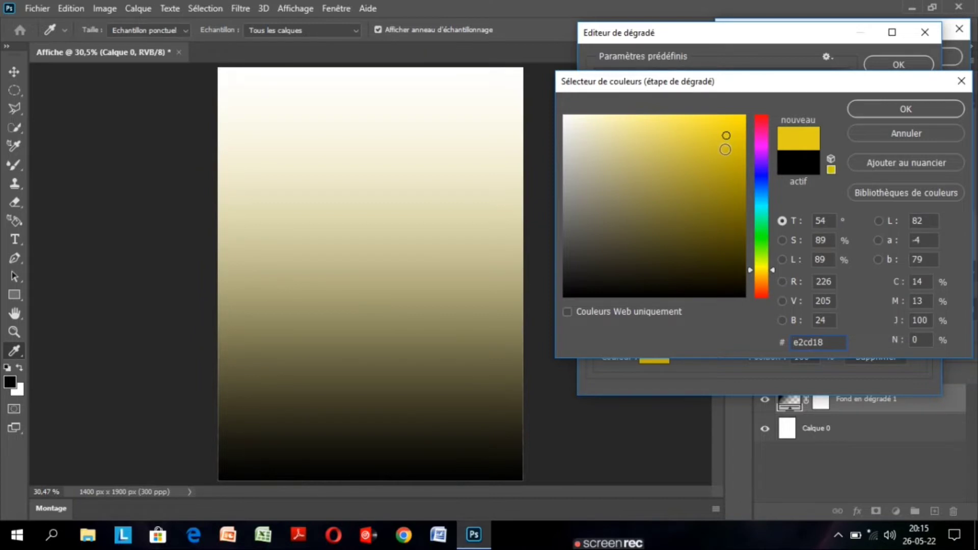
pyautogui.click(725, 163)
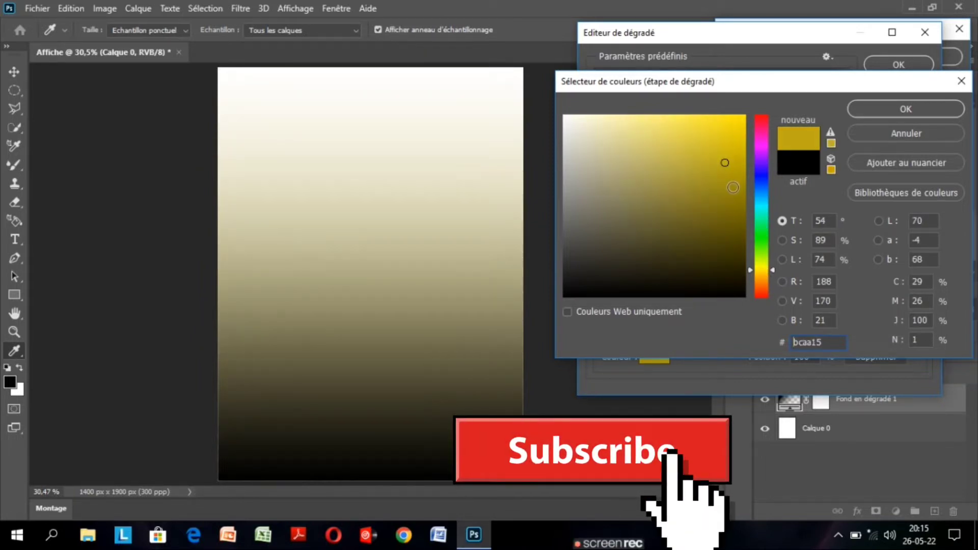
pyautogui.click(730, 149)
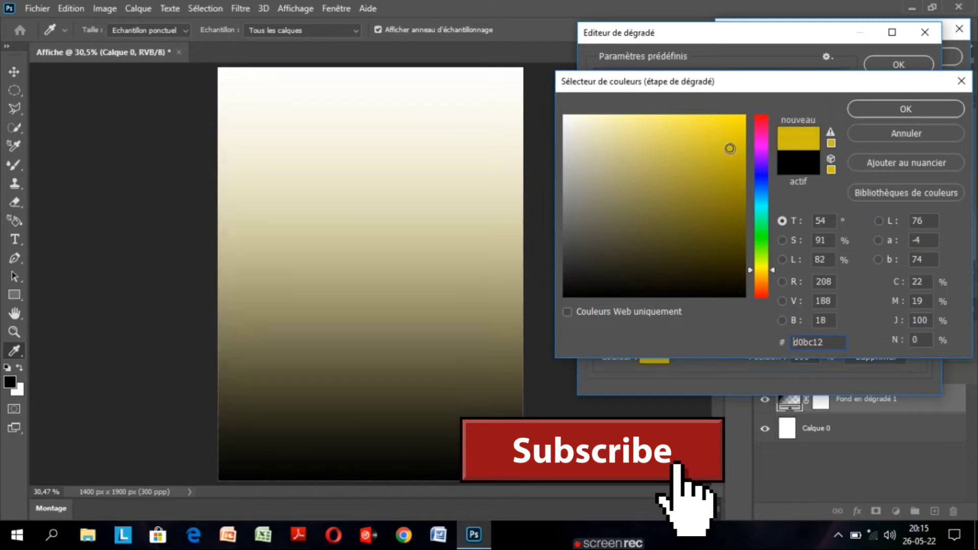
pyautogui.click(887, 108)
# Set the opacity stop at the gradient's 100% position to 100% and accept the edited gradient.
pyautogui.click(920, 261)
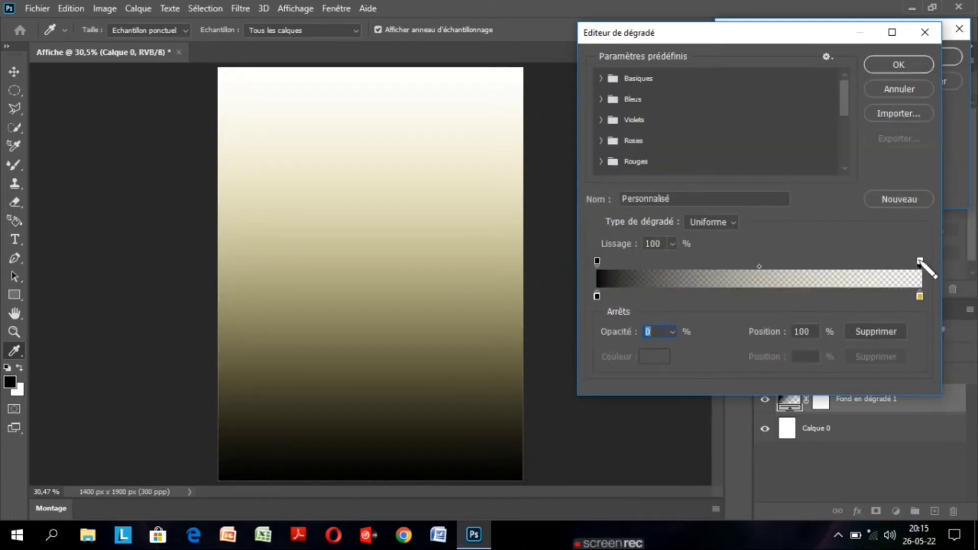
pyautogui.press('BackSpace')
pyautogui.write('100')
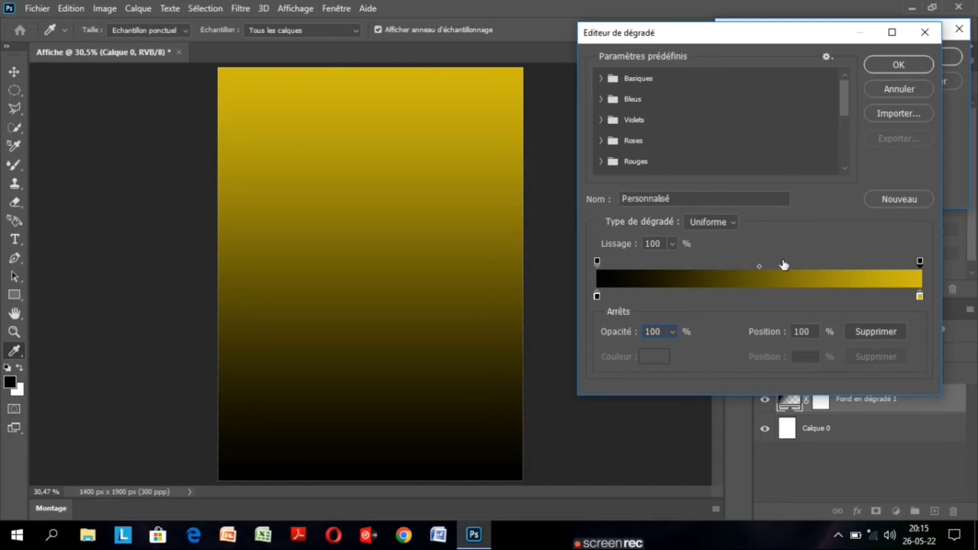
pyautogui.click(905, 65)
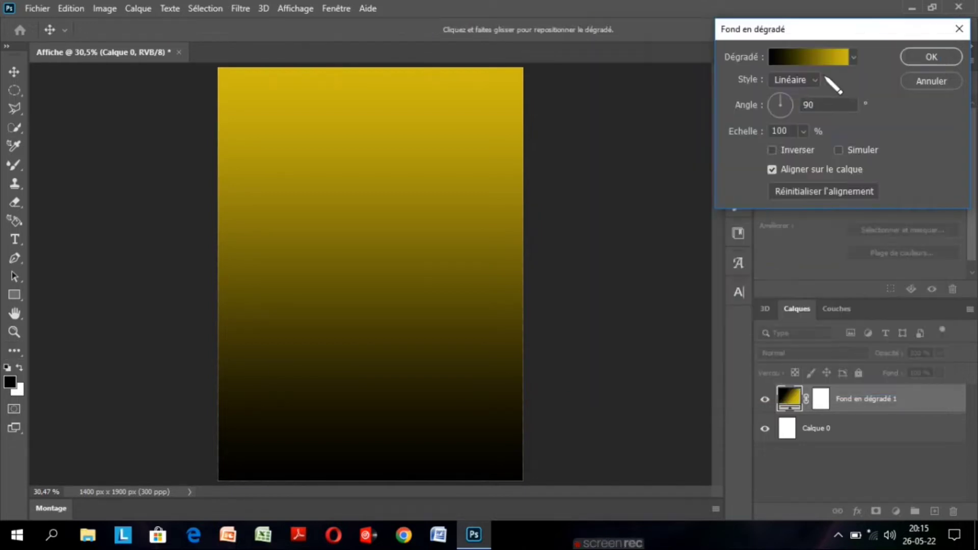
# Set the gradient fill's style to Réfléchi and invert its colours.
pyautogui.click(815, 80)
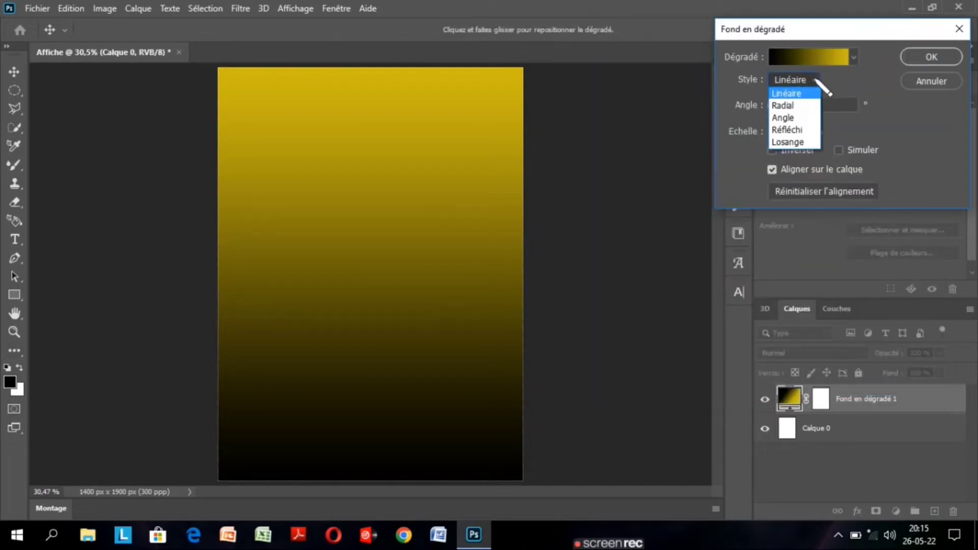
pyautogui.click(807, 131)
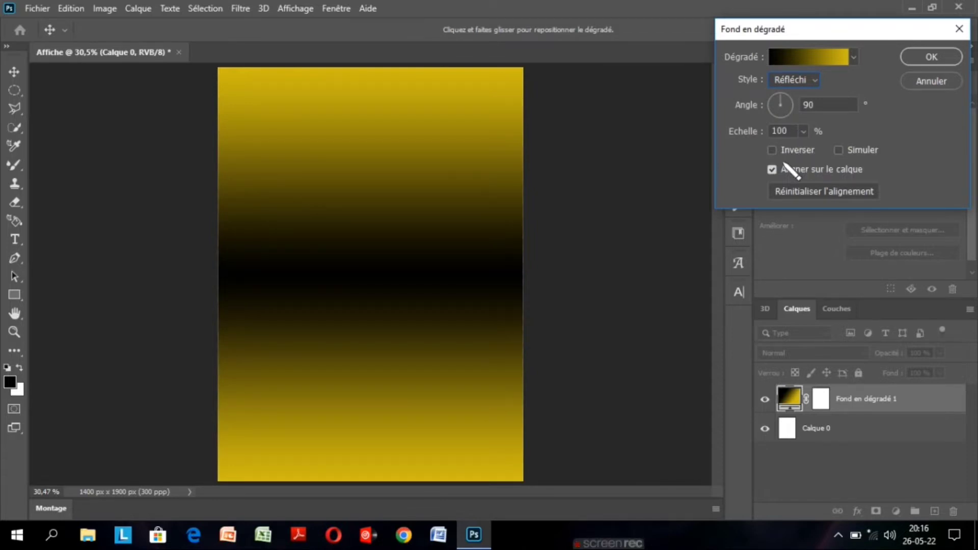
pyautogui.click(772, 150)
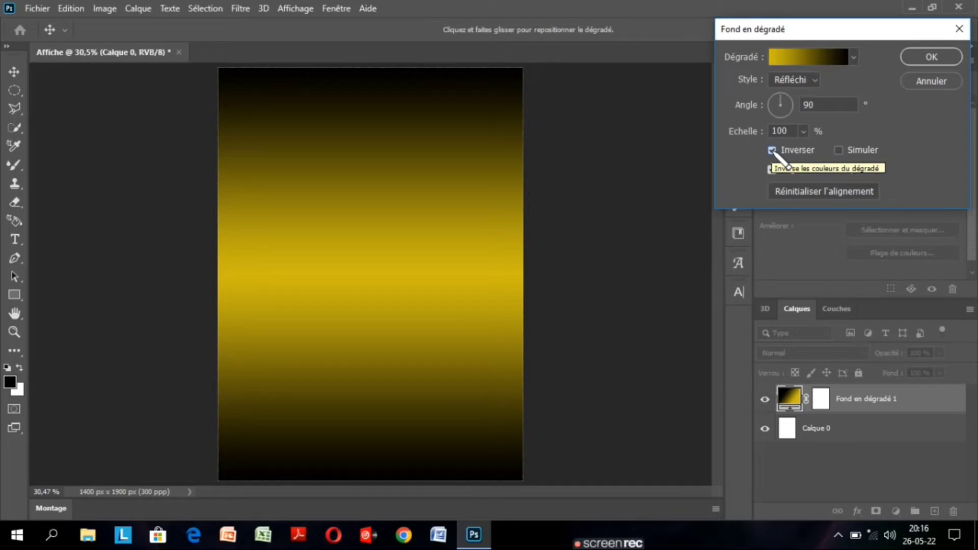
# Change the gradient's yellow colour stop to cfba0b and apply the gradient fill to the layer.
pyautogui.click(807, 57)
pyautogui.click(920, 296)
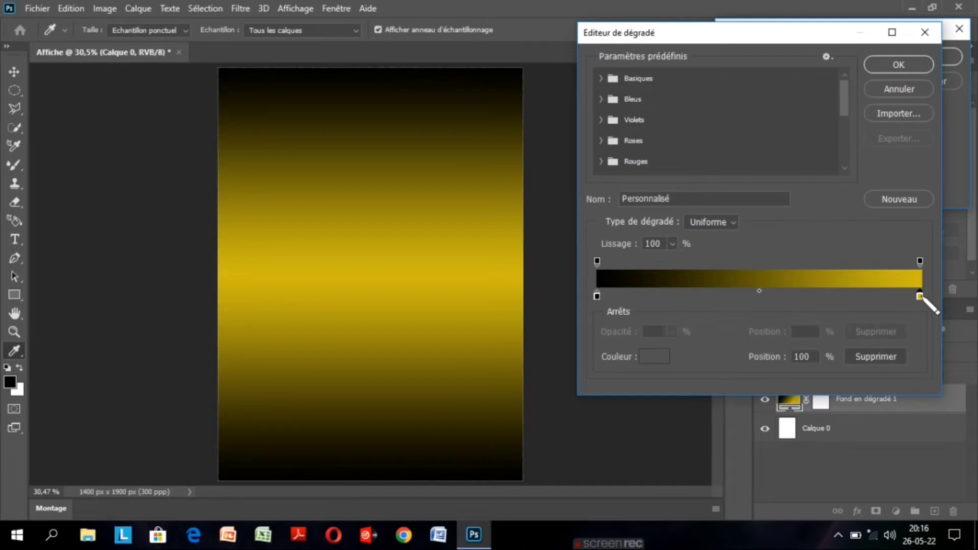
pyautogui.click(651, 360)
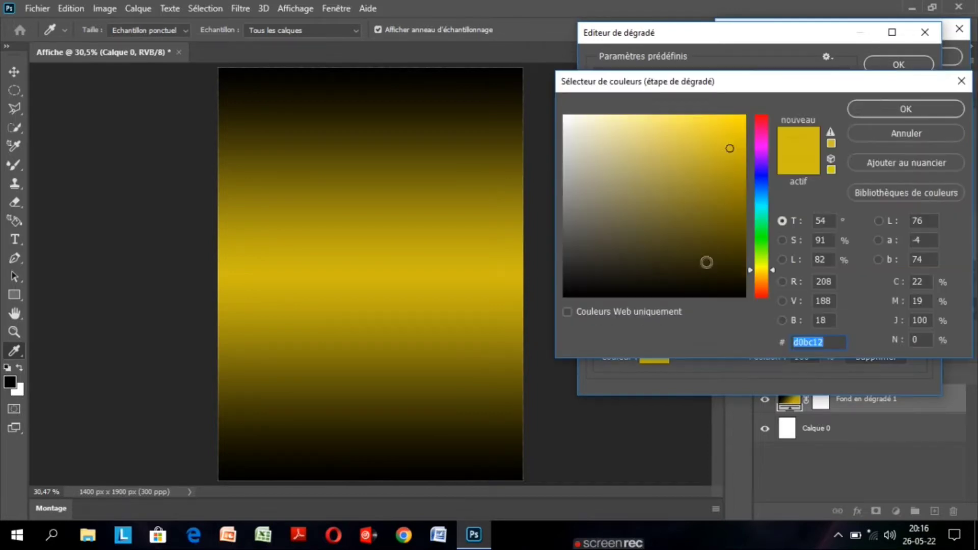
pyautogui.click(733, 177)
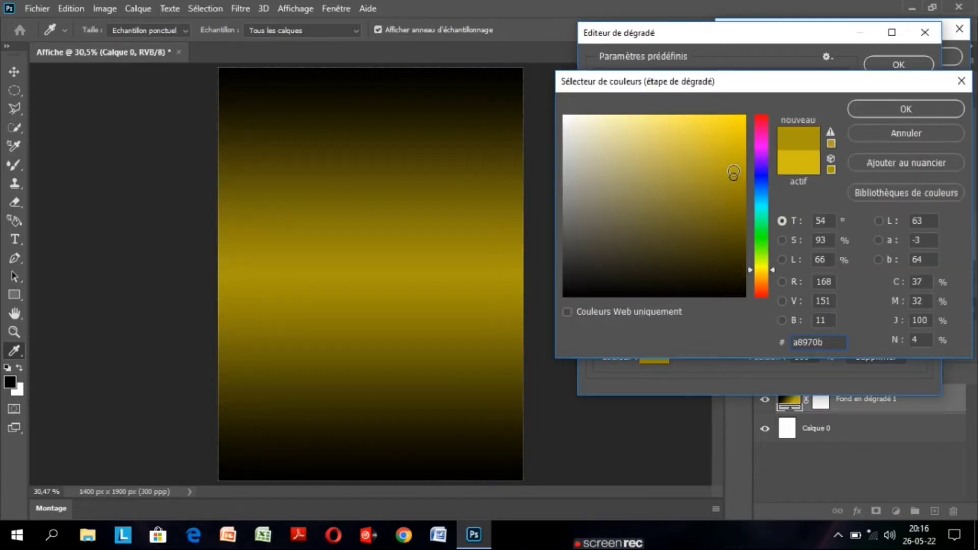
pyautogui.click(733, 157)
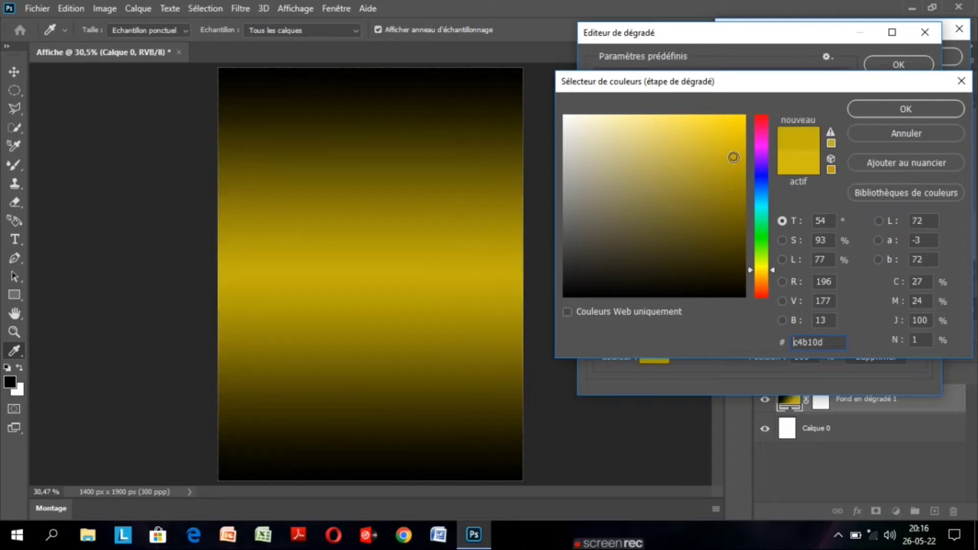
pyautogui.click(736, 149)
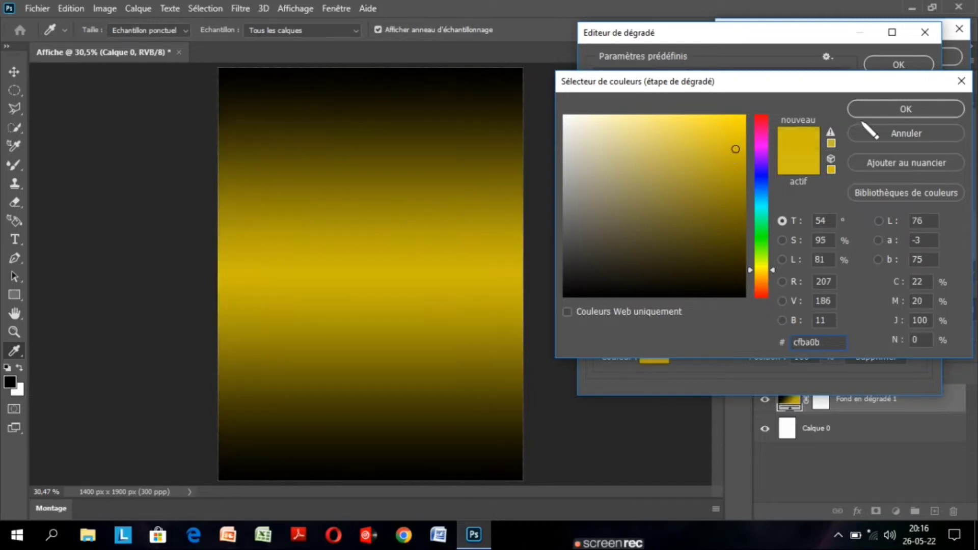
pyautogui.click(904, 109)
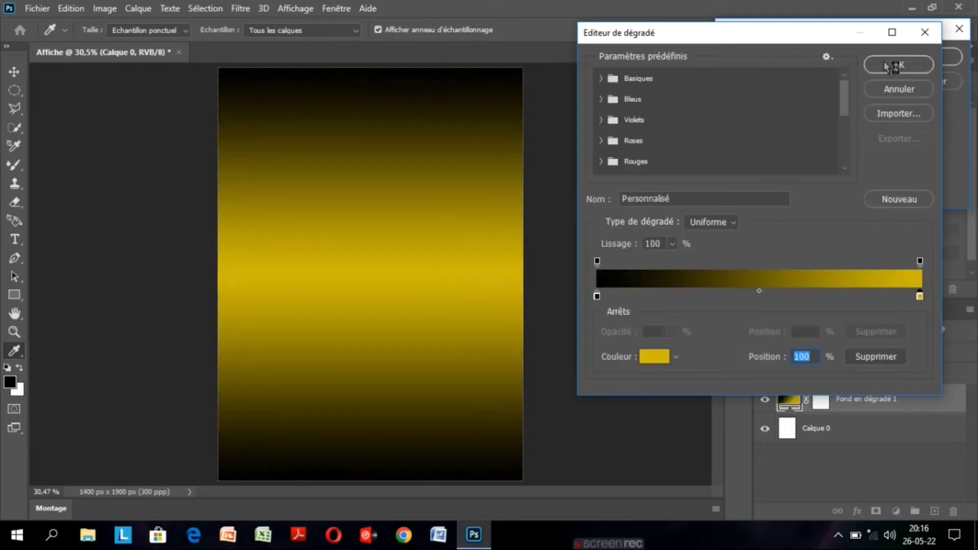
pyautogui.click(888, 66)
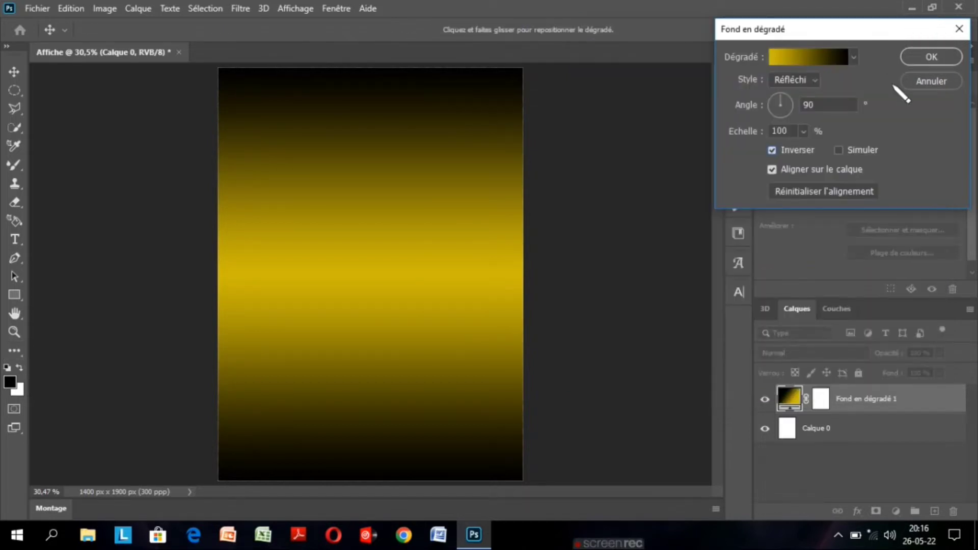
pyautogui.press('Return')
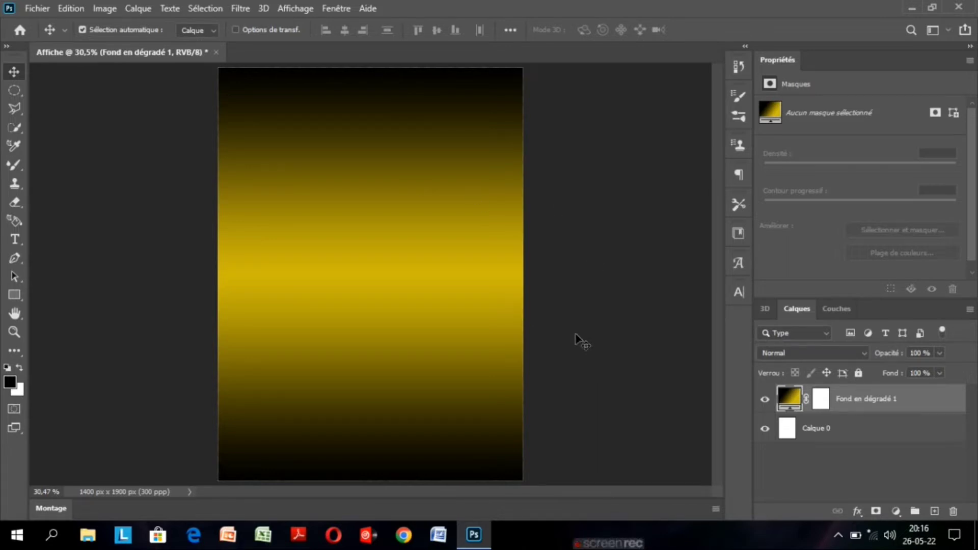
# Import and embed the IMG_5592 city skyline image from the Bureau folder into the poster.
pyautogui.hotkey('ctrl', '-')
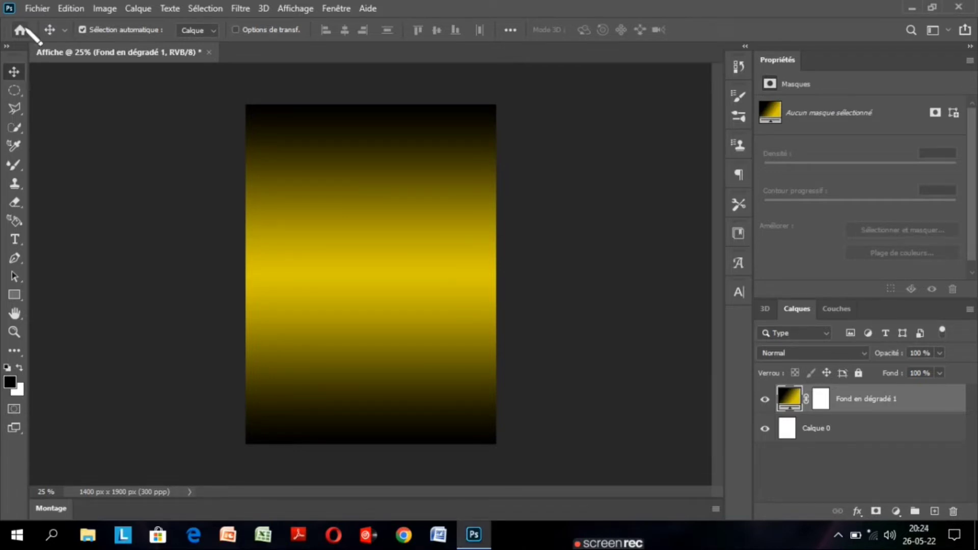
pyautogui.click(37, 8)
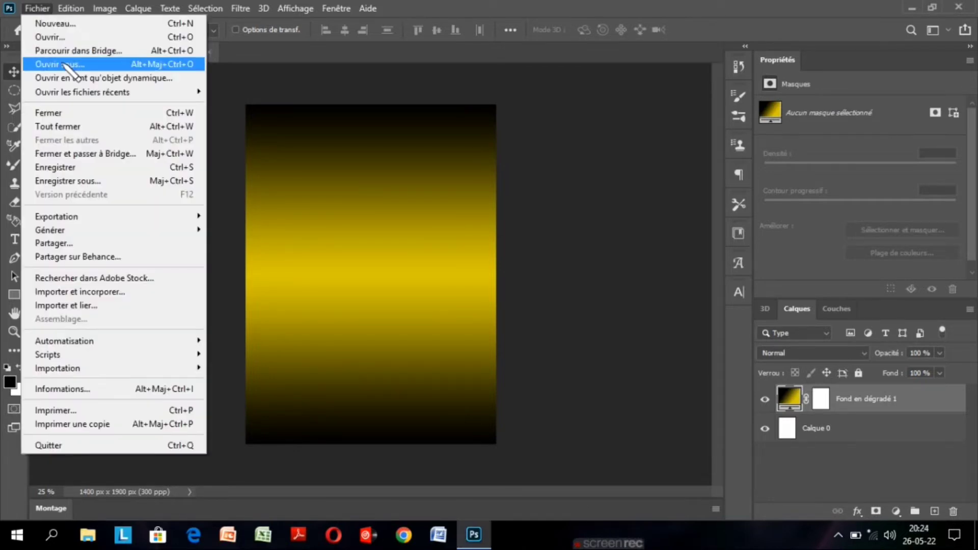
pyautogui.click(119, 293)
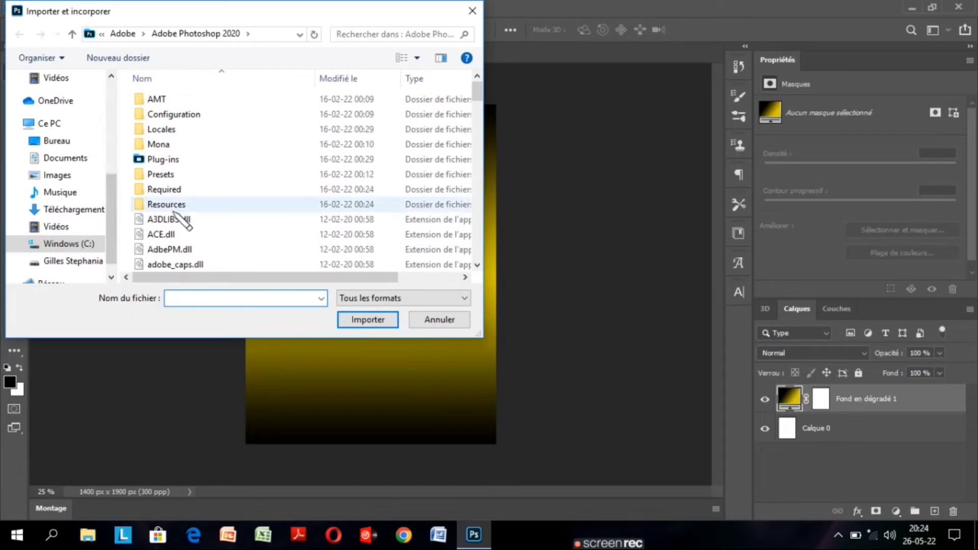
pyautogui.click(83, 142)
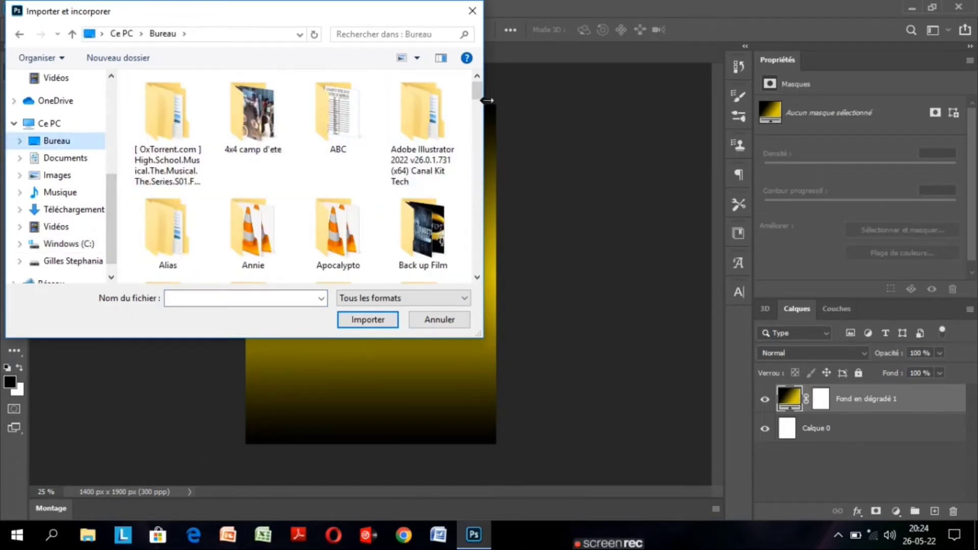
pyautogui.moveTo(479, 96); pyautogui.dragTo(478, 241)
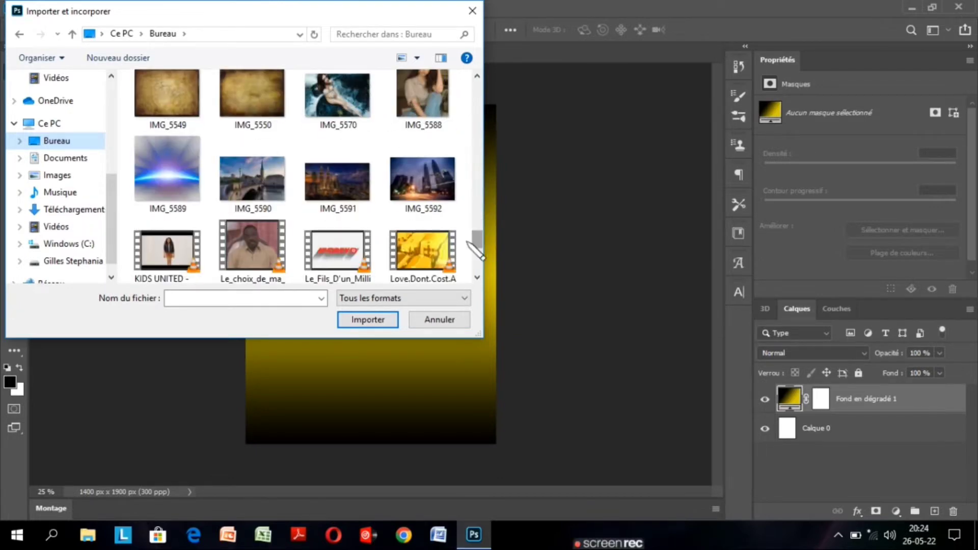
pyautogui.click(421, 184)
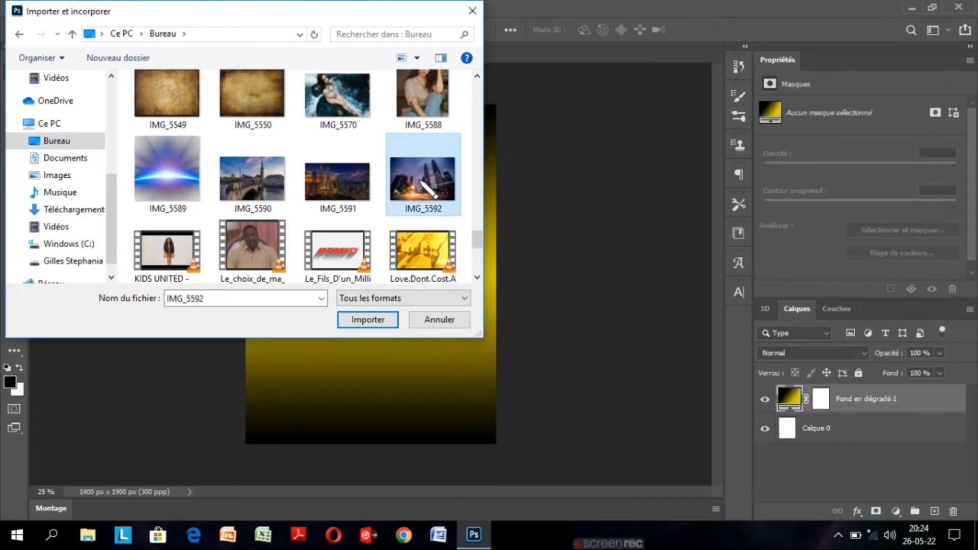
pyautogui.click(383, 321)
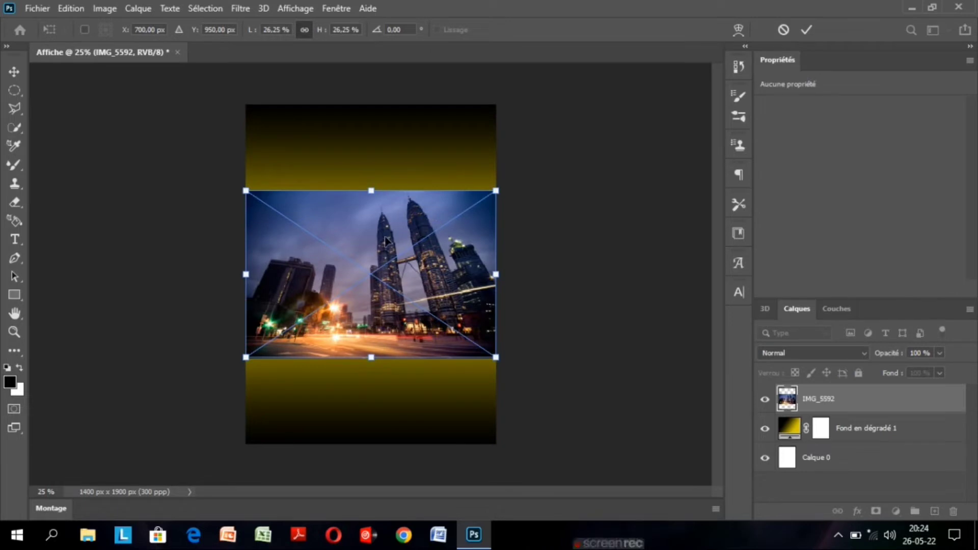
# Move the placed skyline to the poster's top edge and stretch it to about 28.20% width and 37.40% height, covering the full width.
pyautogui.moveTo(386, 240); pyautogui.dragTo(380, 152)
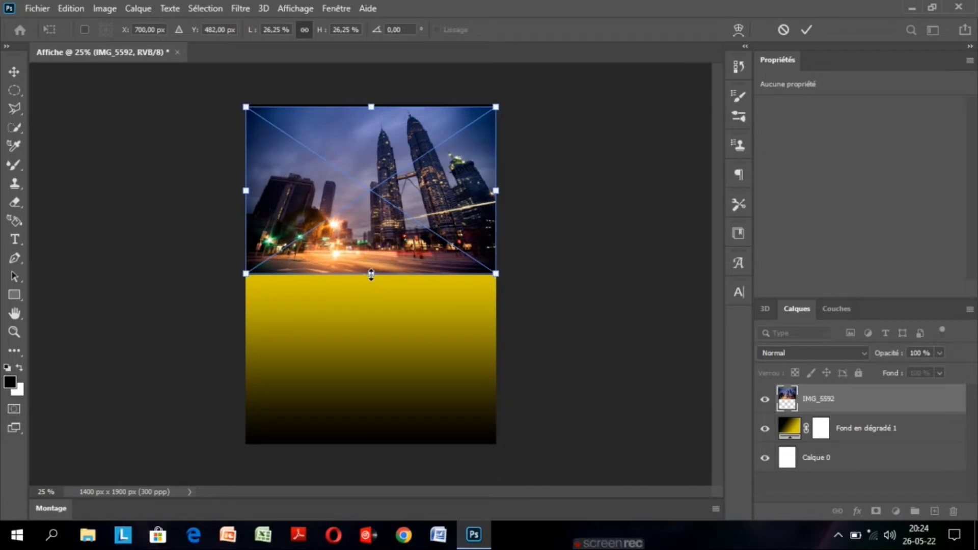
pyautogui.moveTo(371, 275); pyautogui.dragTo(371, 301)
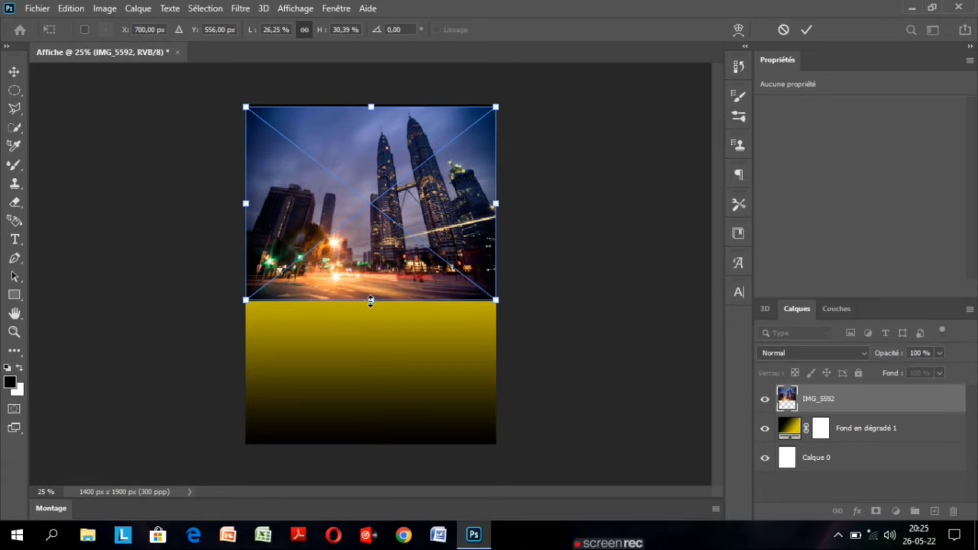
pyautogui.moveTo(497, 303); pyautogui.dragTo(516, 336)
pyautogui.moveTo(463, 321); pyautogui.dragTo(390, 307)
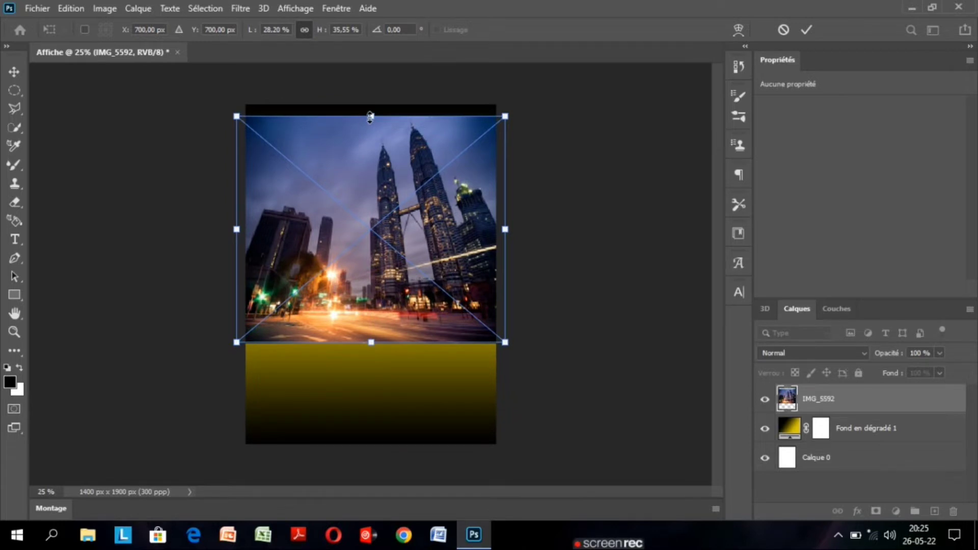
pyautogui.moveTo(371, 117); pyautogui.dragTo(371, 106)
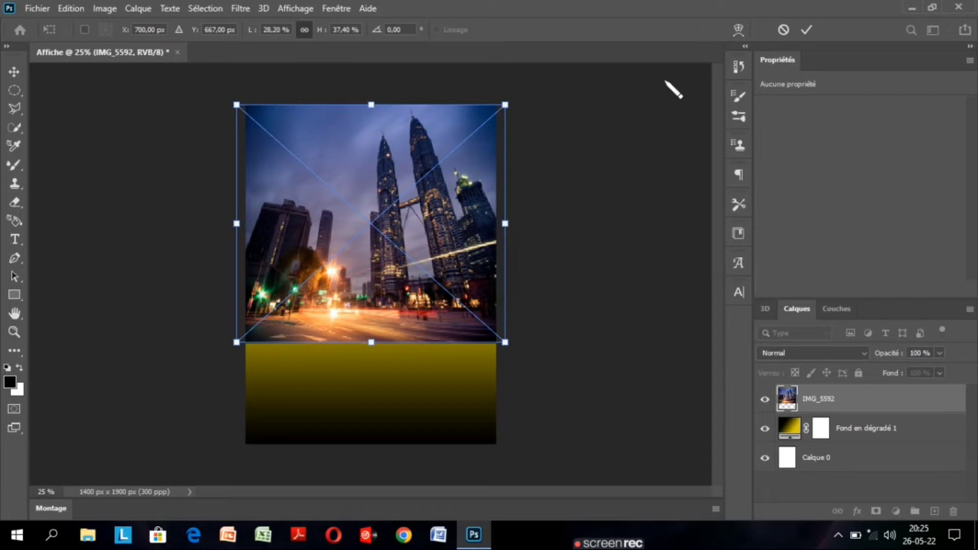
pyautogui.click(805, 30)
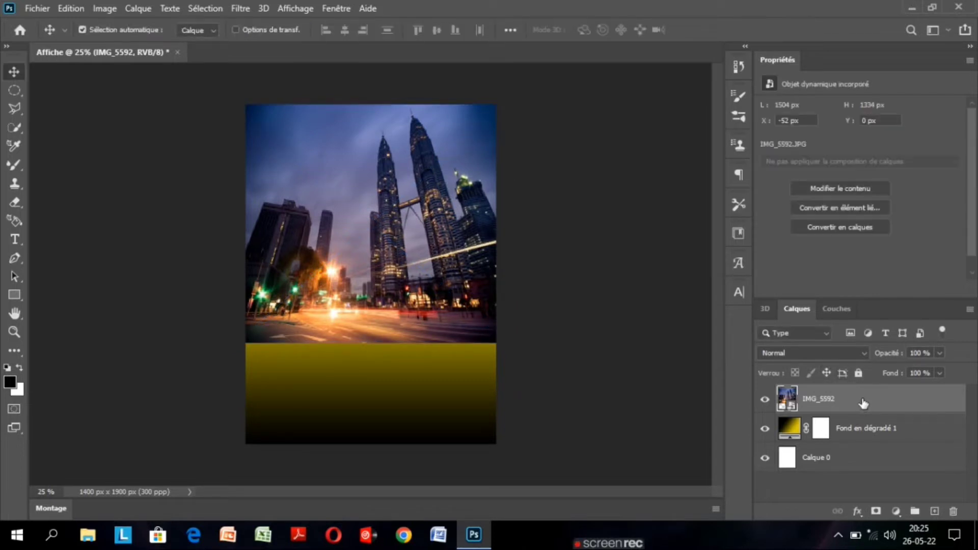
# Set the IMG_5592 layer's blend mode to Luminosité and add a layer mask to it.
pyautogui.click(815, 353)
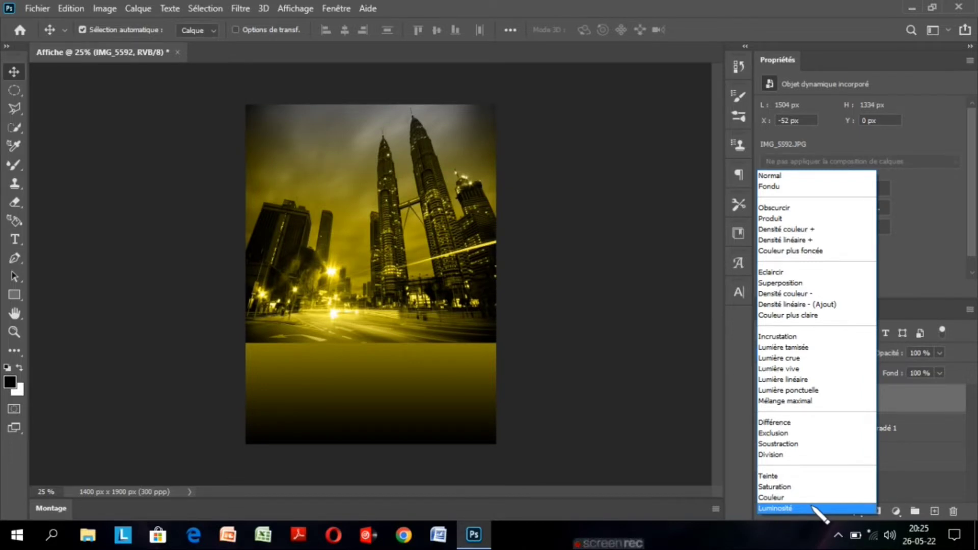
pyautogui.click(795, 508)
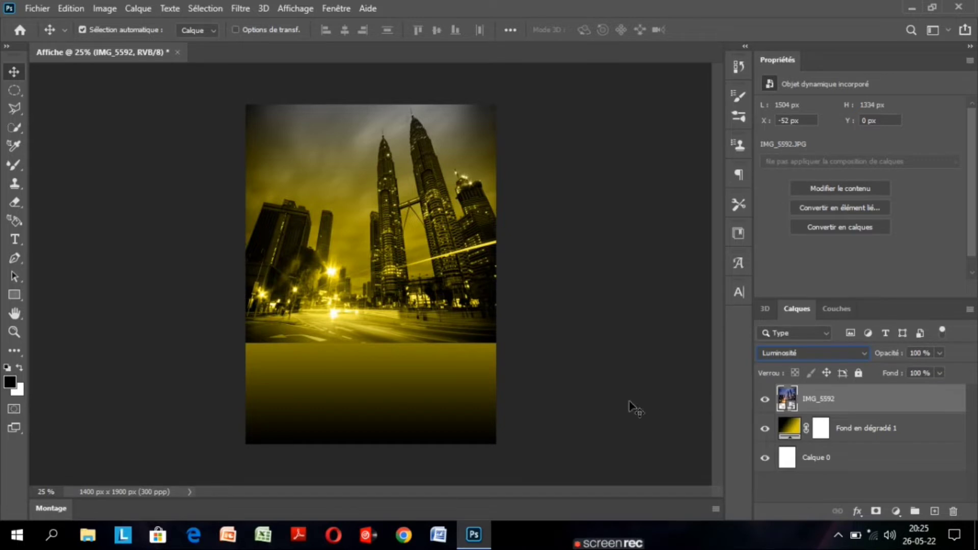
pyautogui.click(876, 512)
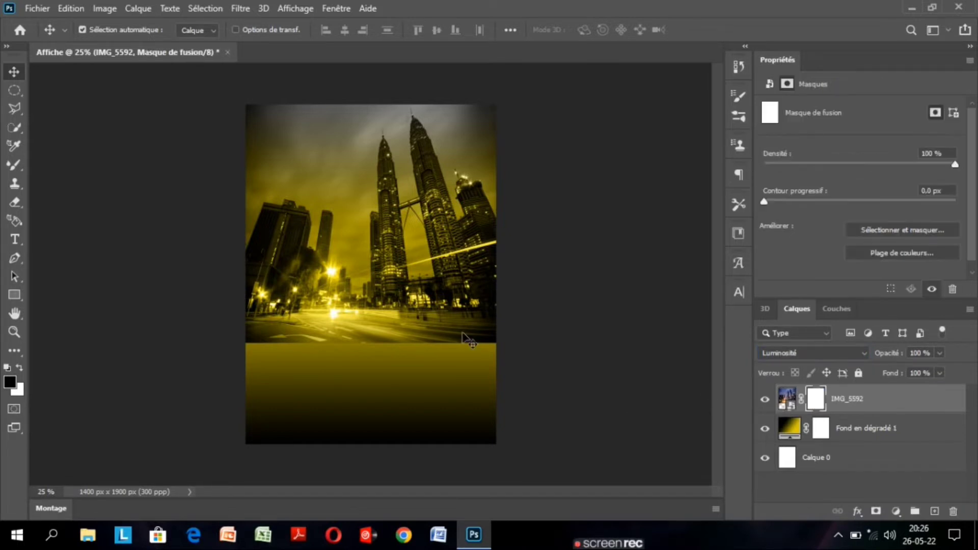
# Fade the skyline's lower part into the background by drawing a vertical black-to-white linear gradient on its mask with the Dégradé tool.
pyautogui.click(16, 351)
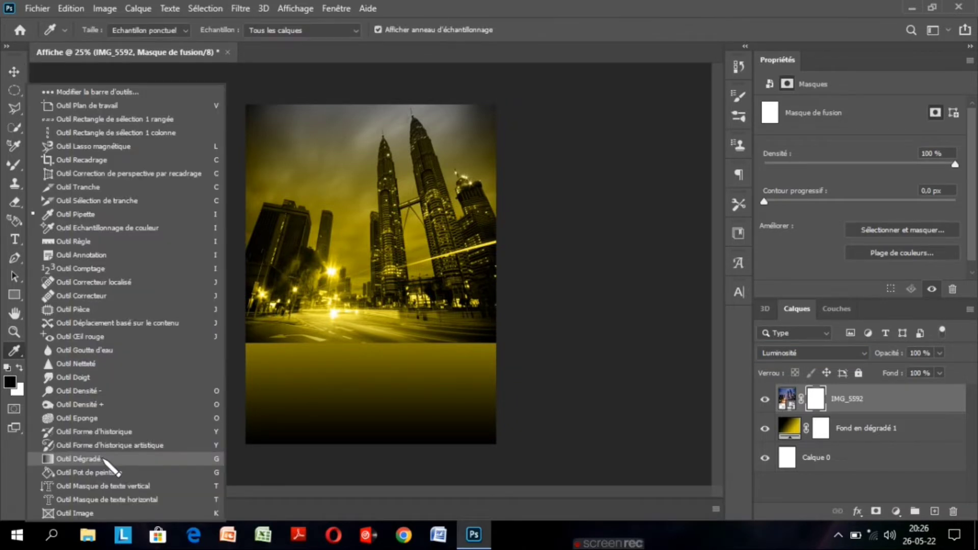
pyautogui.click(103, 459)
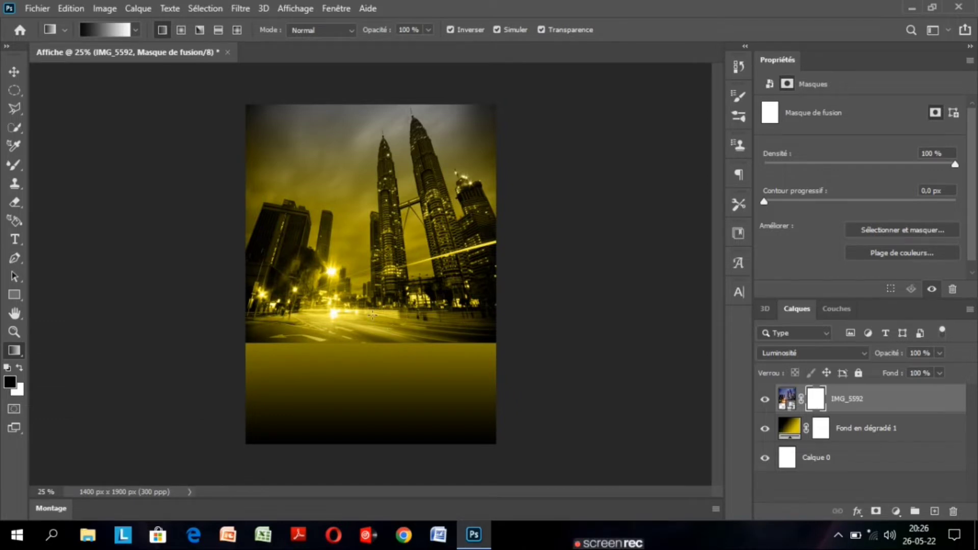
pyautogui.moveTo(372, 315); pyautogui.dragTo(372, 360)
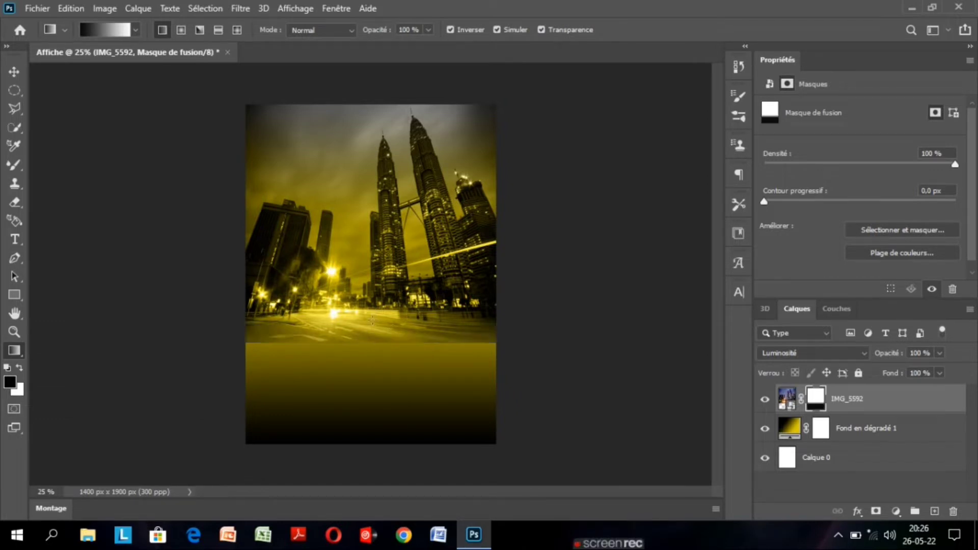
pyautogui.moveTo(372, 317); pyautogui.dragTo(374, 379)
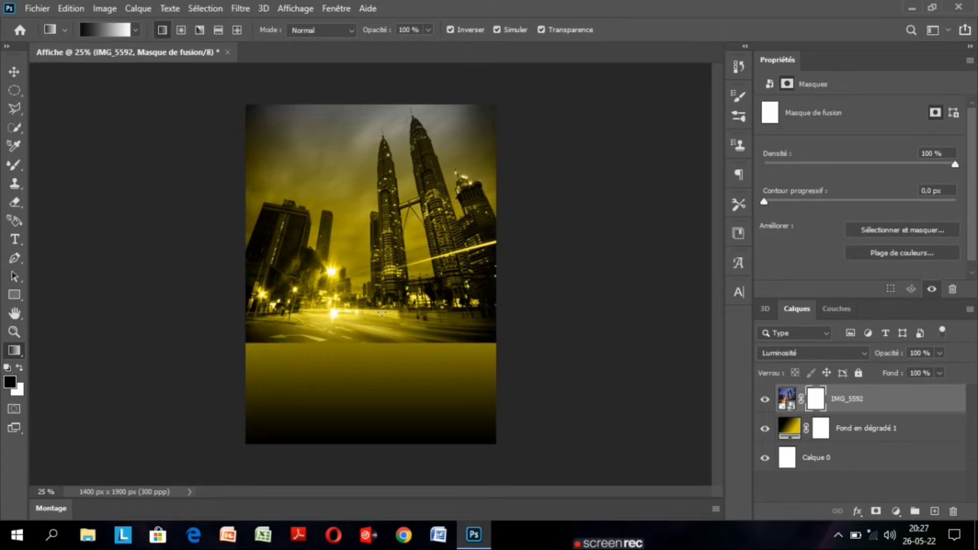
pyautogui.moveTo(381, 312); pyautogui.dragTo(376, 415)
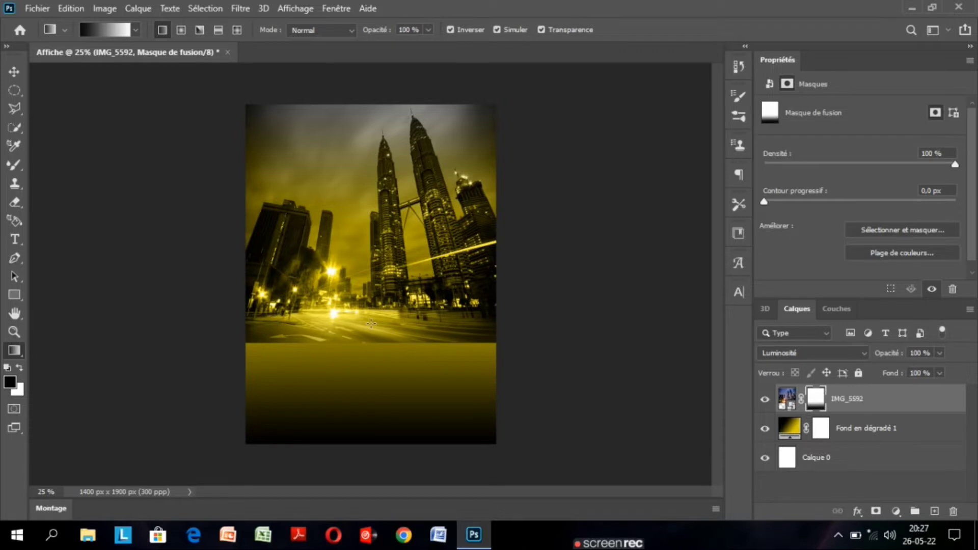
pyautogui.moveTo(371, 324); pyautogui.dragTo(369, 385)
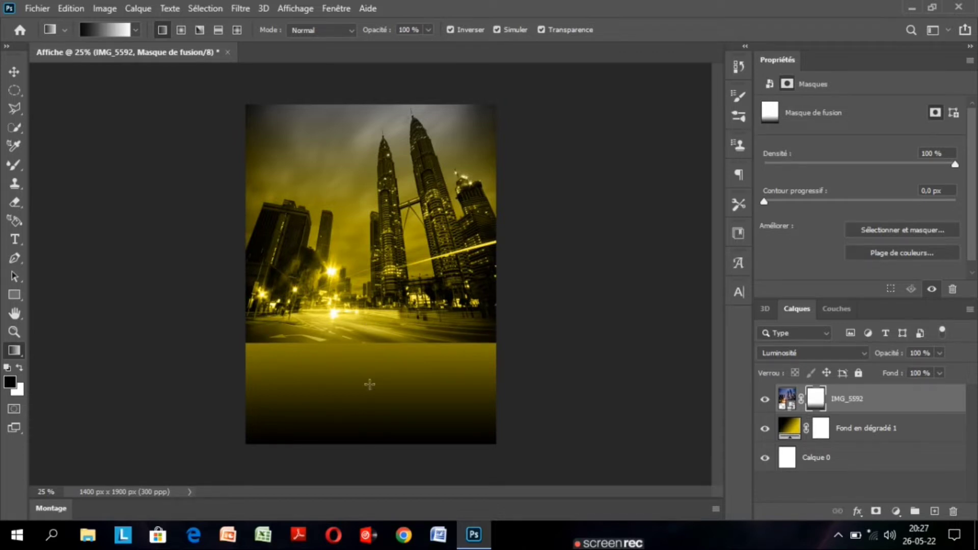
pyautogui.moveTo(375, 261); pyautogui.dragTo(375, 355)
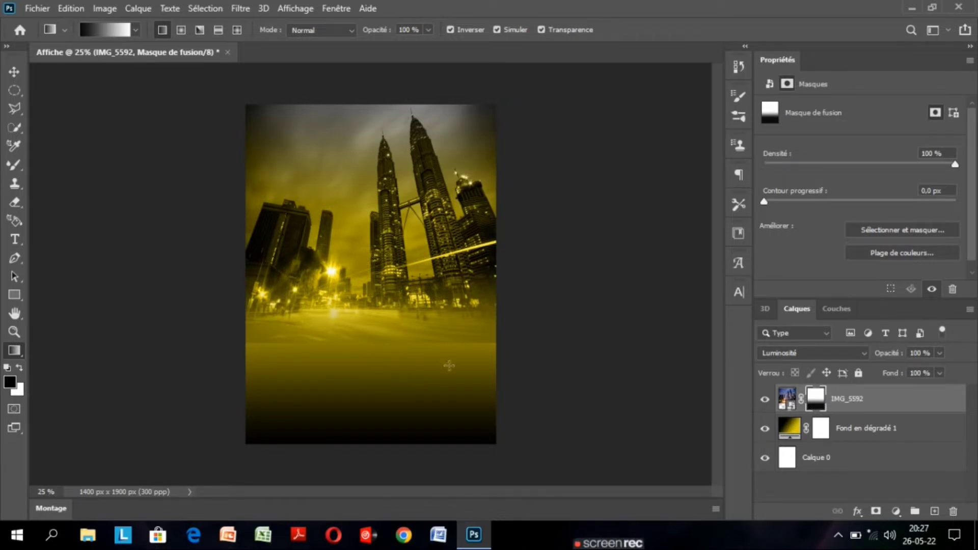
pyautogui.click(18, 74)
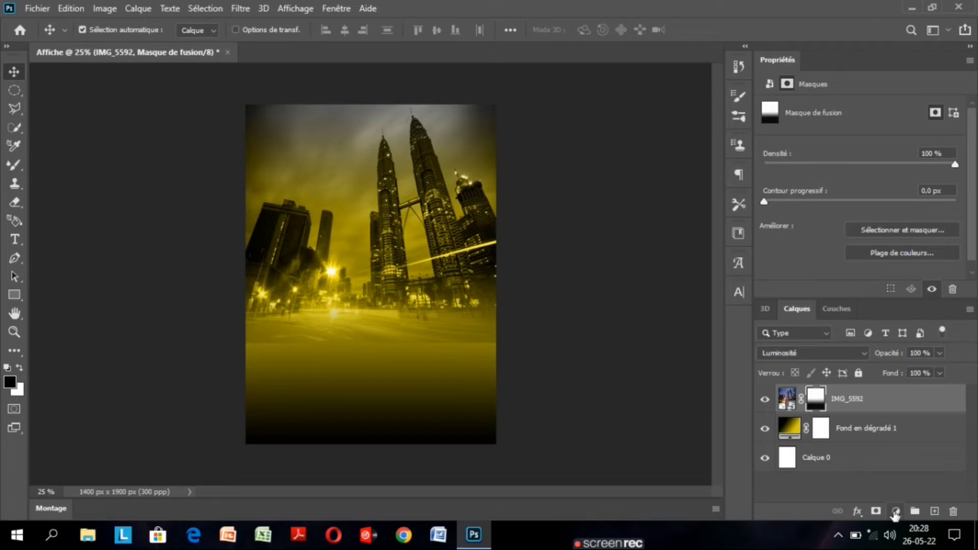
# Add a black-to-transparent Linéaire gradient fill layer at 90° above the skyline and invert it to darken the poster's upper part.
pyautogui.click(896, 511)
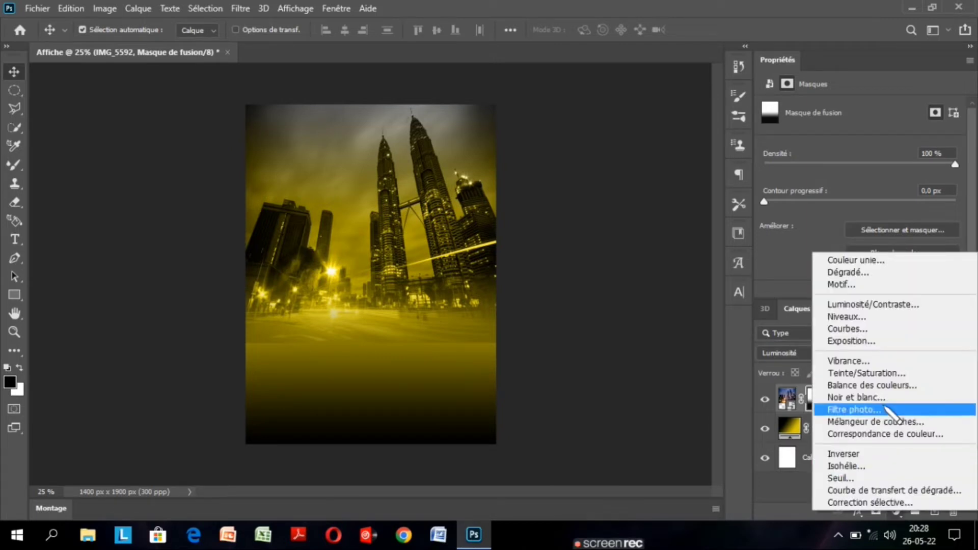
pyautogui.click(880, 280)
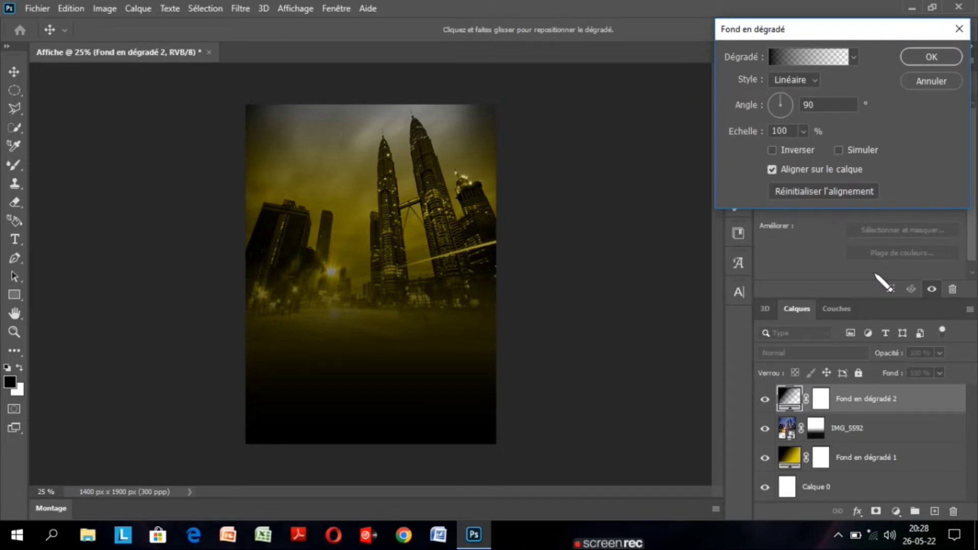
pyautogui.click(772, 150)
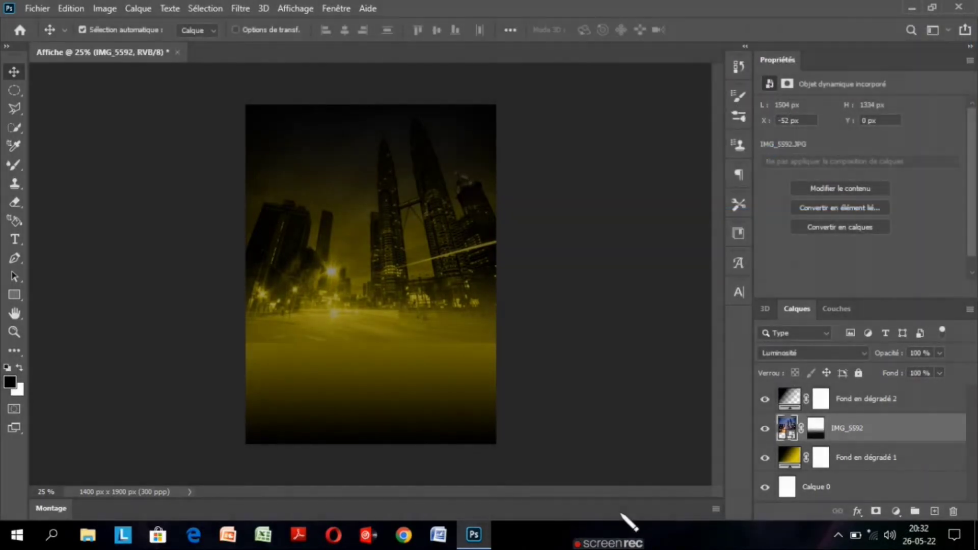
pyautogui.moveTo(619, 537)
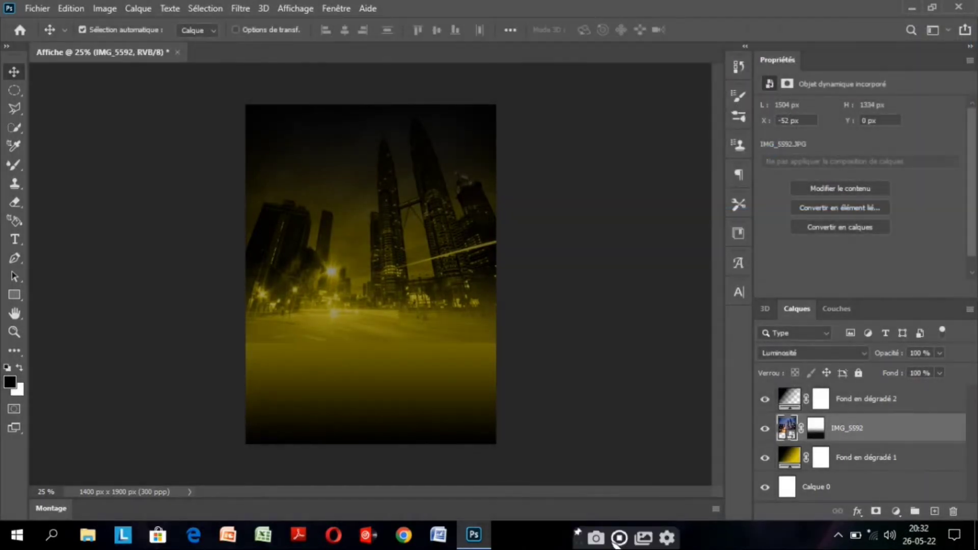
# Add another black-to-transparent Linéaire gradient fill at 90° on top, shifted slightly downward on the canvas, to darken the poster's lower part.
pyautogui.click(912, 405)
pyautogui.click(896, 511)
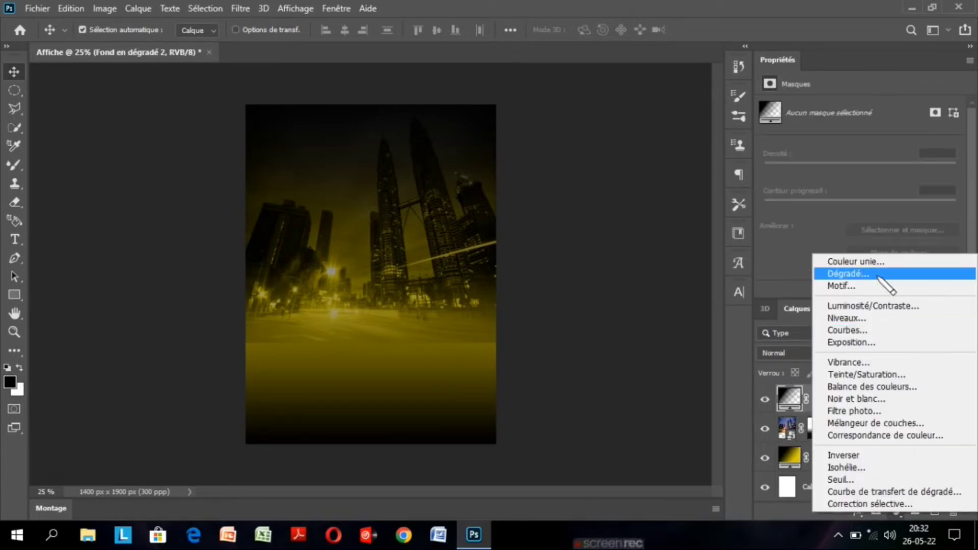
pyautogui.click(848, 274)
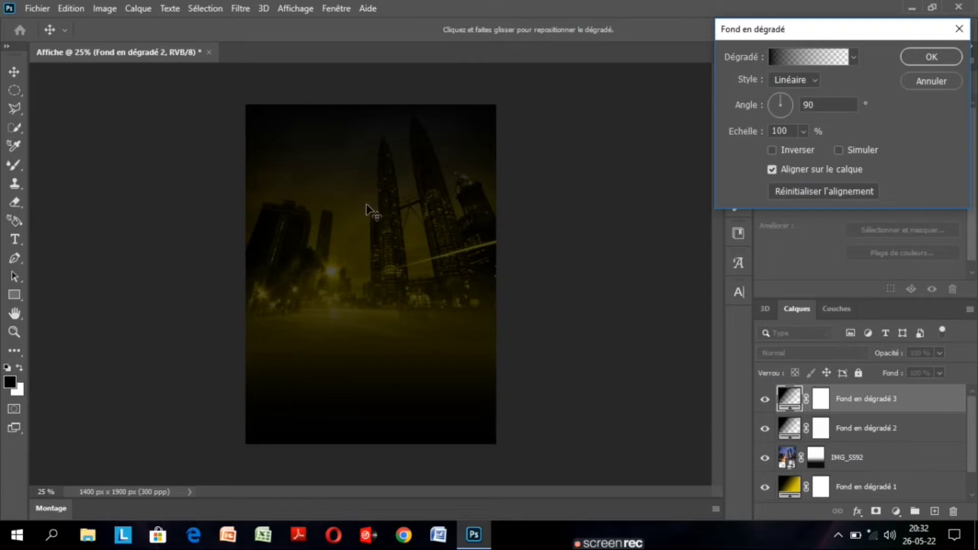
pyautogui.moveTo(366, 205); pyautogui.dragTo(366, 240)
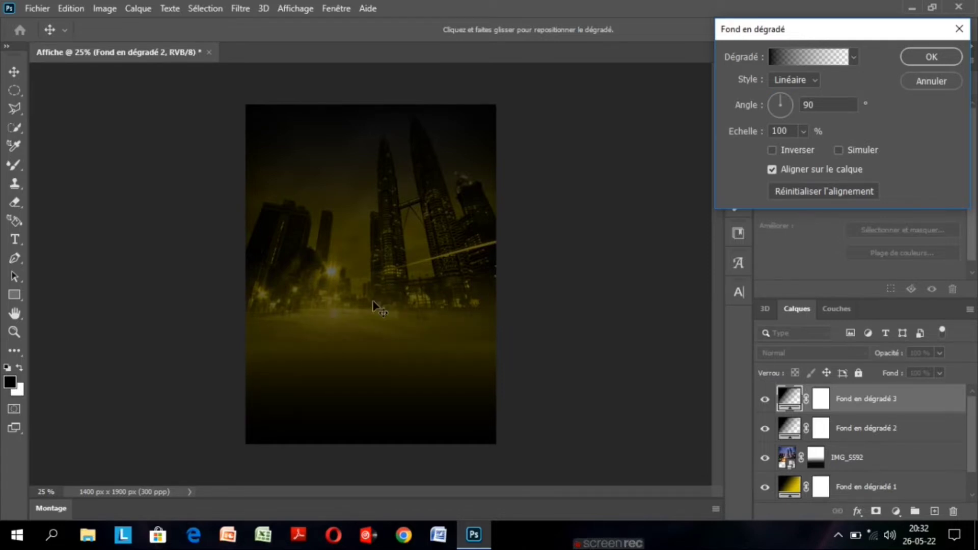
pyautogui.click(930, 58)
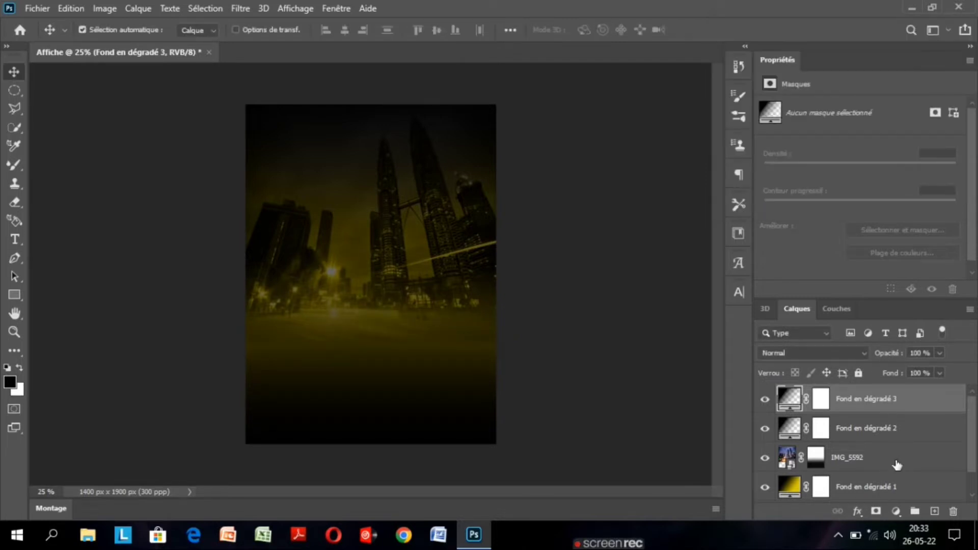
# Move the IMG_5592 skyline layer down to about Y 144 px with Free Transform.
pyautogui.click(893, 463)
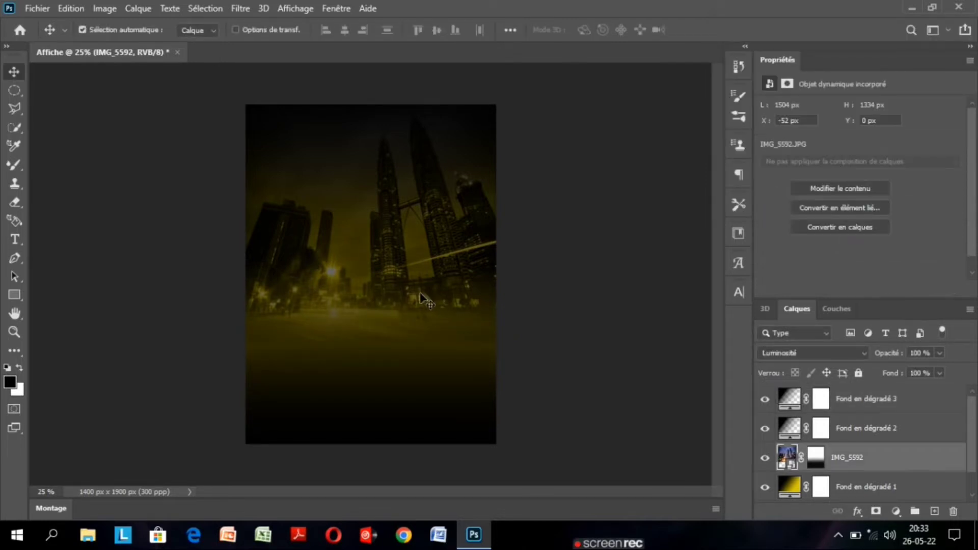
pyautogui.hotkey('ctrl', 't')
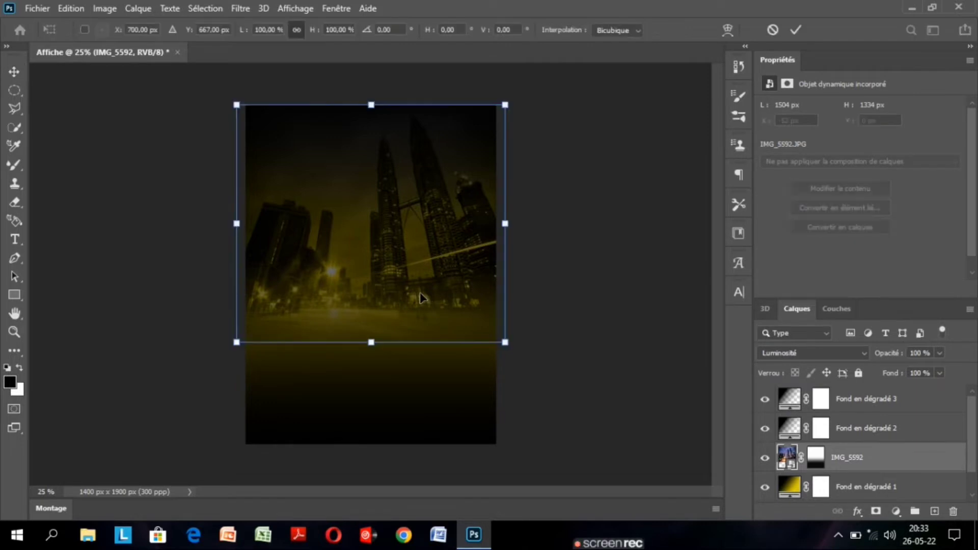
pyautogui.moveTo(376, 251); pyautogui.dragTo(377, 279)
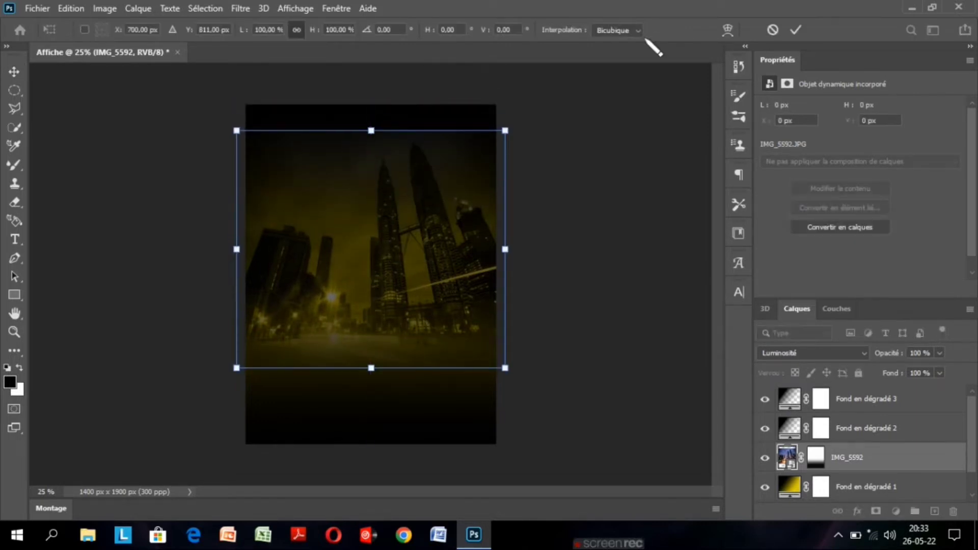
pyautogui.click(794, 29)
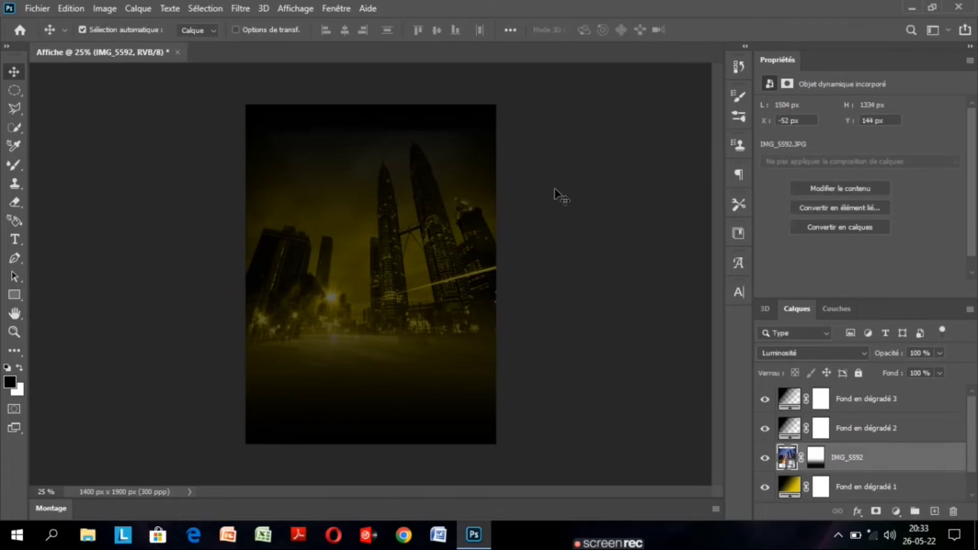
# Stretch the IMG_5592 skyline upward to the poster's top edge with Free Transform, at about 110.79 % height.
pyautogui.hotkey('ctrl', 't')
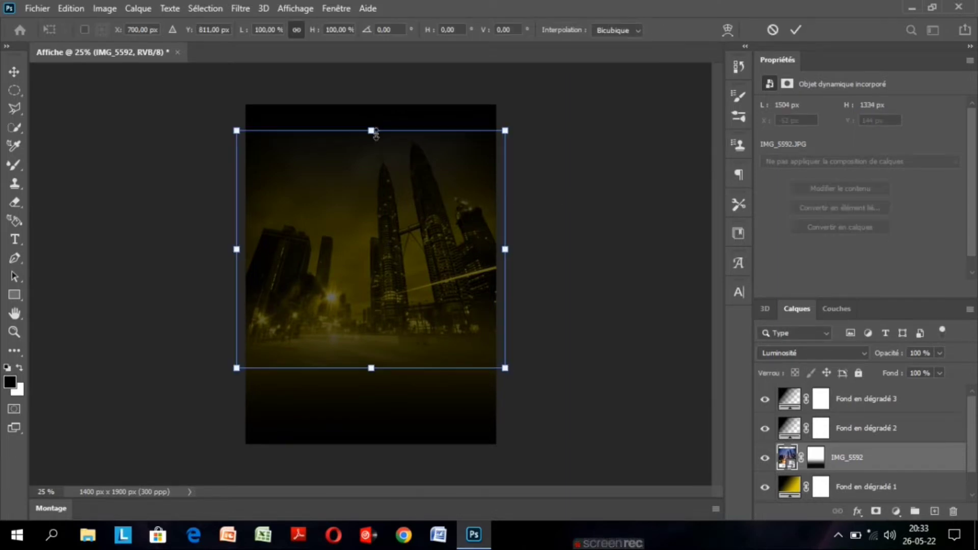
pyautogui.moveTo(376, 133); pyautogui.dragTo(376, 108)
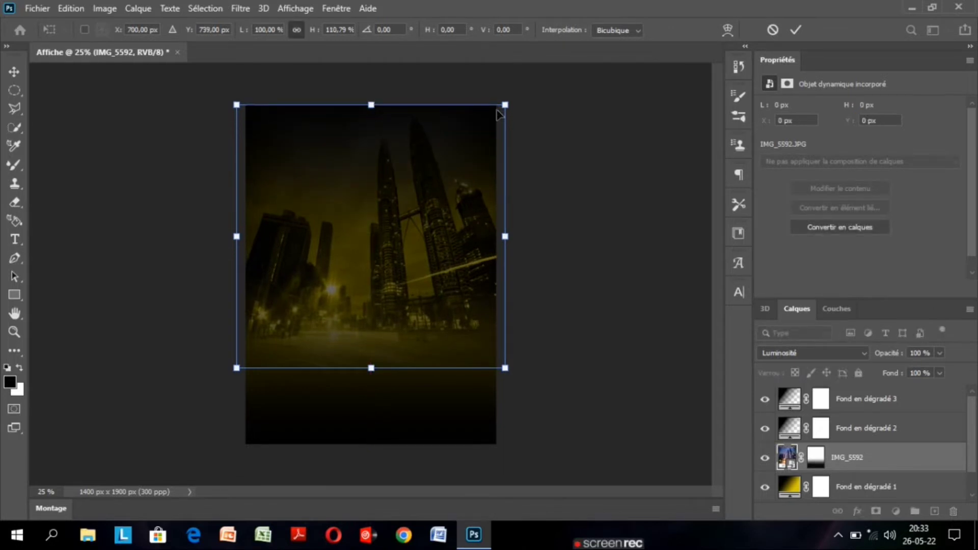
pyautogui.click(794, 31)
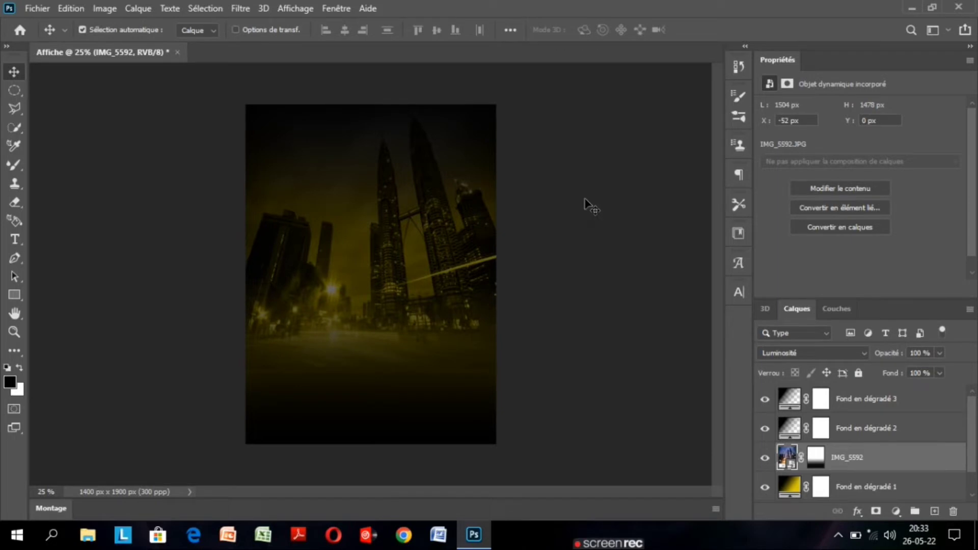
# Import and embed the IMG_5588 portrait from the Bureau folder, placing it just above the skyline layer.
pyautogui.click(37, 8)
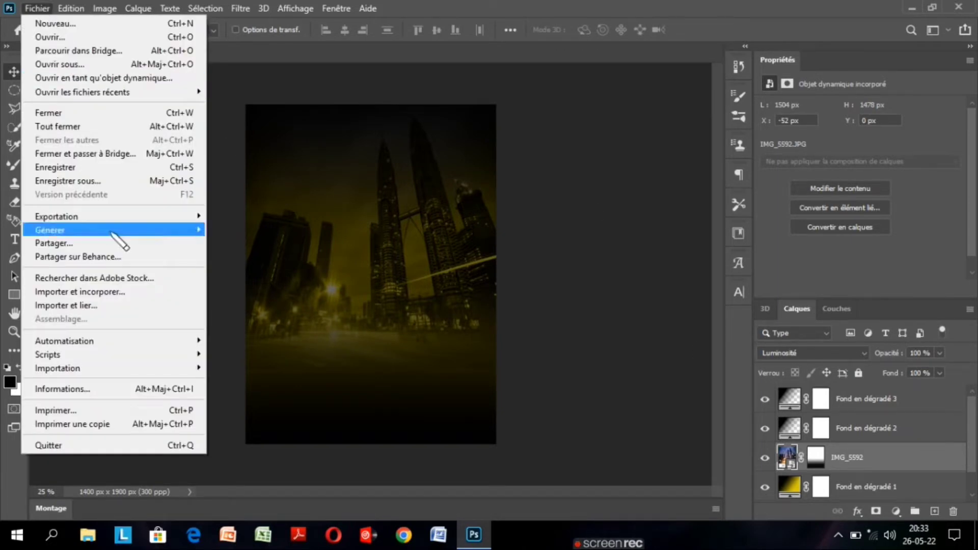
pyautogui.click(105, 288)
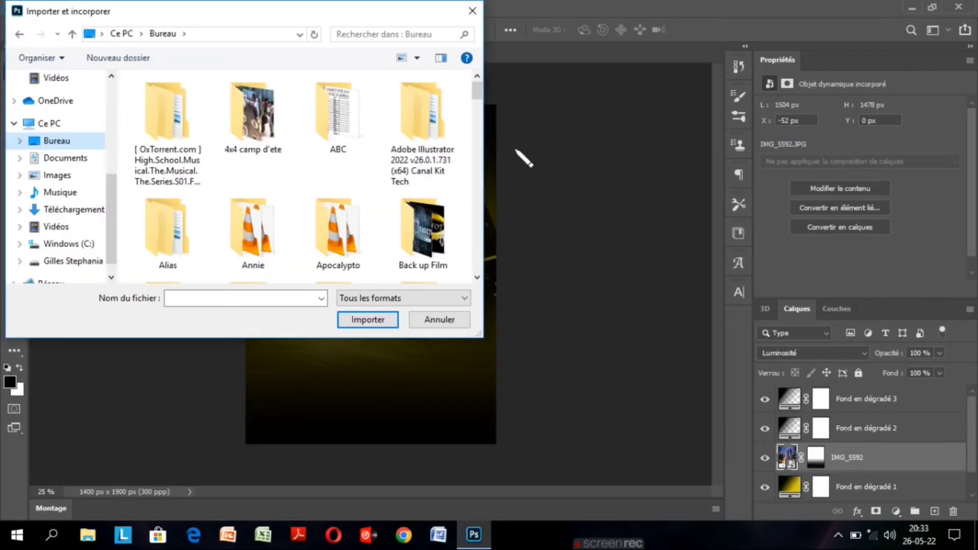
pyautogui.moveTo(479, 95); pyautogui.dragTo(481, 242)
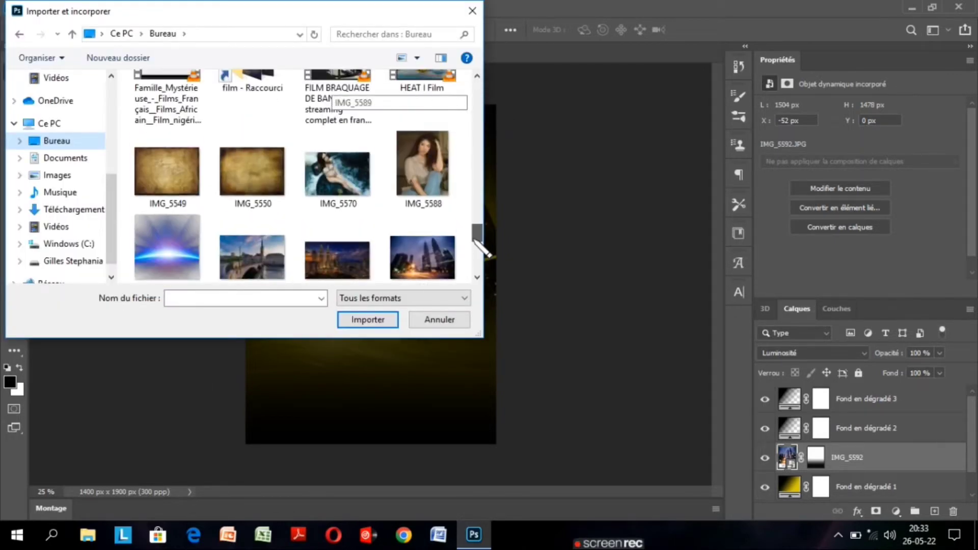
pyautogui.click(436, 178)
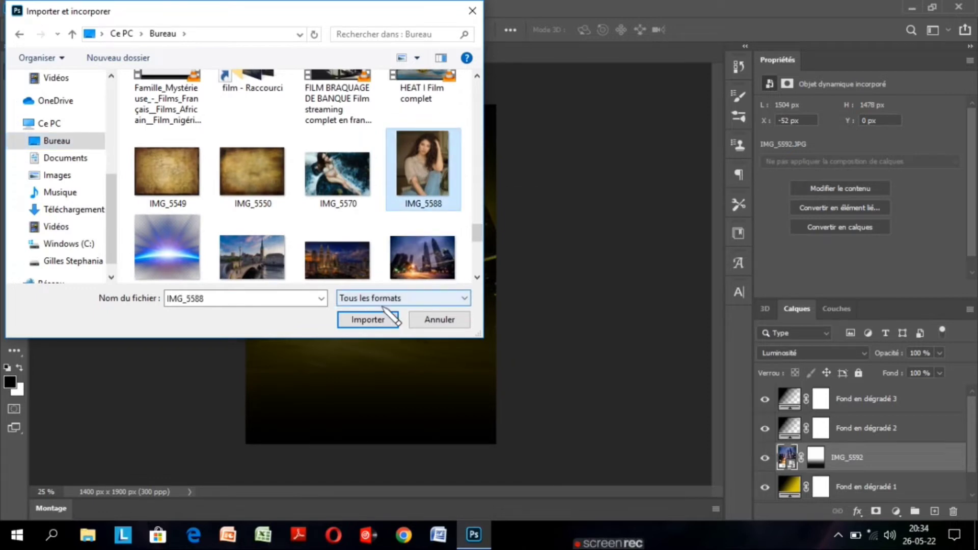
pyautogui.click(373, 321)
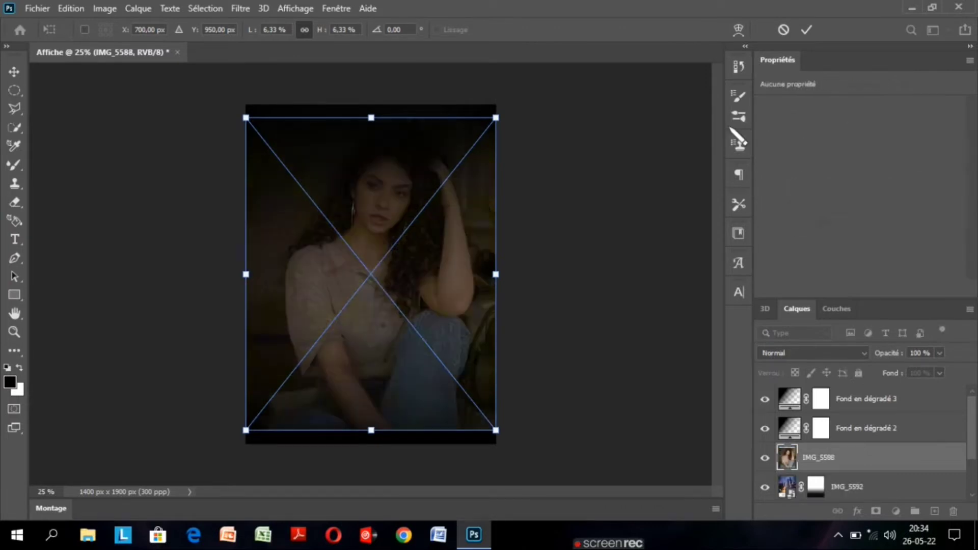
pyautogui.click(807, 31)
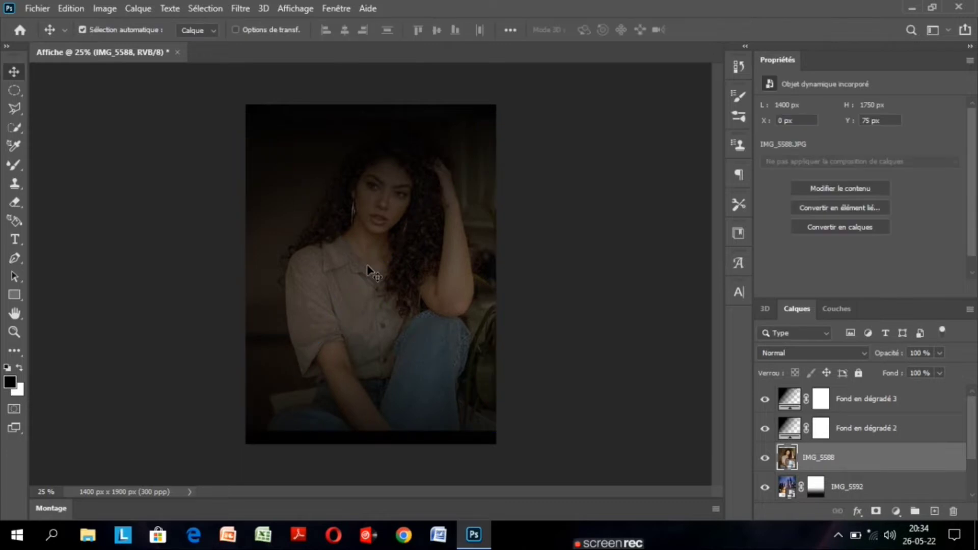
# Scale the IMG_5588 portrait down proportionally to 4.33 % with Free Transform, keeping it centred on the poster.
pyautogui.press('ctrl')
pyautogui.hotkey('ctrl', 't')
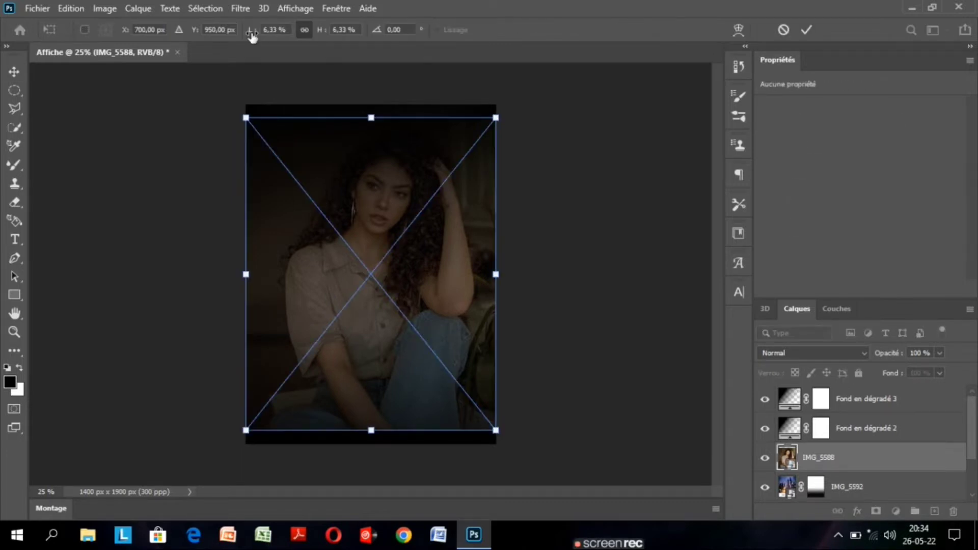
pyautogui.moveTo(252, 35); pyautogui.dragTo(253, 36)
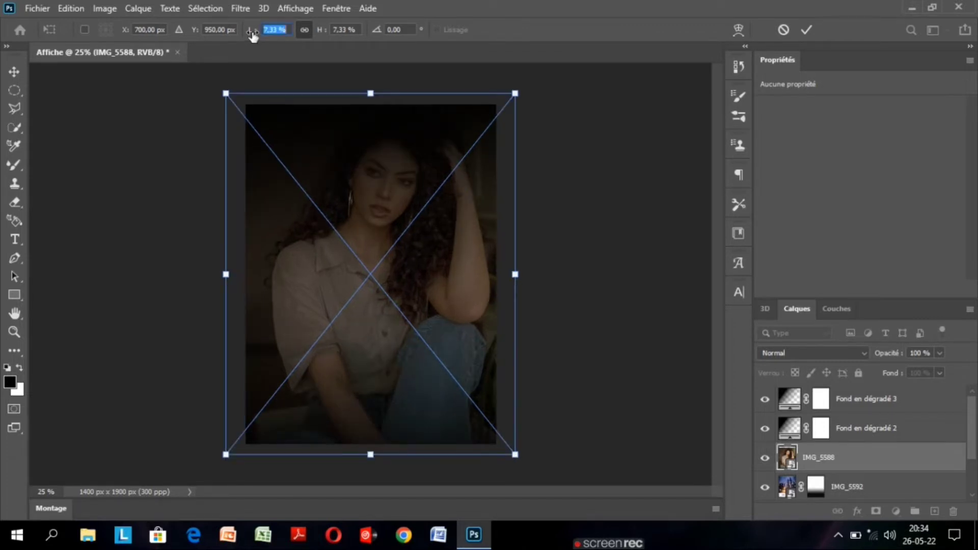
pyautogui.hotkey('ctrl', 'z')
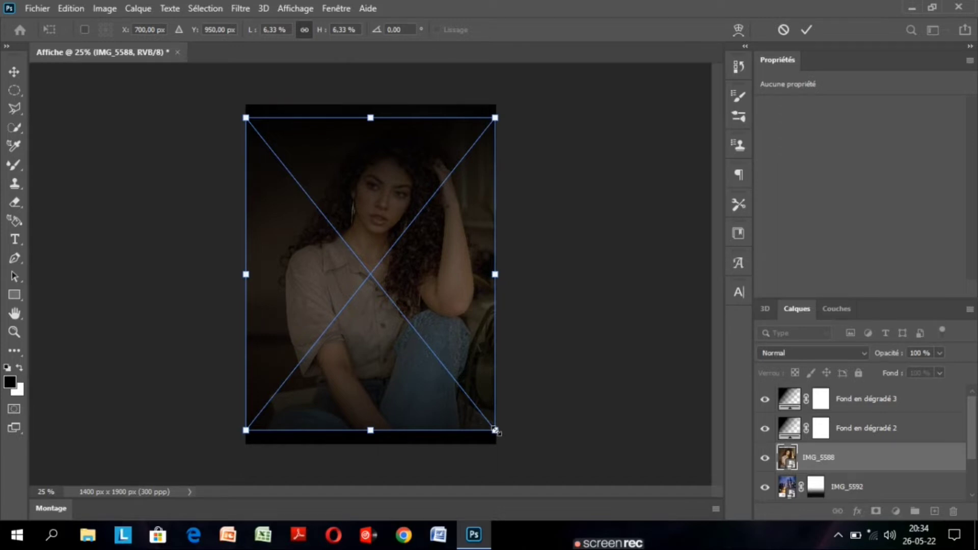
pyautogui.moveTo(495, 430); pyautogui.dragTo(430, 365)
pyautogui.hotkey('ctrl', 'z')
pyautogui.moveTo(250, 32); pyautogui.dragTo(249, 32)
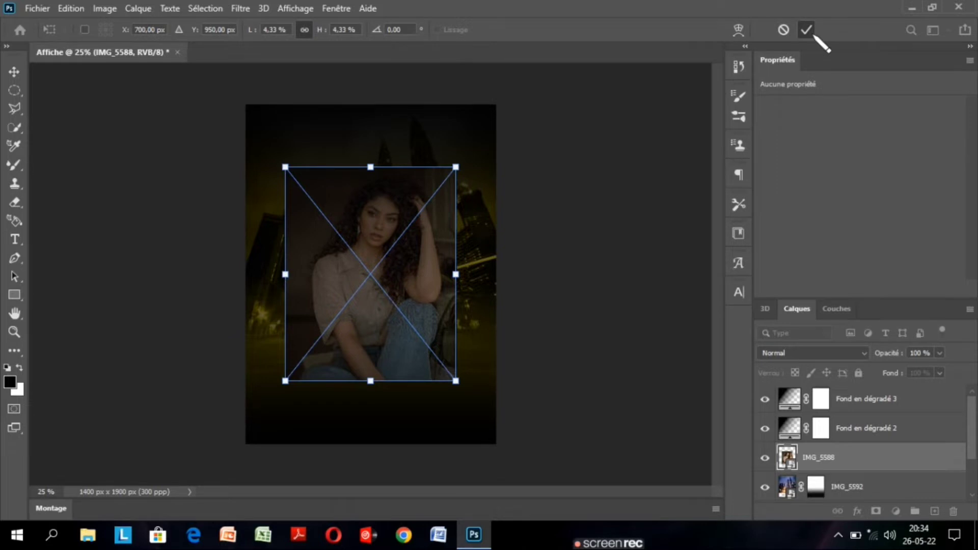
pyautogui.click(806, 30)
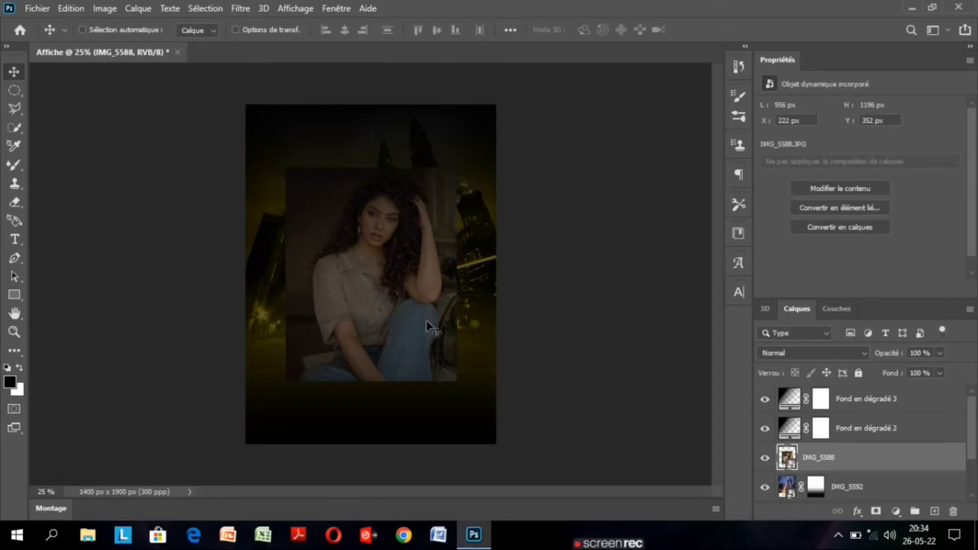
# Select the woman in the IMG_5588 portrait automatically with the Sujet command.
pyautogui.hotkey('ctrl', '+')
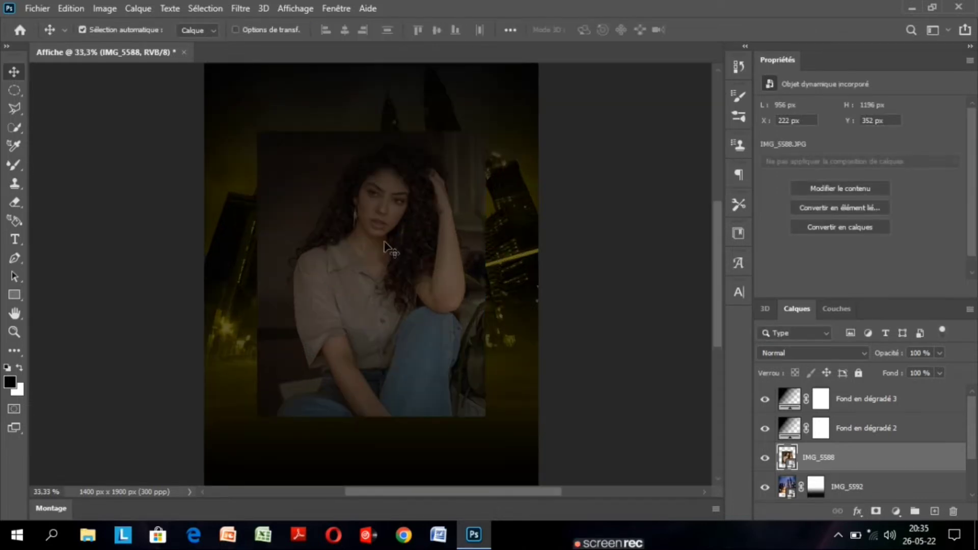
pyautogui.click(204, 9)
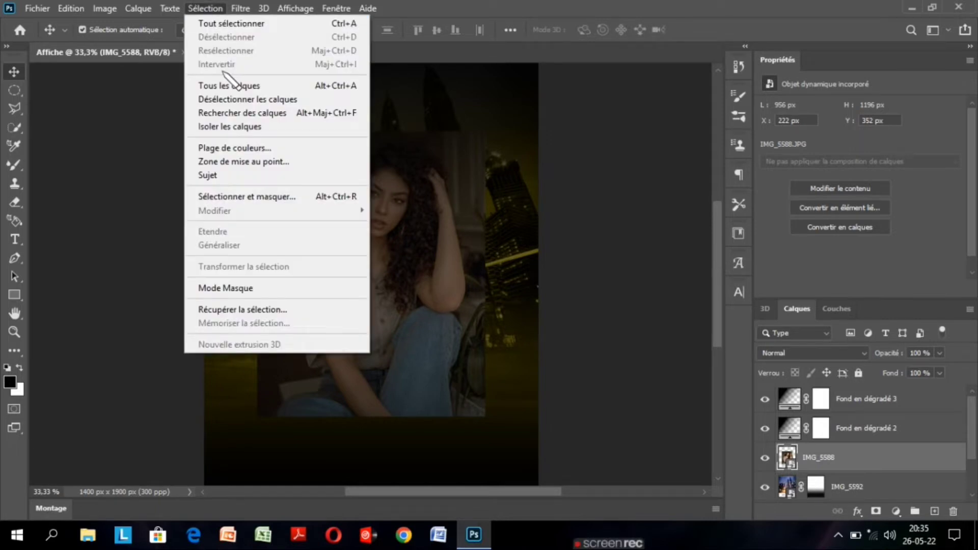
pyautogui.click(208, 175)
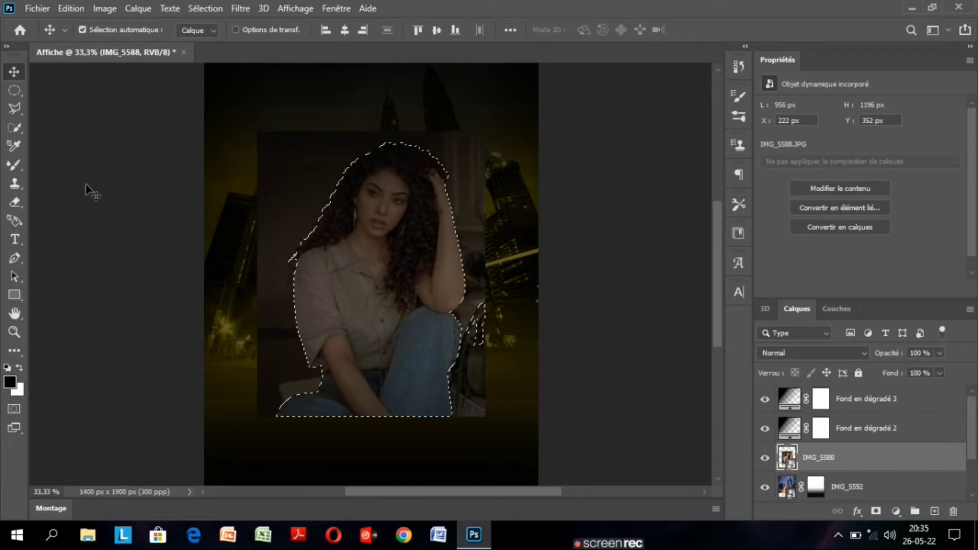
# Try to isolate the woman with a layer mask made from the subject selection.
pyautogui.click(21, 168)
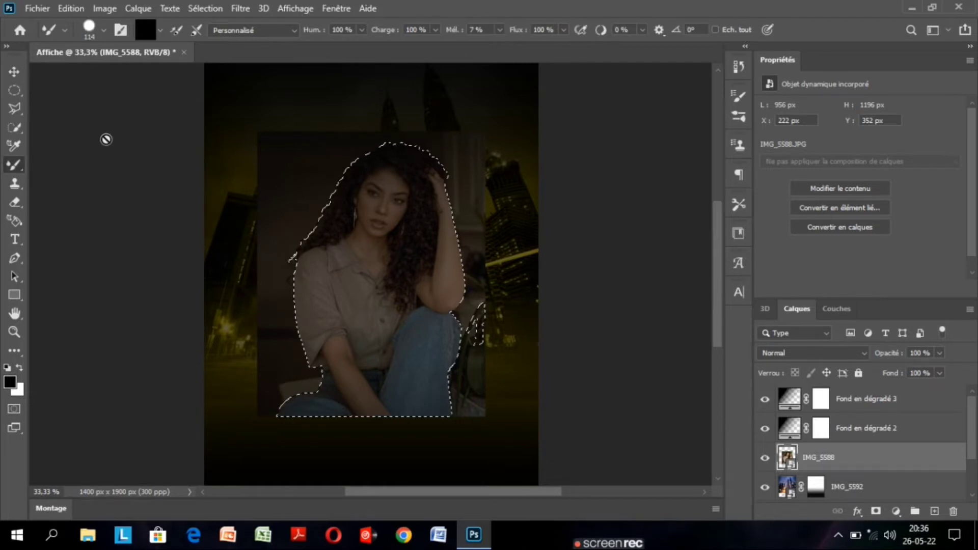
pyautogui.press('v')
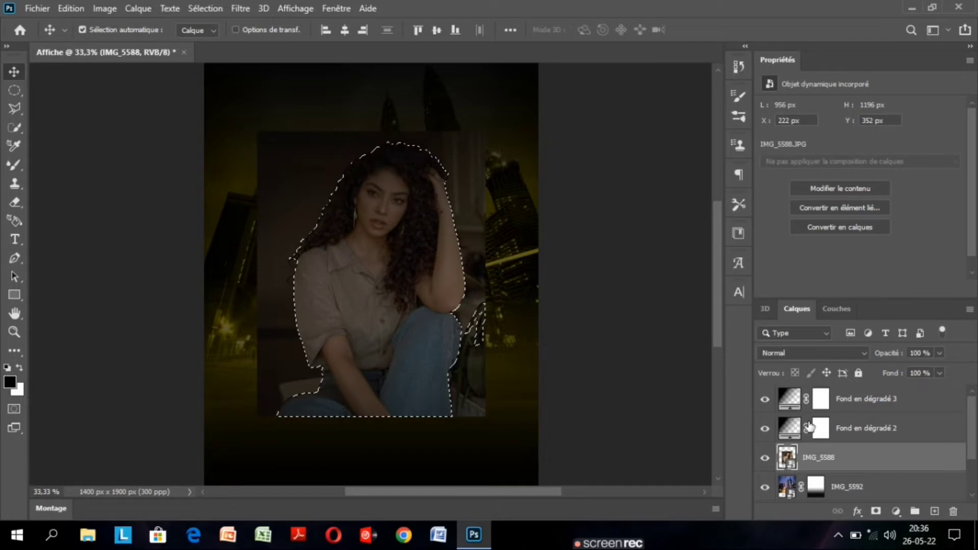
pyautogui.click(876, 511)
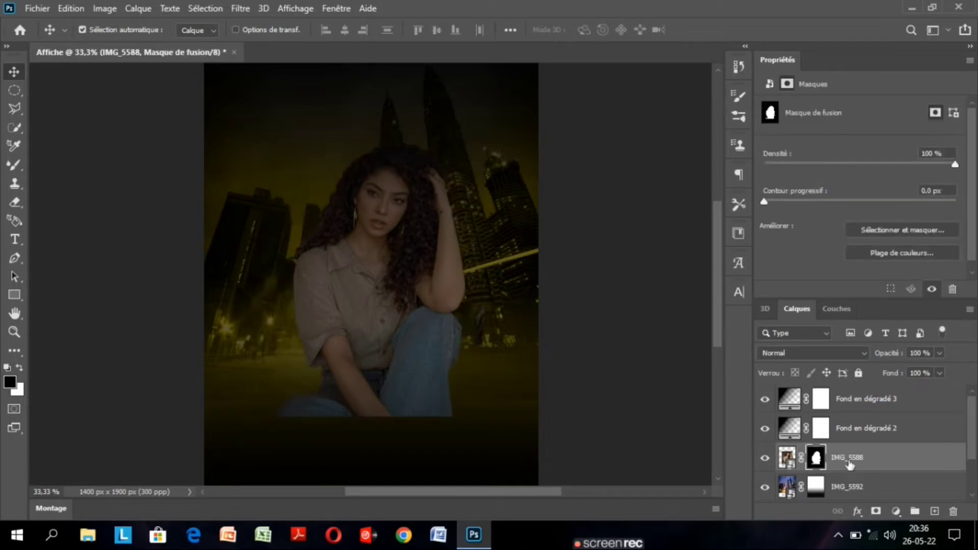
pyautogui.press('ctrl')
pyautogui.hotkey('ctrl', 'z')
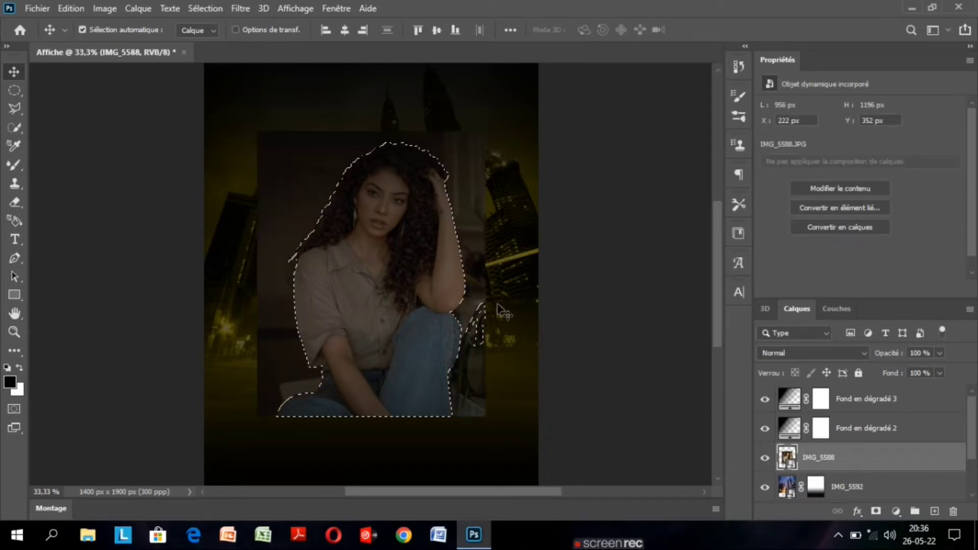
# Subtract the stray background areas beside the knee and the raised hand from the selection using Quick Selection.
pyautogui.click(22, 130)
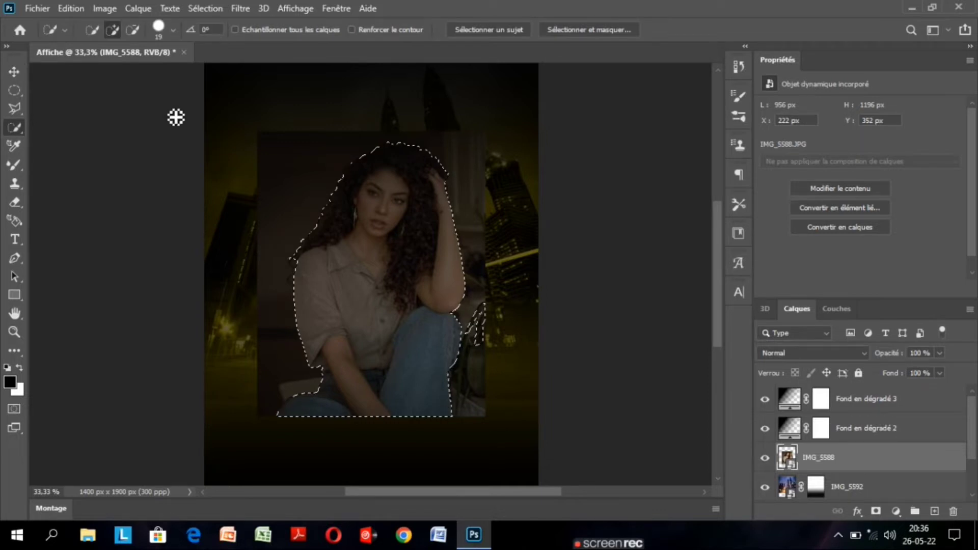
pyautogui.click(133, 29)
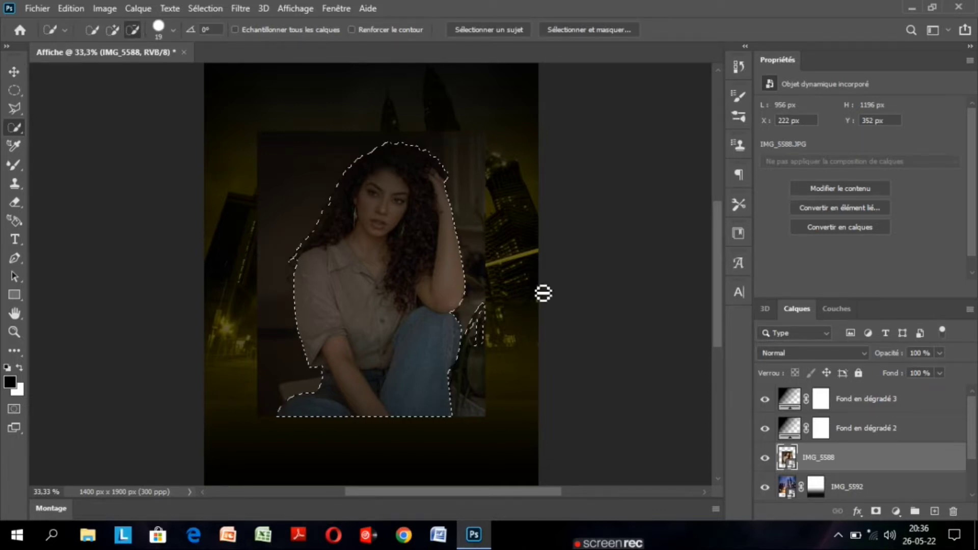
pyautogui.hotkey('ctrl', '+')
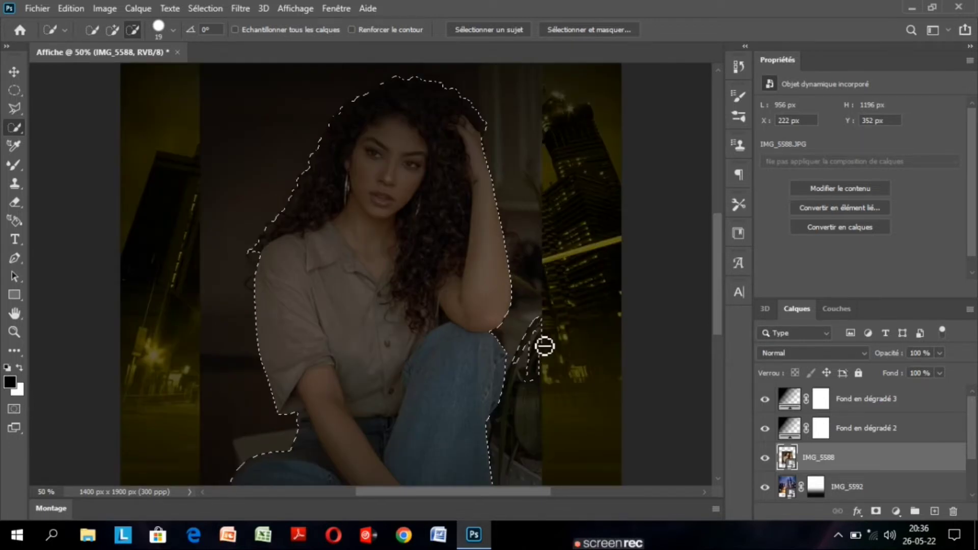
pyautogui.click(544, 347)
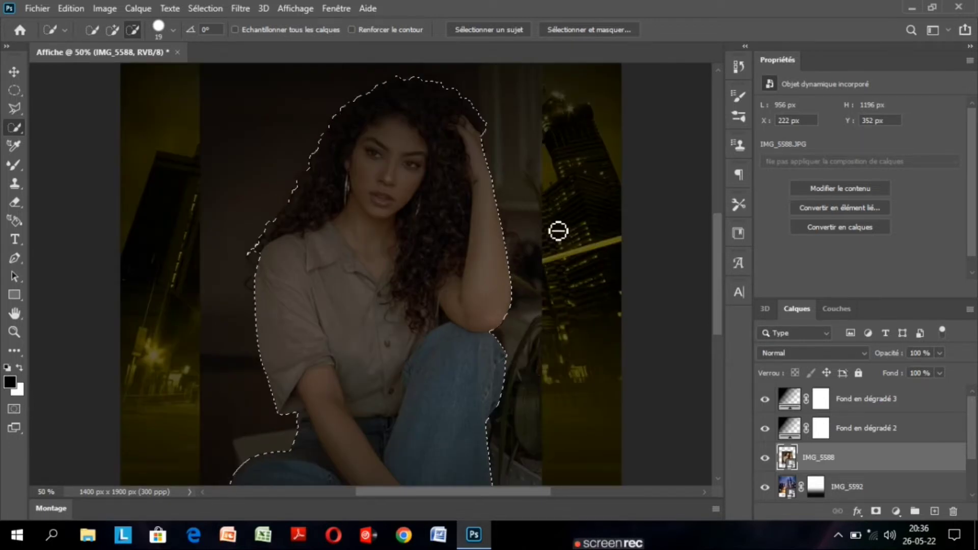
pyautogui.click(494, 134)
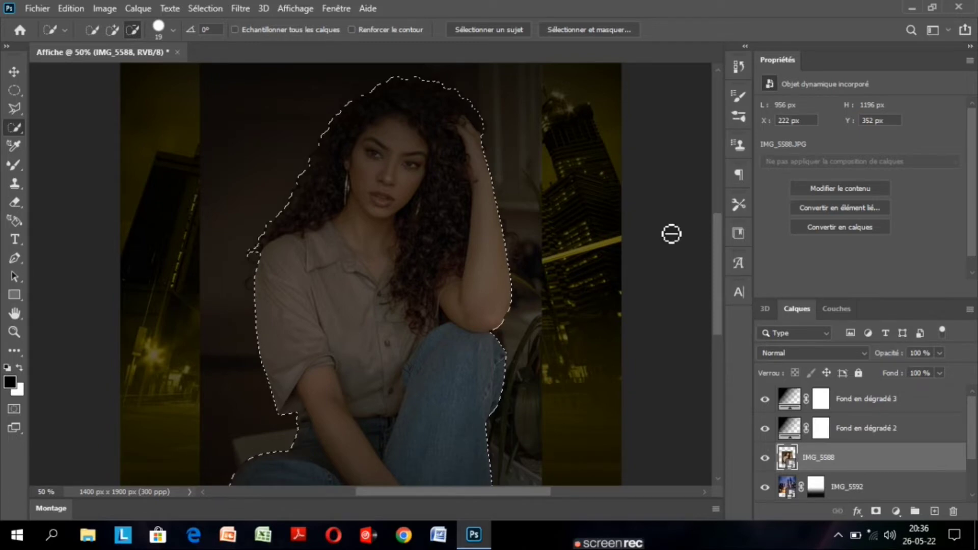
pyautogui.moveTo(720, 266)
pyautogui.mouseDown()
pyautogui.moveTo(721, 275)
pyautogui.moveTo(721, 263)
pyautogui.mouseUp()
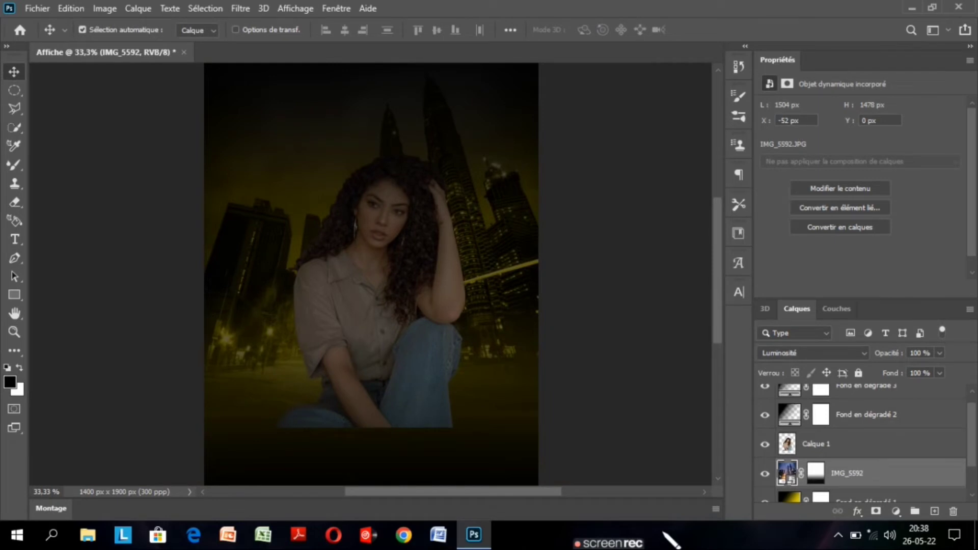
# Move the cut-out portrait layer Calque 1 above Fond en dégradé 3 in the layer stack.
pyautogui.click(886, 449)
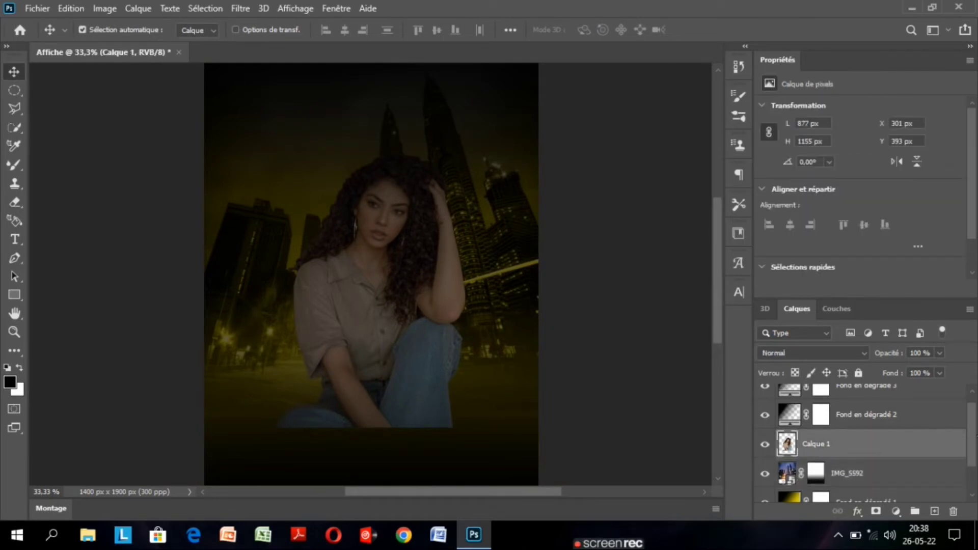
pyautogui.moveTo(886, 444); pyautogui.dragTo(871, 386)
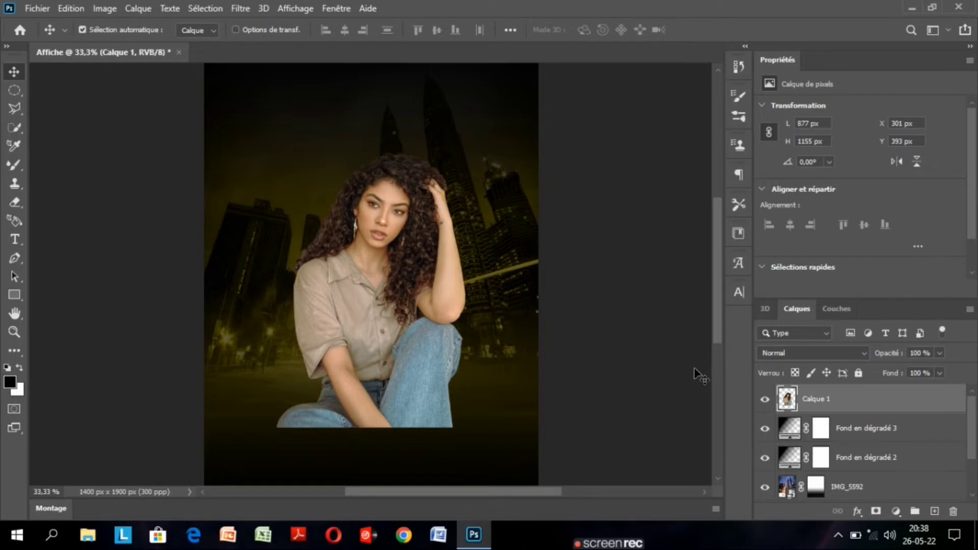
pyautogui.hotkey('ctrl', '0')
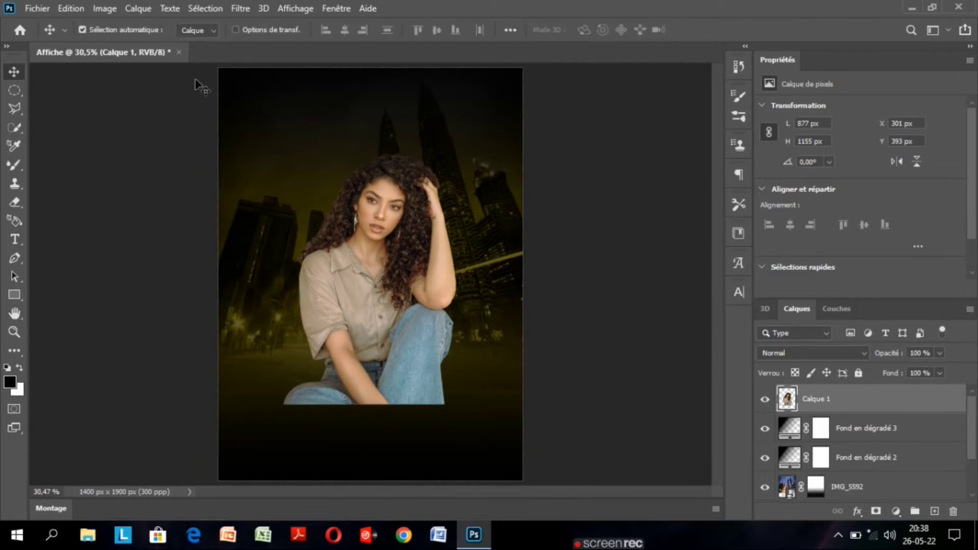
# Add a layer mask to Calque 1 and fade the woman's lower part into the background with a black-to-white linear gradient, Inverser off.
pyautogui.click(877, 511)
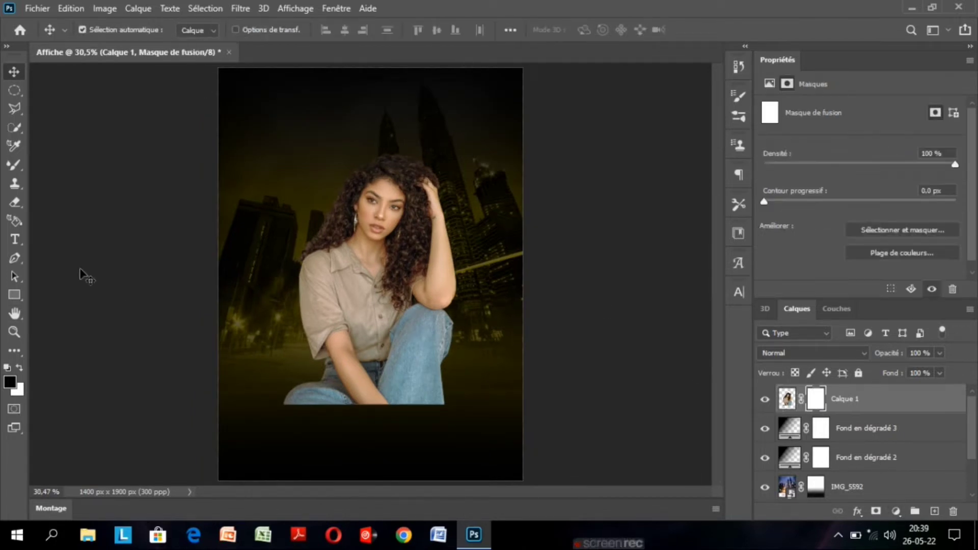
pyautogui.click(15, 351)
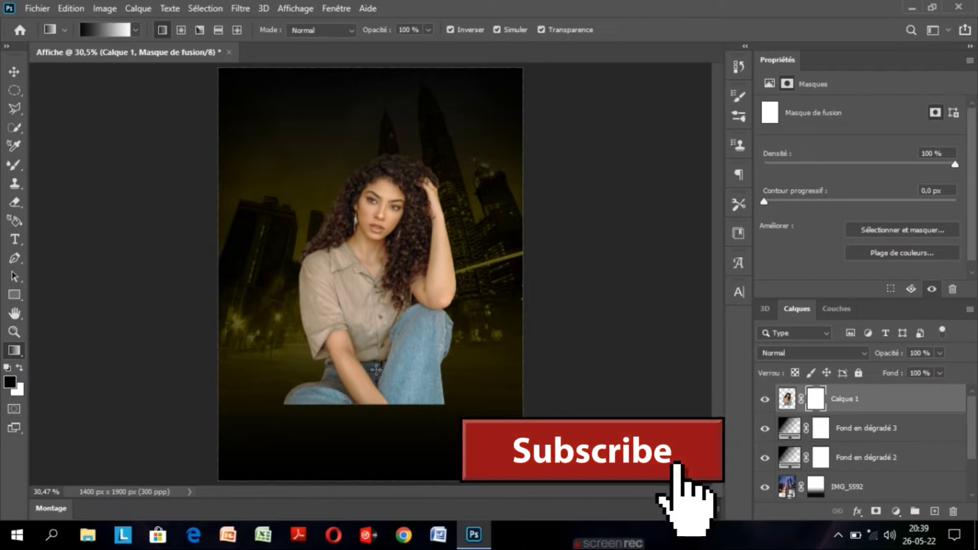
pyautogui.moveTo(376, 370); pyautogui.dragTo(374, 448)
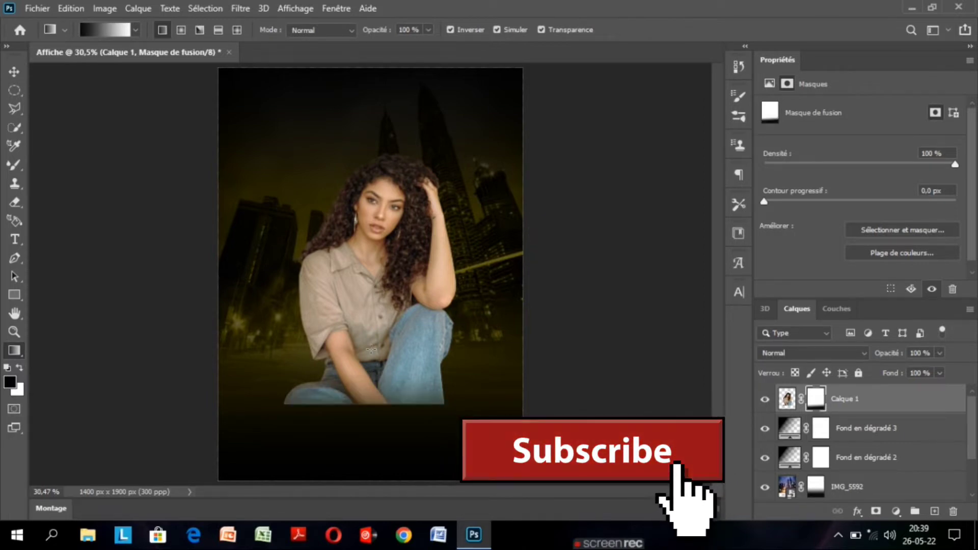
pyautogui.moveTo(372, 339)
pyautogui.mouseDown()
pyautogui.moveTo(368, 457)
pyautogui.moveTo(374, 389)
pyautogui.moveTo(363, 395)
pyautogui.moveTo(360, 306)
pyautogui.moveTo(367, 427)
pyautogui.moveTo(375, 406)
pyautogui.mouseUp()
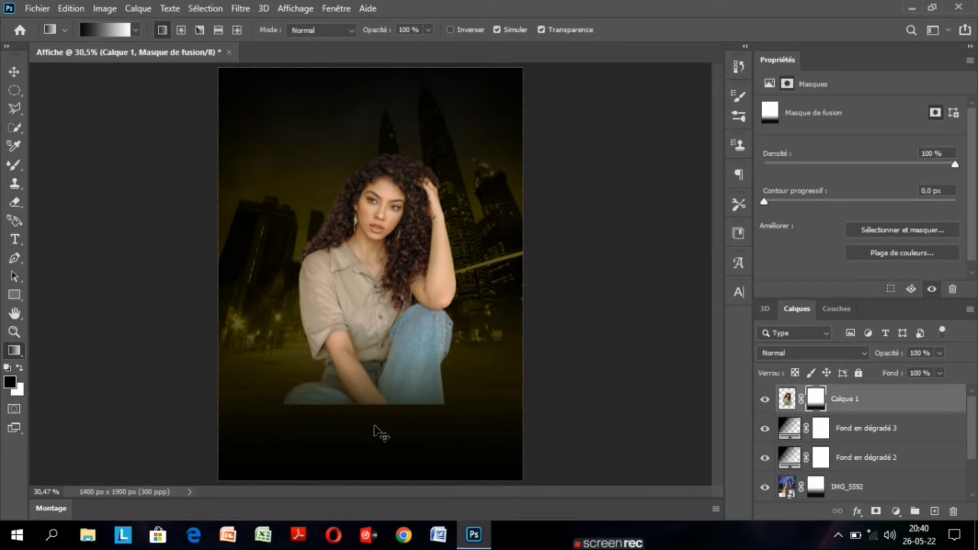
pyautogui.hotkey('ctrl', 'z')
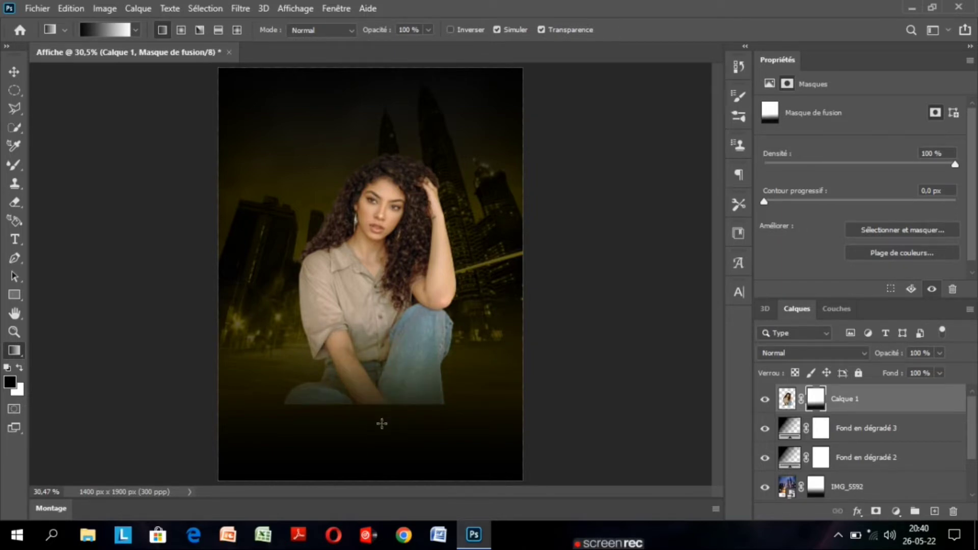
pyautogui.moveTo(382, 423); pyautogui.dragTo(379, 225)
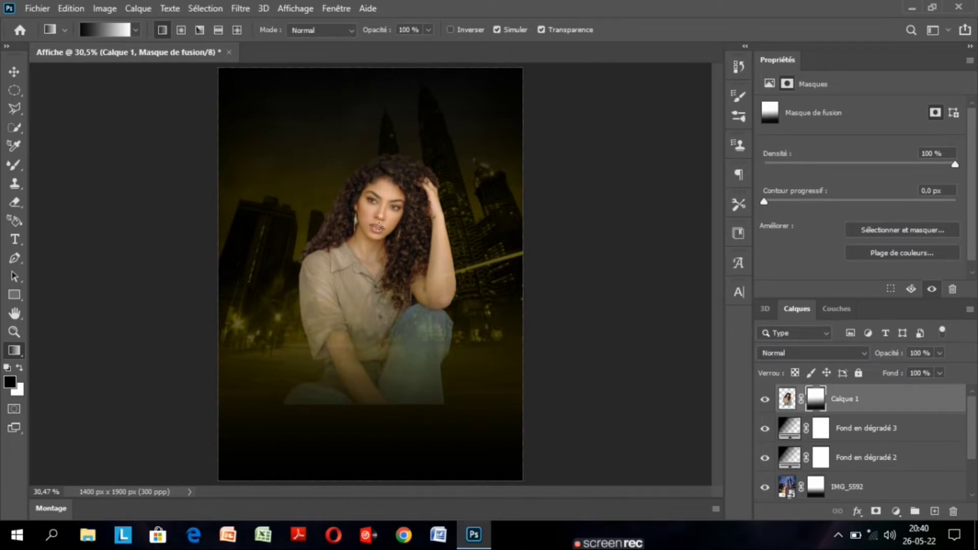
pyautogui.hotkey('ctrl', 'z')
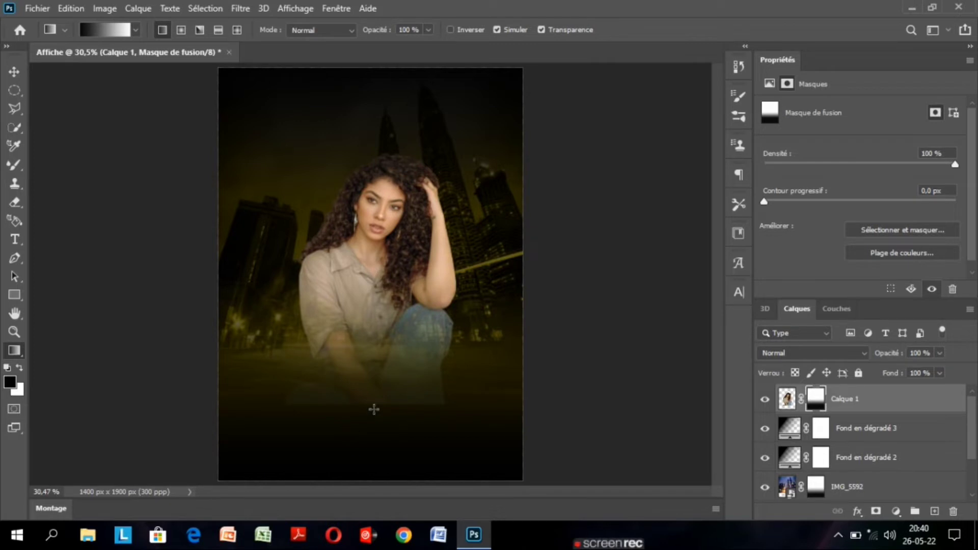
pyautogui.click(15, 72)
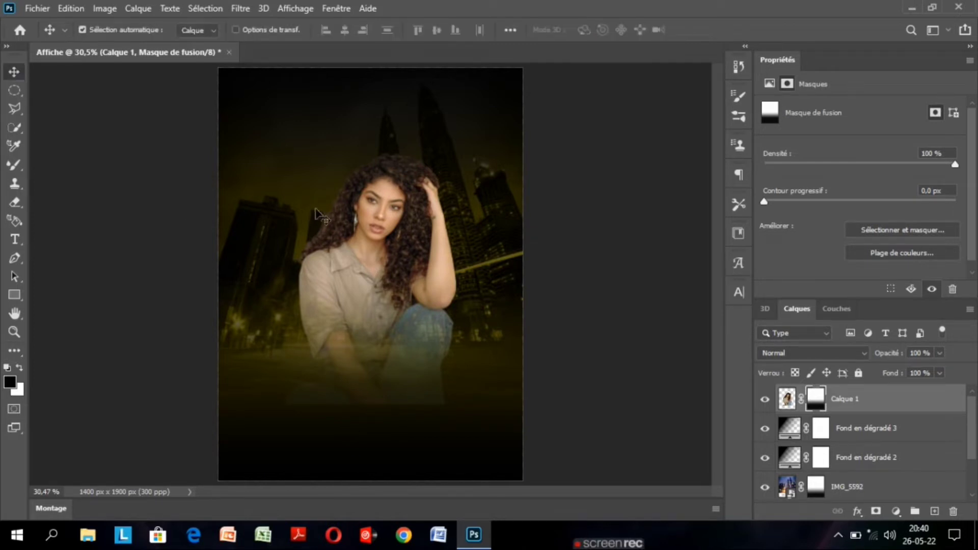
# Warm and brighten the woman's image on Calque 1 with the Camera Raw filter, setting Température to +14 and Exposition to +0,40.
pyautogui.hotkey('ctrl', '-')
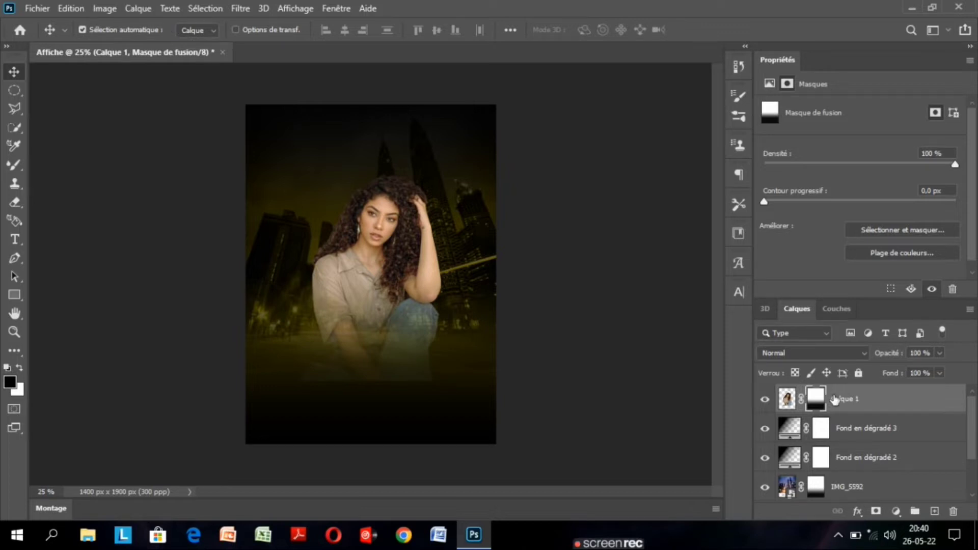
pyautogui.click(788, 399)
pyautogui.click(241, 9)
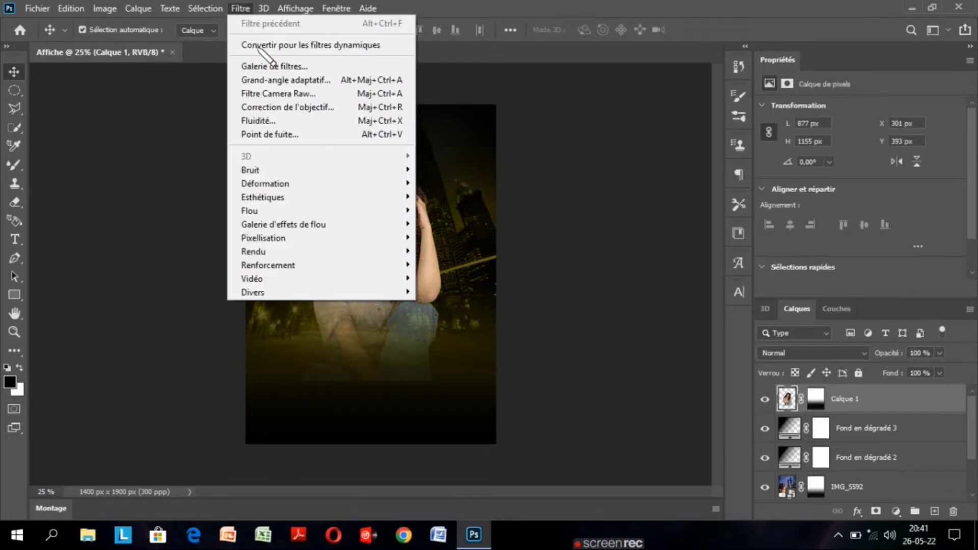
pyautogui.click(278, 94)
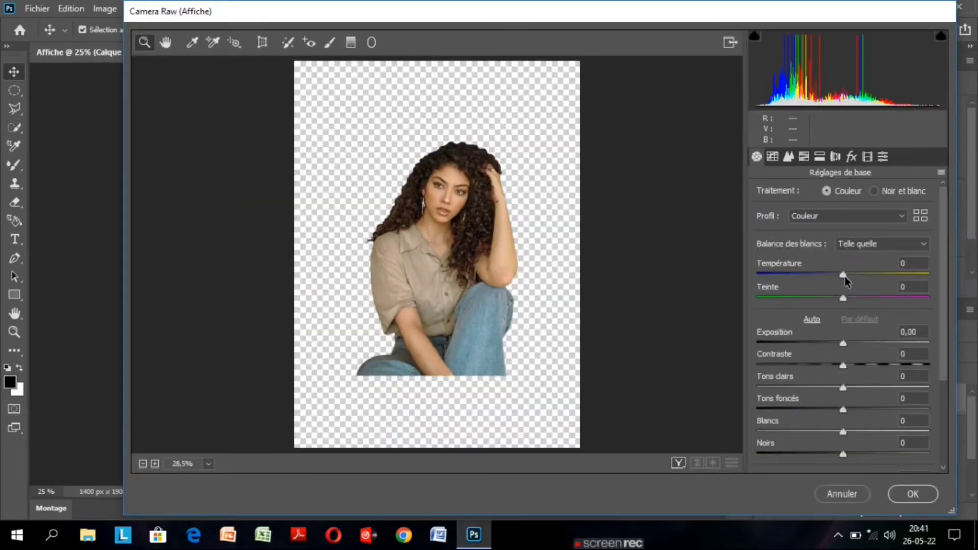
pyautogui.moveTo(845, 276); pyautogui.dragTo(866, 274)
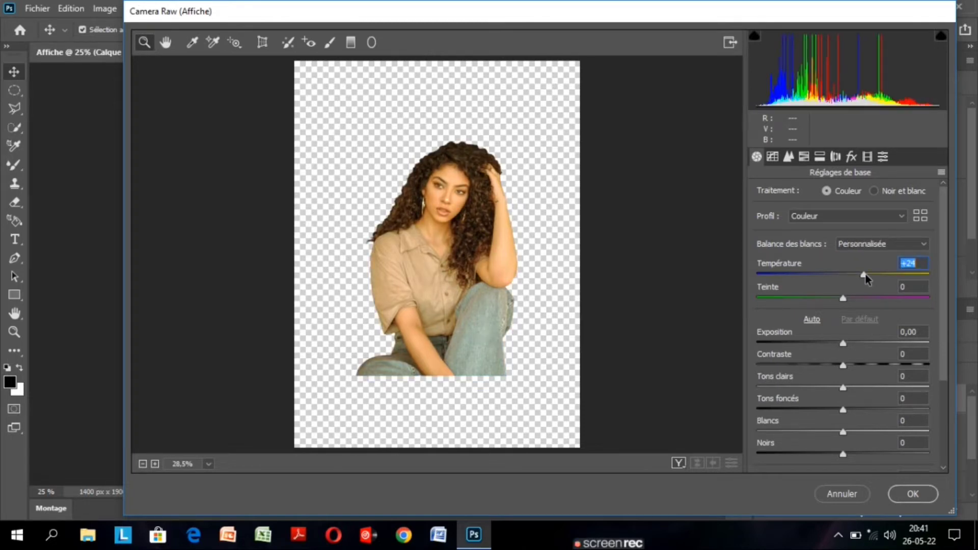
pyautogui.moveTo(866, 274); pyautogui.dragTo(857, 274)
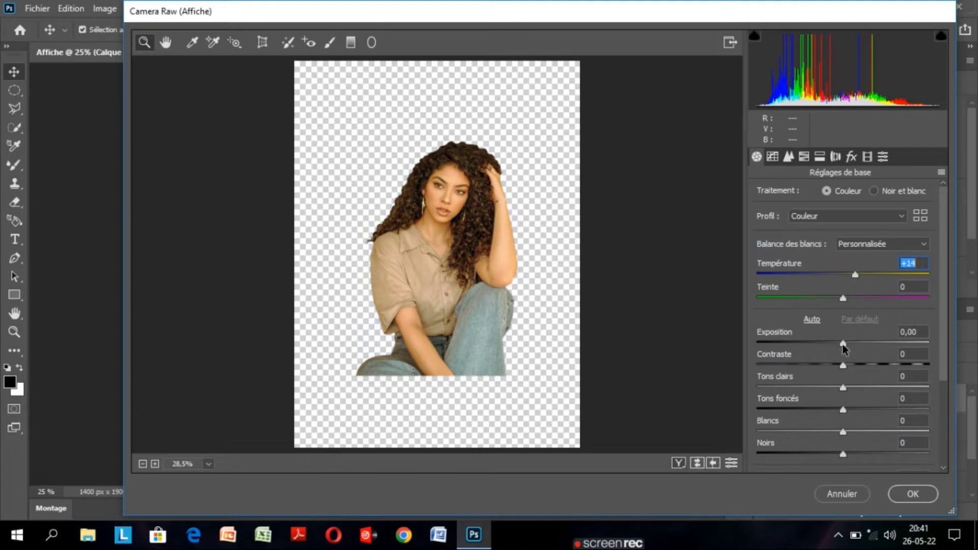
pyautogui.moveTo(843, 348); pyautogui.dragTo(850, 344)
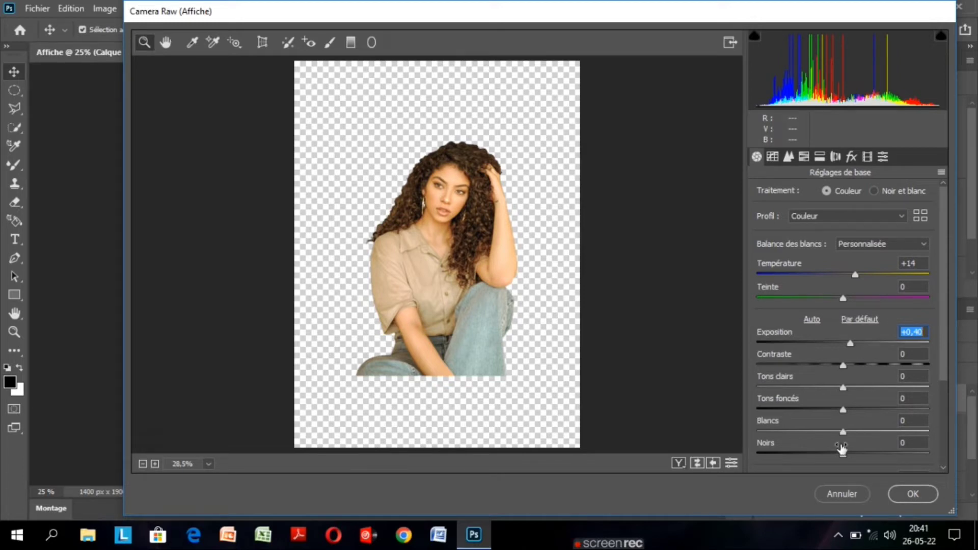
pyautogui.press('Return')
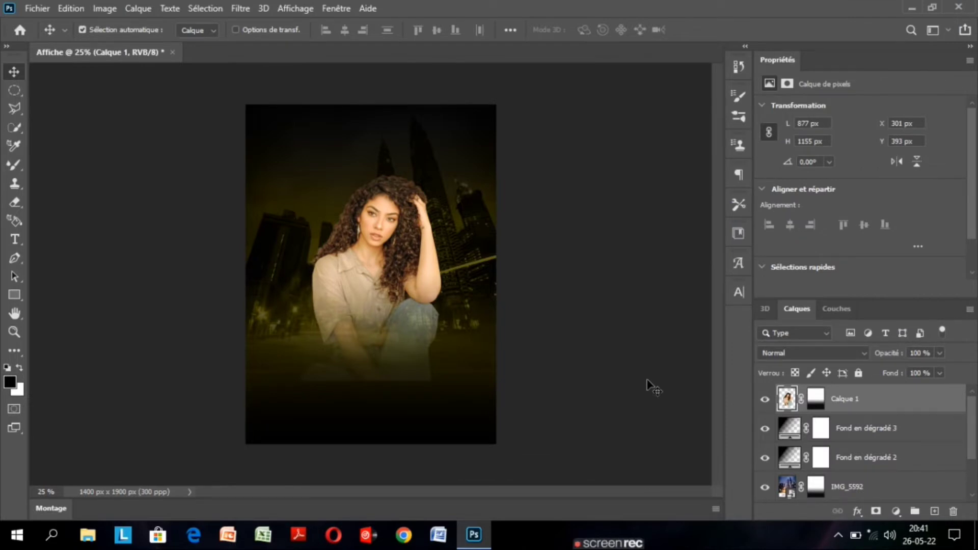
# Shift the woman 20 px to the left and enlarge her to about 917 × 1235 px with Free Transform.
pyautogui.hotkey('ctrl', 't')
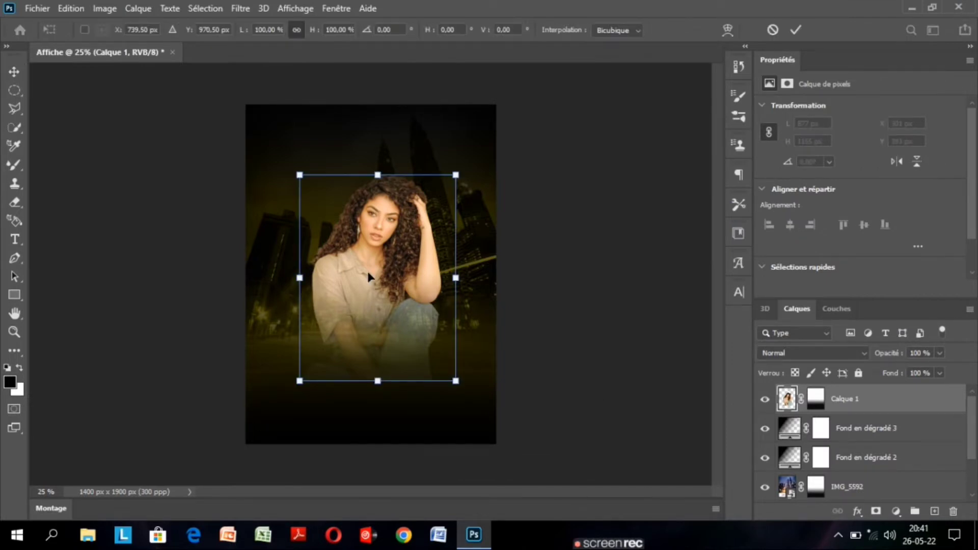
pyautogui.hotkey('shift', 'Left')
pyautogui.hotkey('shift', 'Left')
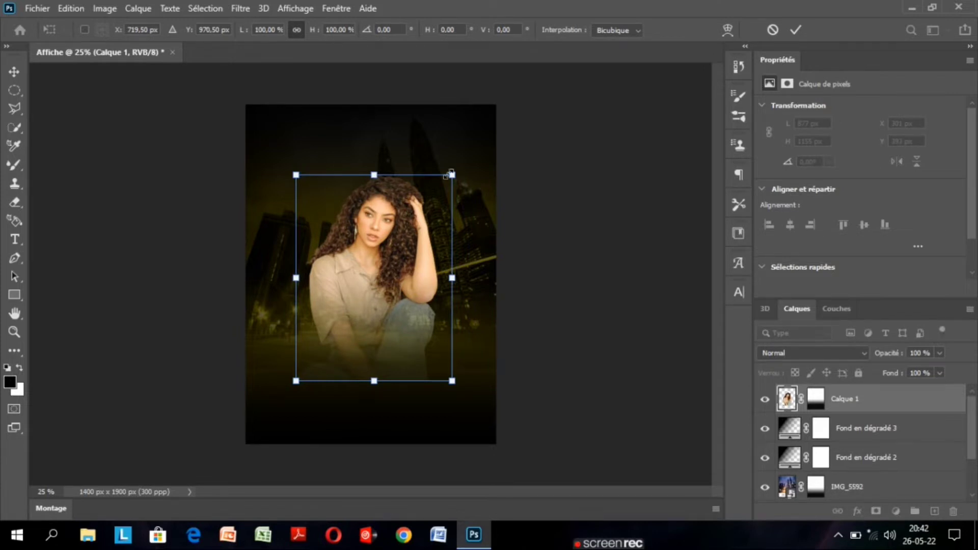
pyautogui.moveTo(451, 174); pyautogui.dragTo(458, 159)
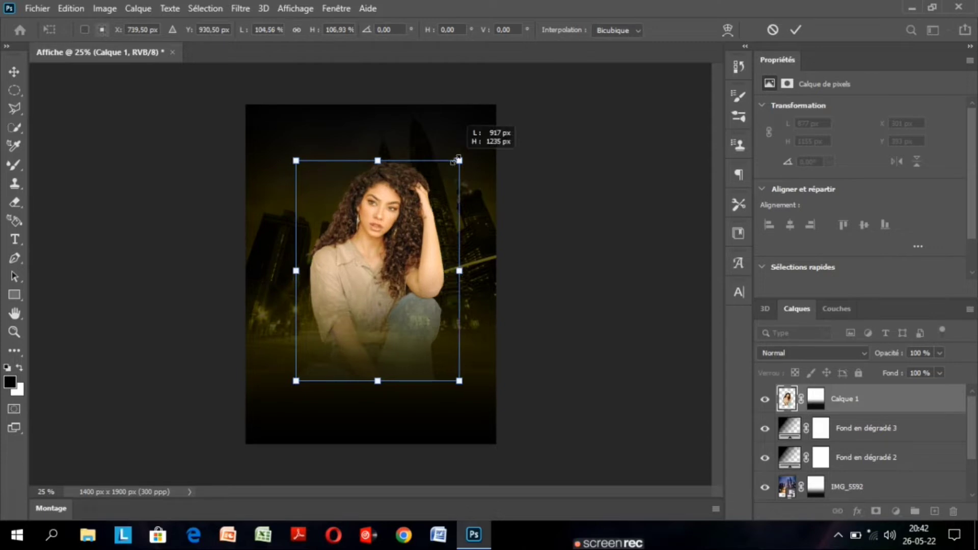
pyautogui.press('Return')
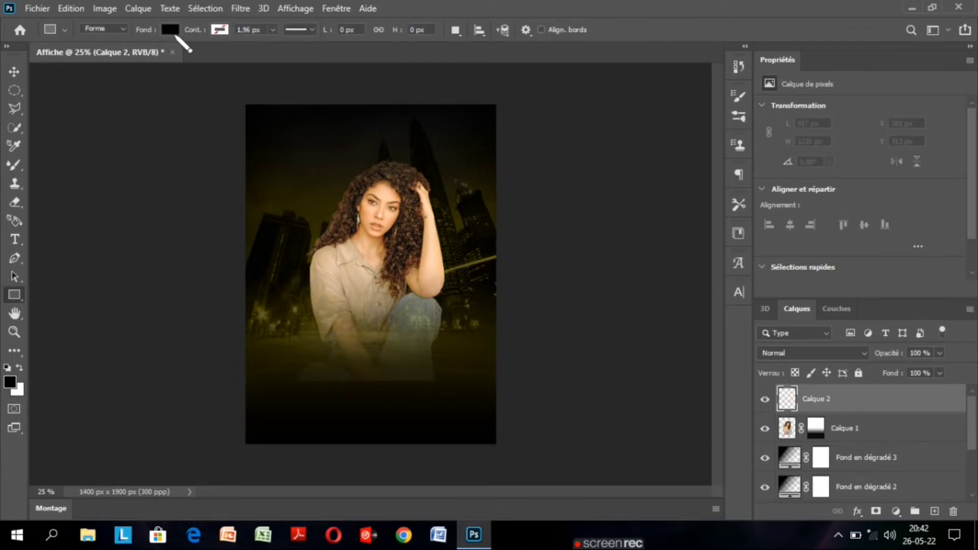
# Draw a white rectangle without outline, about 1388 × 112 px, as a horizontal band across the poster at the woman's neck.
pyautogui.click(171, 31)
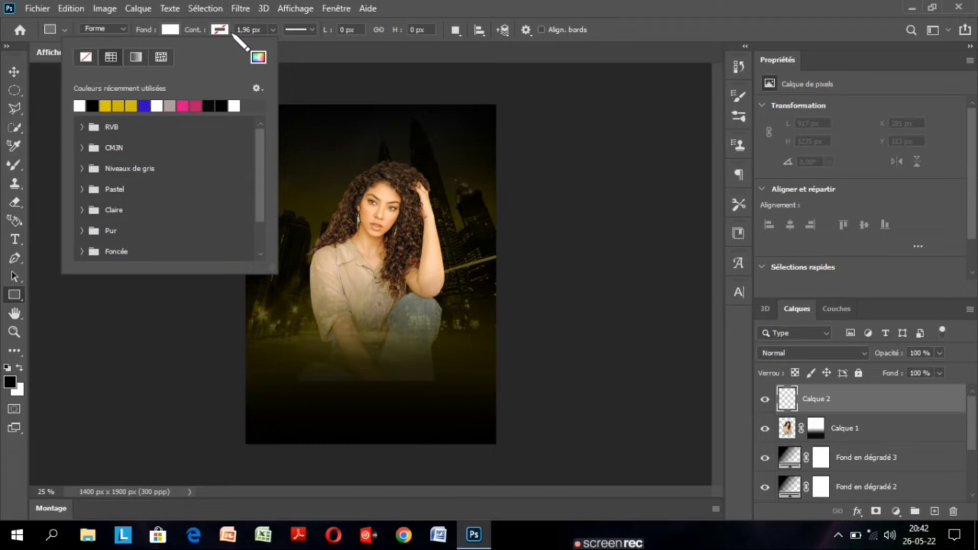
pyautogui.click(233, 34)
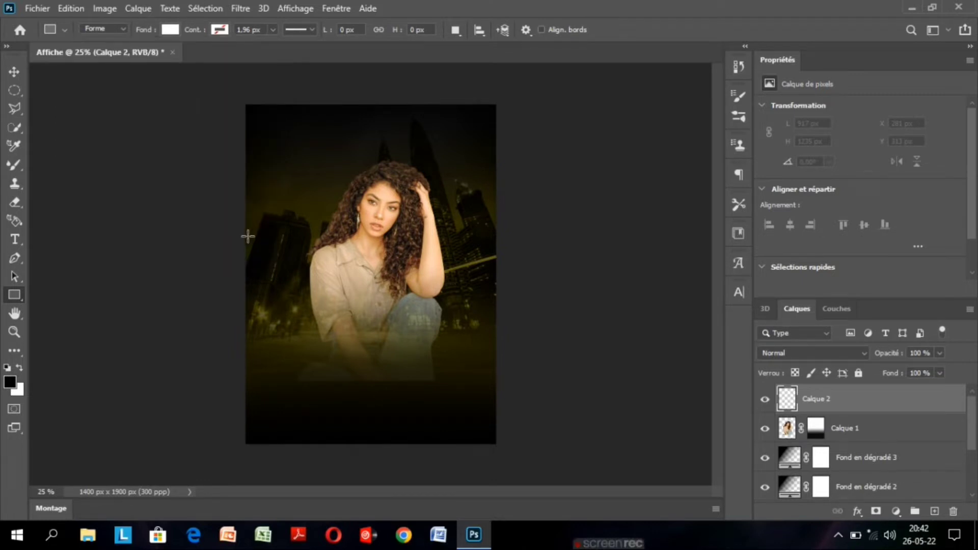
pyautogui.moveTo(247, 236); pyautogui.dragTo(496, 258)
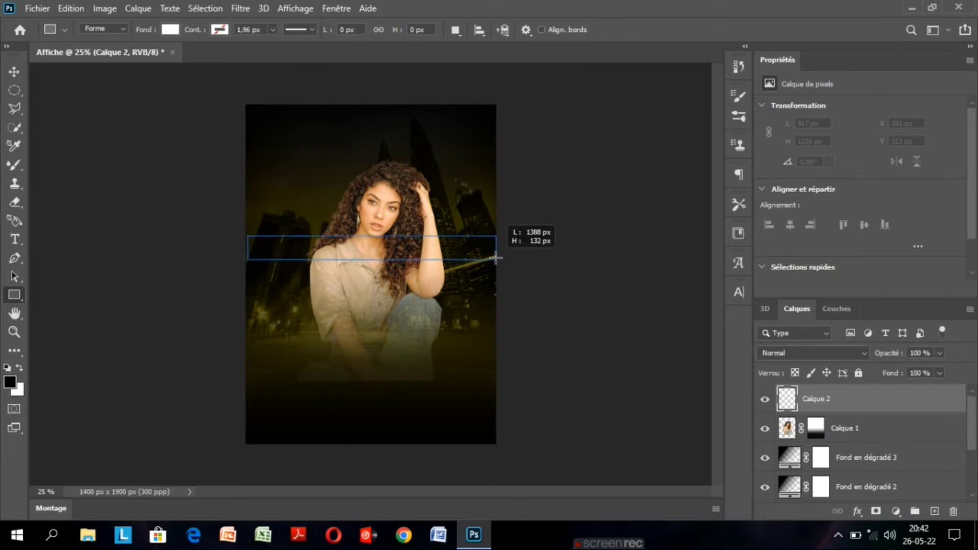
pyautogui.moveTo(496, 258); pyautogui.dragTo(497, 256)
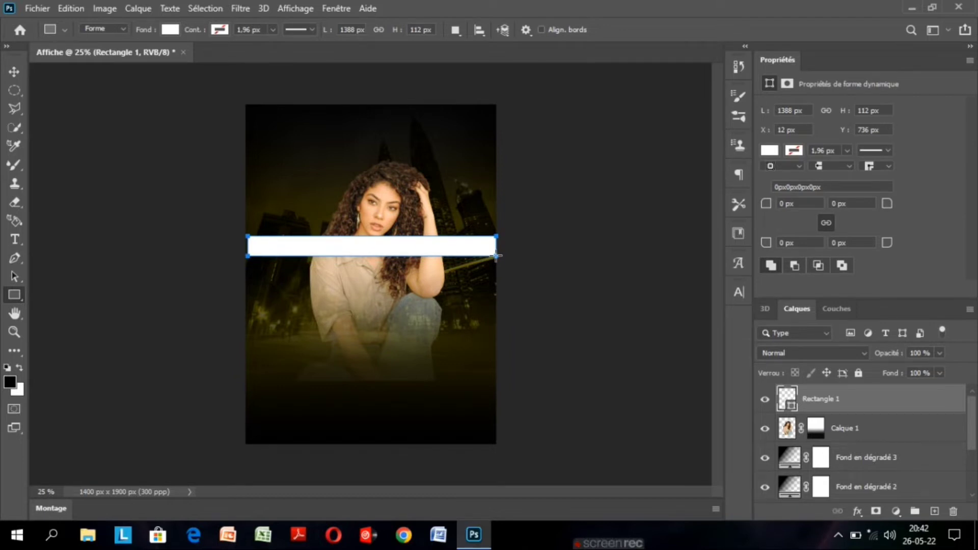
# Scale the white band to 125 %, rotate it about -25.65° diagonally over the woman's forehead, and add a layer mask to it.
pyautogui.click(14, 72)
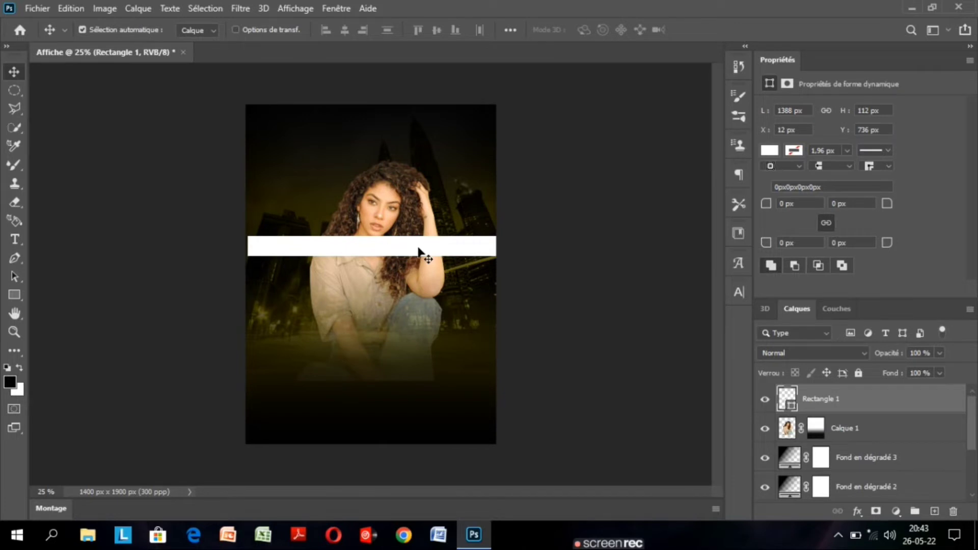
pyautogui.hotkey('ctrl', 't')
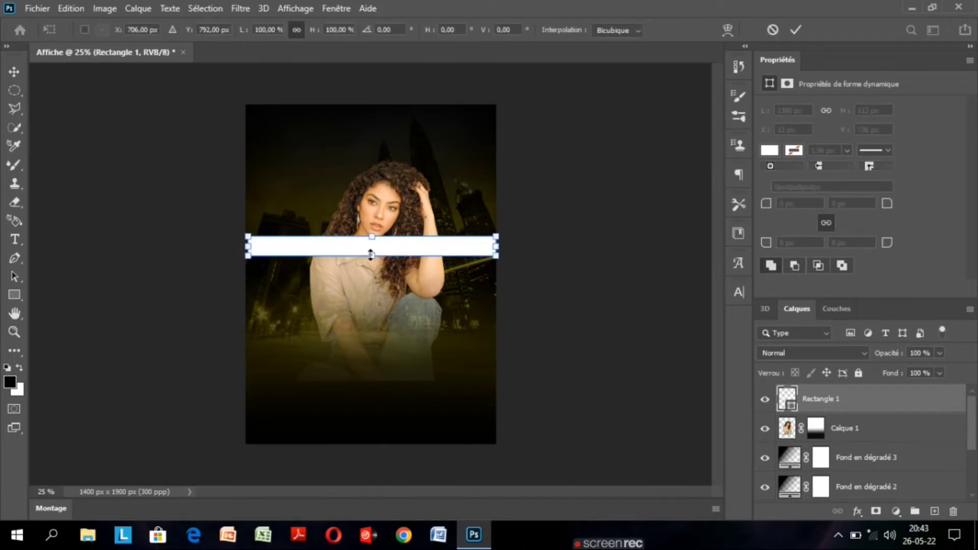
pyautogui.moveTo(501, 230); pyautogui.dragTo(538, 150)
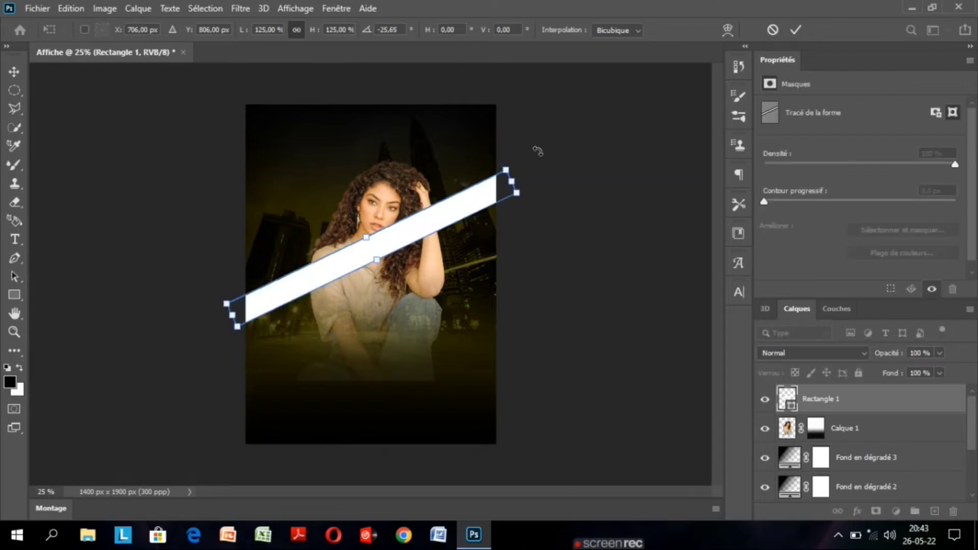
pyautogui.click(796, 30)
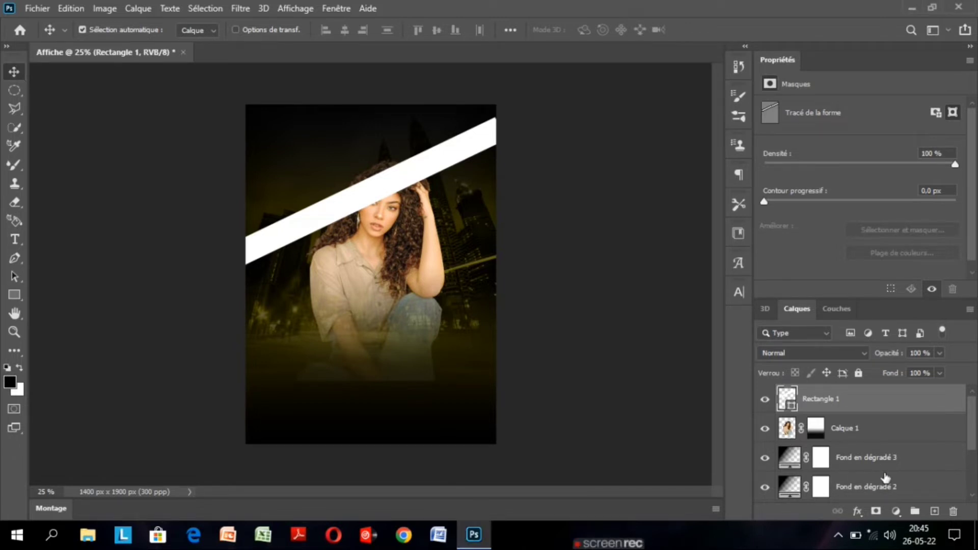
pyautogui.click(876, 511)
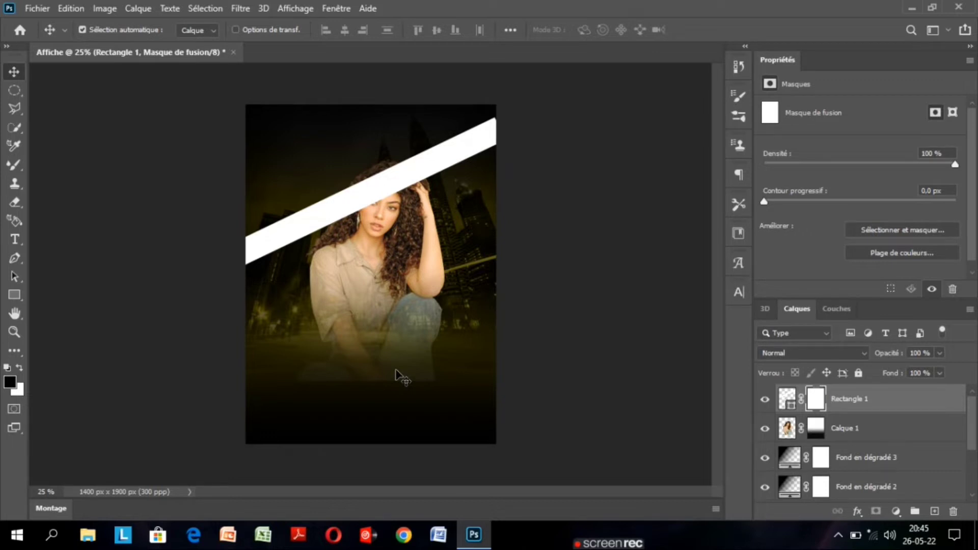
# Fade the lower edge of the white diagonal band by drawing a black-to-white linear gradient on its layer mask, perpendicular to the band.
pyautogui.press('g')
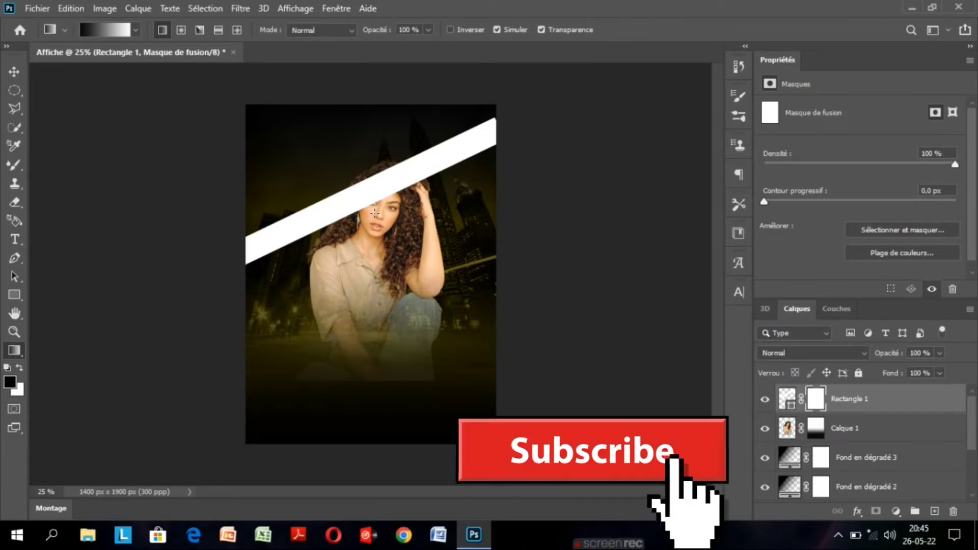
pyautogui.moveTo(375, 213); pyautogui.dragTo(361, 188)
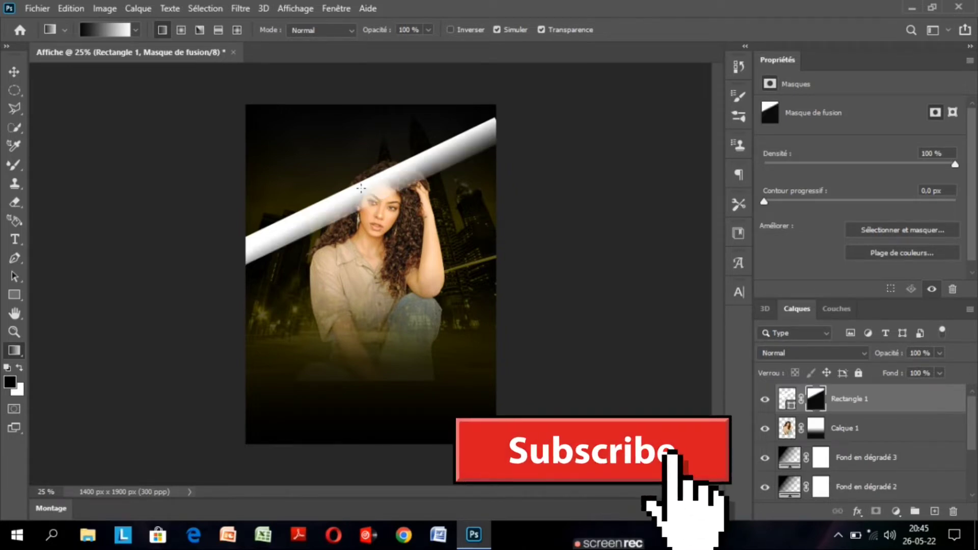
pyautogui.hotkey('ctrl', 'z')
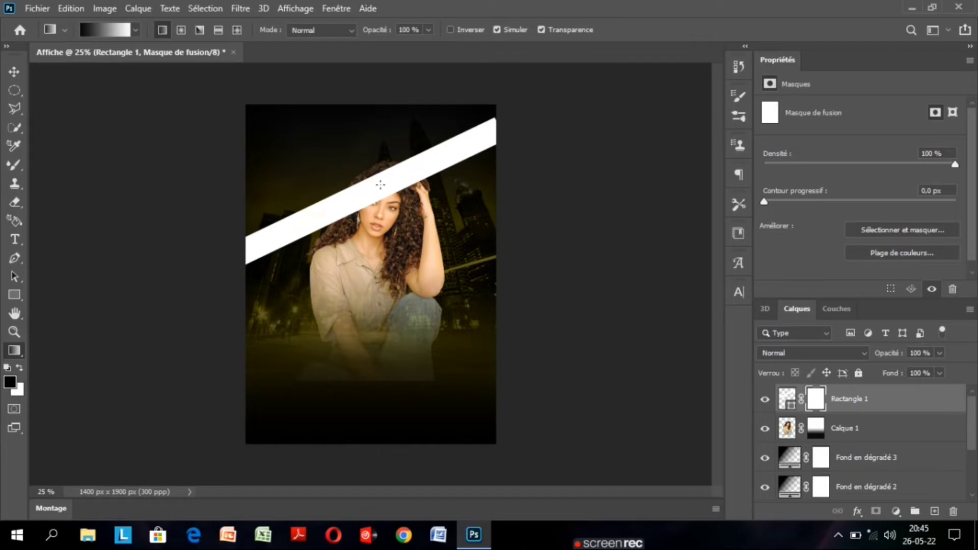
pyautogui.moveTo(381, 185); pyautogui.dragTo(375, 233)
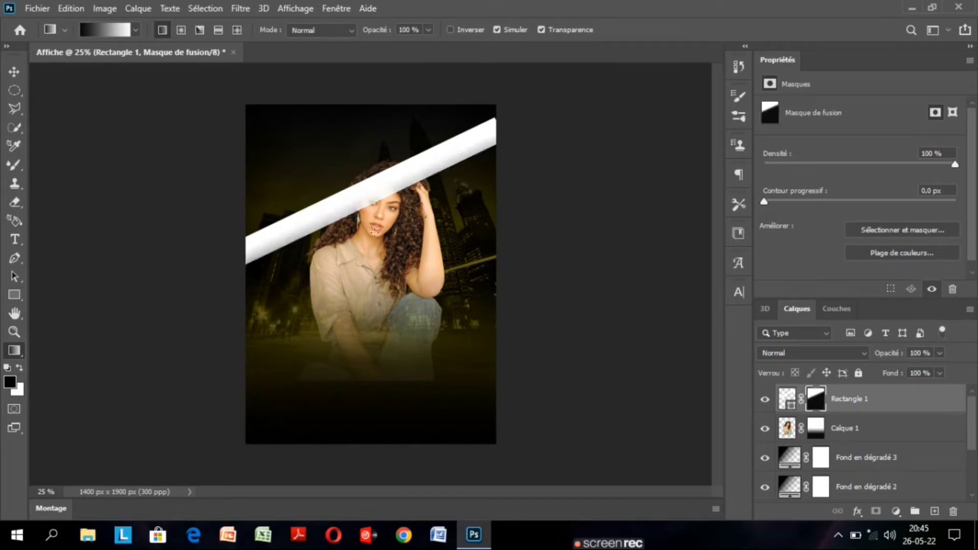
pyautogui.hotkey('ctrl', 'z')
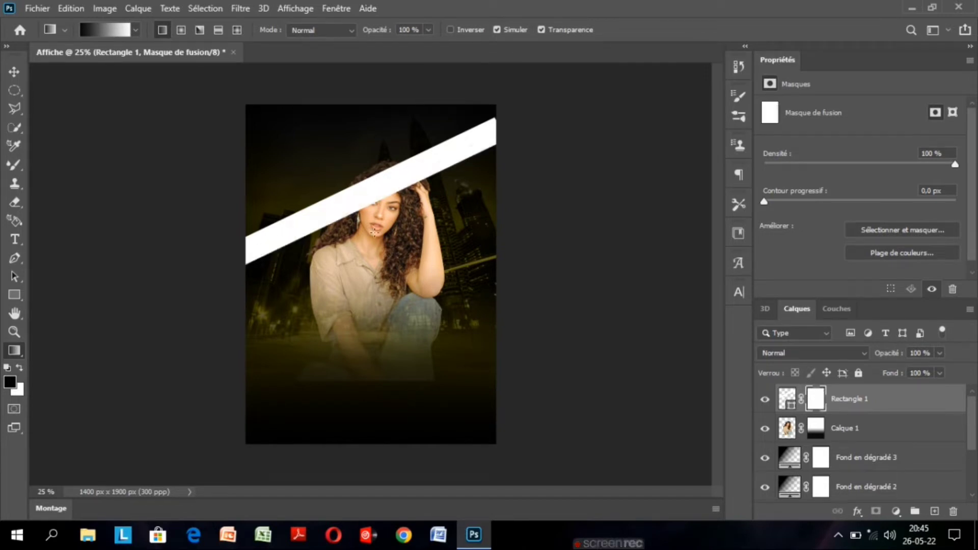
pyautogui.moveTo(374, 233); pyautogui.dragTo(355, 178)
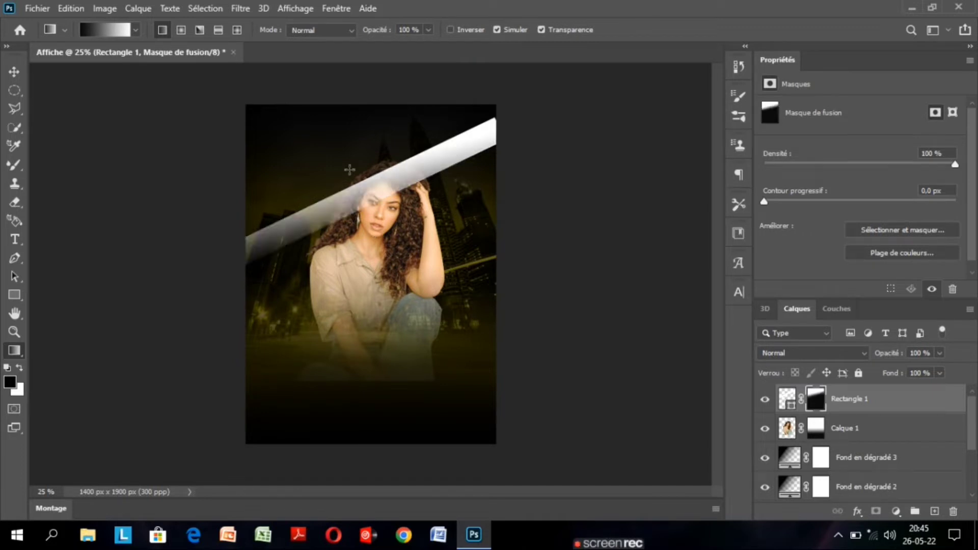
pyautogui.hotkey('ctrl', 'z')
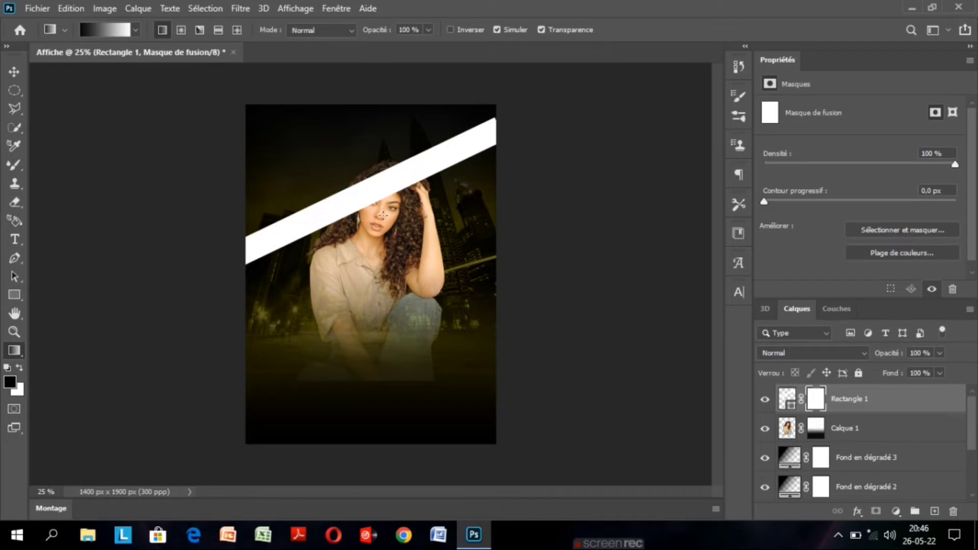
pyautogui.moveTo(382, 215); pyautogui.dragTo(359, 175)
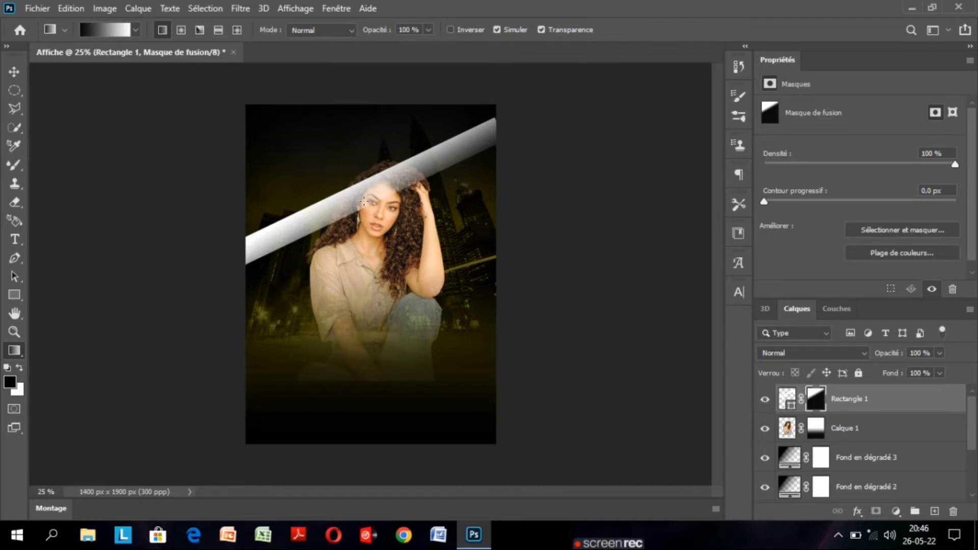
pyautogui.moveTo(364, 201); pyautogui.dragTo(343, 169)
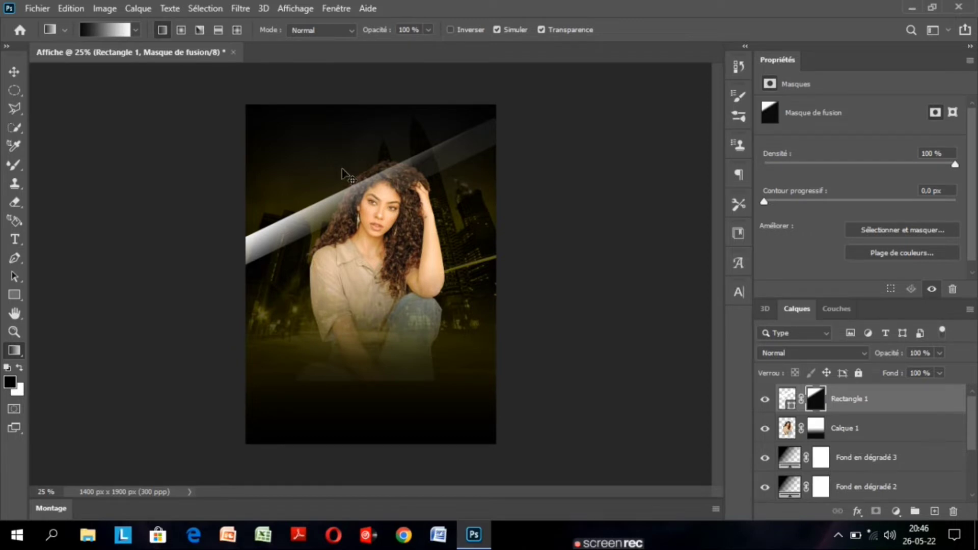
pyautogui.moveTo(351, 179); pyautogui.dragTo(475, 128)
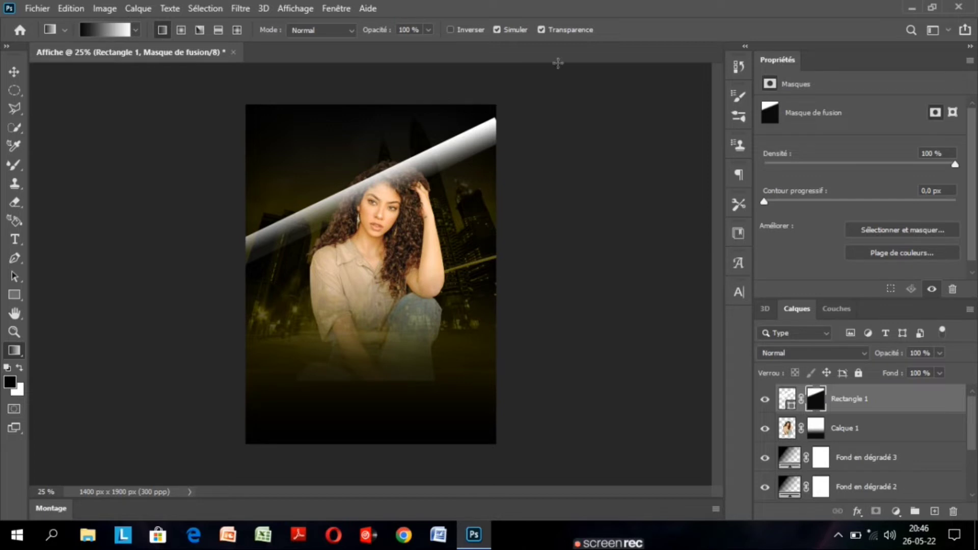
# Enlarge the faded band to about 122,65 % width and 141,49 % height with Free Transform and place it across the woman's forehead.
pyautogui.click(13, 73)
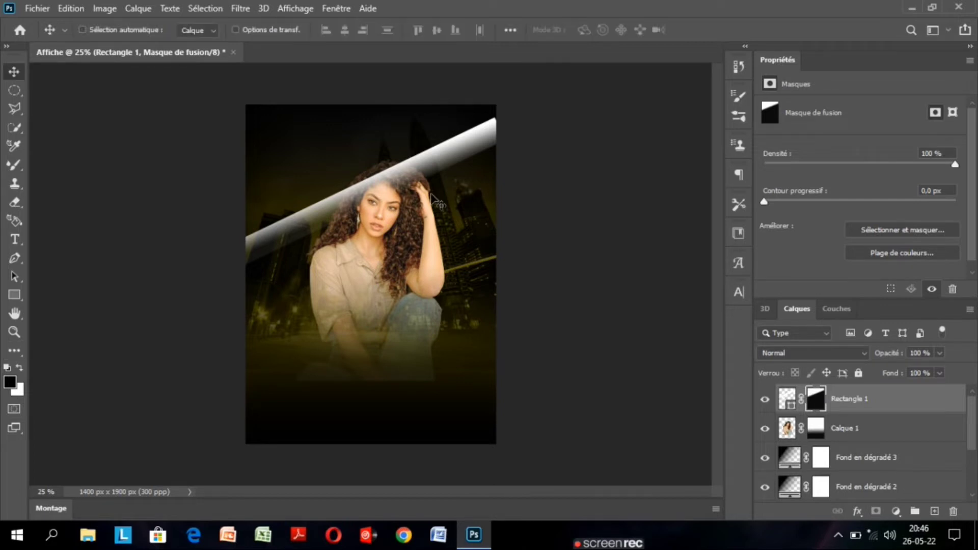
pyautogui.hotkey('ctrl', 't')
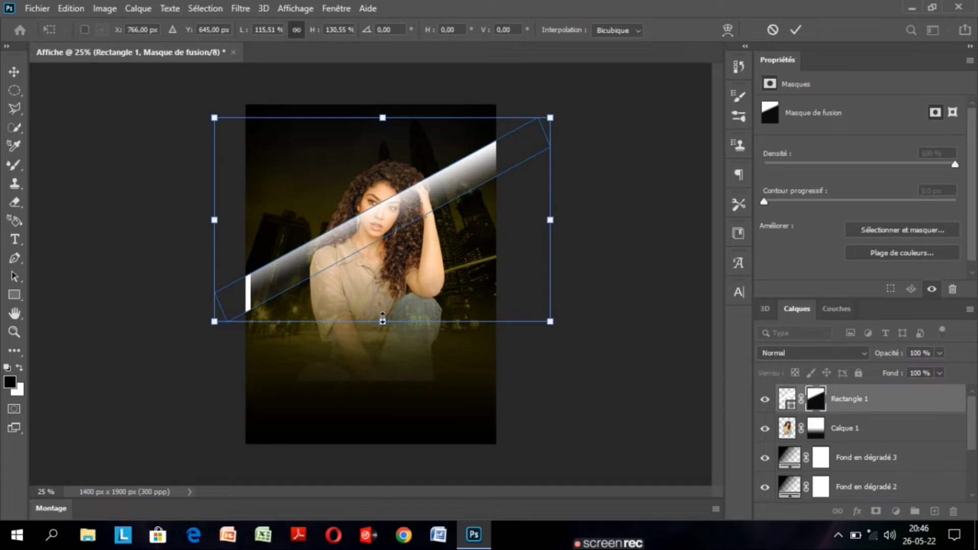
pyautogui.moveTo(382, 319); pyautogui.dragTo(382, 336)
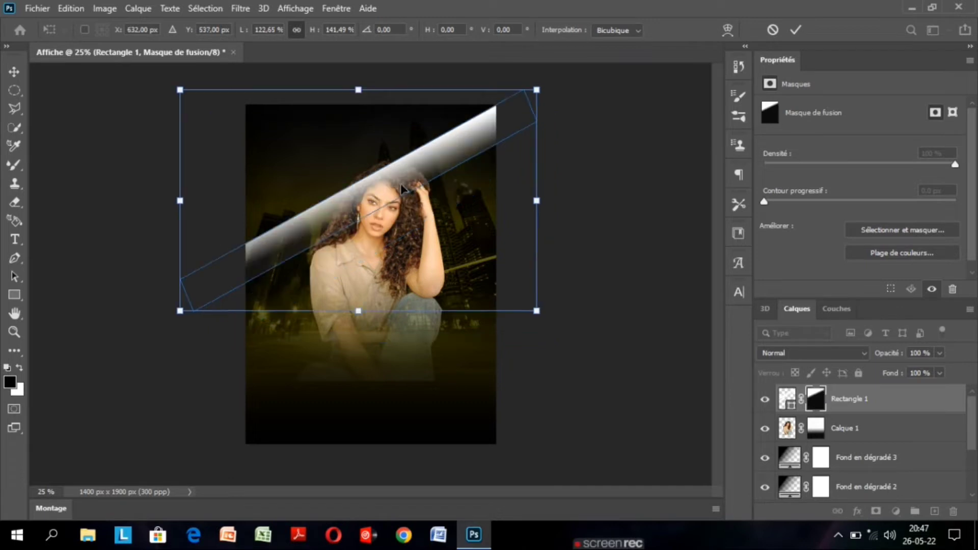
pyautogui.press('Return')
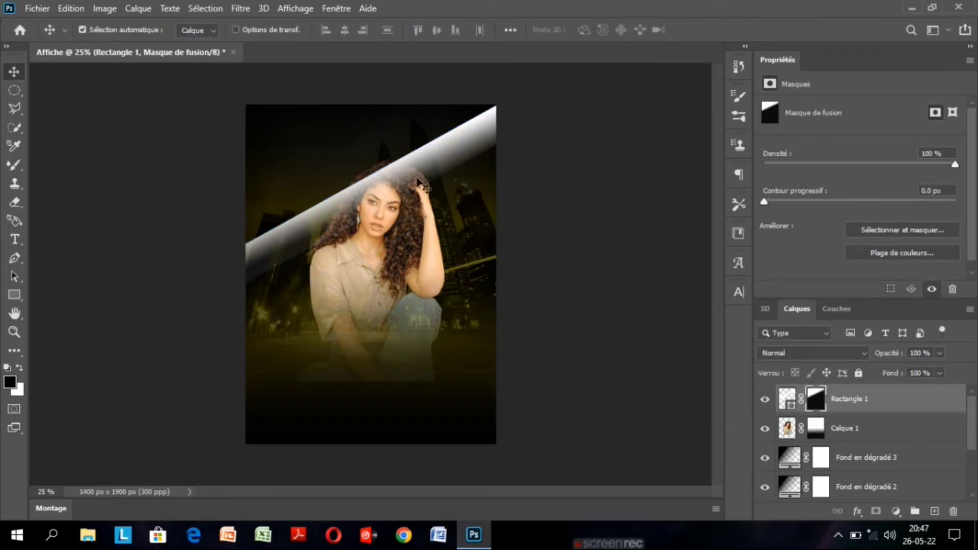
pyautogui.moveTo(417, 178); pyautogui.dragTo(417, 187)
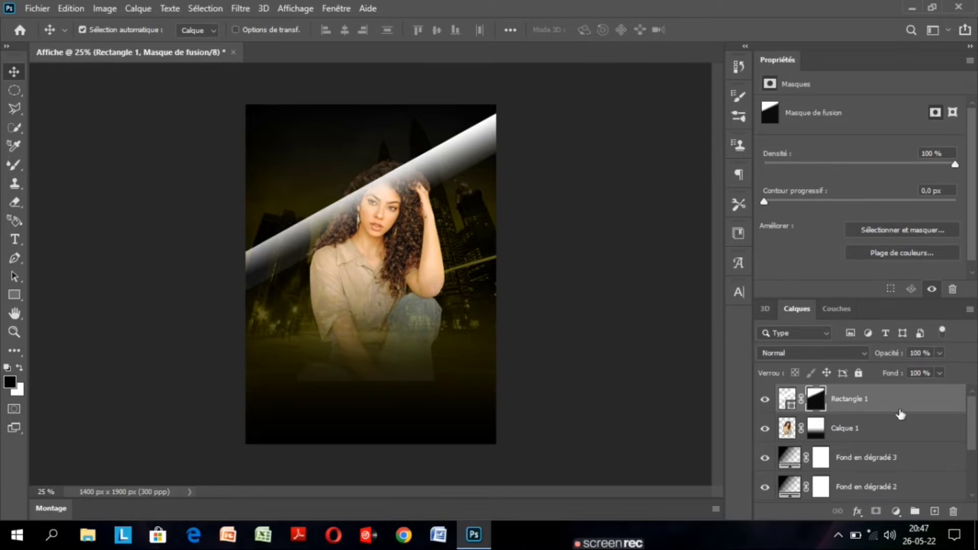
# Duplicate the Rectangle 1 band and shift the copy slightly above the original.
pyautogui.hotkey('ctrl', 'j')
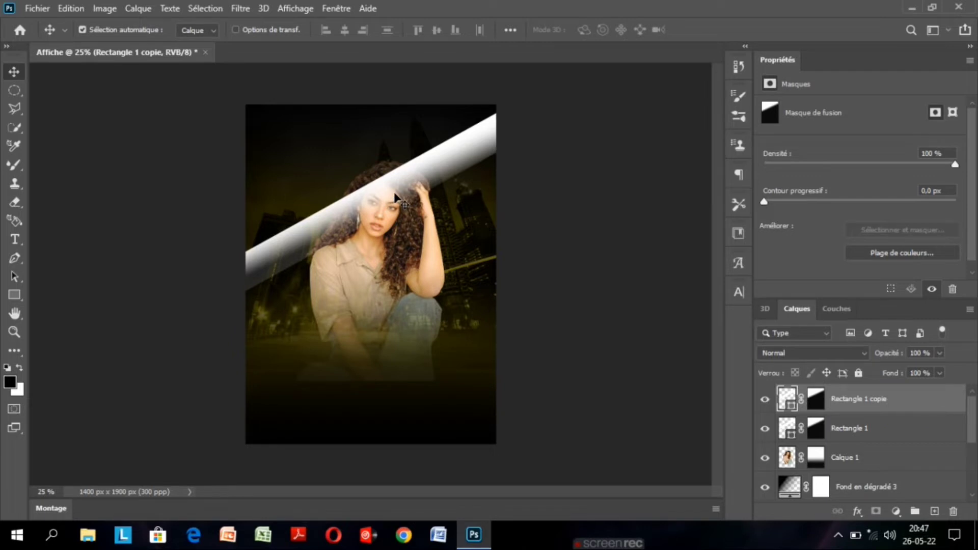
pyautogui.moveTo(395, 194); pyautogui.dragTo(392, 188)
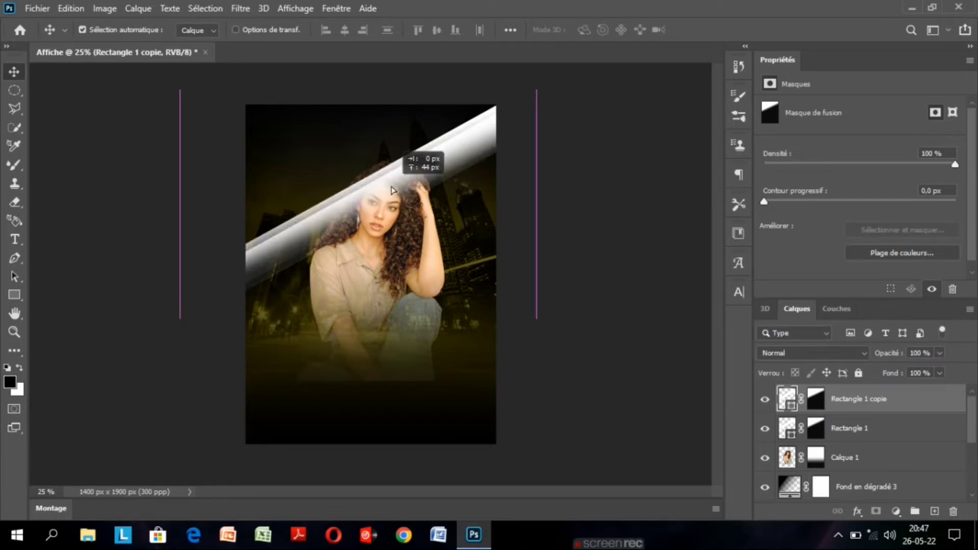
pyautogui.moveTo(392, 190); pyautogui.dragTo(391, 185)
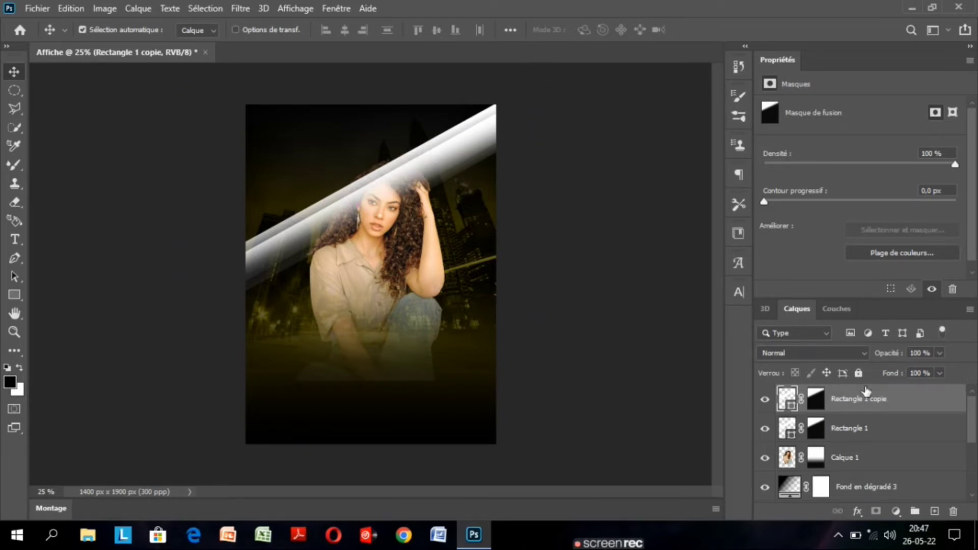
# Set the blending mode of both Rectangle 1 copie and Rectangle 1 to Incrustation.
pyautogui.click(846, 352)
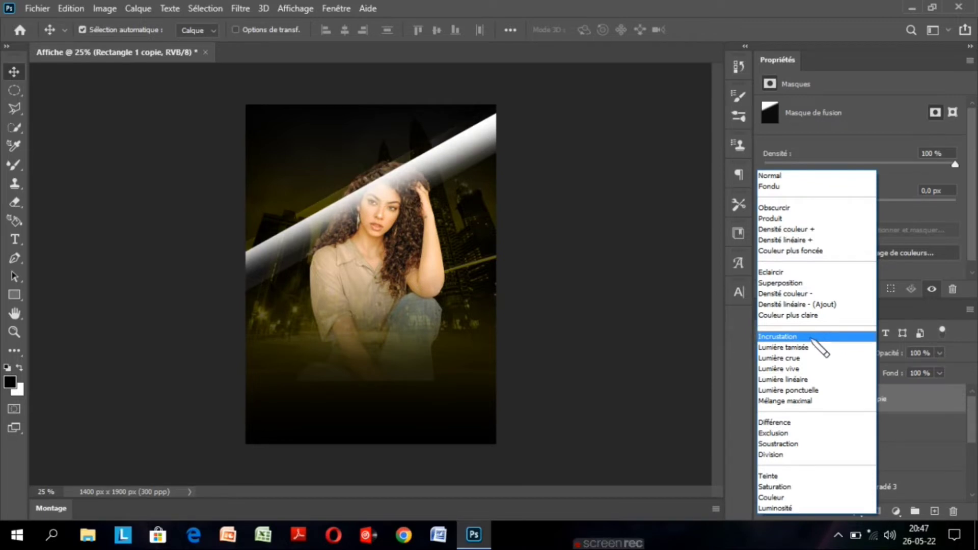
pyautogui.click(813, 339)
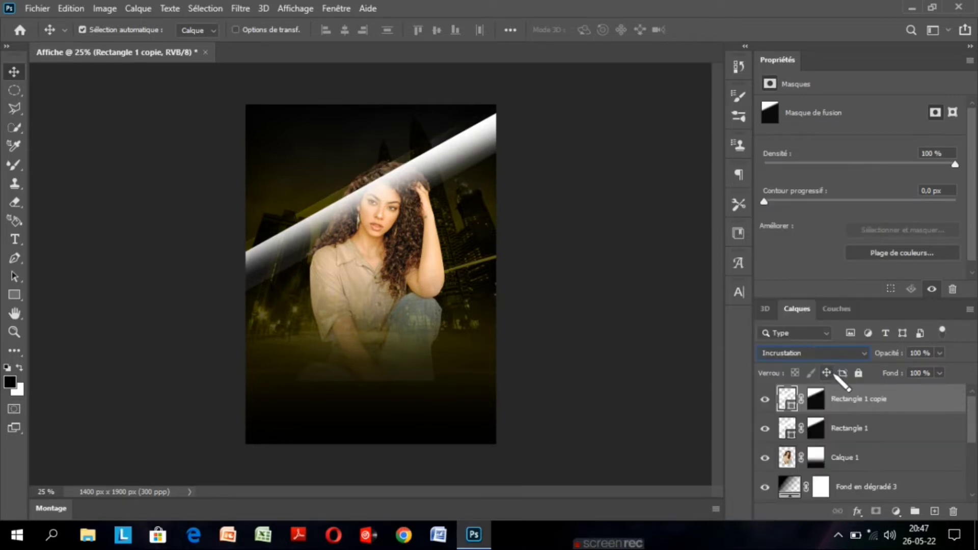
pyautogui.click(877, 429)
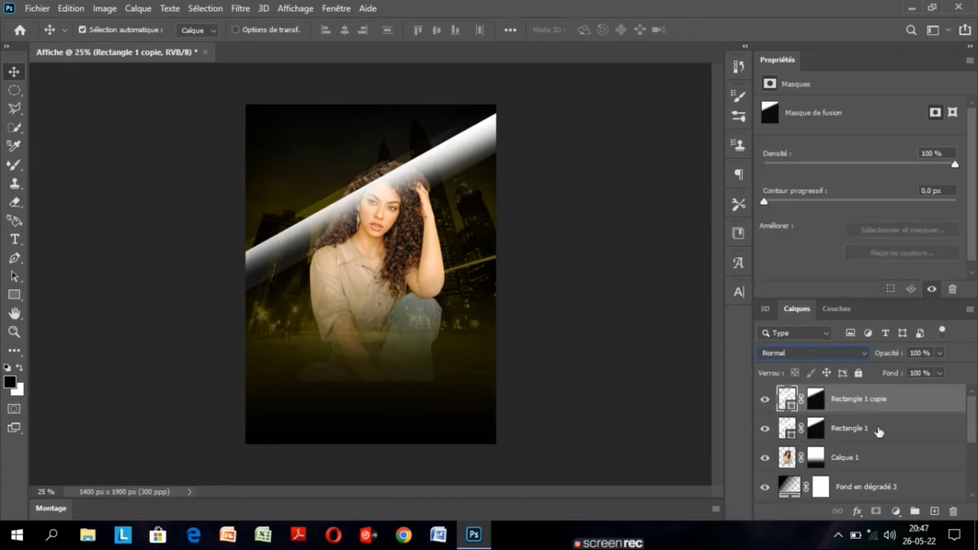
pyautogui.click(809, 353)
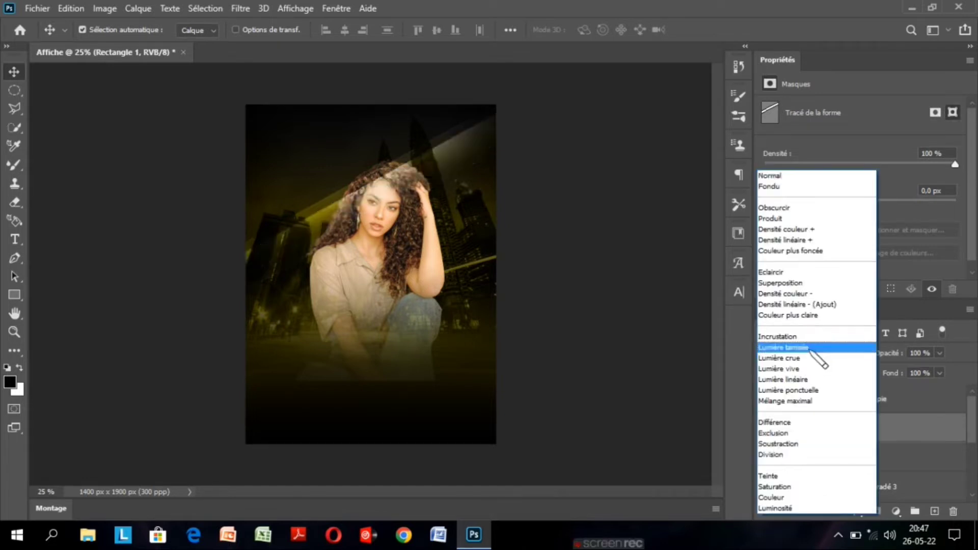
pyautogui.click(811, 338)
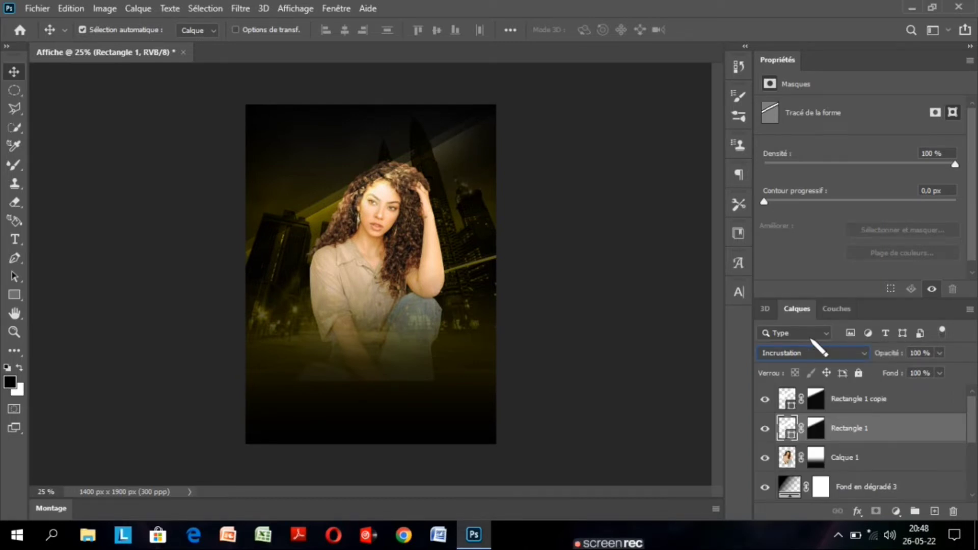
# Group the two band layers Rectangle 1 copie and Rectangle 1.
pyautogui.click(895, 404)
pyautogui.keyDown('ctrl'); pyautogui.click(897, 431); pyautogui.keyUp('ctrl')
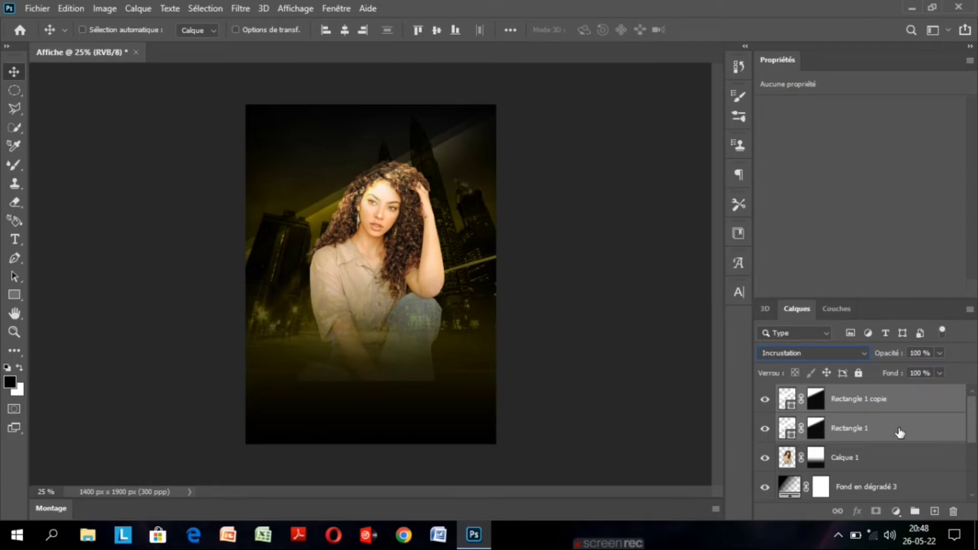
pyautogui.hotkey('ctrl', 'g')
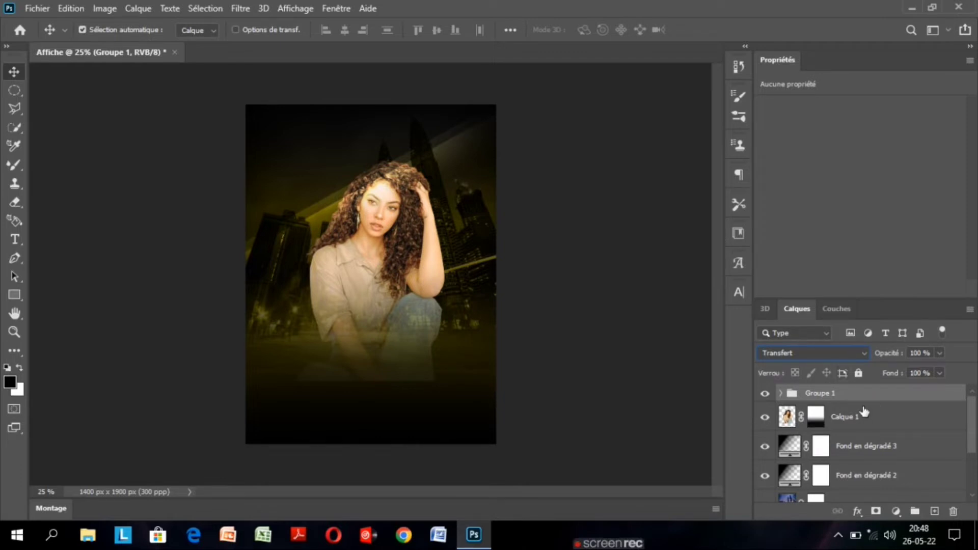
# Duplicate Groupe 1 and move the copy down with Free Transform to about X 739,50 px, Y 1251,31 px, across the woman's knee.
pyautogui.hotkey('ctrl', 'j')
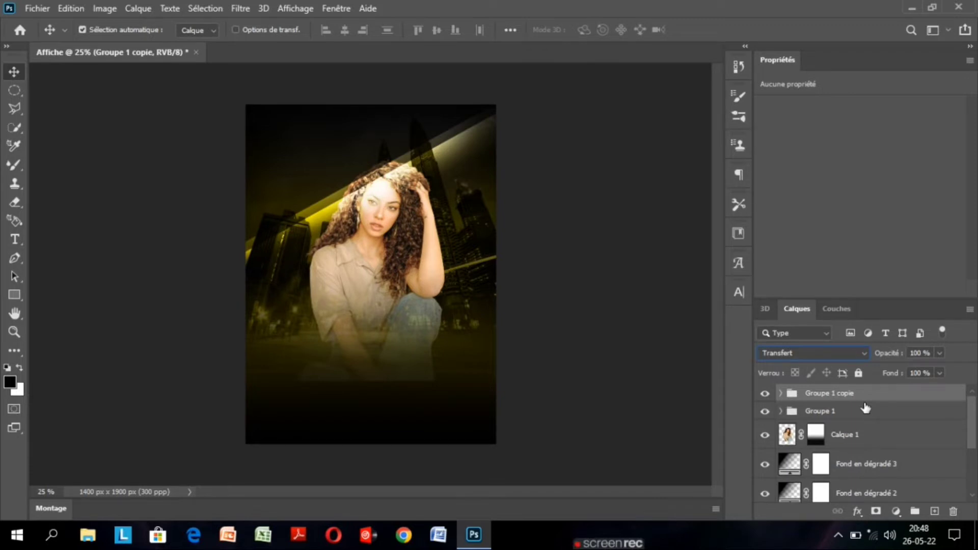
pyautogui.hotkey('ctrl', 't')
pyautogui.moveTo(379, 233); pyautogui.dragTo(393, 285)
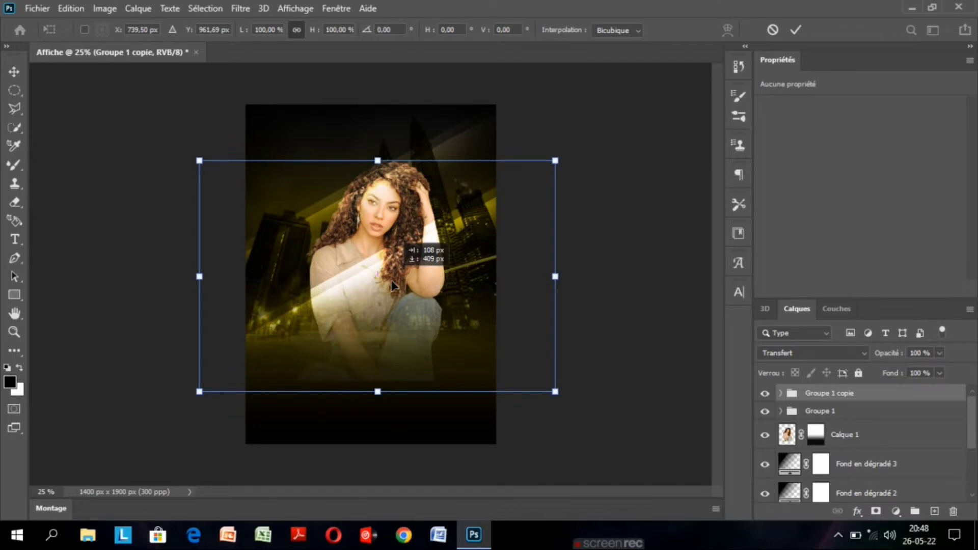
pyautogui.moveTo(392, 285); pyautogui.dragTo(395, 309)
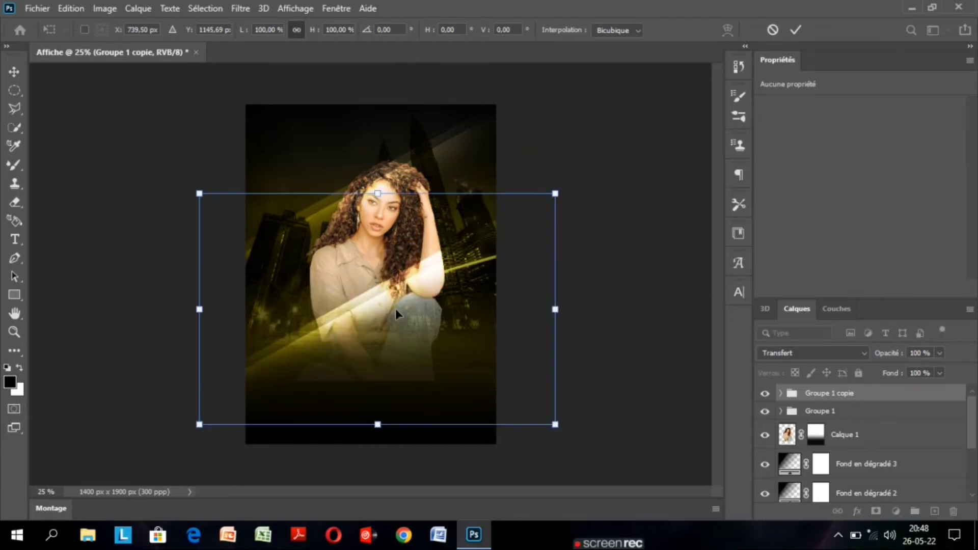
pyautogui.moveTo(395, 309); pyautogui.dragTo(402, 315)
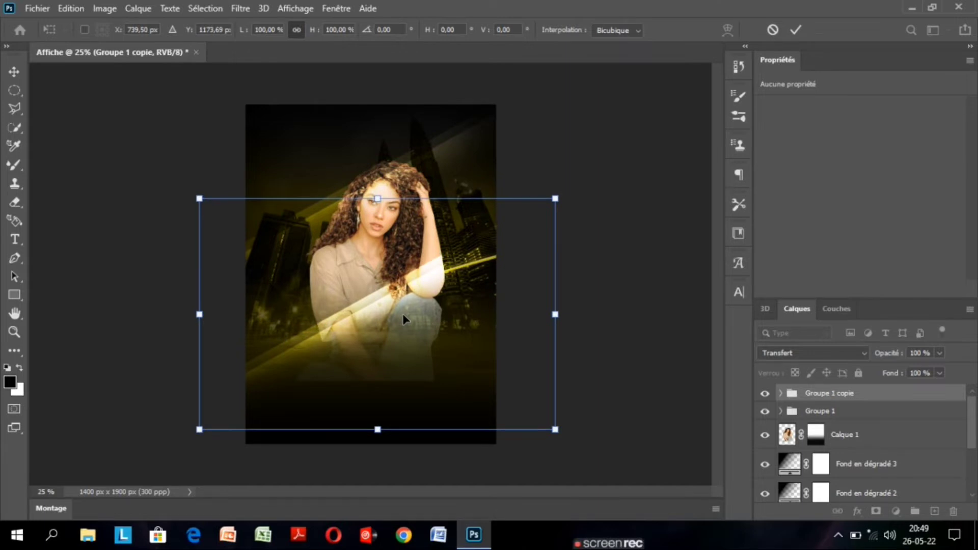
pyautogui.moveTo(403, 319); pyautogui.dragTo(434, 356)
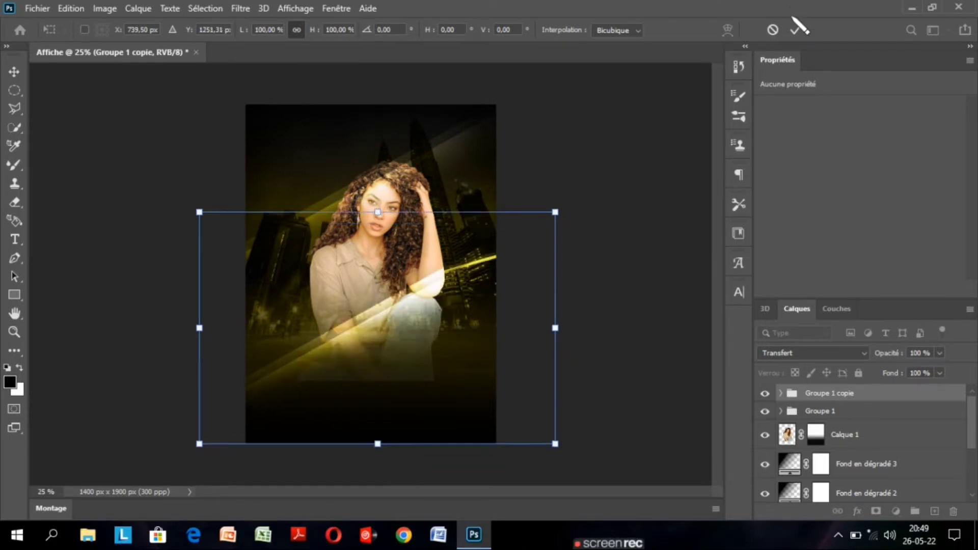
pyautogui.click(798, 28)
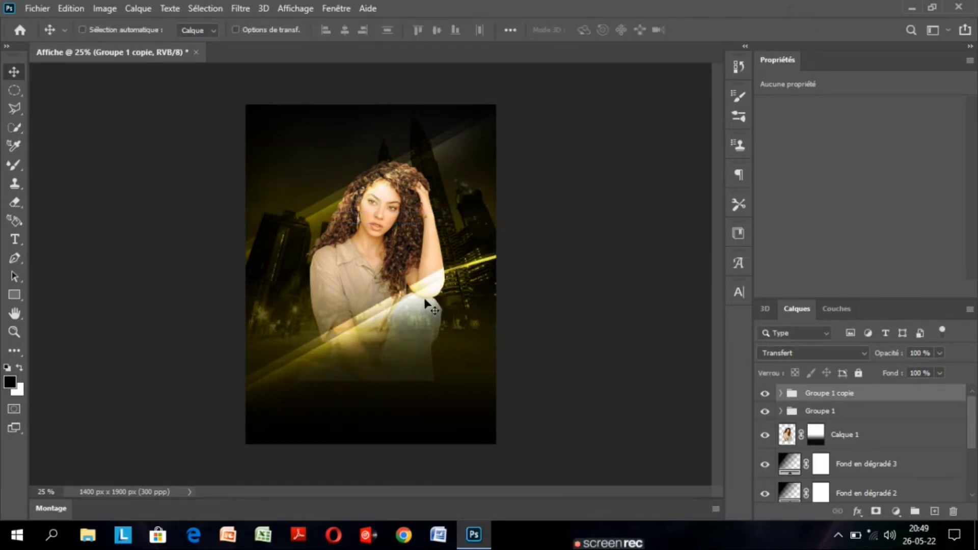
# Duplicate Groupe 1 copie, keep the duplicate in the same place over the woman's knee, and hide the duplicated group.
pyautogui.hotkey('ctrl', 'j')
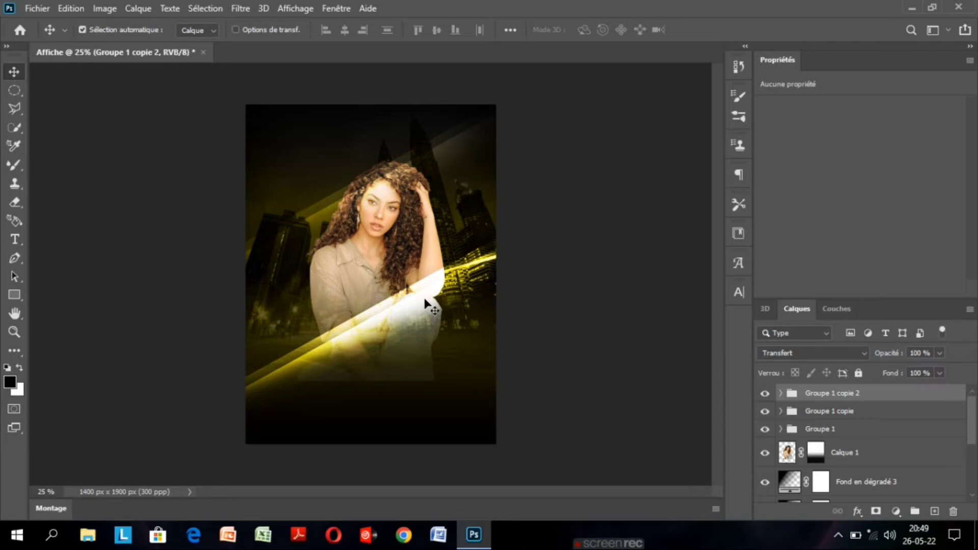
pyautogui.moveTo(427, 304); pyautogui.dragTo(382, 237)
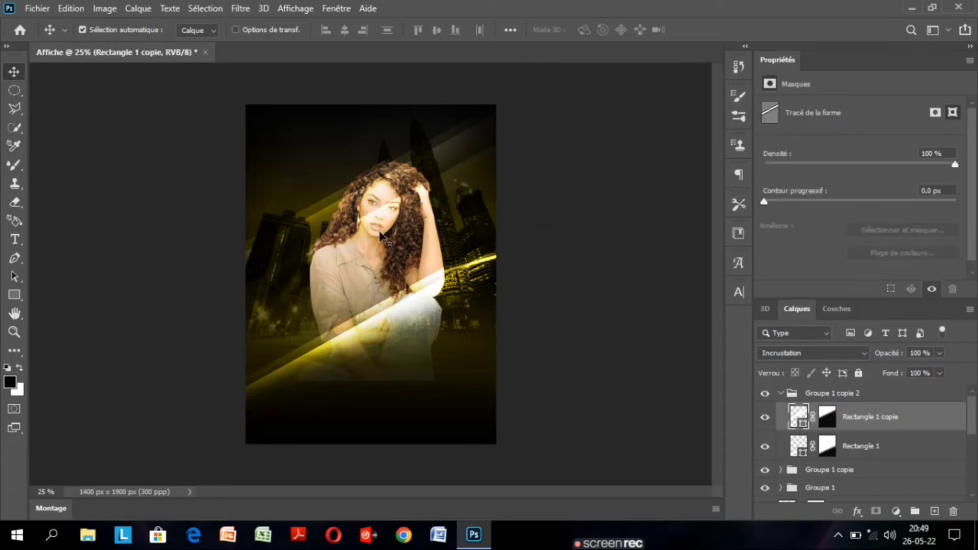
pyautogui.hotkey('ctrl', 'z')
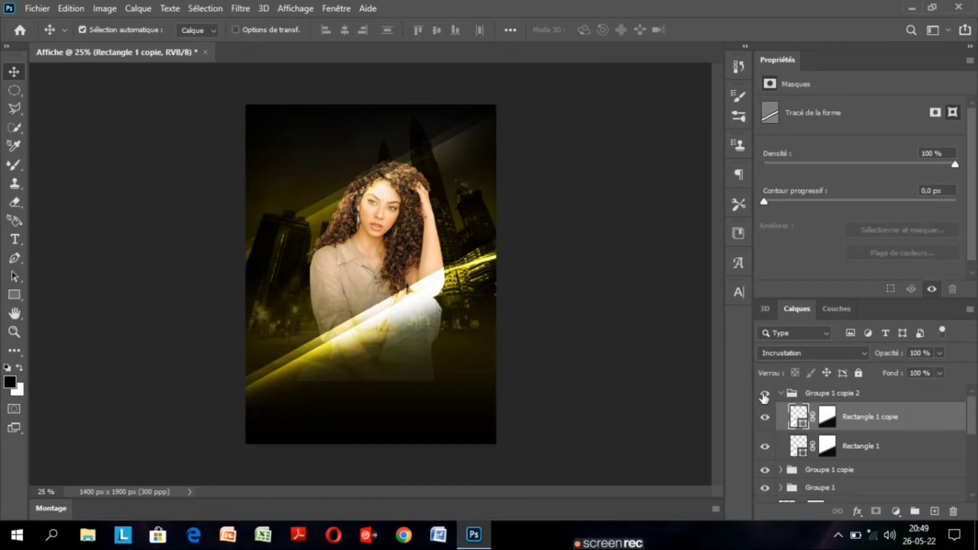
pyautogui.click(870, 396)
pyautogui.click(765, 394)
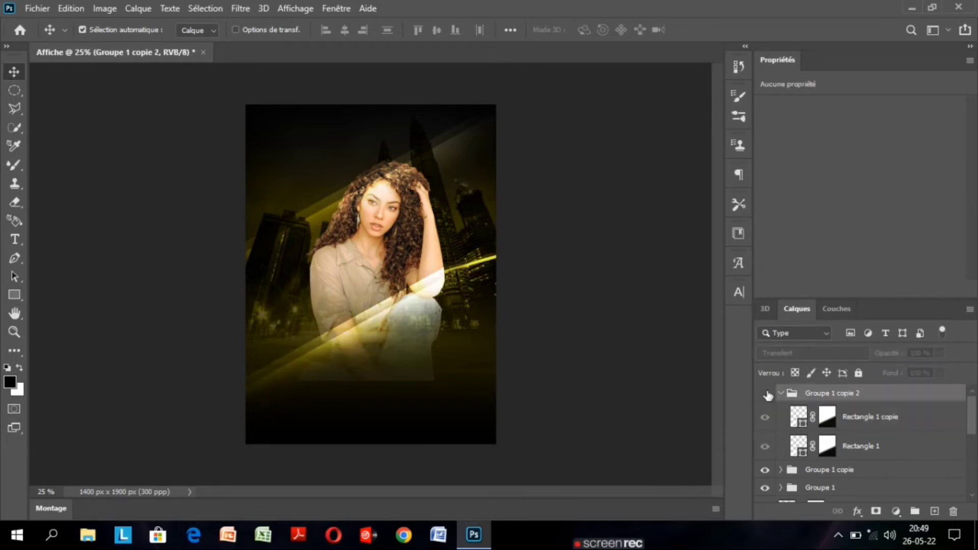
# Show Groupe 1 copie 2 and move it with Free Transform to about X 947,45 px, Y 1688,01 px, placing its band across the poster's lower right.
pyautogui.click(766, 394)
pyautogui.hotkey('ctrl', 't')
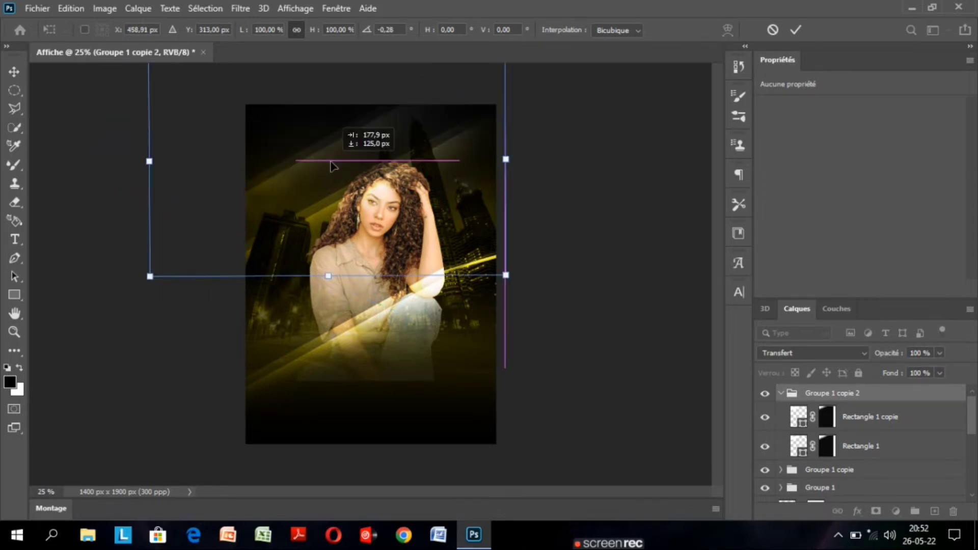
pyautogui.moveTo(332, 166); pyautogui.dragTo(422, 397)
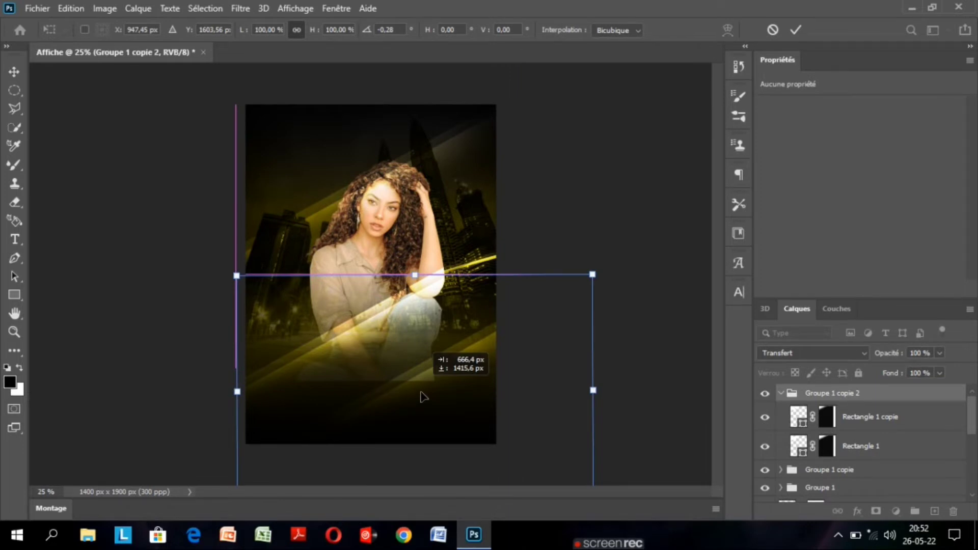
pyautogui.moveTo(422, 396); pyautogui.dragTo(419, 406)
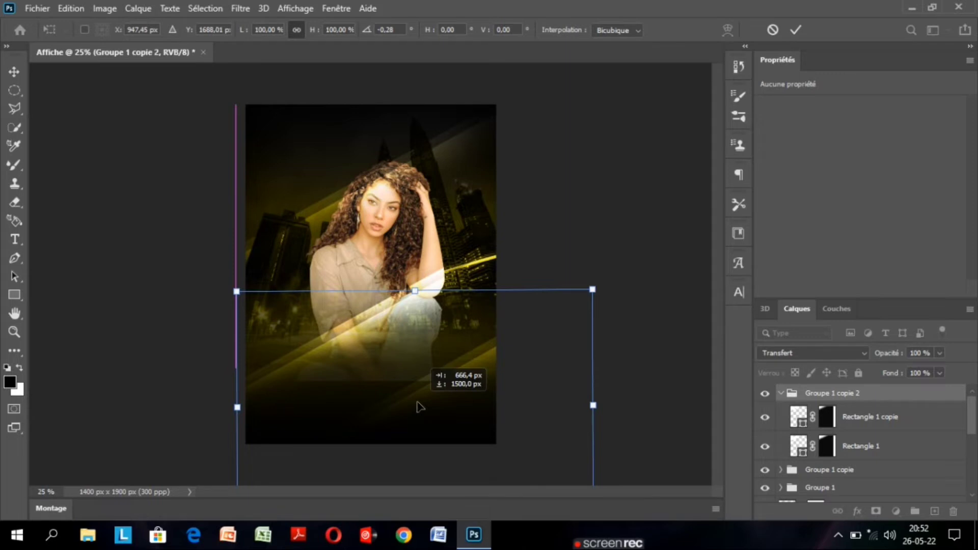
pyautogui.press('Return')
# Move the woman layer Calque 1 above Groupe 1 copie 2 to the top of the layer stack.
pyautogui.scroll(-3, 970, 450)
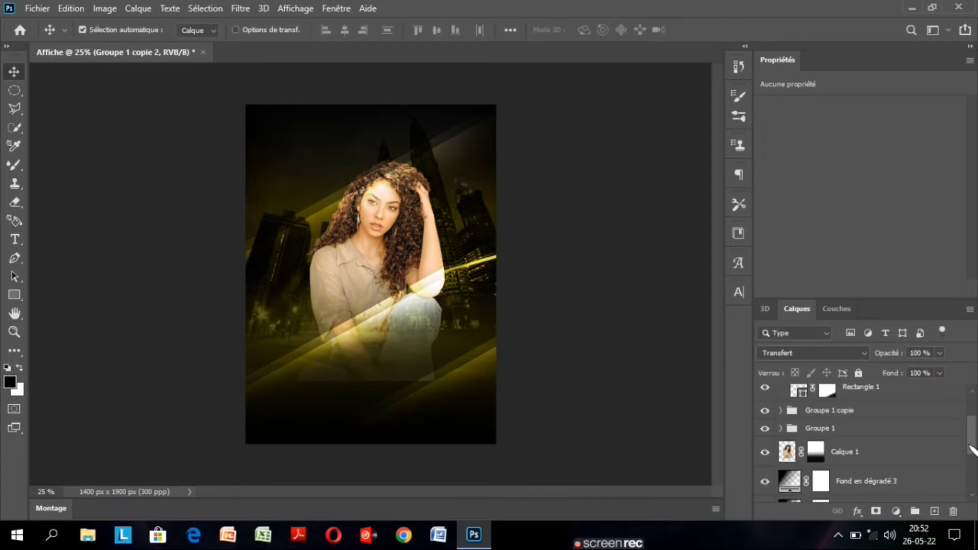
pyautogui.click(909, 458)
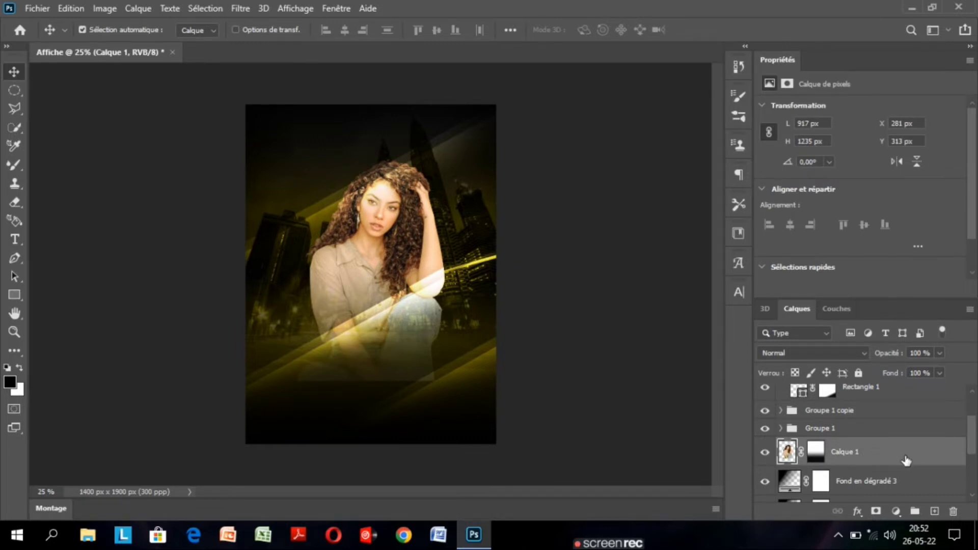
pyautogui.moveTo(906, 461); pyautogui.dragTo(897, 417)
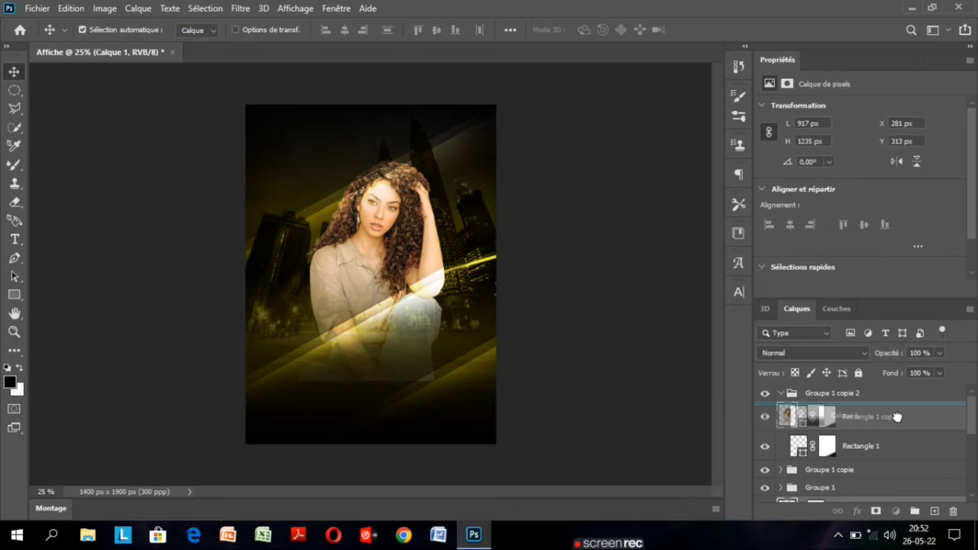
pyautogui.moveTo(898, 417); pyautogui.dragTo(814, 401)
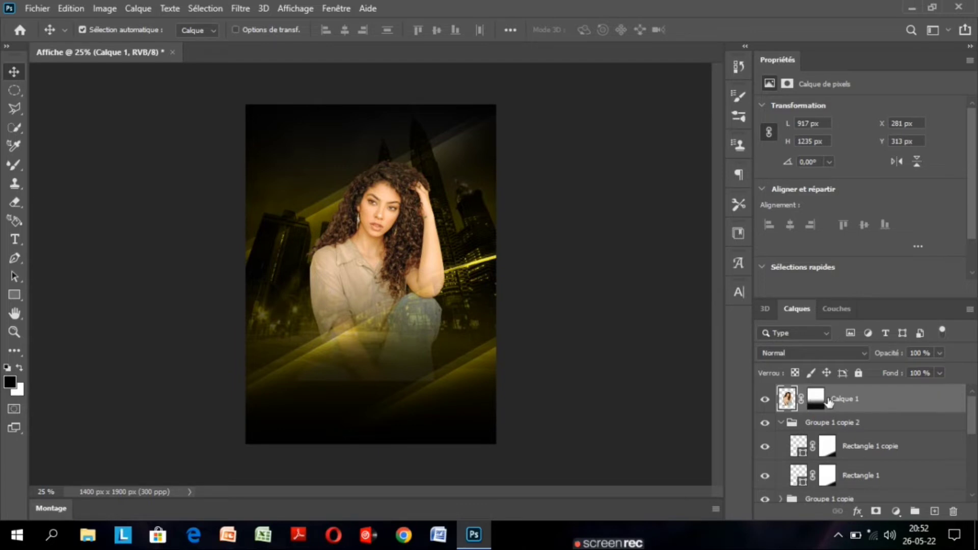
# Paint black on Calque 1's layer mask along the woman's lower edge with a soft Mixer Brush, 381 px and 0 % hardness.
pyautogui.click(827, 400)
pyautogui.press('b')
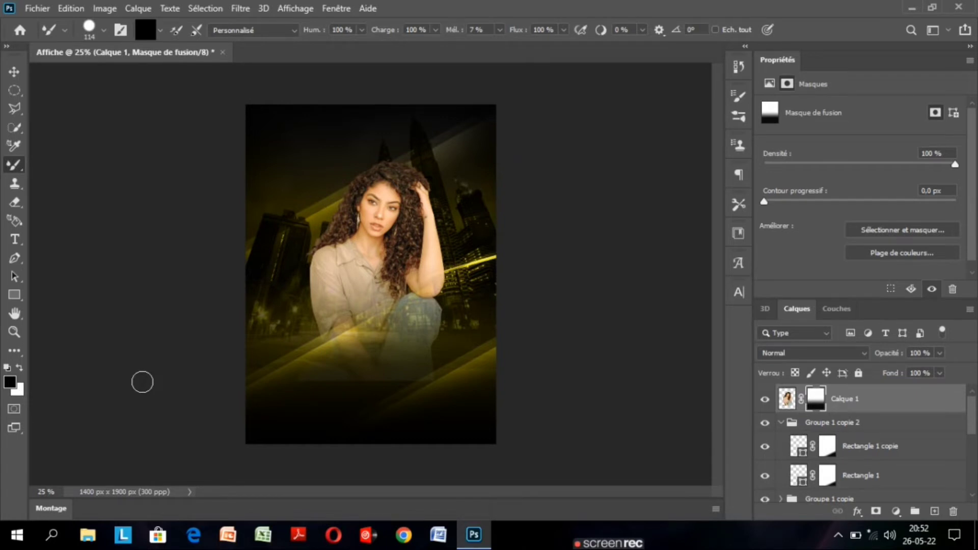
pyautogui.click(104, 30)
pyautogui.click(53, 138)
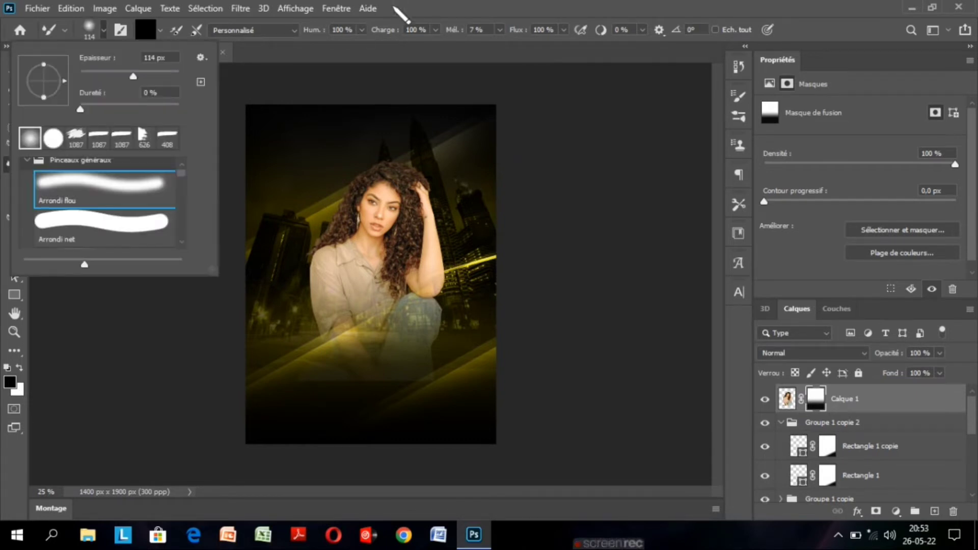
pyautogui.moveTo(134, 77)
pyautogui.mouseDown()
pyautogui.moveTo(153, 87)
pyautogui.moveTo(163, 79)
pyautogui.mouseUp()
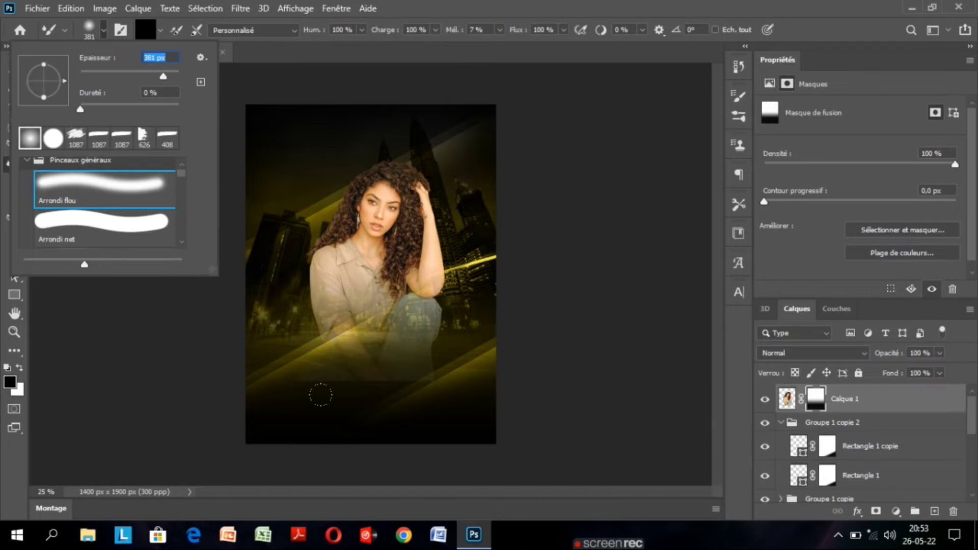
pyautogui.click(400, 400)
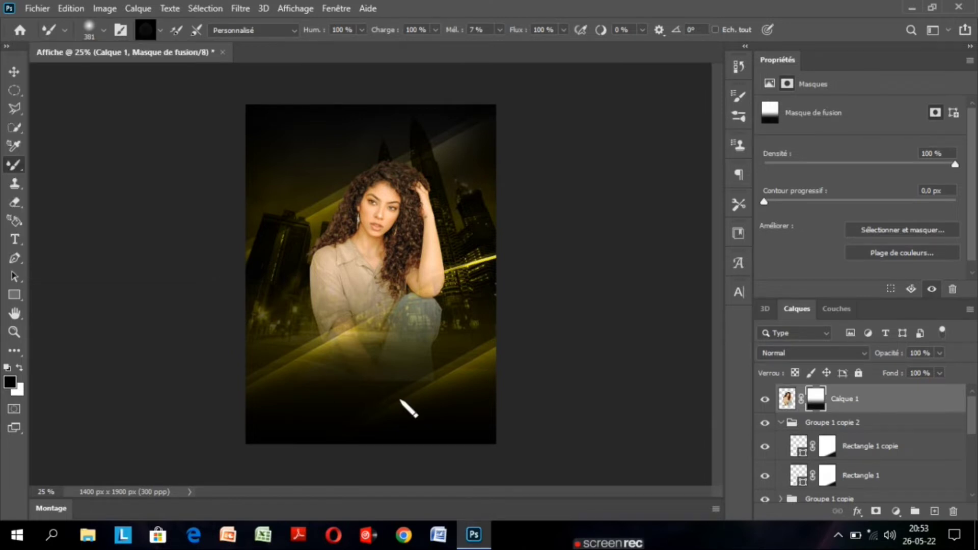
pyautogui.click(765, 399)
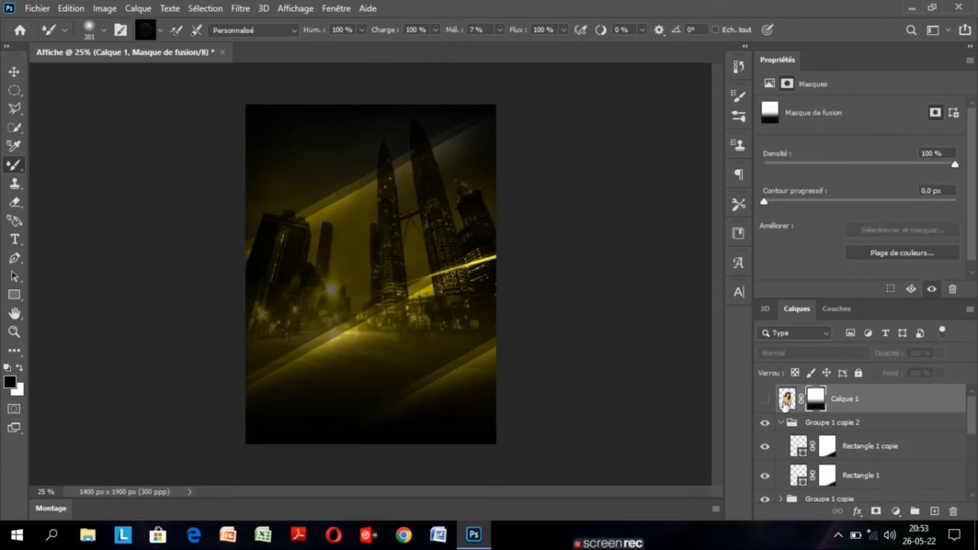
pyautogui.click(765, 399)
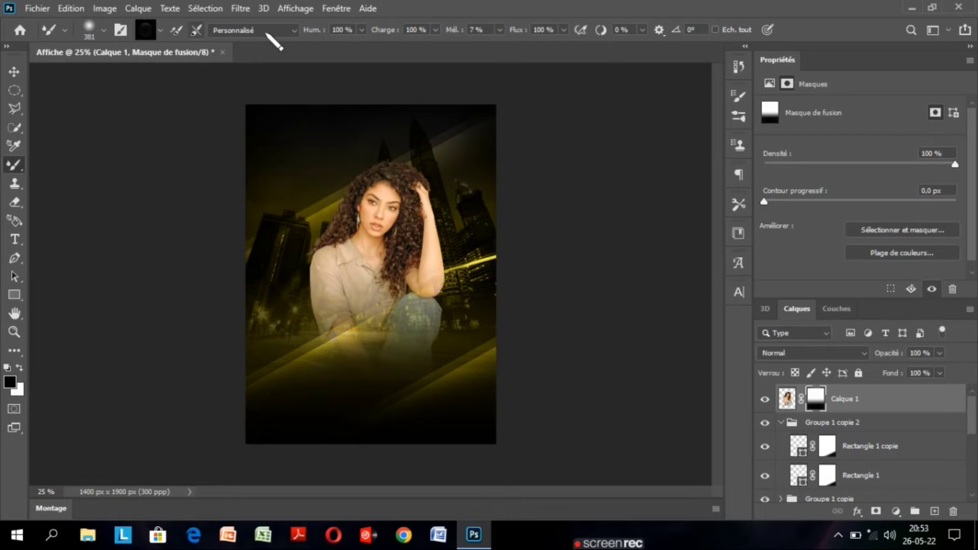
# Target Calque 1's pixels and paint black below the woman with a hard 381 px Mixer Brush.
pyautogui.click(295, 31)
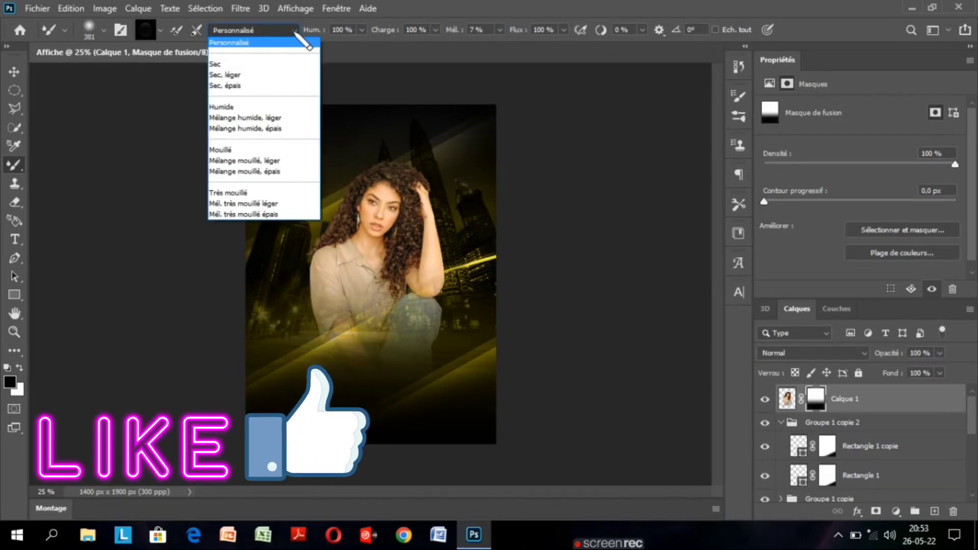
pyautogui.click(161, 84)
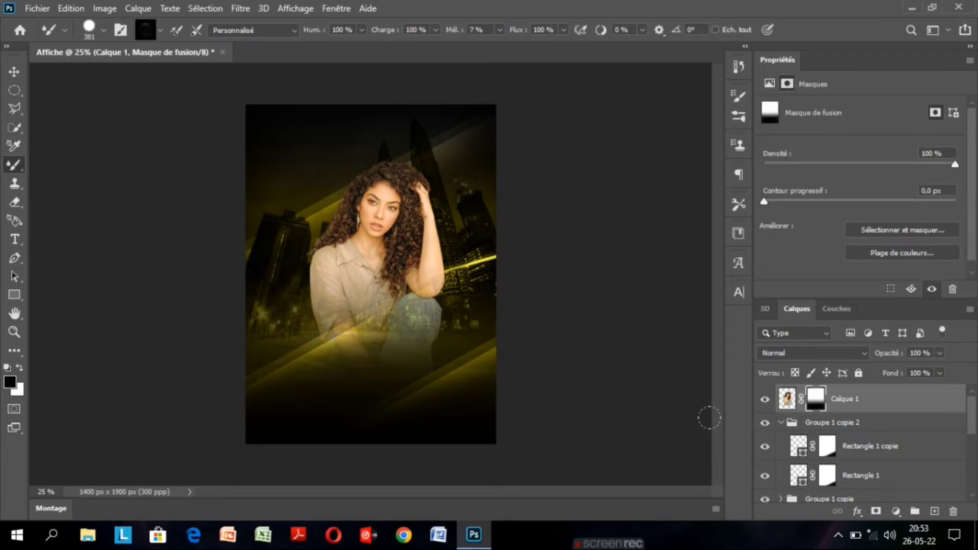
pyautogui.click(787, 399)
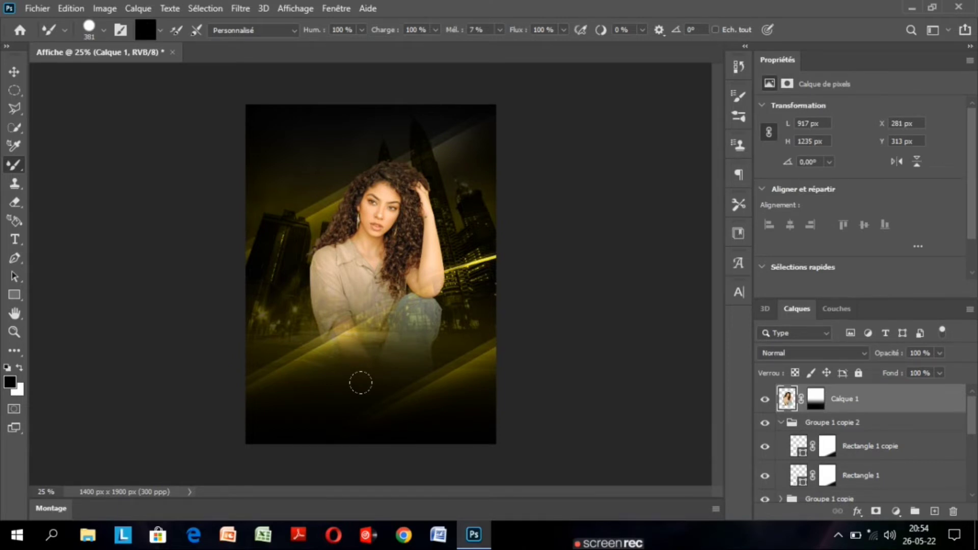
pyautogui.click(360, 383)
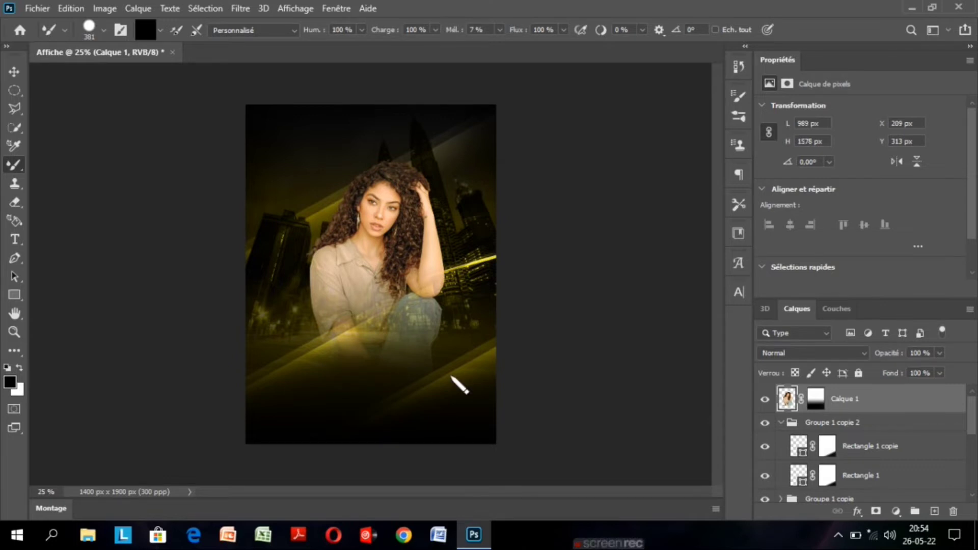
# Try extending the black strokes on Calque 1 below the woman's knee, and undo the stroke.
pyautogui.moveTo(451, 376); pyautogui.dragTo(422, 384)
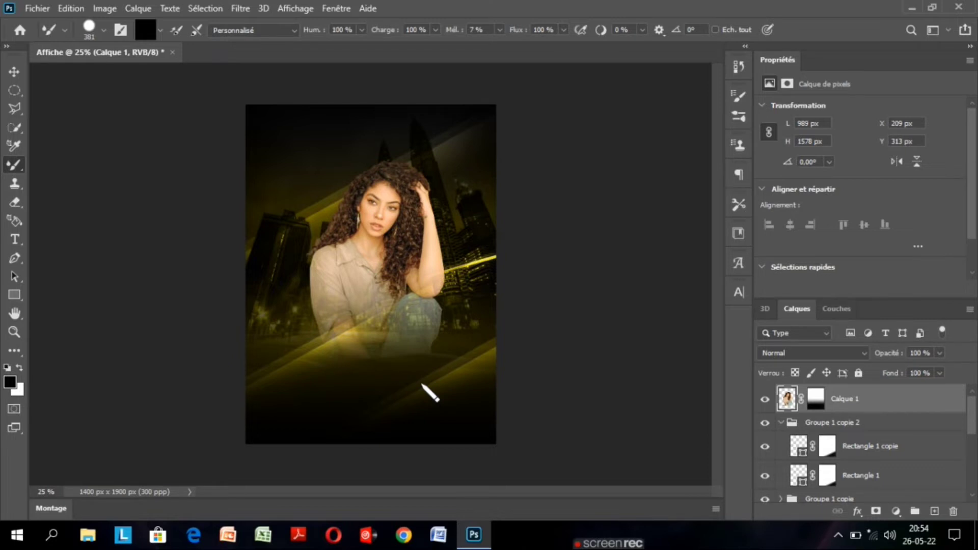
pyautogui.moveTo(421, 385); pyautogui.dragTo(447, 422)
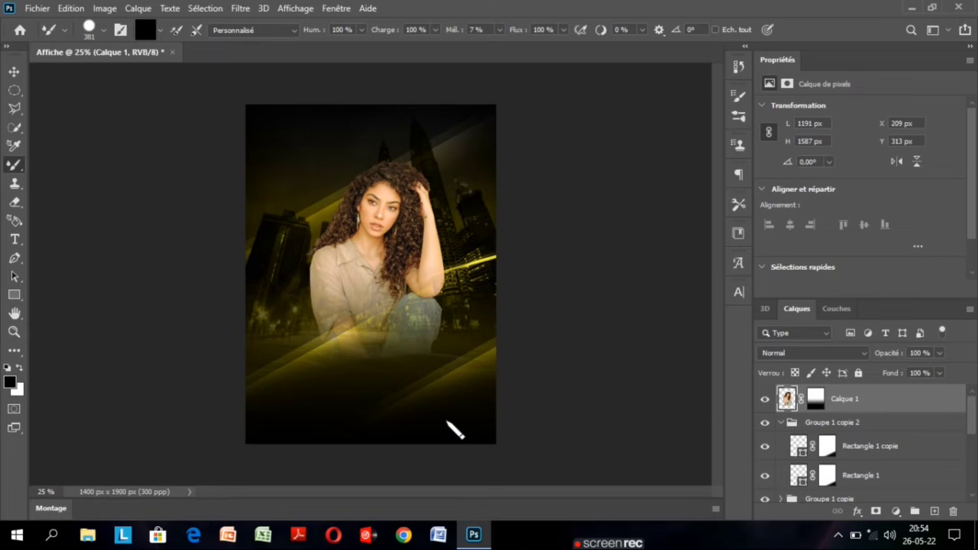
pyautogui.press('z')
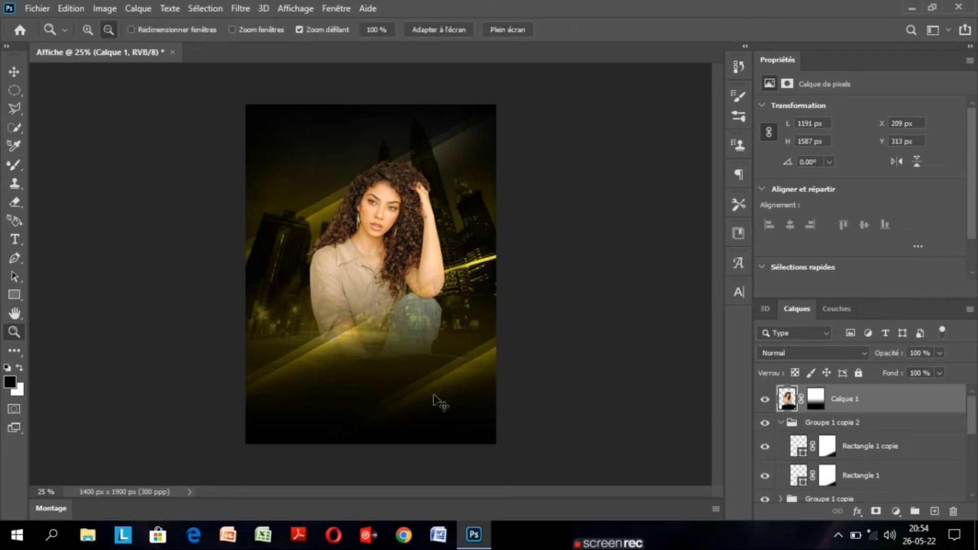
pyautogui.hotkey('ctrl', 'z')
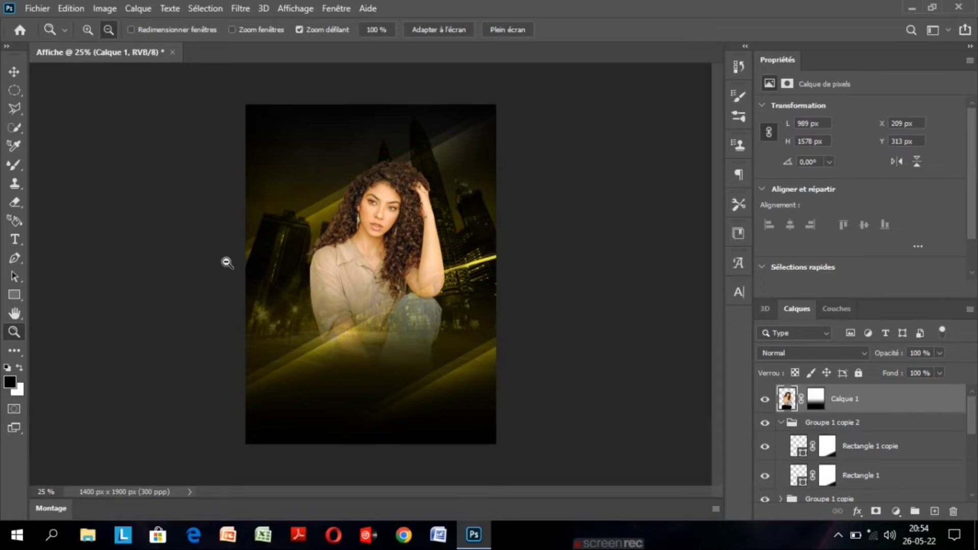
pyautogui.press('v')
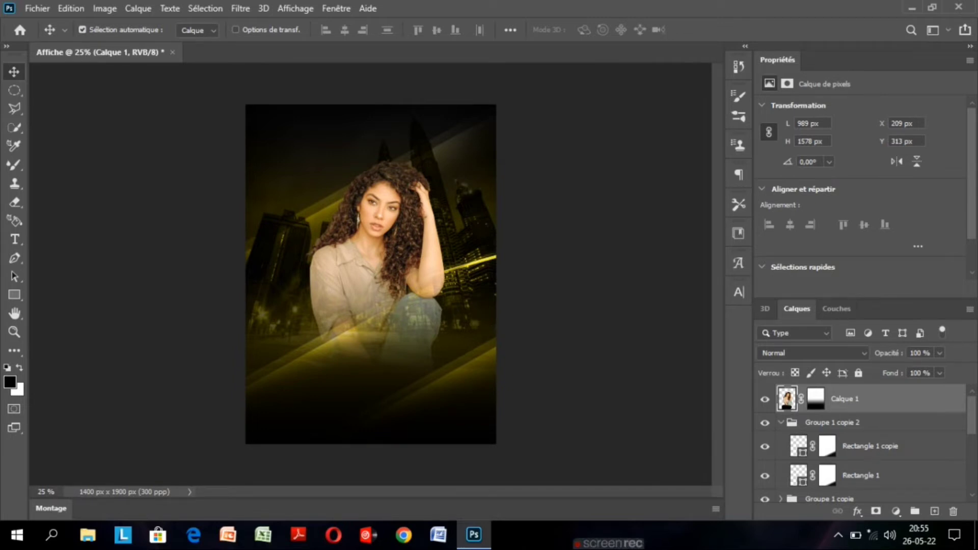
# Open the light flare image IMG_5589 from the Bureau folder.
pyautogui.click(37, 8)
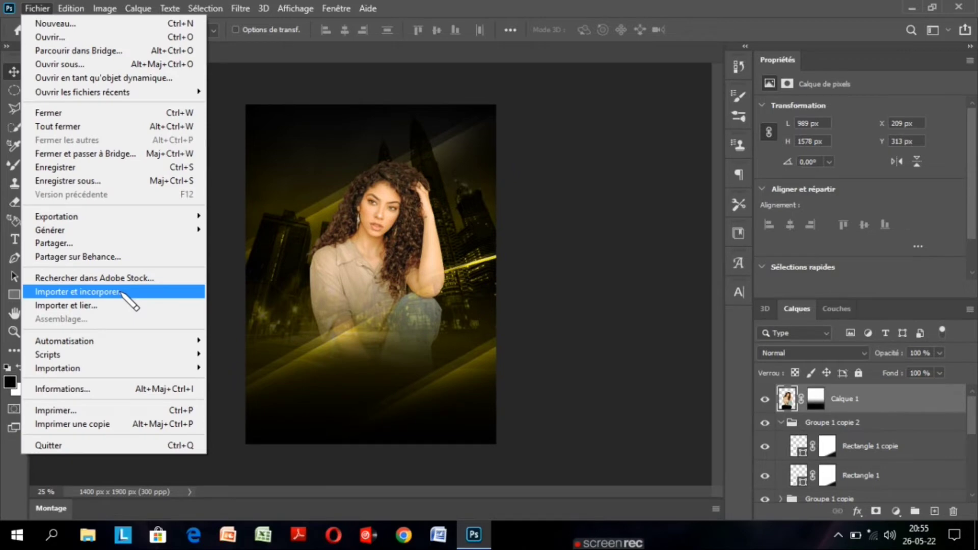
pyautogui.click(77, 42)
pyautogui.click(168, 185)
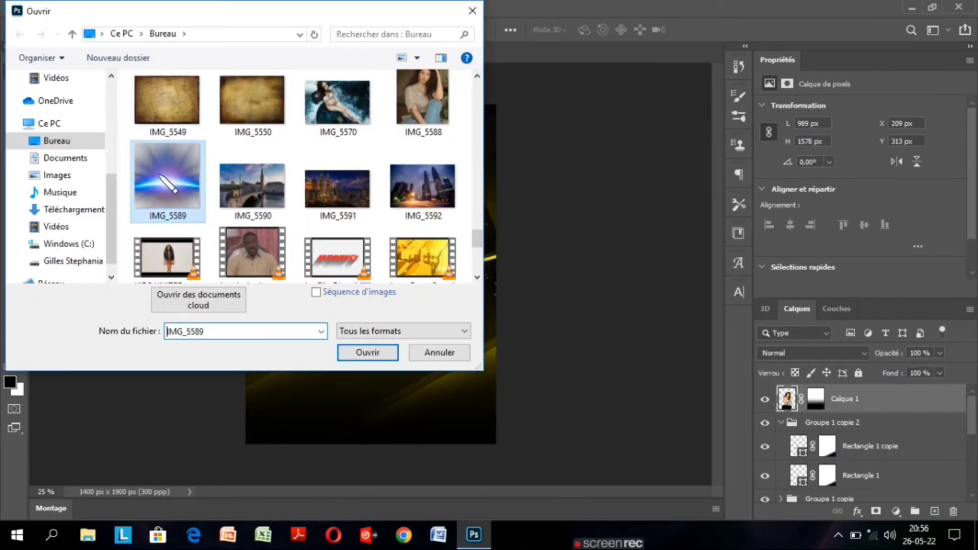
pyautogui.doubleClick(169, 184)
# Erase the grey checkered background above and below the flare in IMG_5589 with the Magic Eraser.
pyautogui.rightClick(14, 202)
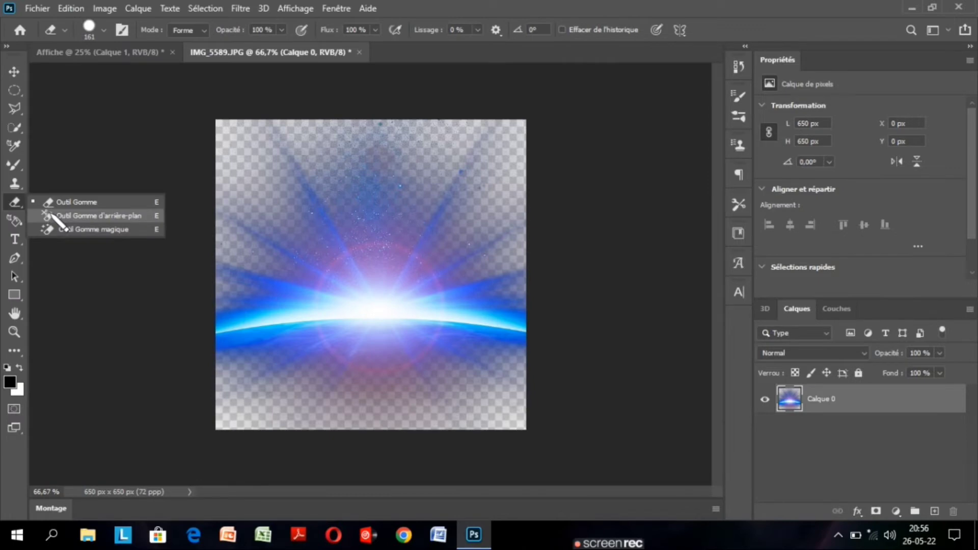
pyautogui.click(91, 229)
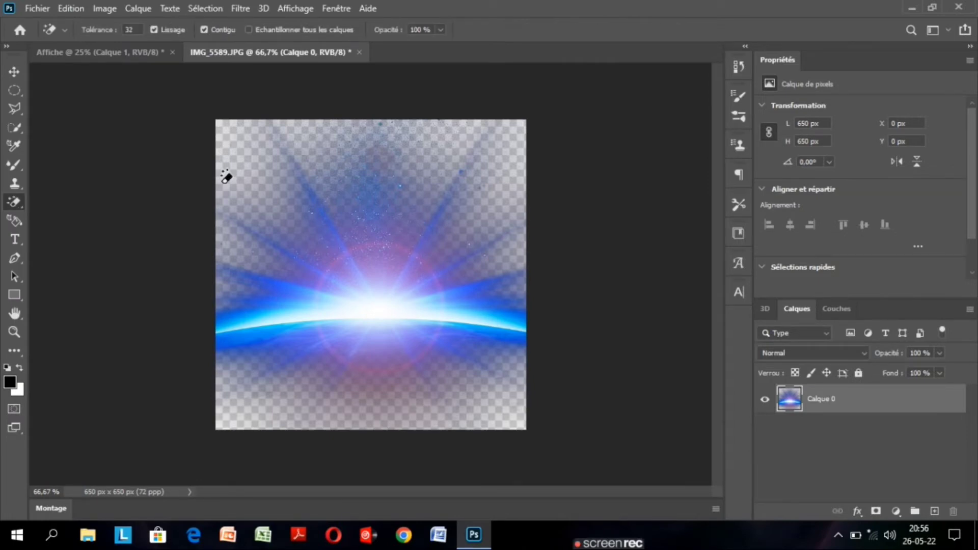
pyautogui.click(225, 177)
pyautogui.click(487, 411)
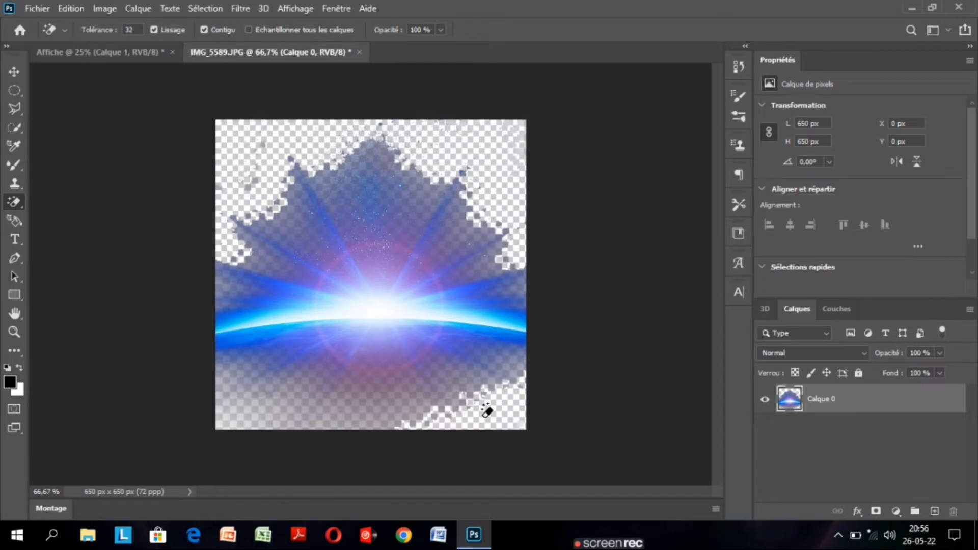
pyautogui.click(360, 390)
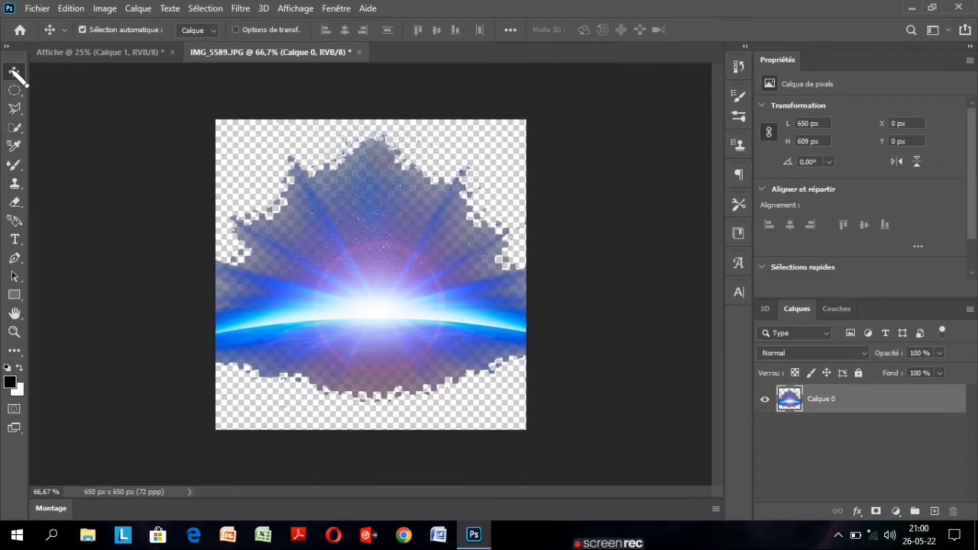
# Bring the flare into the Affiche document and enlarge it with Free Transform to about 1992 × 2125 px, spanning the poster's width.
pyautogui.moveTo(560, 453); pyautogui.dragTo(381, 262)
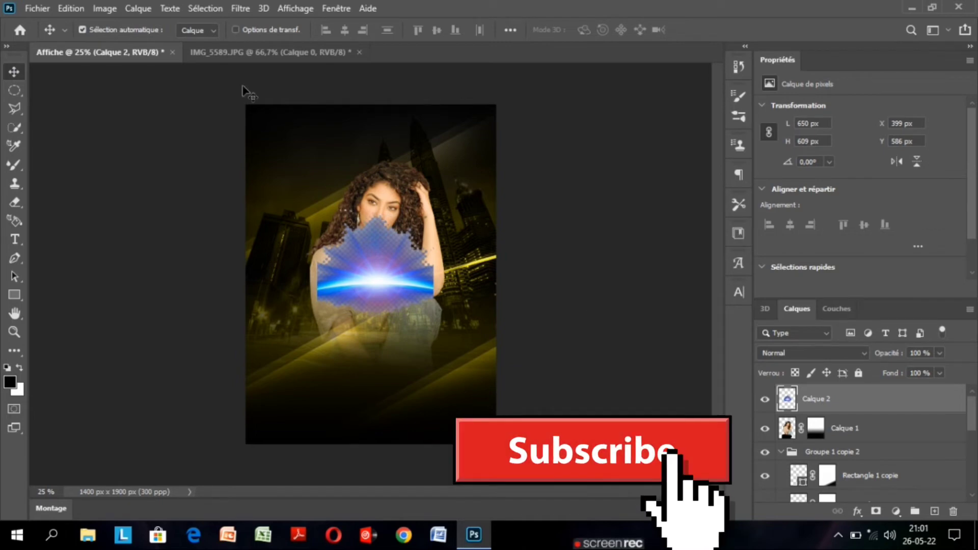
pyautogui.hotkey('ctrl', 't')
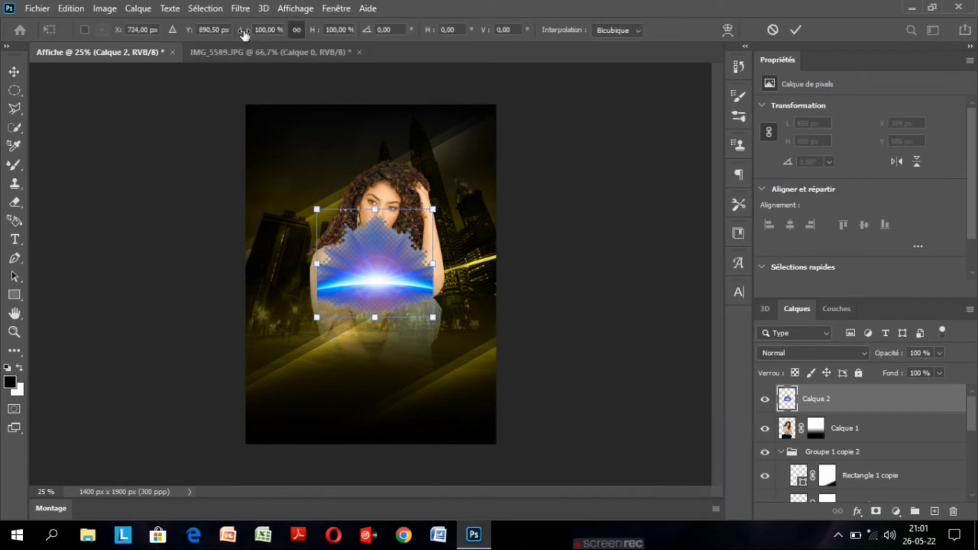
pyautogui.moveTo(245, 33); pyautogui.dragTo(331, 38)
pyautogui.moveTo(247, 142); pyautogui.dragTo(176, 40)
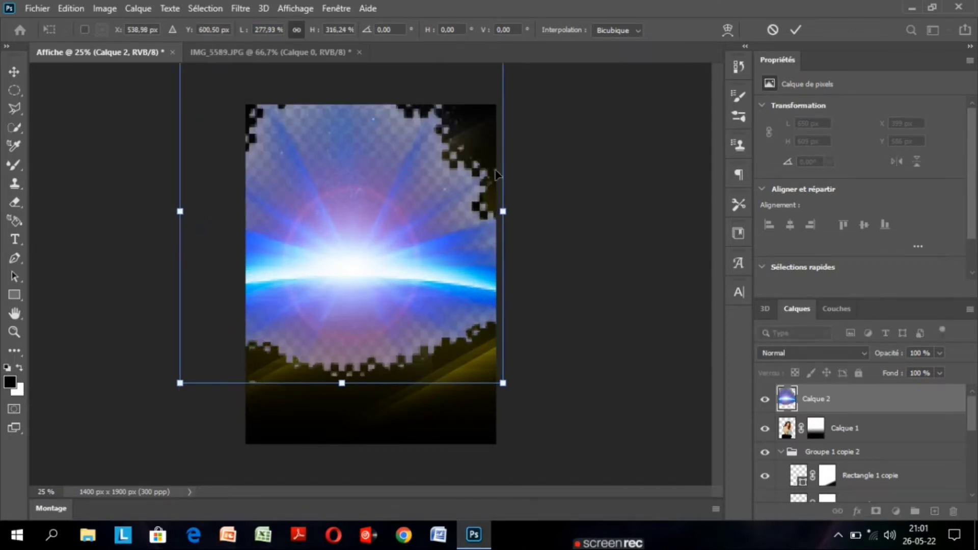
pyautogui.moveTo(503, 211); pyautogui.dragTo(536, 209)
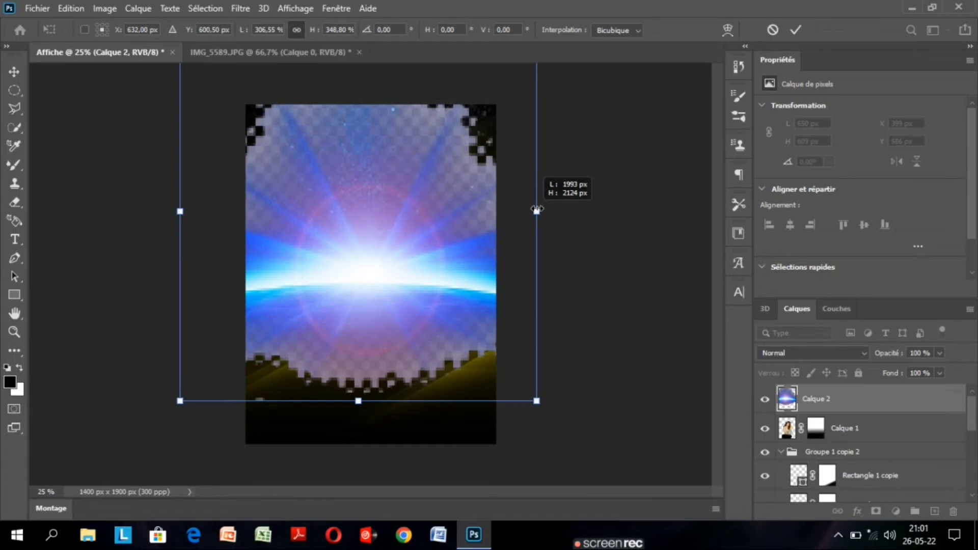
pyautogui.click(796, 31)
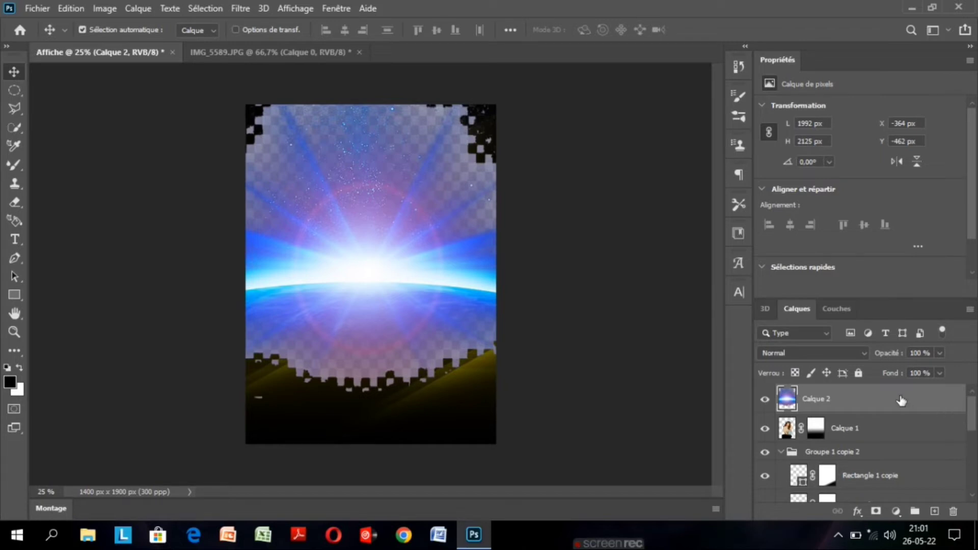
# Move the flare layer Calque 2 down the layer stack to between Fond en dégradé 2 and IMG_5592.
pyautogui.moveTo(902, 401)
pyautogui.mouseDown()
pyautogui.moveTo(920, 535)
pyautogui.moveTo(912, 400)
pyautogui.mouseUp()
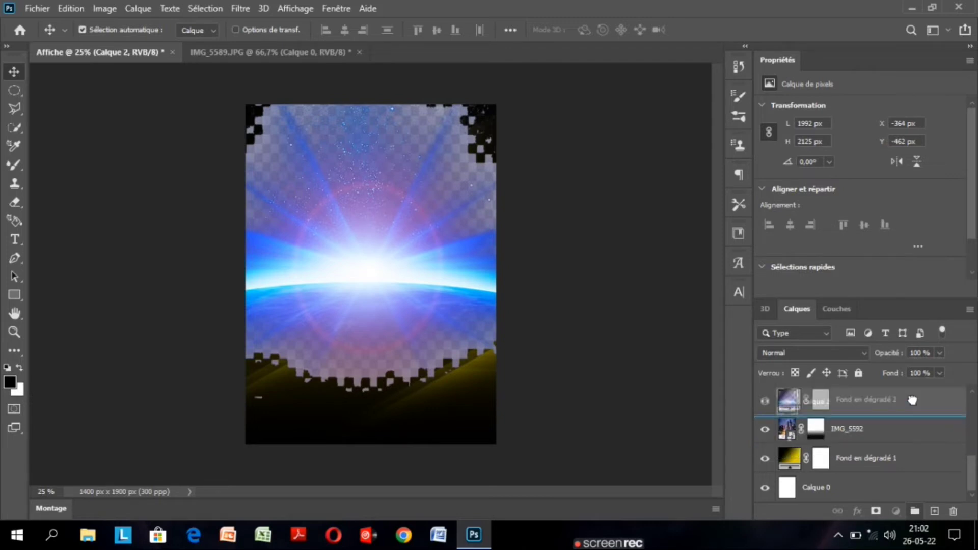
pyautogui.moveTo(913, 400); pyautogui.dragTo(912, 402)
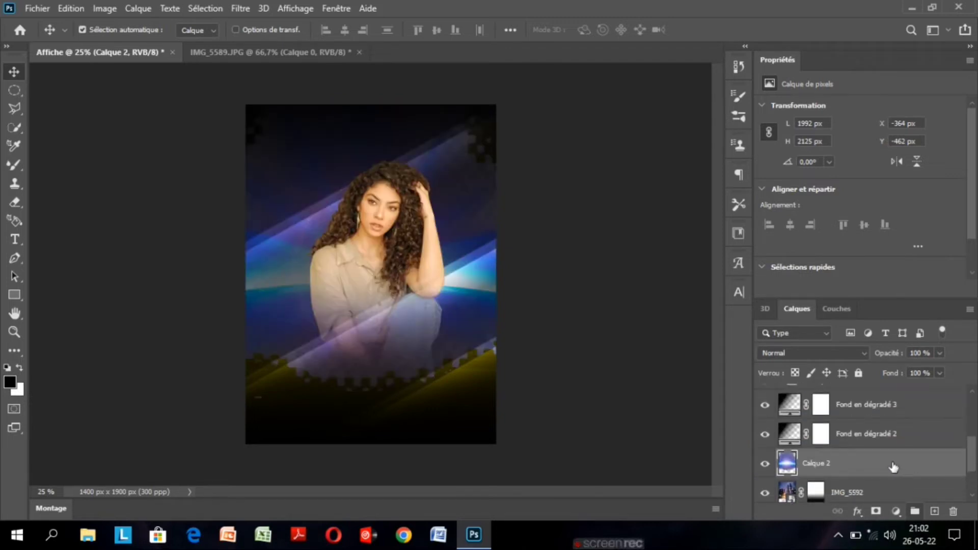
# Try the flare layer Calque 2 beneath IMG_5592, return it directly above, and set its blend mode to Saturation.
pyautogui.moveTo(894, 467); pyautogui.dragTo(884, 502)
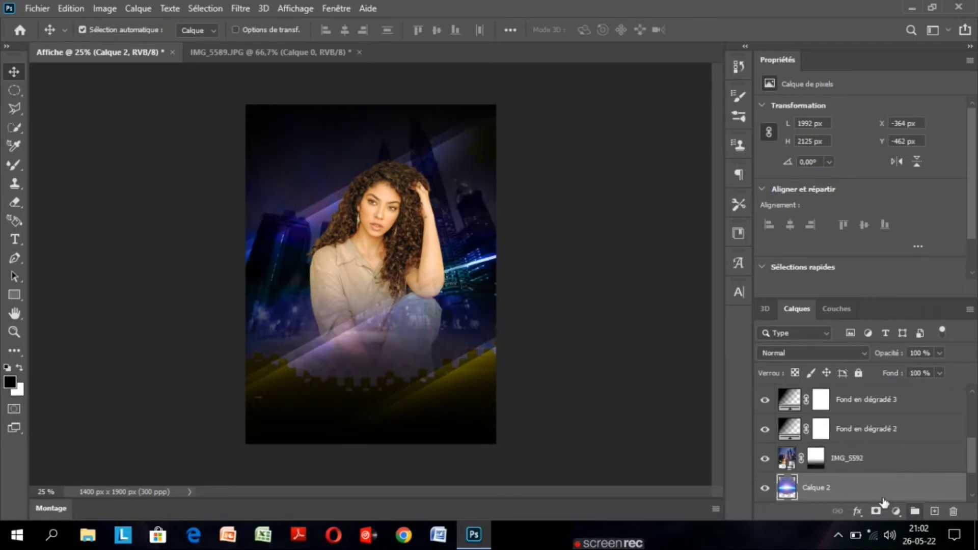
pyautogui.moveTo(880, 493); pyautogui.dragTo(880, 461)
pyautogui.click(828, 353)
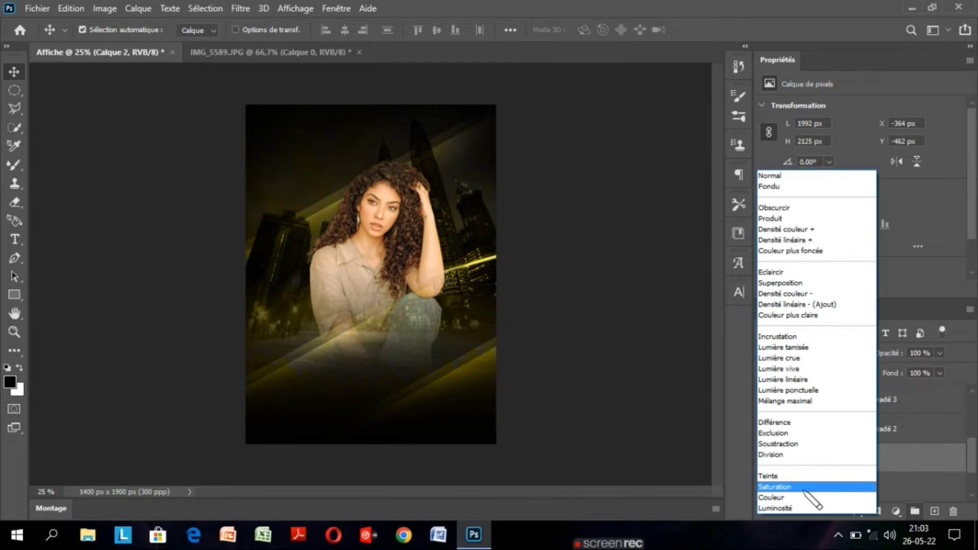
pyautogui.click(784, 487)
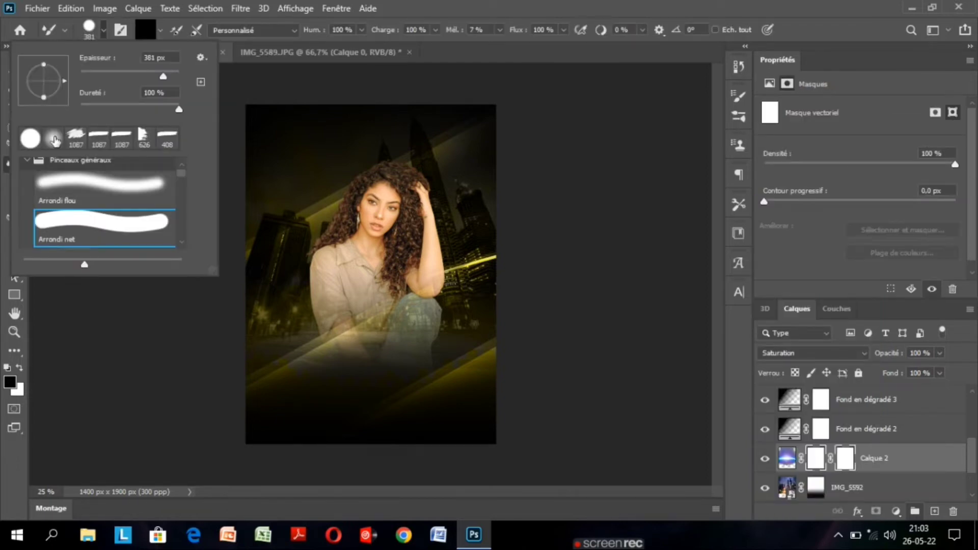
# Paint black with a large brush on Calque 2's layer mask to hide the lower part of the flare.
pyautogui.doubleClick(54, 138)
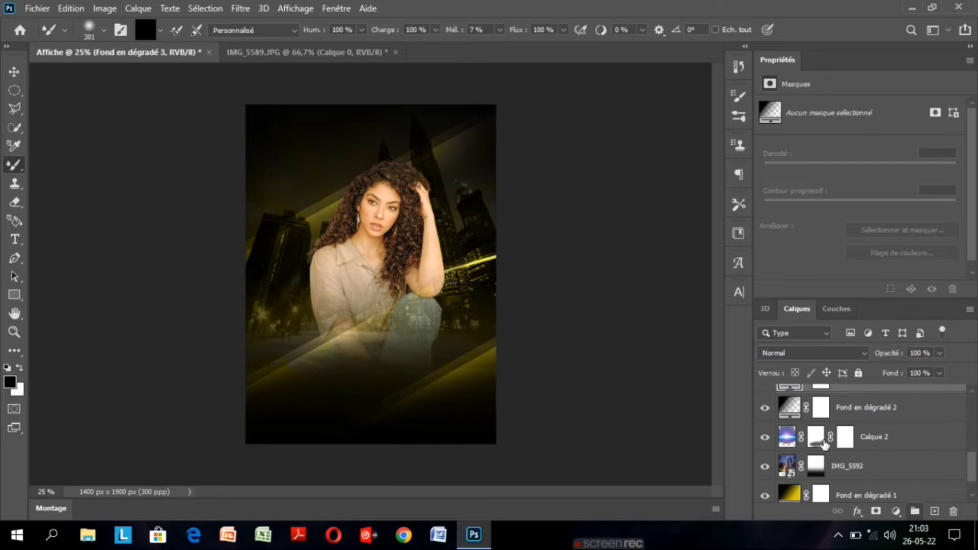
pyautogui.click(817, 438)
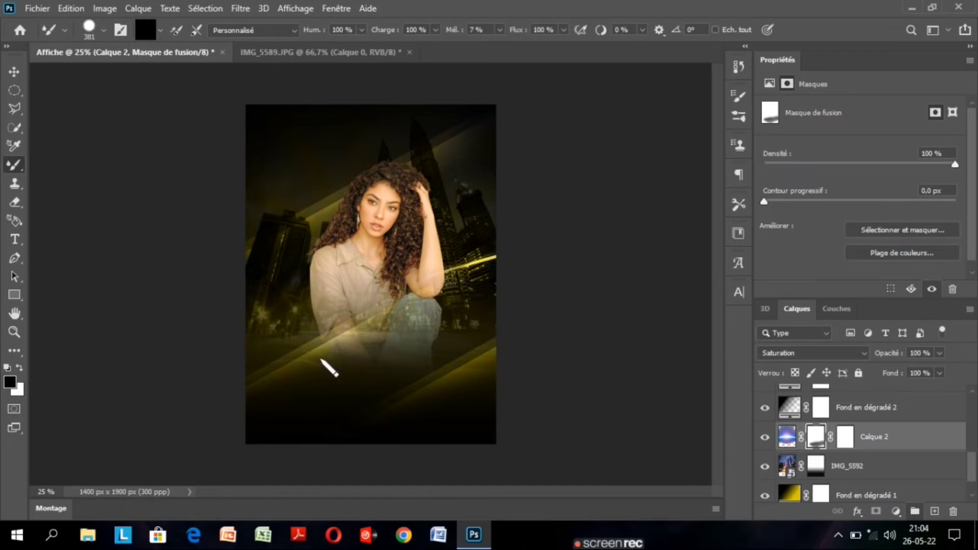
pyautogui.click(15, 72)
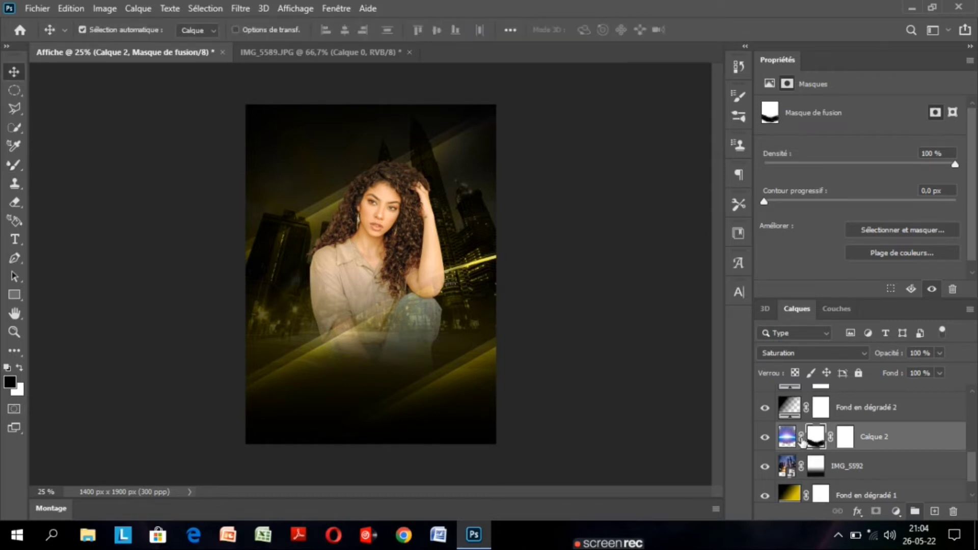
pyautogui.hotkey('ctrl', 't')
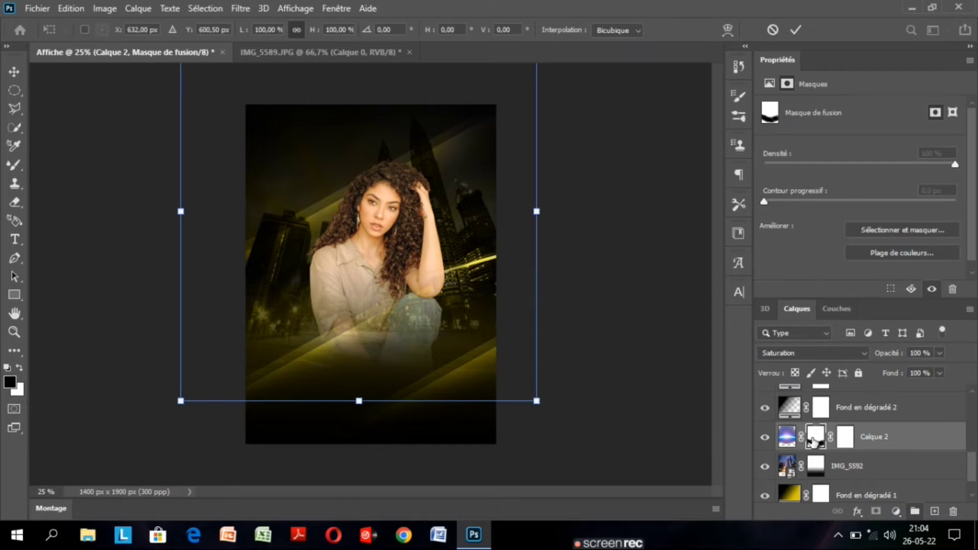
pyautogui.moveTo(462, 209); pyautogui.dragTo(444, 195)
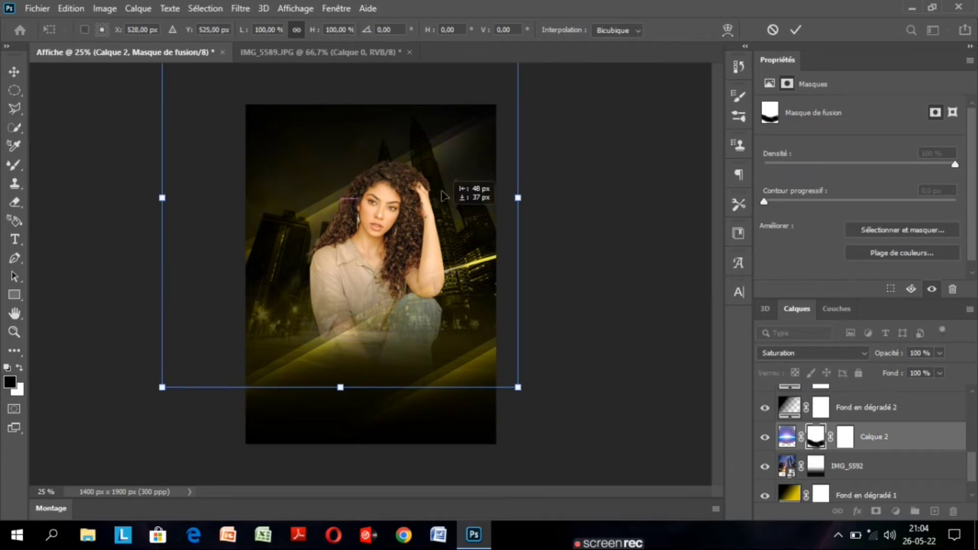
pyautogui.moveTo(442, 195); pyautogui.dragTo(440, 183)
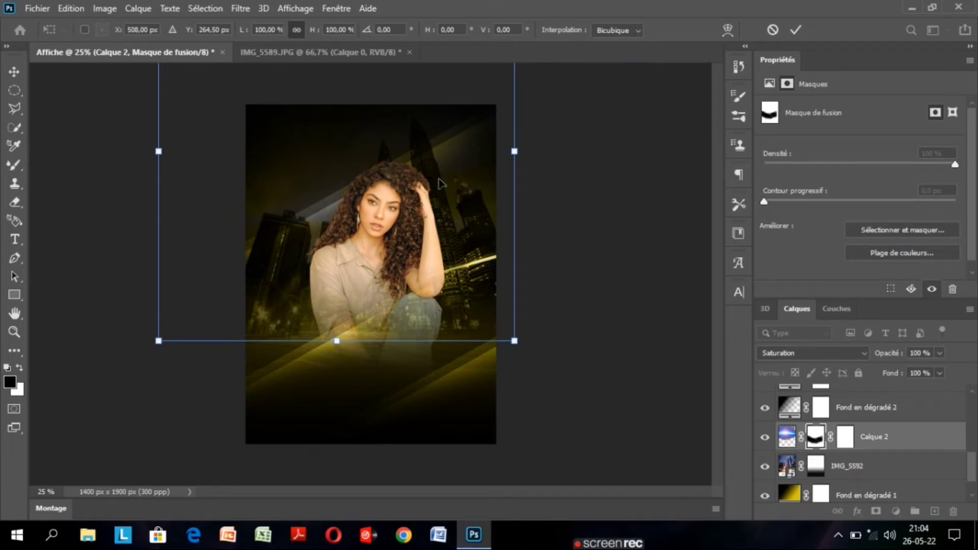
pyautogui.hotkey('ctrl', 'z')
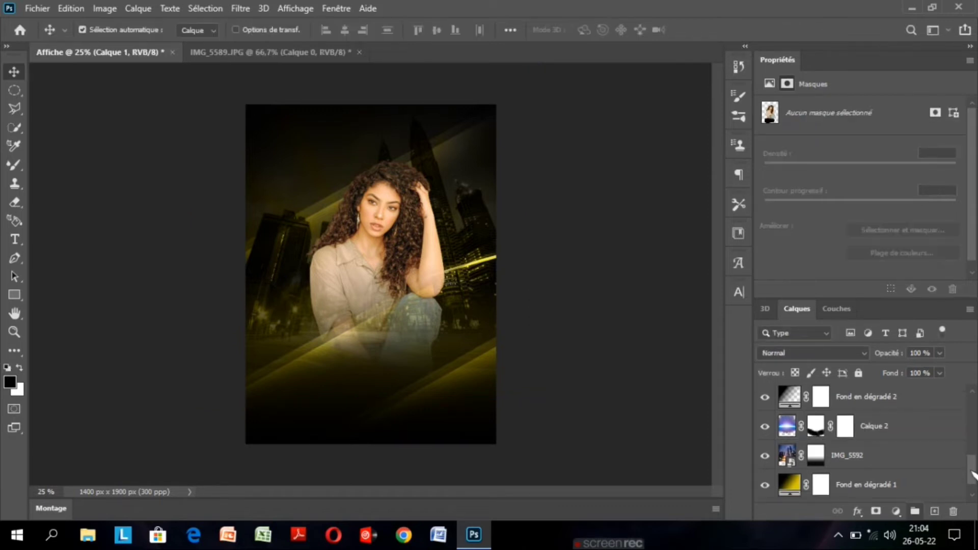
# Try Calque 2 higher in the layer stack, above Fond en dégradé 2 and Fond en dégradé 3, and return it above IMG_5592.
pyautogui.moveTo(879, 431); pyautogui.dragTo(874, 380)
pyautogui.moveTo(971, 478); pyautogui.dragTo(974, 442)
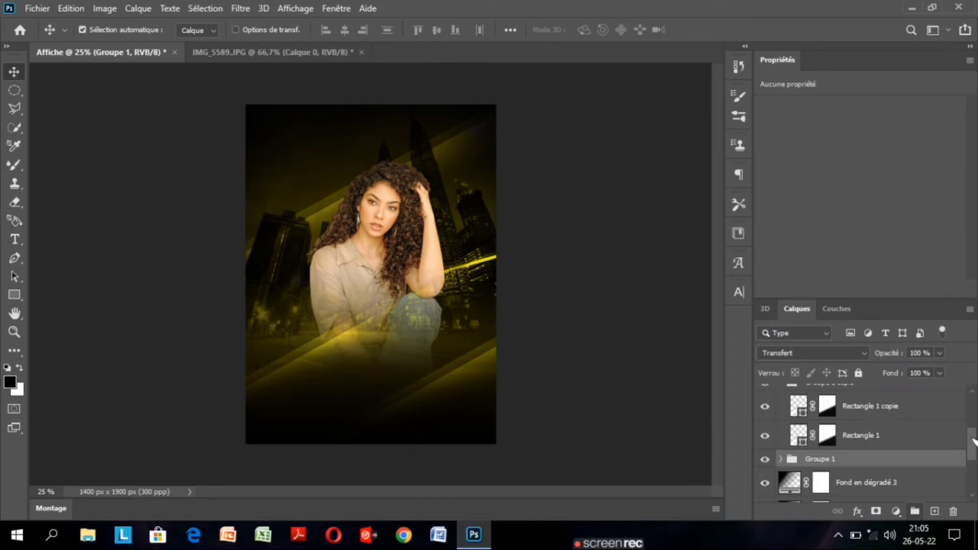
pyautogui.moveTo(974, 443); pyautogui.dragTo(974, 456)
pyautogui.moveTo(911, 488); pyautogui.dragTo(911, 462)
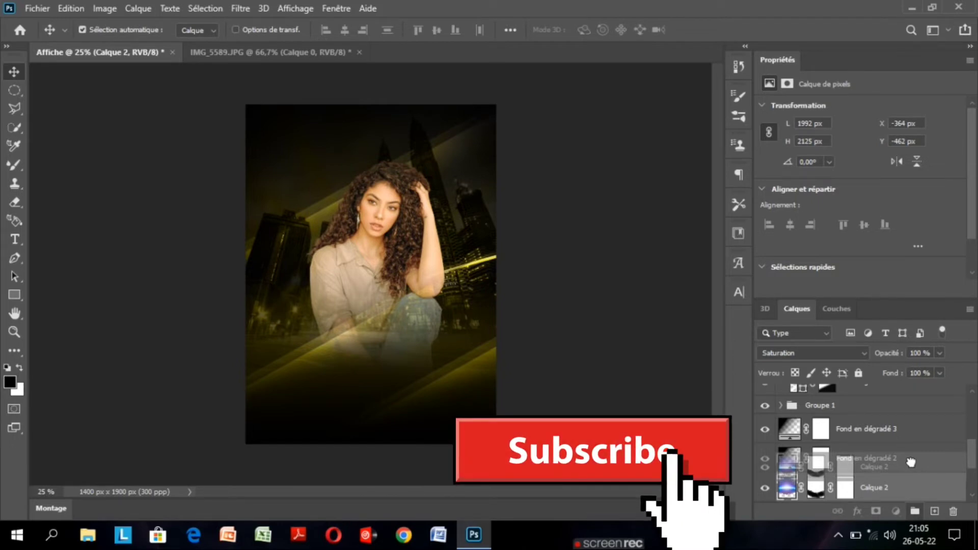
pyautogui.moveTo(911, 462); pyautogui.dragTo(892, 454)
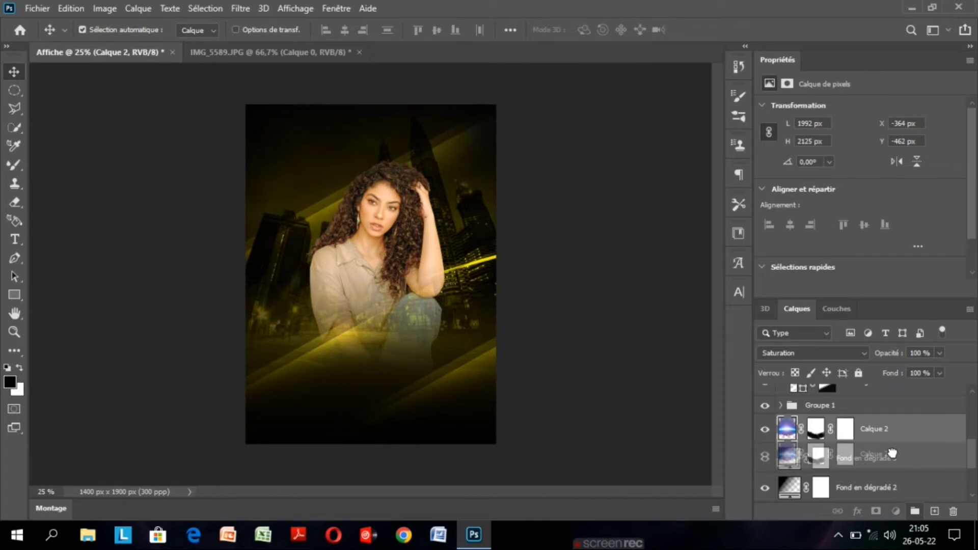
pyautogui.moveTo(892, 454); pyautogui.dragTo(882, 404)
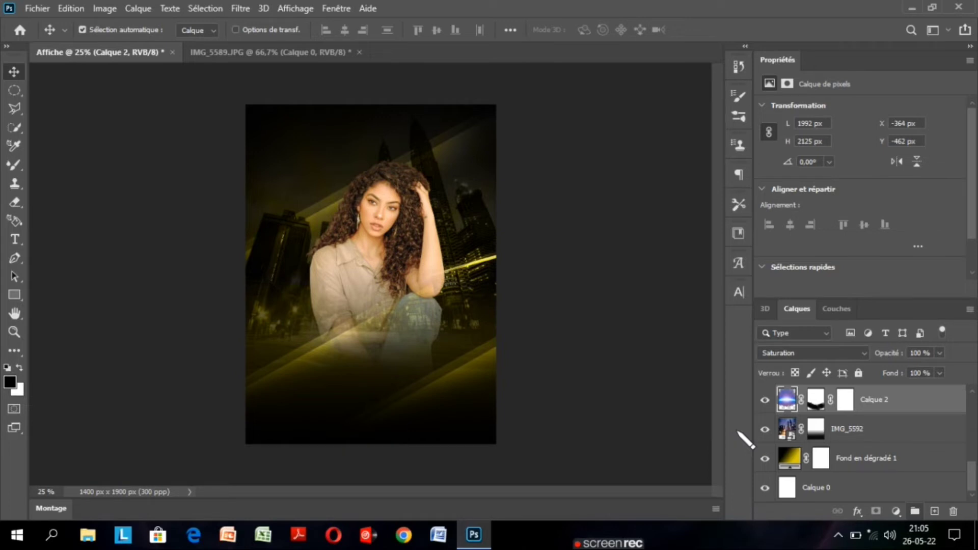
# Move the flare Calque 2 down with Free Transform to about X -296 px, Y -225 px.
pyautogui.hotkey('ctrl', 't')
pyautogui.moveTo(408, 331); pyautogui.dragTo(408, 343)
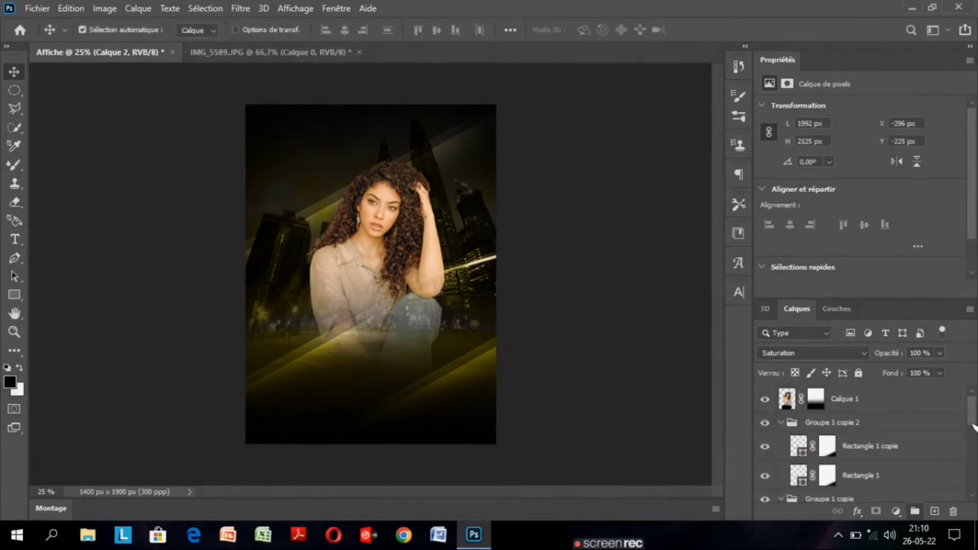
# Add a new layer above Calque 1 and draw a white circle about 196 px wide beside the woman's head with the Ellipse tool.
pyautogui.moveTo(972, 424)
pyautogui.mouseDown()
pyautogui.moveTo(972, 441)
pyautogui.moveTo(973, 424)
pyautogui.mouseUp()
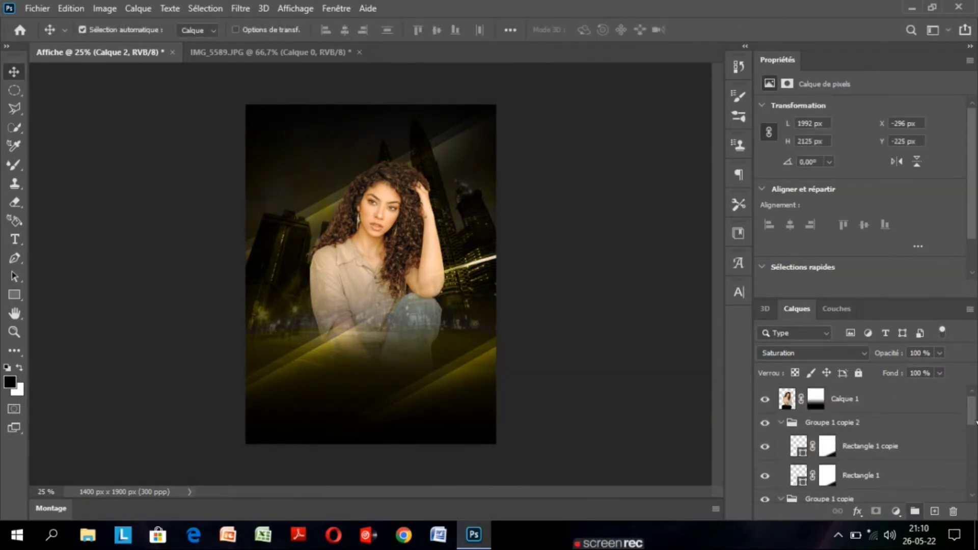
pyautogui.click(922, 405)
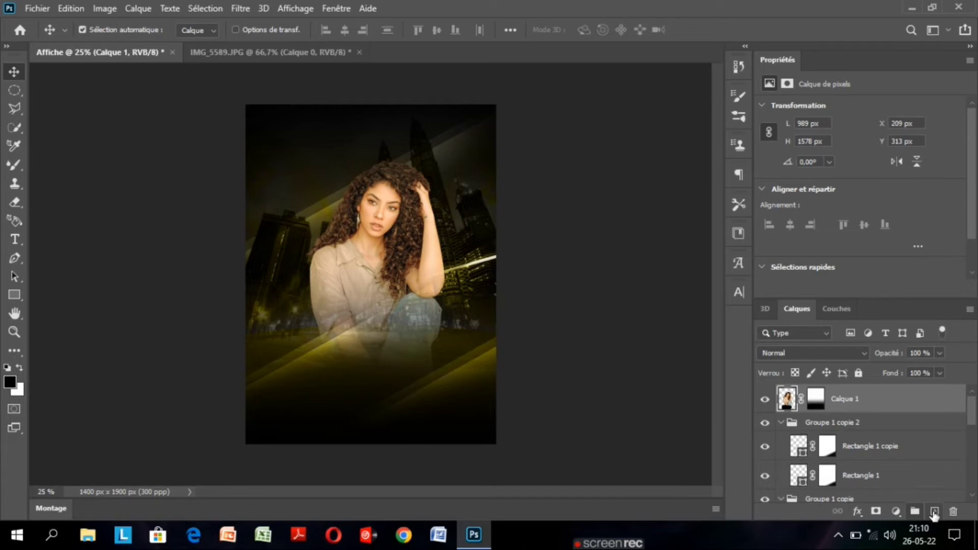
pyautogui.click(934, 512)
pyautogui.press('u')
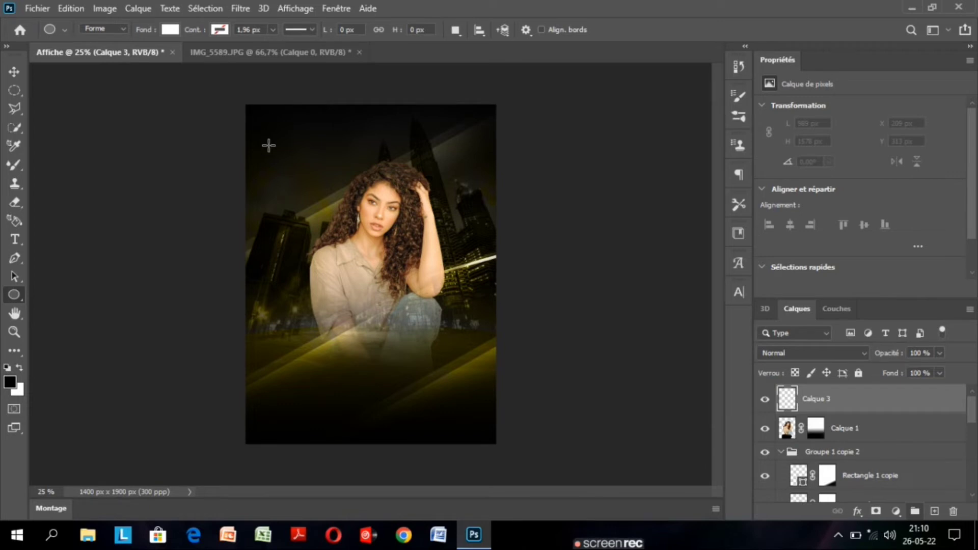
pyautogui.moveTo(269, 145); pyautogui.dragTo(303, 181)
pyautogui.press('v')
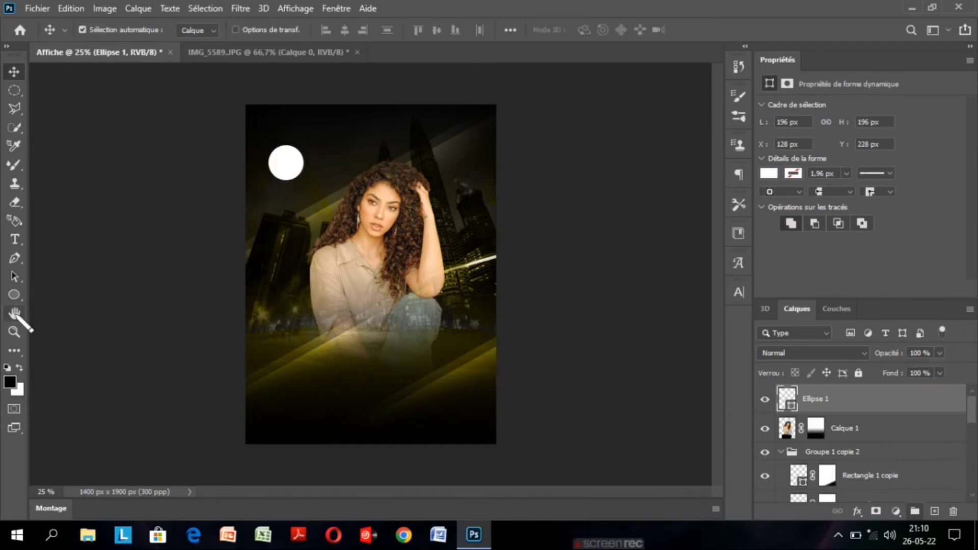
# Reposition the white circle above the buildings beside the woman's head, at about X 111 px, Y 313 px.
pyautogui.hotkey('ctrl', '+')
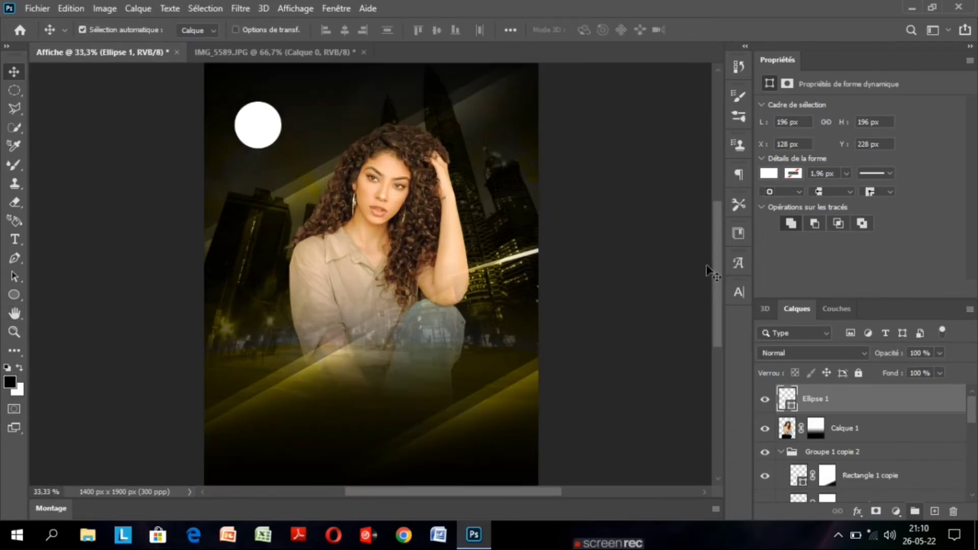
pyautogui.scroll(2, 723, 281)
pyautogui.scroll(-1, 721, 281)
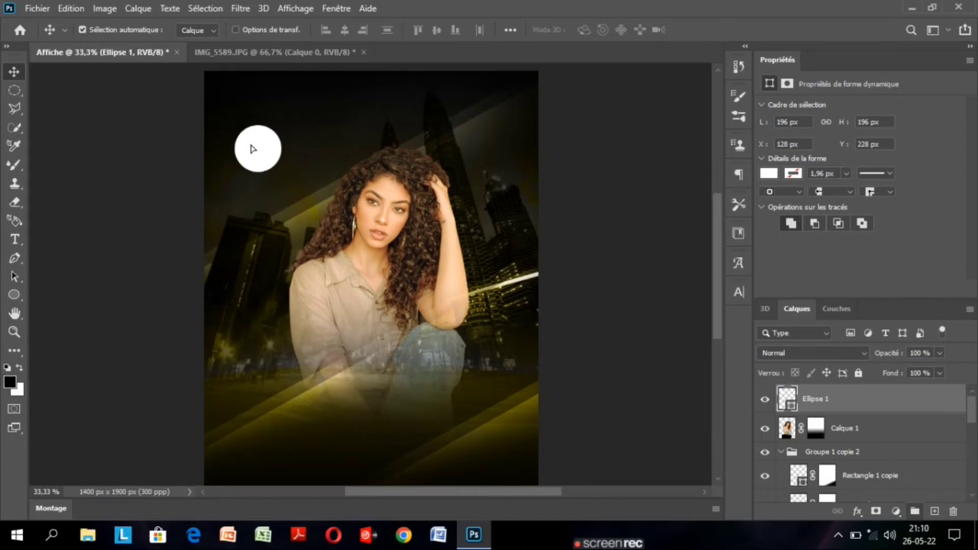
pyautogui.moveTo(253, 149); pyautogui.dragTo(239, 113)
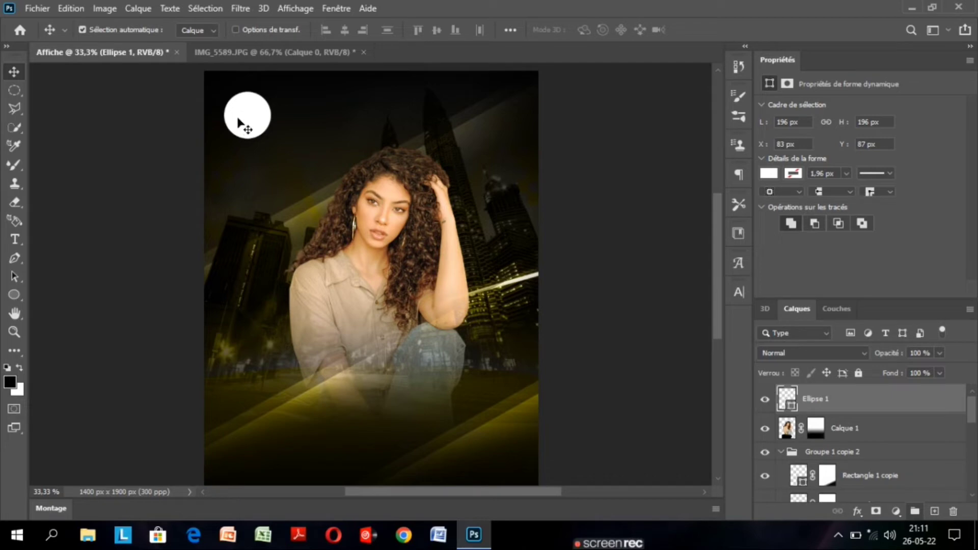
pyautogui.moveTo(245, 126); pyautogui.dragTo(269, 176)
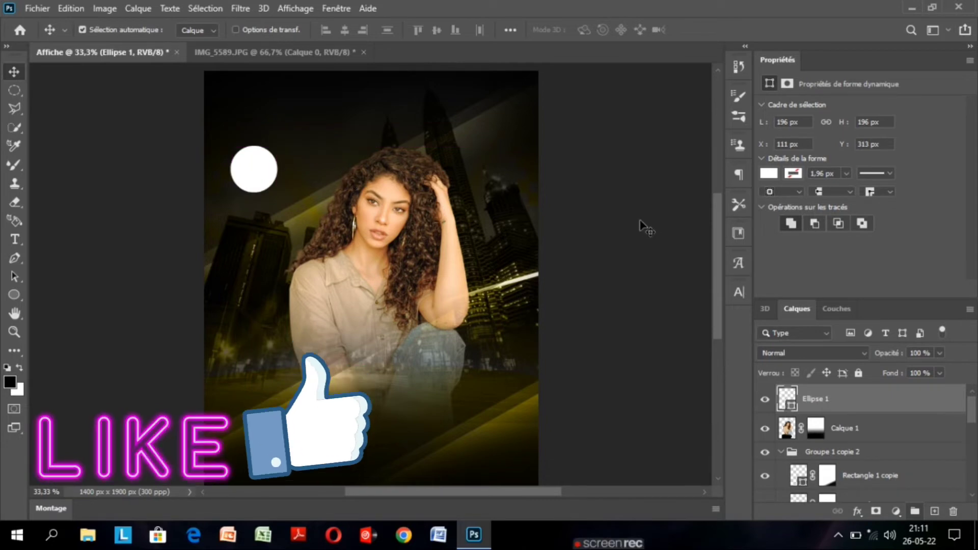
# Change the fill colour of the circle Ellipse 1 to near-black 080707.
pyautogui.doubleClick(787, 399)
pyautogui.click(595, 291)
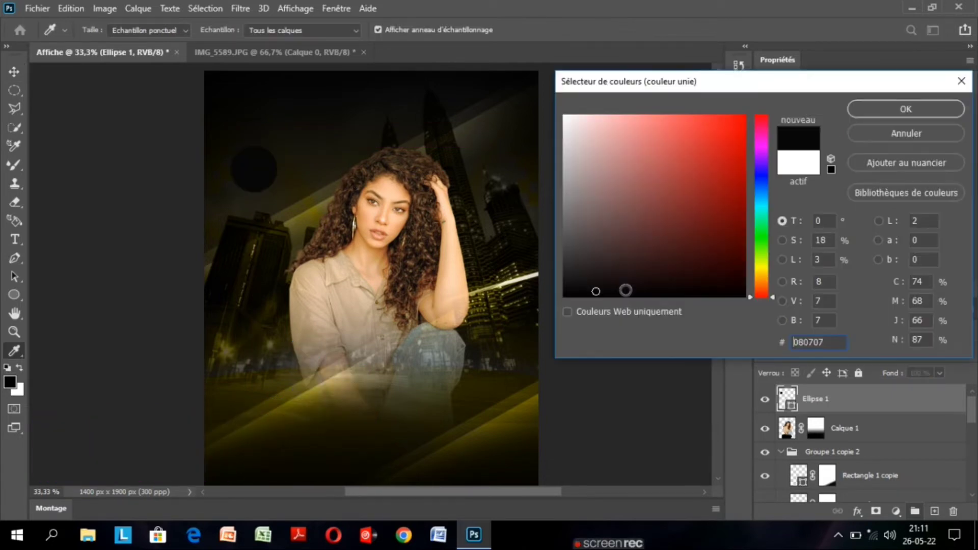
pyautogui.click(873, 111)
# Duplicate the dark circle and scale the copy proportionally to 110 % with Free Transform.
pyautogui.hotkey('ctrl', 'j')
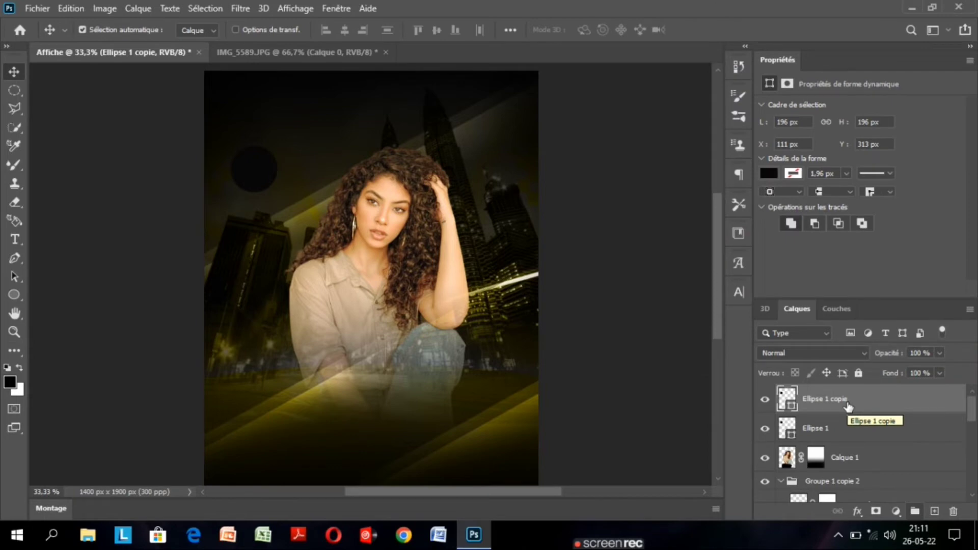
pyautogui.hotkey('ctrl', 't')
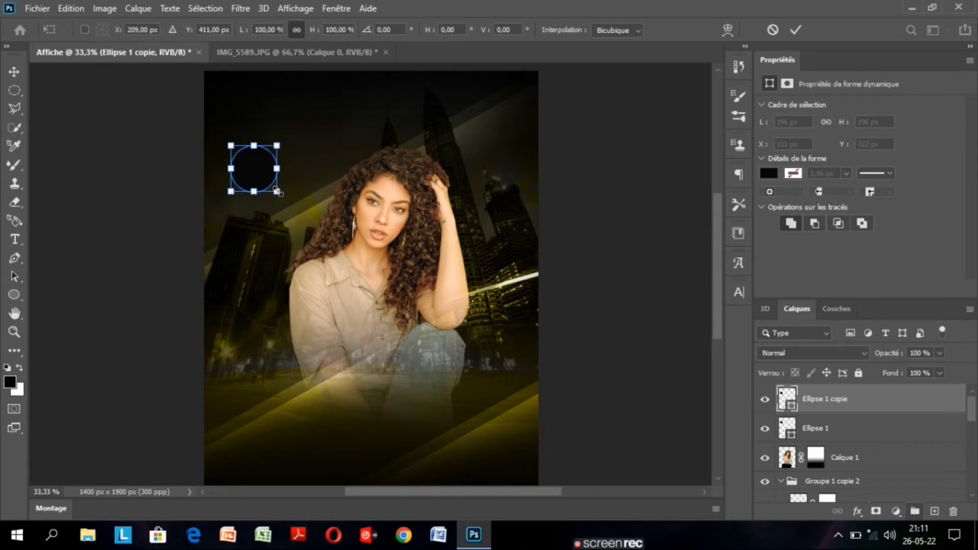
pyautogui.moveTo(277, 191); pyautogui.dragTo(276, 191)
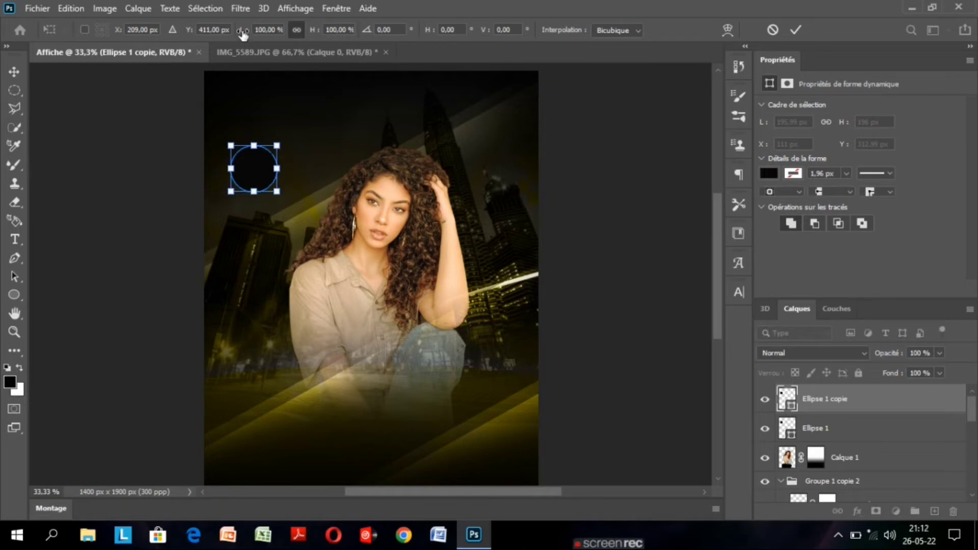
pyautogui.moveTo(243, 34); pyautogui.dragTo(249, 34)
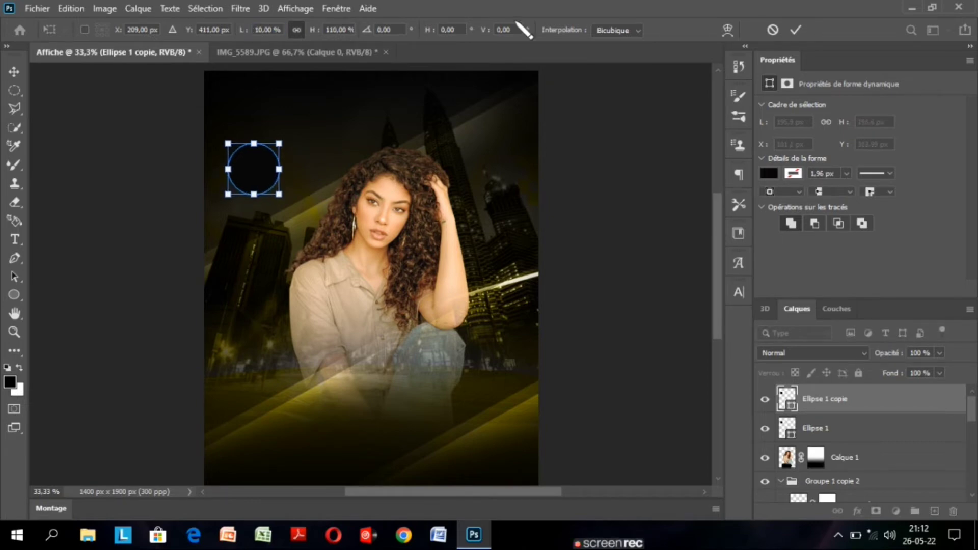
pyautogui.click(796, 31)
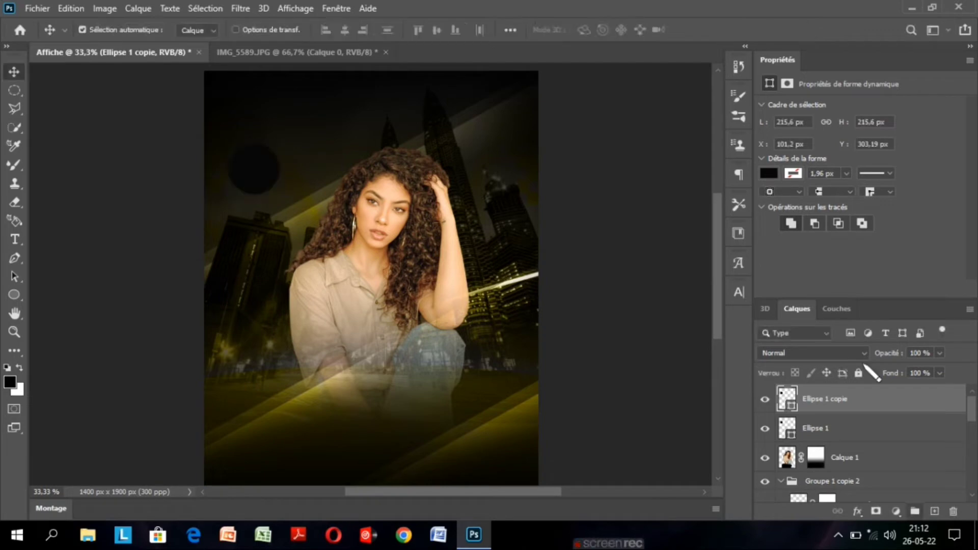
# Place Ellipse 1 above Ellipse 1 copie and fill the larger copy with golden yellow b8ab0b sampled from the poster.
pyautogui.click(864, 433)
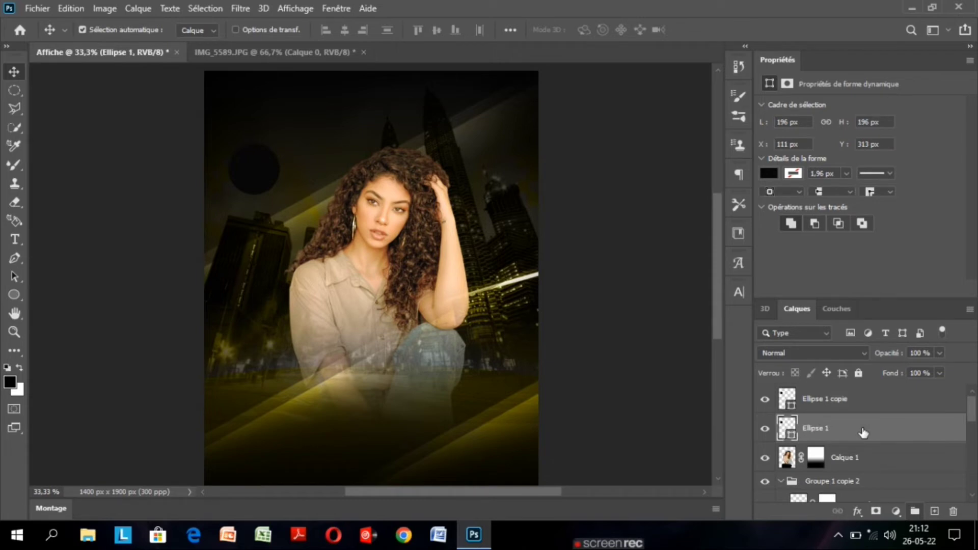
pyautogui.moveTo(863, 432); pyautogui.dragTo(791, 406)
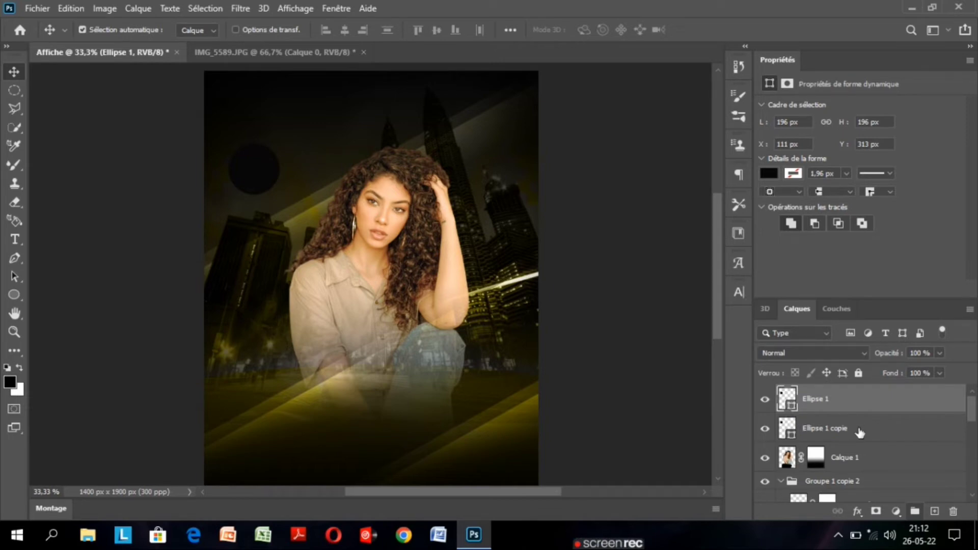
pyautogui.doubleClick(787, 428)
pyautogui.click(316, 390)
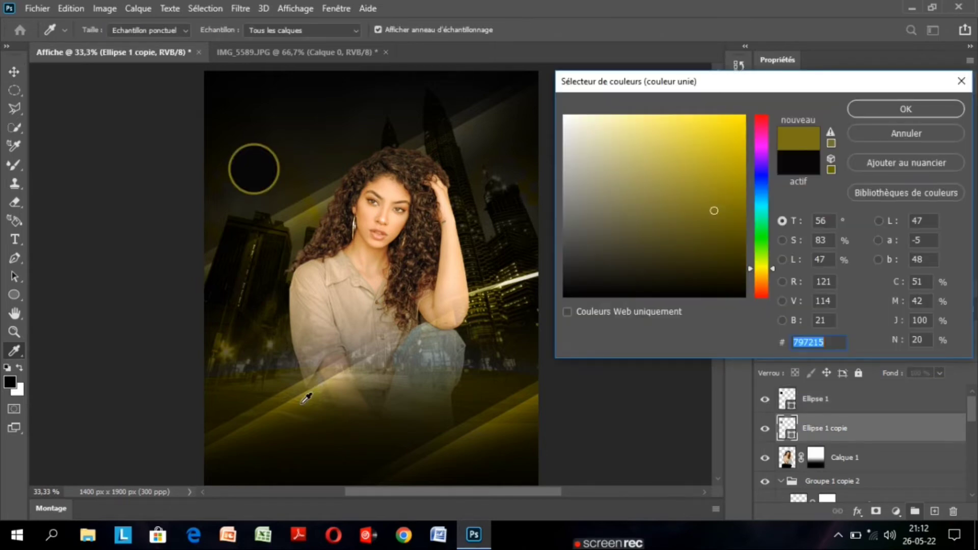
pyautogui.click(302, 402)
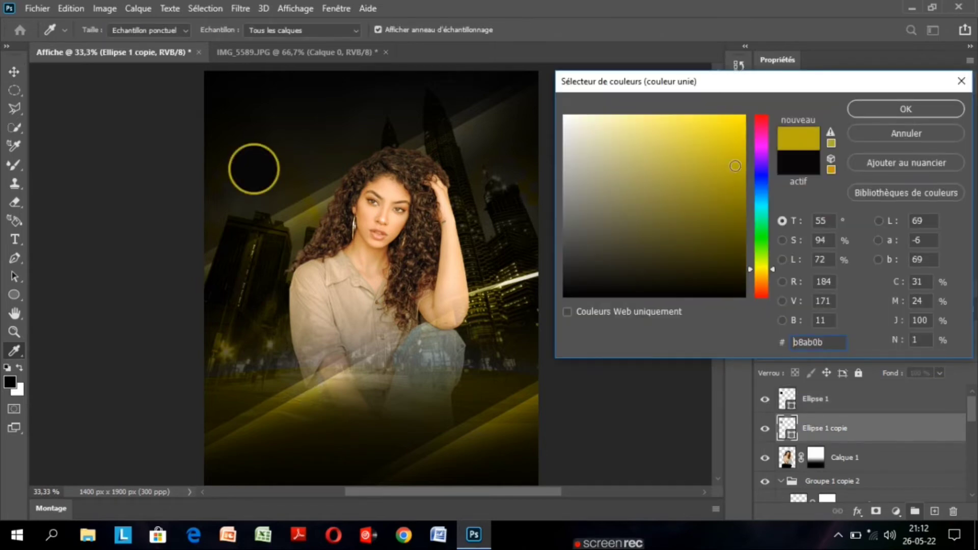
pyautogui.click(909, 105)
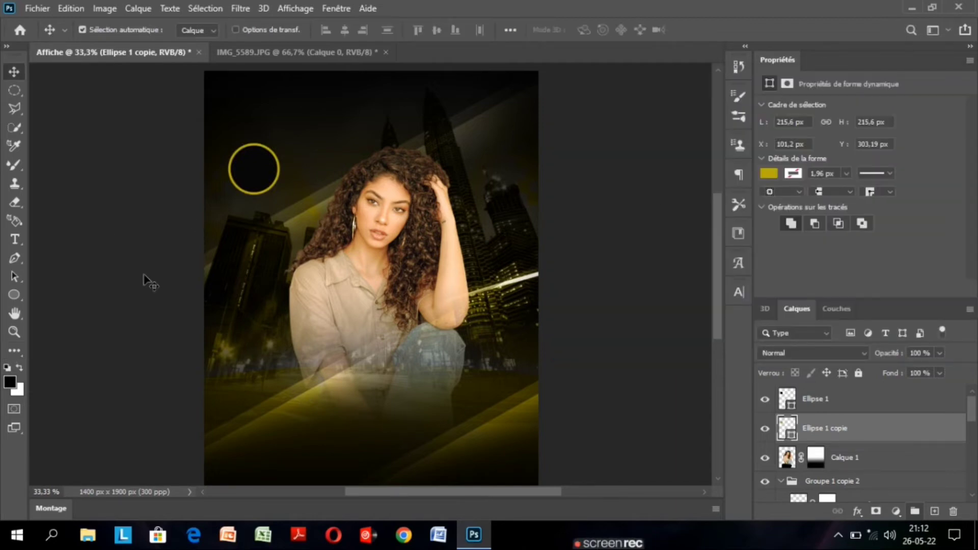
pyautogui.click(15, 239)
pyautogui.click(15, 239)
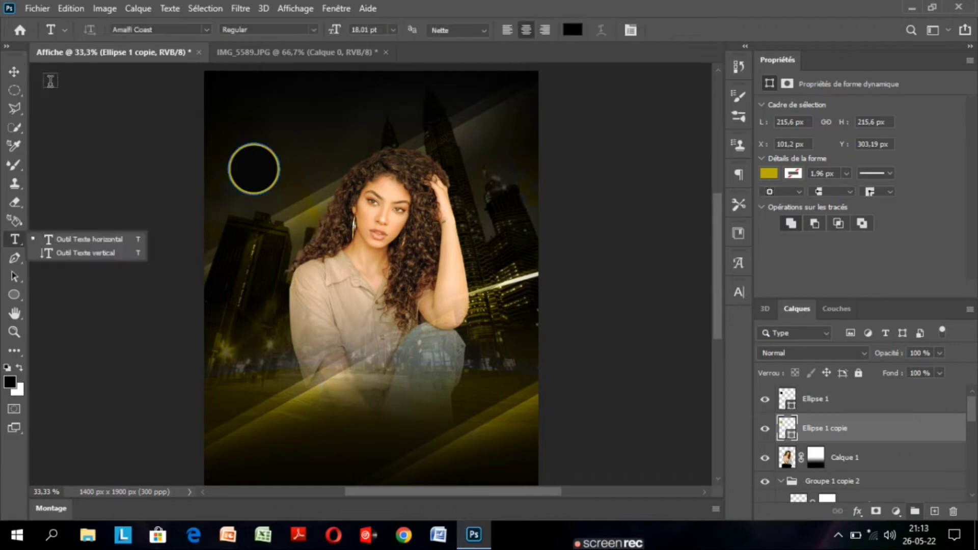
pyautogui.click(14, 73)
# Group the Ellipse 1 and Ellipse 1 copie layers and name the group Elips.
pyautogui.click(868, 403)
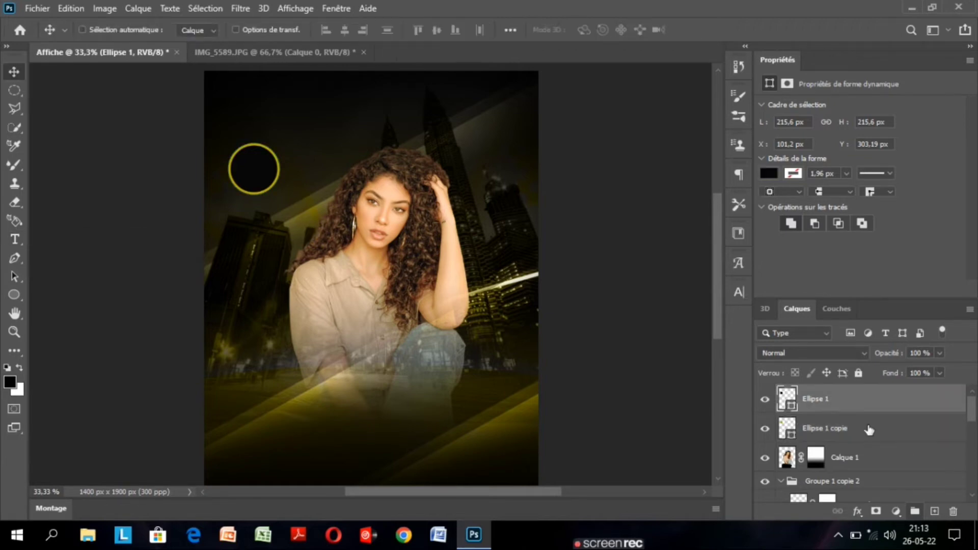
pyautogui.keyDown('shift'); pyautogui.click(869, 431); pyautogui.keyUp('shift')
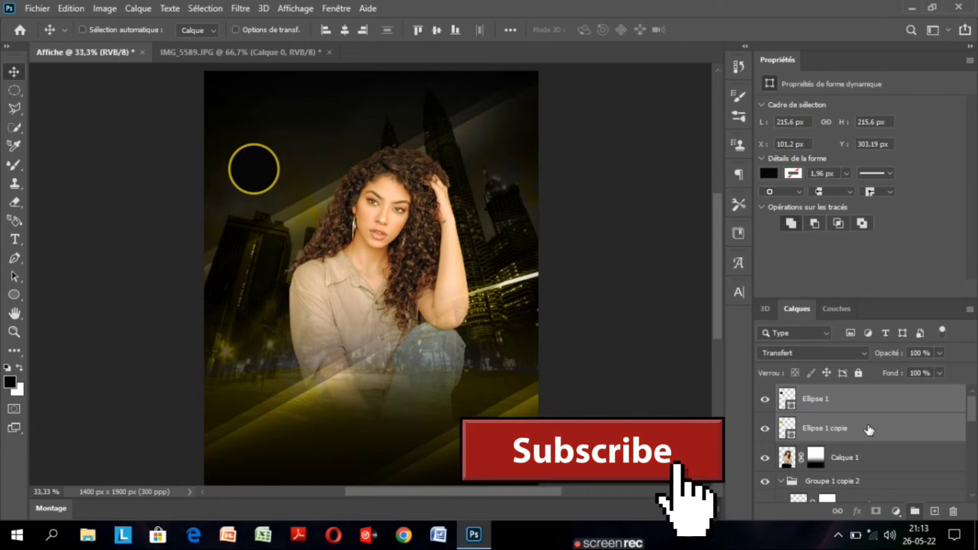
pyautogui.hotkey('ctrl', 'g')
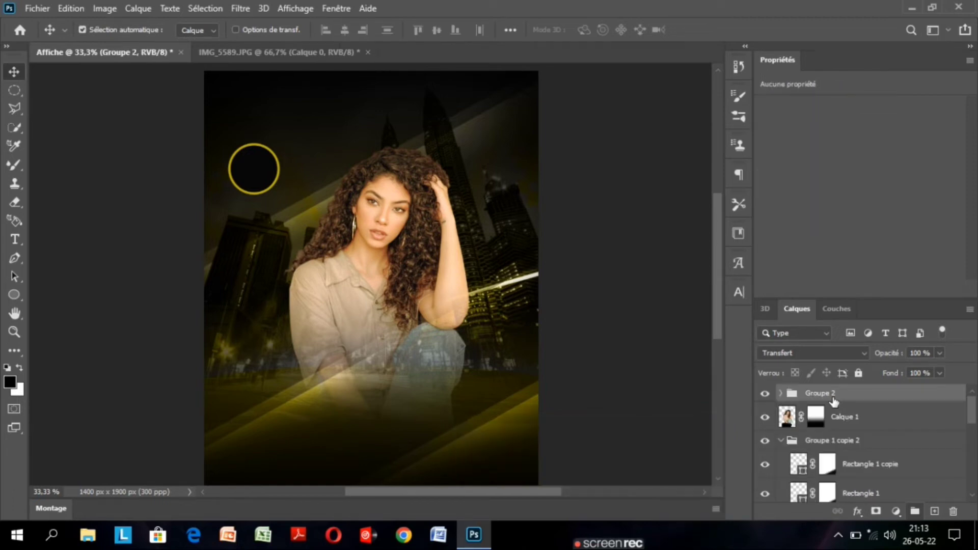
pyautogui.doubleClick(825, 393)
pyautogui.write('Elips')
pyautogui.click(858, 417)
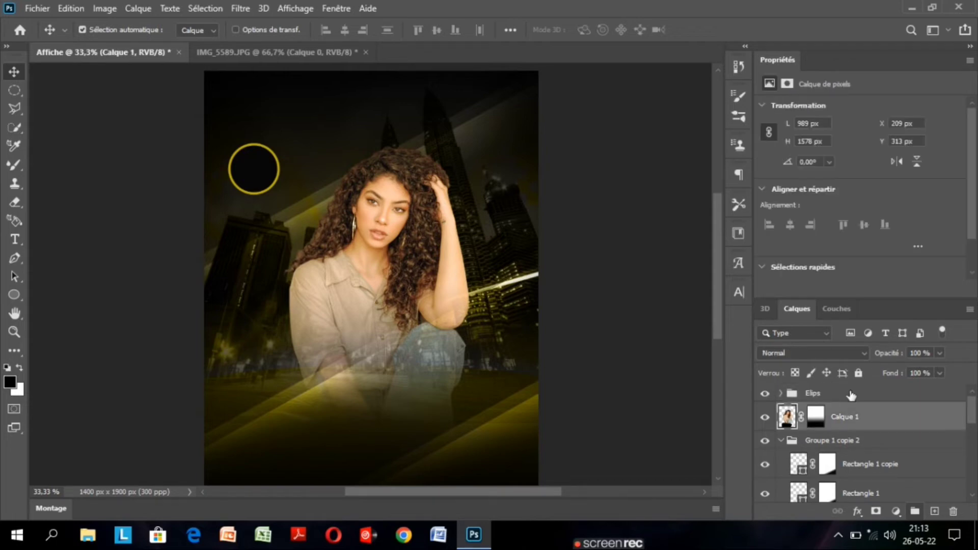
# Scale the Elips group proportionally to 115 % with Free Transform.
pyautogui.click(851, 395)
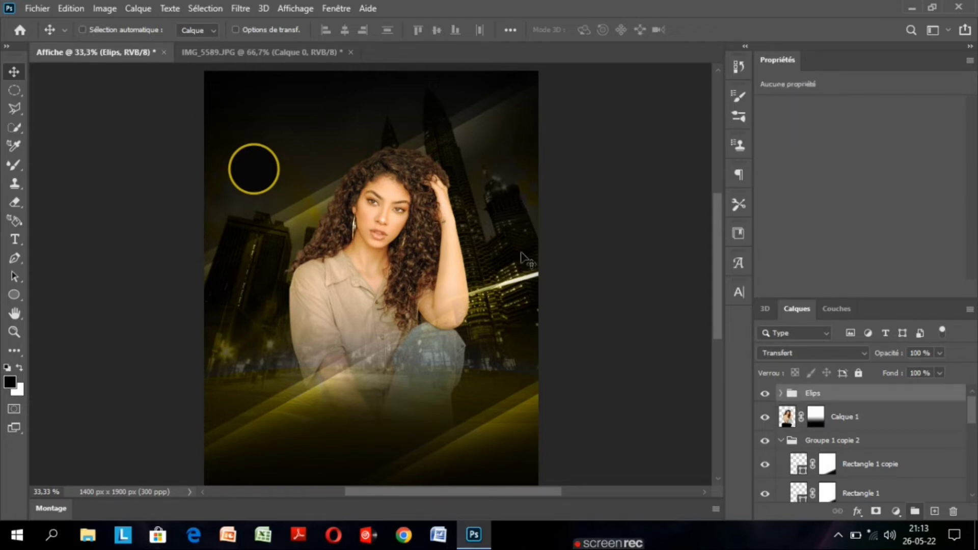
pyautogui.hotkey('ctrl', 't')
pyautogui.moveTo(313, 31); pyautogui.dragTo(324, 36)
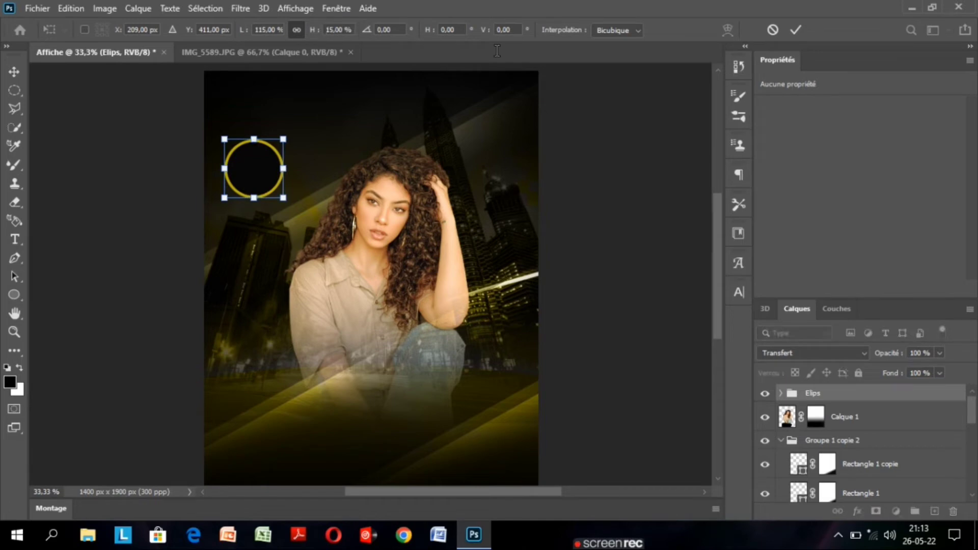
pyautogui.click(797, 30)
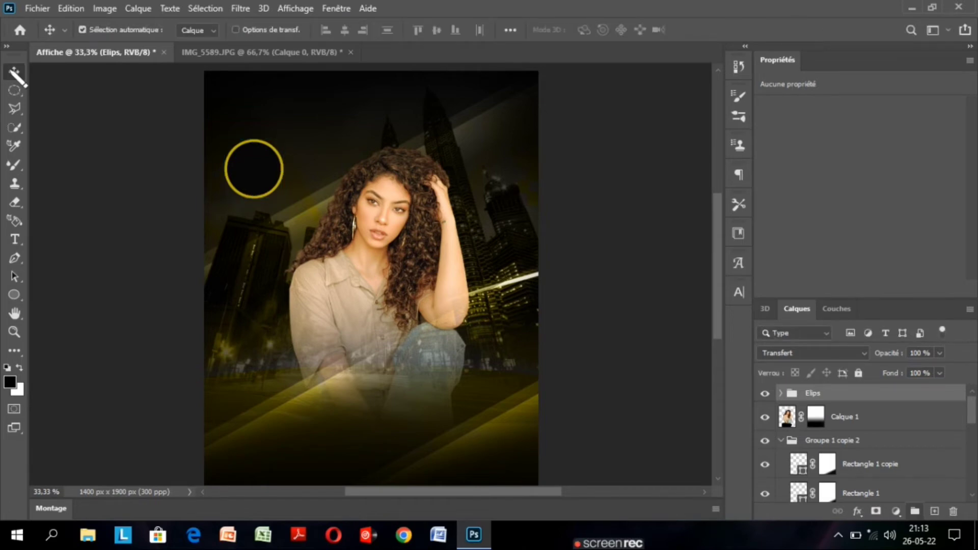
# Start a new horizontal text layer over the woman's hair and clear its placeholder text.
pyautogui.click(14, 240)
pyautogui.click(388, 165)
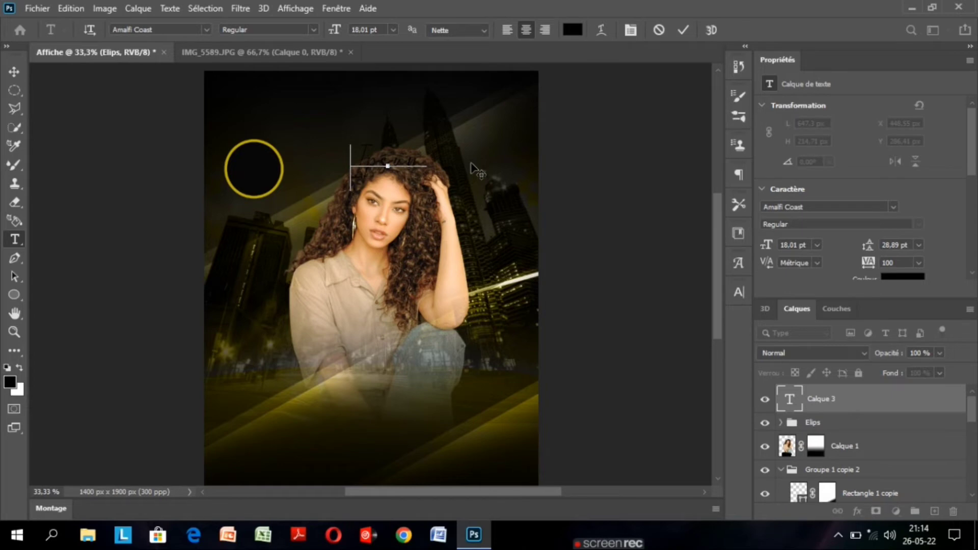
pyautogui.click(427, 162)
pyautogui.press('BackSpace')
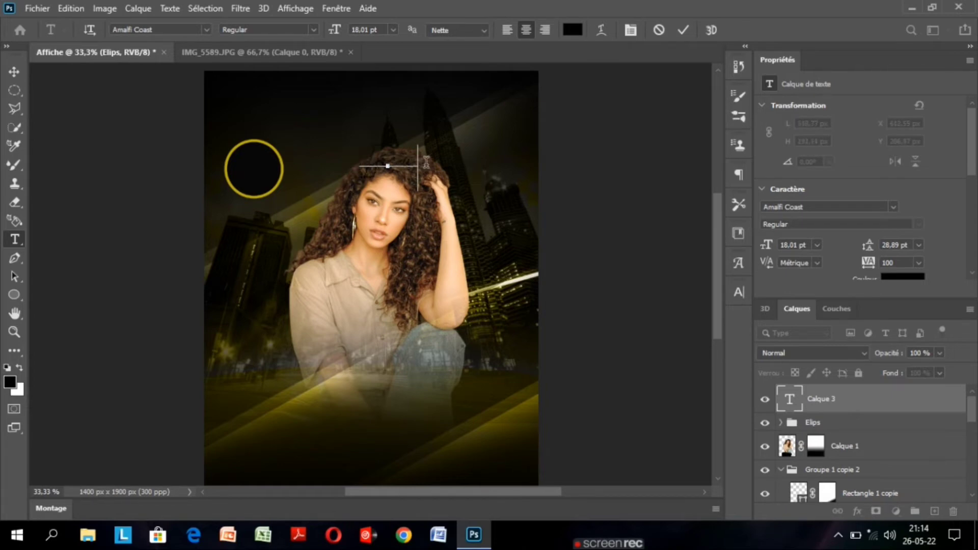
pyautogui.press('BackSpace')
pyautogui.press('BackSpace')
pyautogui.press('BackSpace')
pyautogui.press('BackSpace')
pyautogui.press('BackSpace')
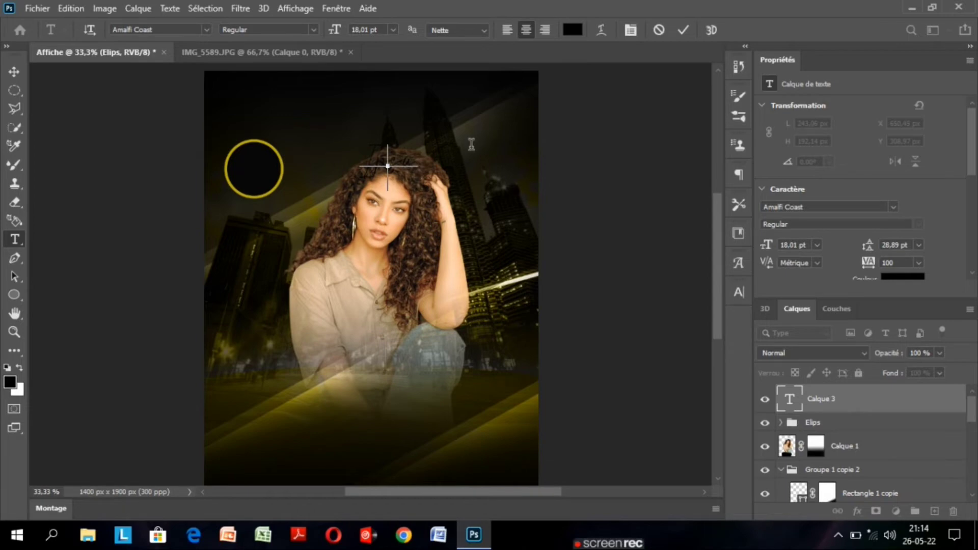
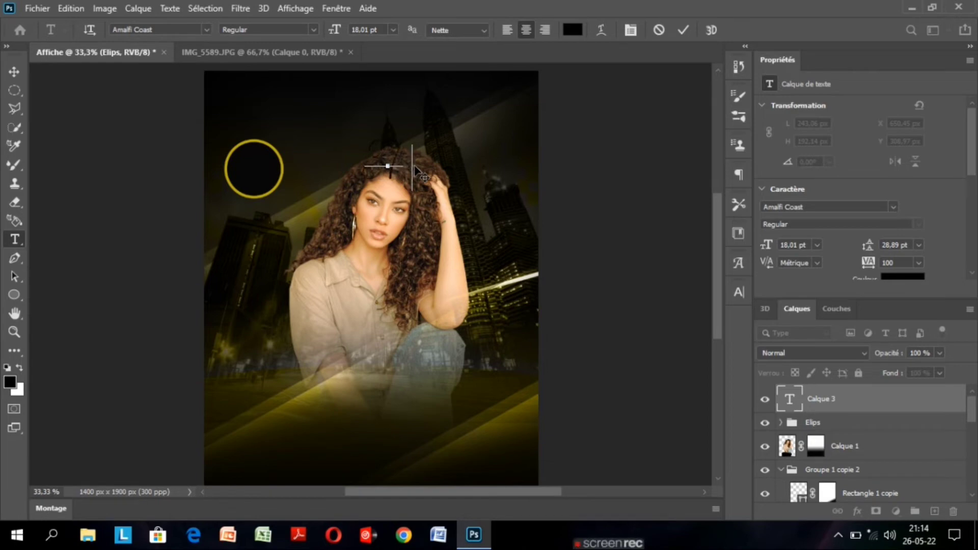
# Enter a capital M in the new text layer over the woman's hair.
pyautogui.press('capslock')
pyautogui.write('M')
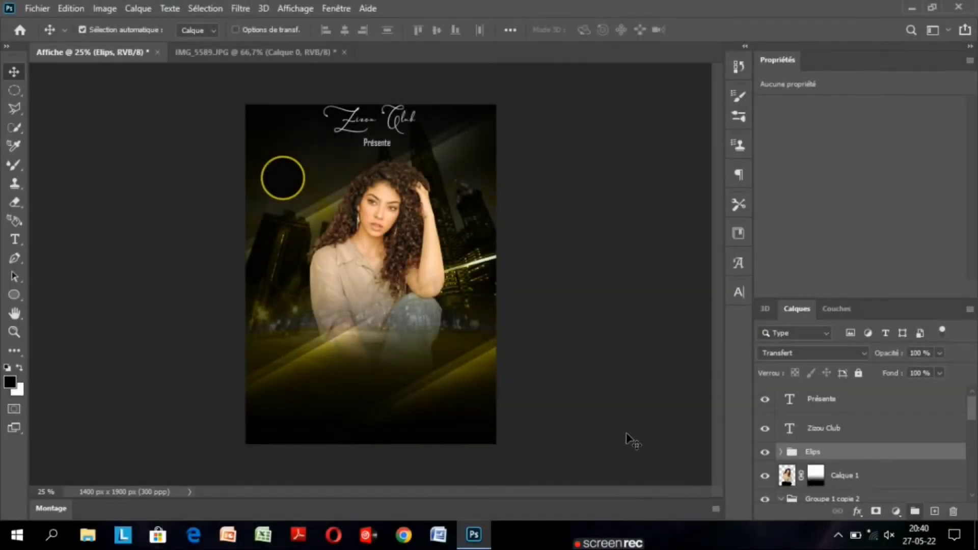
# Add a golden horizontal text layer reading Mardi beside the circle badge, replacing the placeholder text.
pyautogui.moveTo(632, 544)
pyautogui.press('t')
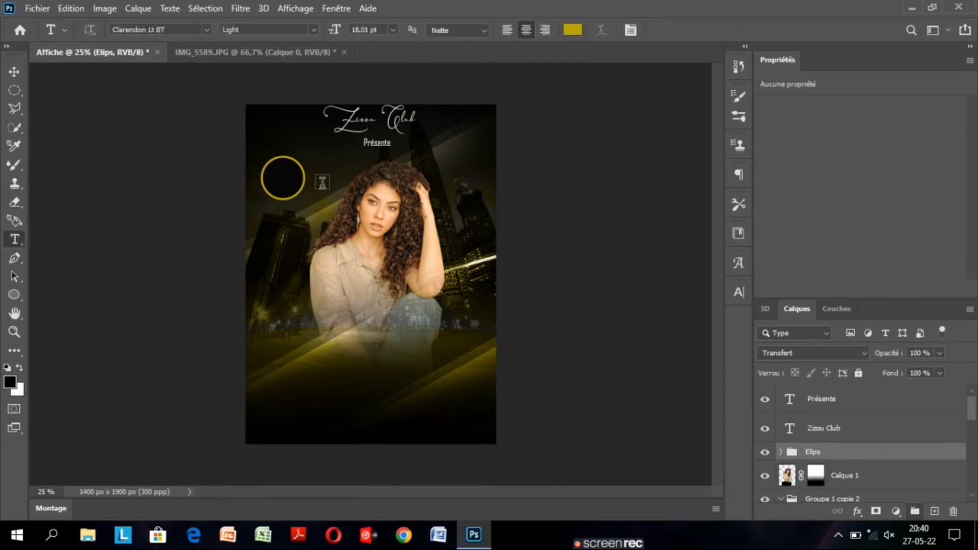
pyautogui.click(322, 182)
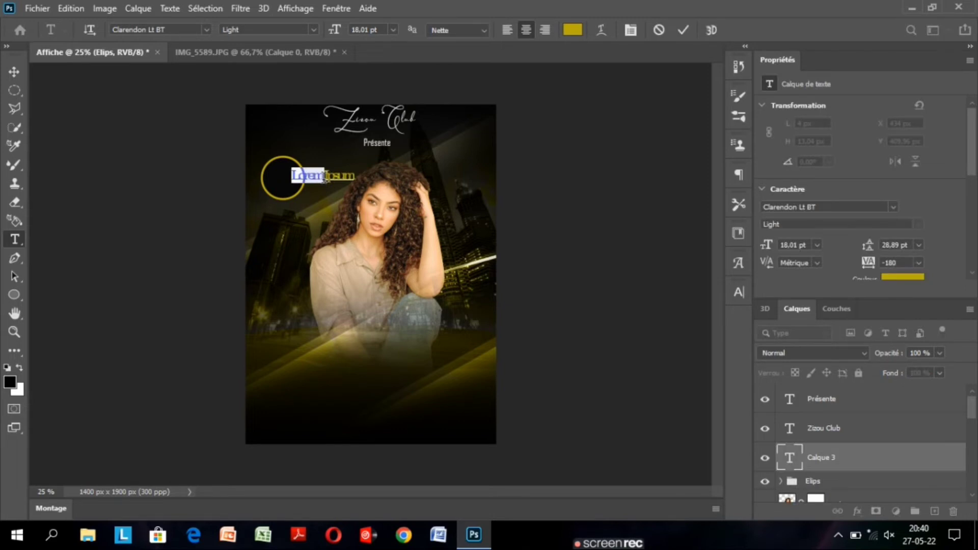
pyautogui.press('BackSpace')
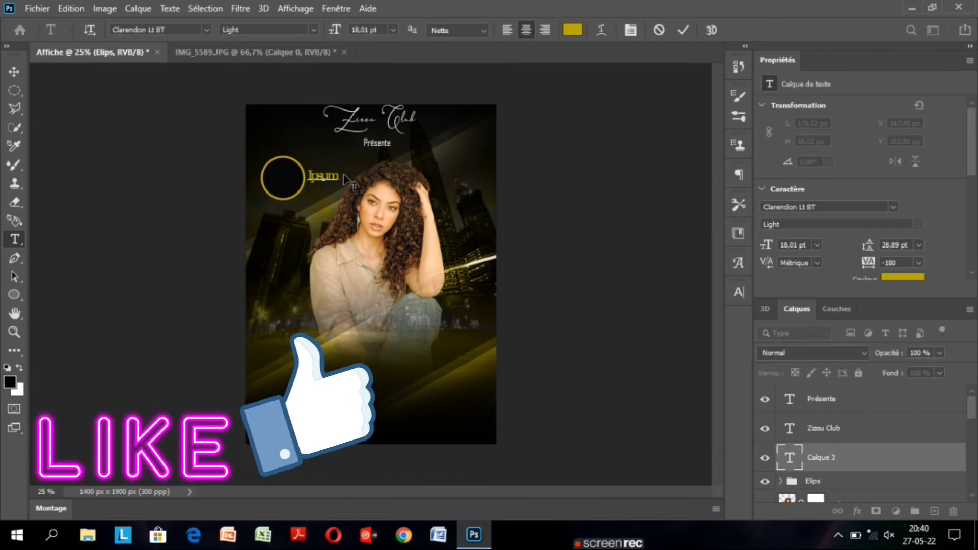
pyautogui.press('BackSpace')
pyautogui.press('BackSpace')
pyautogui.press('BackSpace')
pyautogui.press('BackSpace')
pyautogui.press('BackSpace')
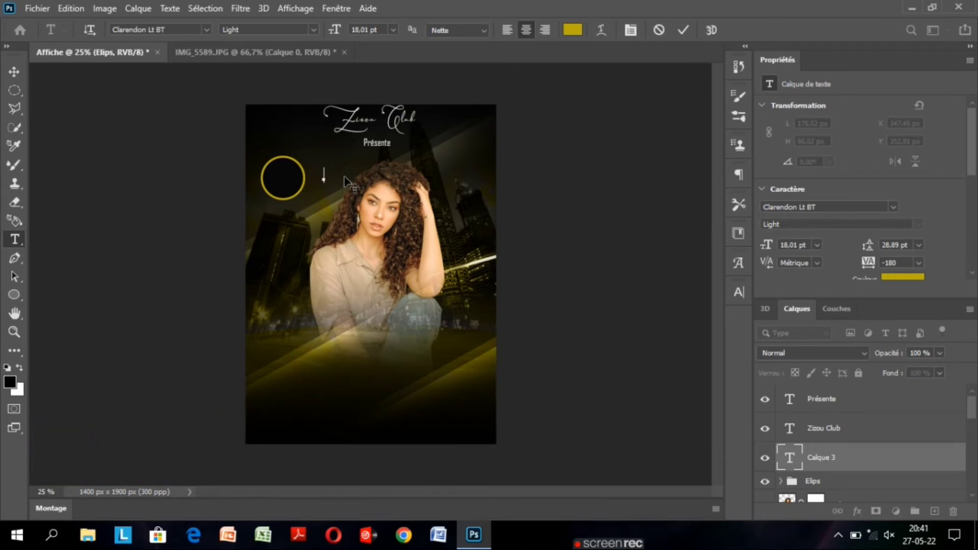
pyautogui.write('Ma')
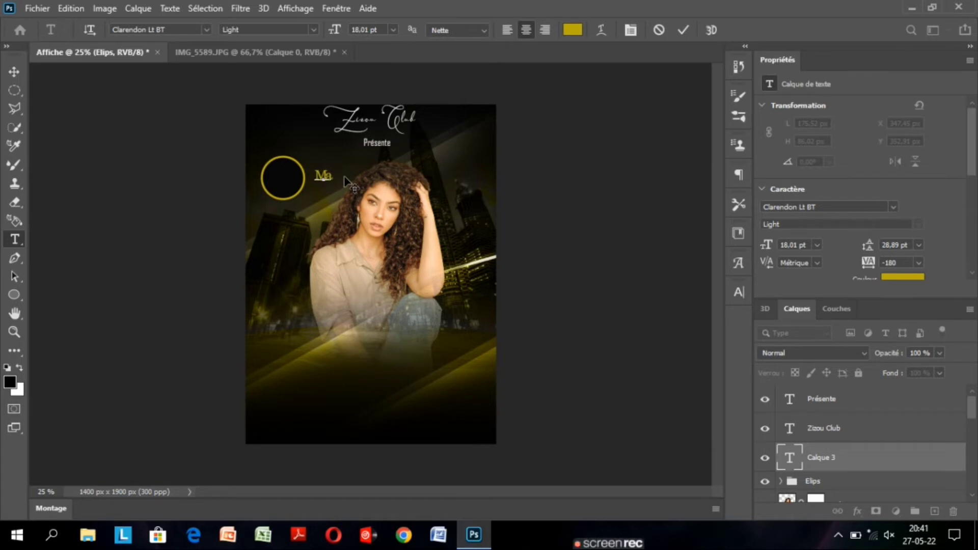
pyautogui.write('rdi')
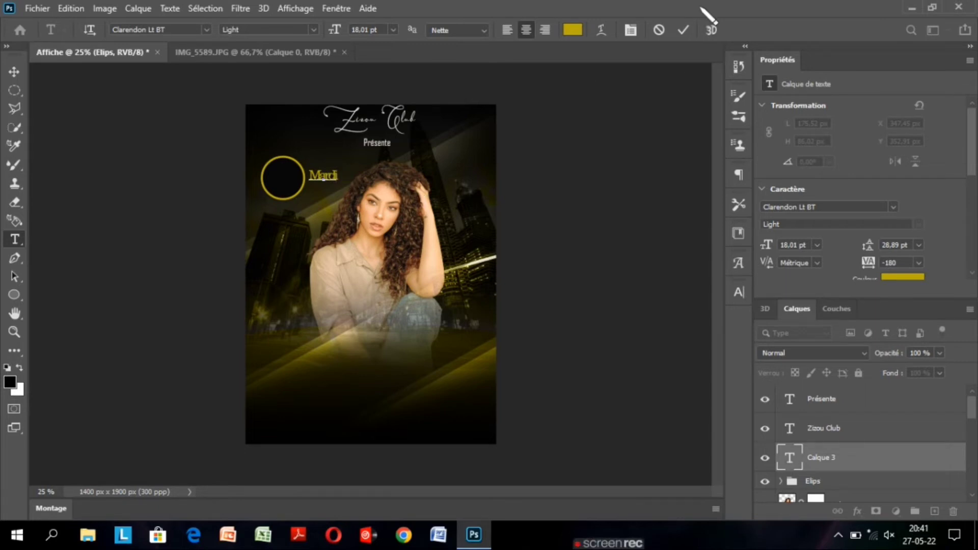
pyautogui.click(789, 458)
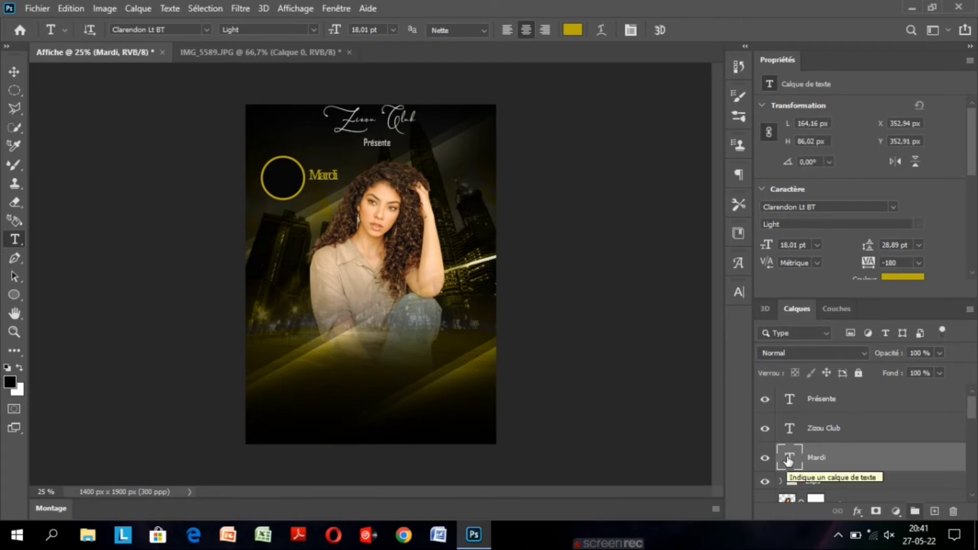
# Set the Mardi text to a font size of 16,01 pt and a tracking of -60.
pyautogui.doubleClick(788, 459)
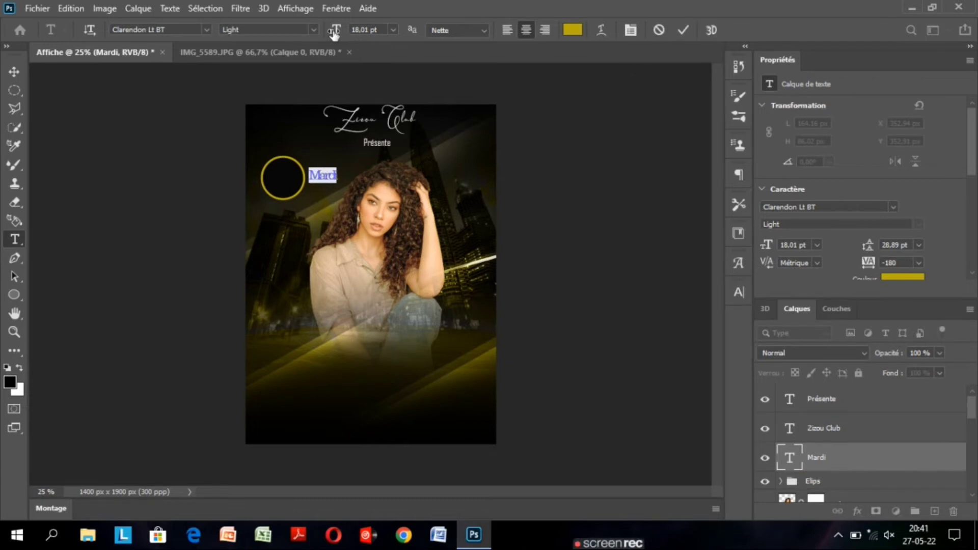
pyautogui.moveTo(334, 32); pyautogui.dragTo(333, 34)
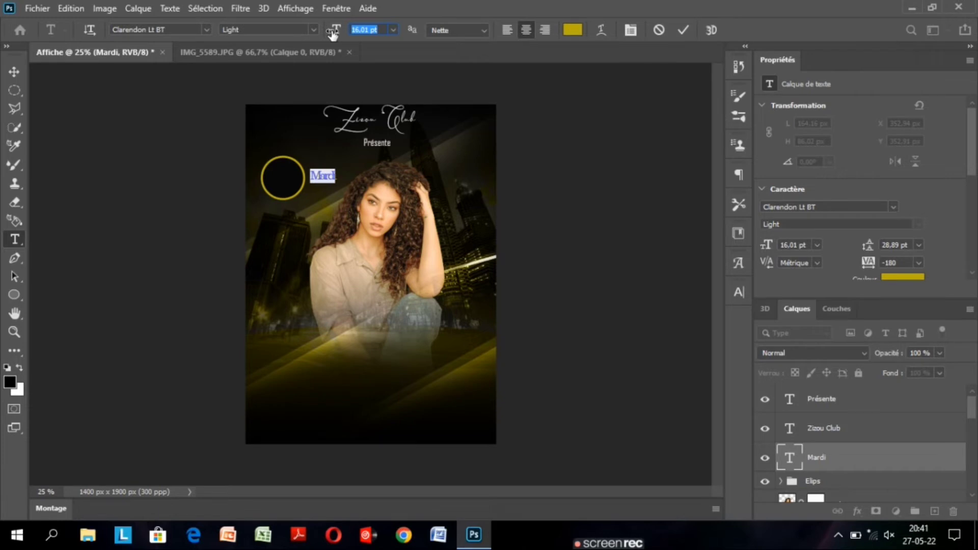
pyautogui.click(738, 292)
pyautogui.moveTo(661, 345); pyautogui.dragTo(663, 348)
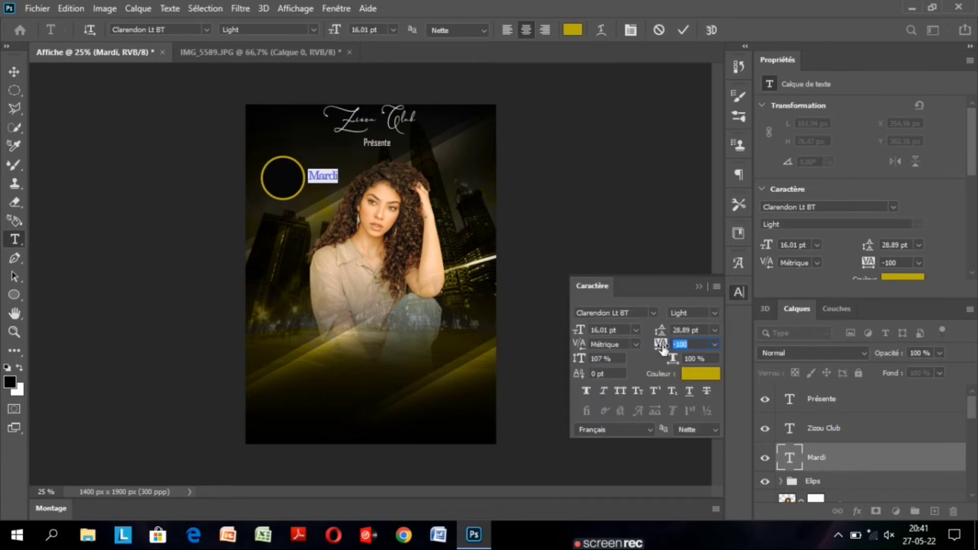
pyautogui.moveTo(663, 348); pyautogui.dragTo(668, 346)
pyautogui.click(682, 31)
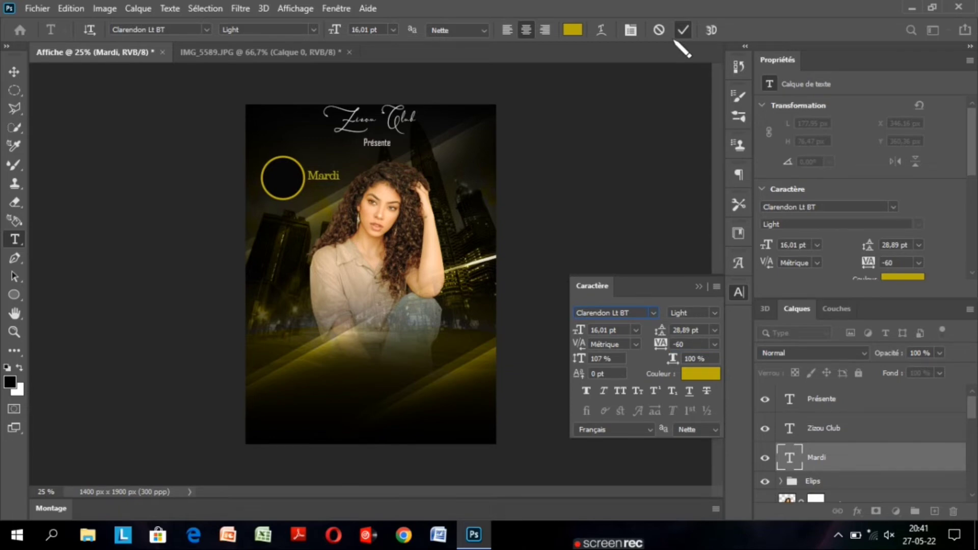
# Move the Mardi text into the upper half of the circle badge and set its font size to 14,01 pt.
pyautogui.click(14, 72)
pyautogui.moveTo(320, 180); pyautogui.dragTo(284, 176)
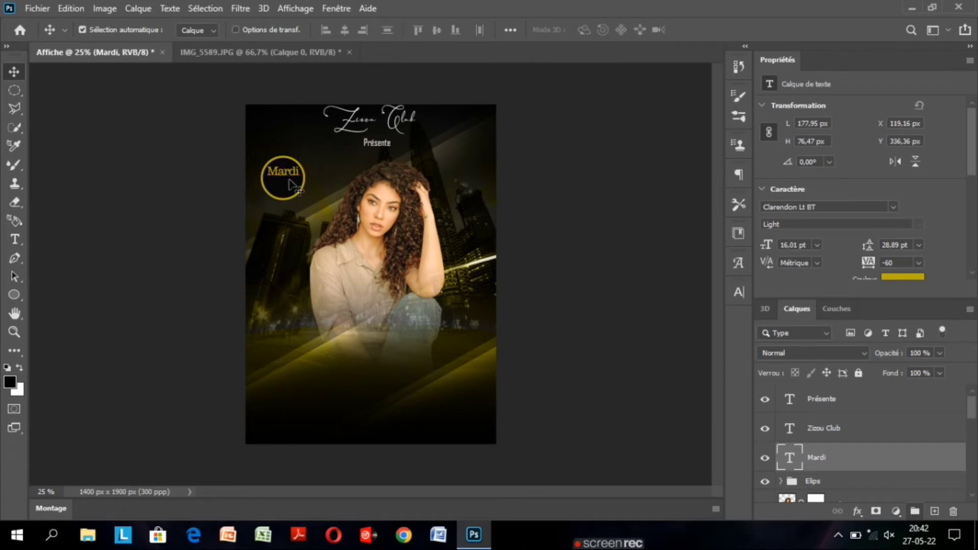
pyautogui.press('Up')
pyautogui.doubleClick(792, 461)
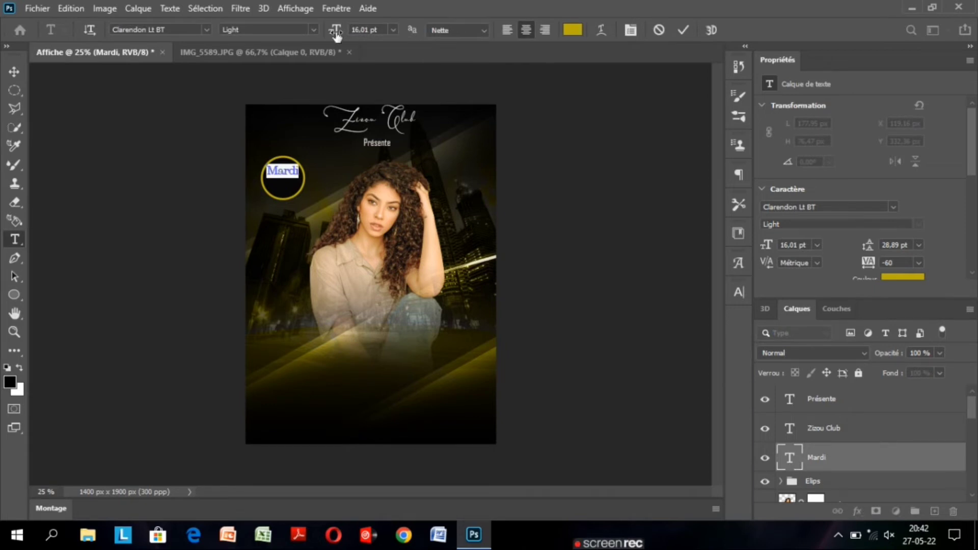
pyautogui.moveTo(337, 34); pyautogui.dragTo(336, 35)
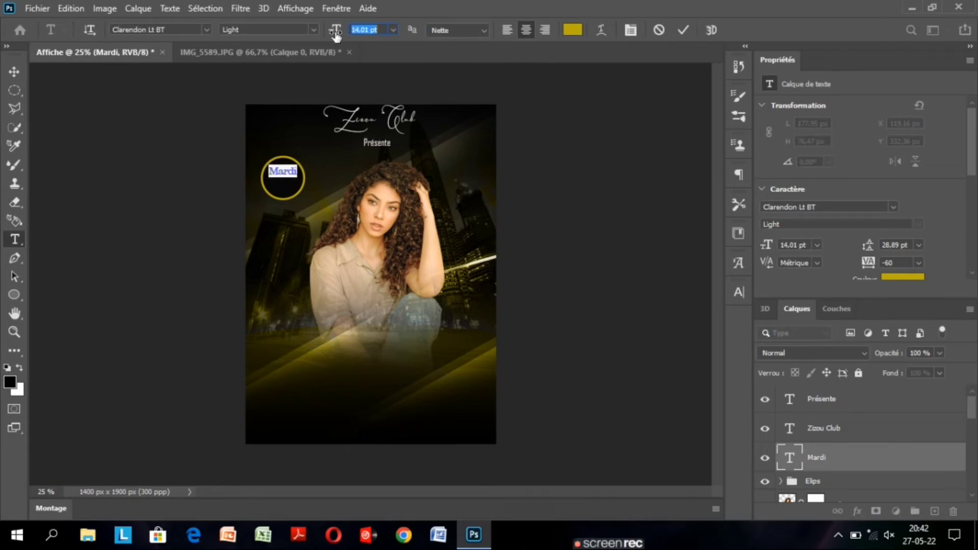
pyautogui.press('Escape')
# Duplicate the Mardi text just below the original inside the badge and change the copy's text to 31.
pyautogui.press('v')
pyautogui.hotkey('ctrl', 'j')
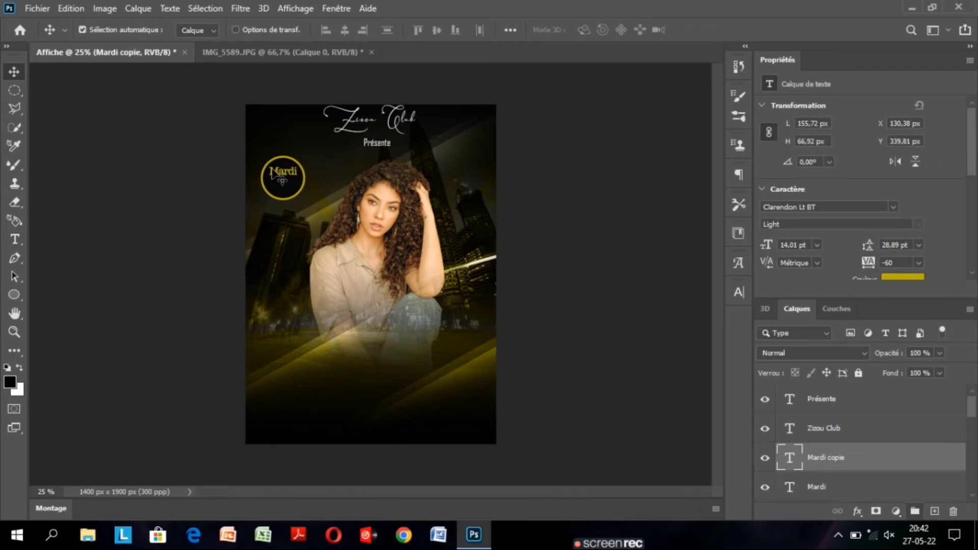
pyautogui.moveTo(283, 176); pyautogui.dragTo(284, 183)
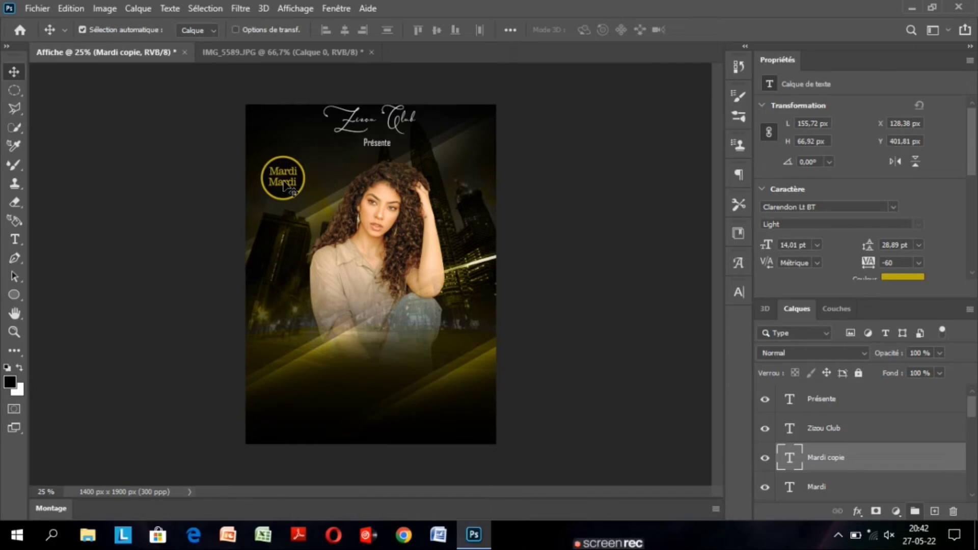
pyautogui.doubleClick(797, 462)
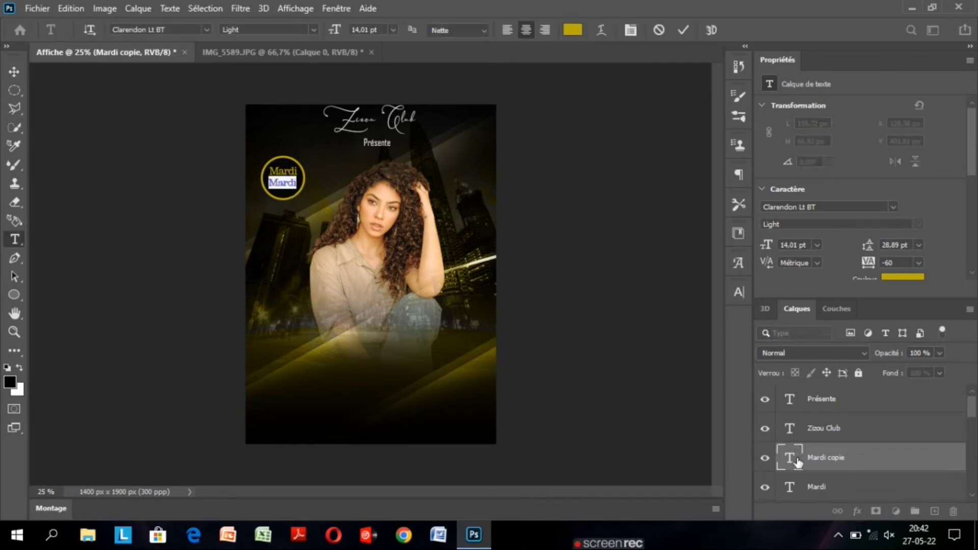
pyautogui.press('BackSpace')
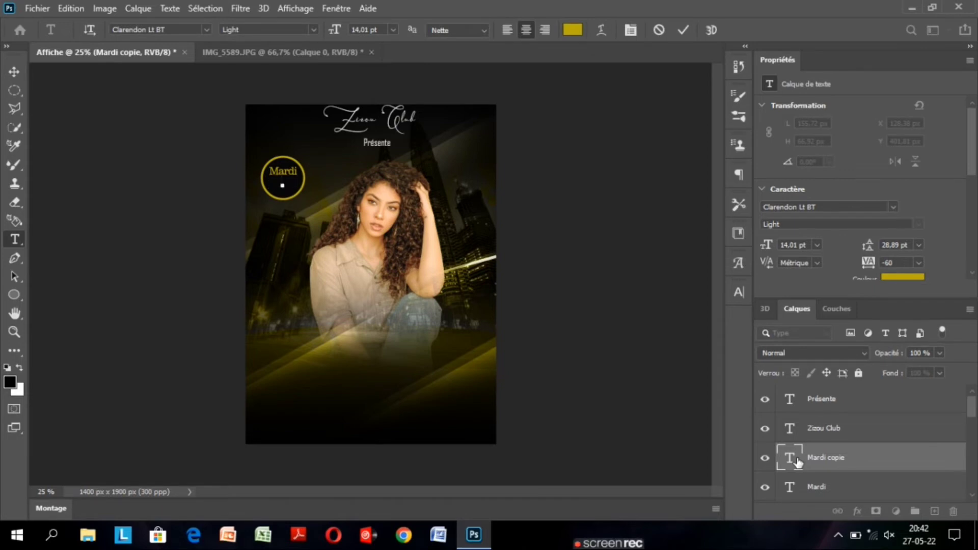
pyautogui.write('31')
# Set the 31 text to a font size of 21,01 pt and colour it white.
pyautogui.doubleClick(793, 461)
pyautogui.moveTo(333, 30); pyautogui.dragTo(337, 32)
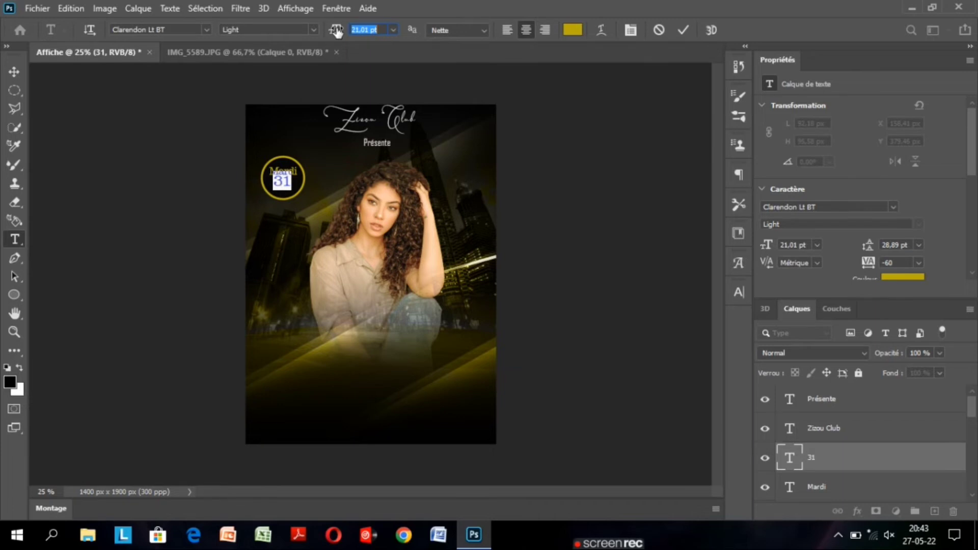
pyautogui.click(573, 29)
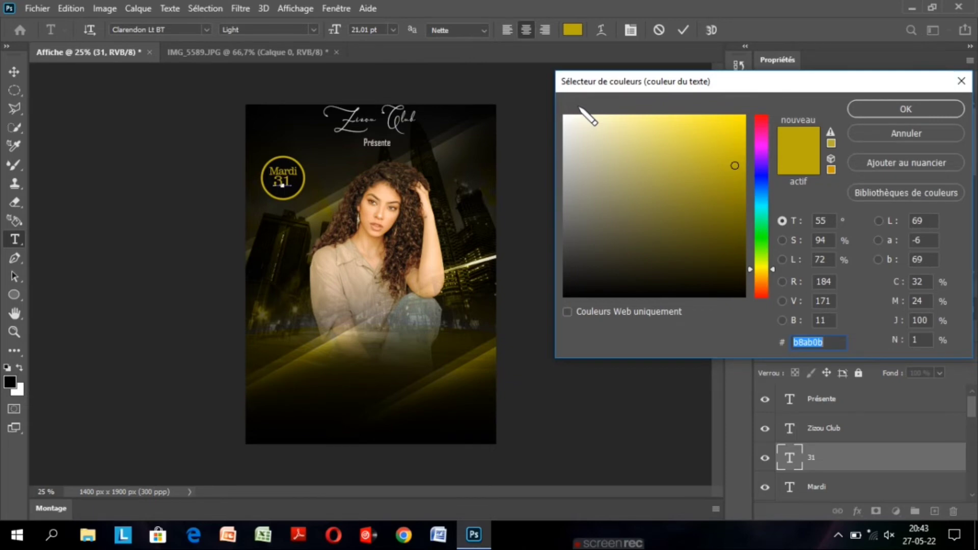
pyautogui.click(581, 116)
pyautogui.click(858, 109)
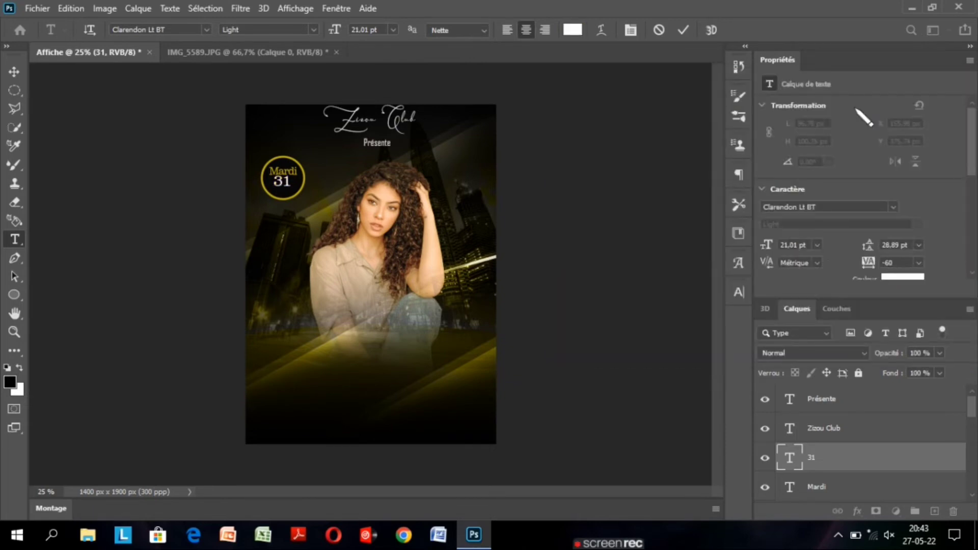
pyautogui.click(14, 71)
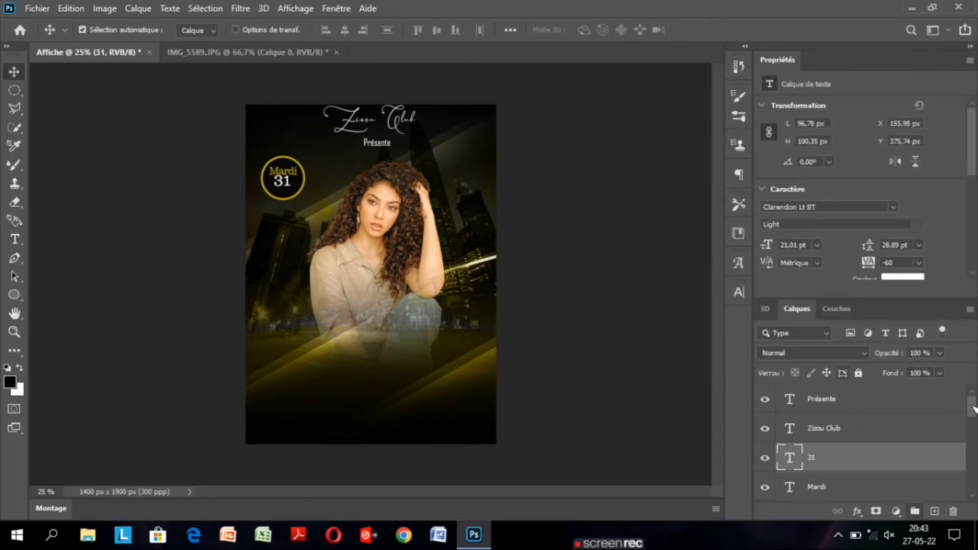
# Scale the Elips group proportionally to 115 % with Free Transform and shift it down to Y 443,02 px.
pyautogui.moveTo(974, 408)
pyautogui.mouseDown()
pyautogui.moveTo(975, 455)
pyautogui.moveTo(973, 417)
pyautogui.mouseUp()
pyautogui.doubleClick(778, 480)
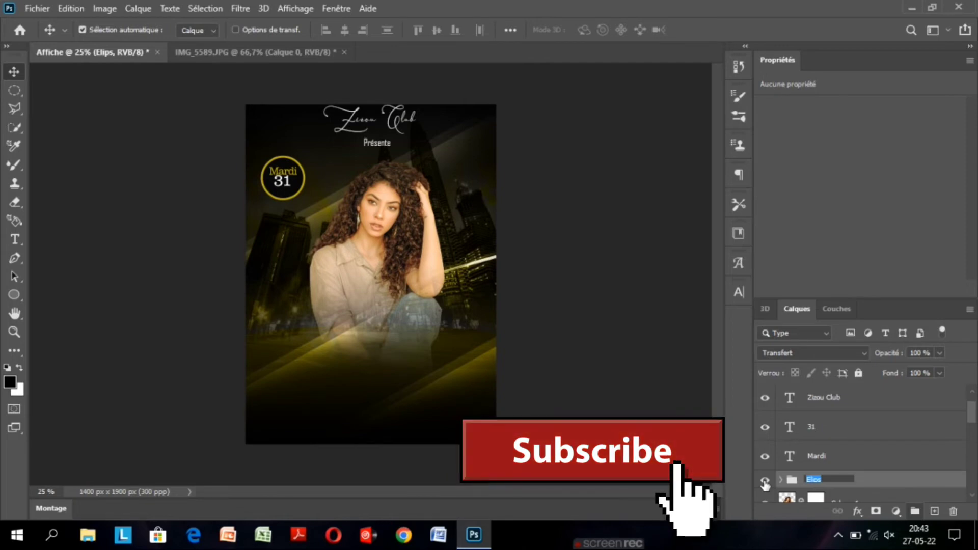
pyautogui.press('Return')
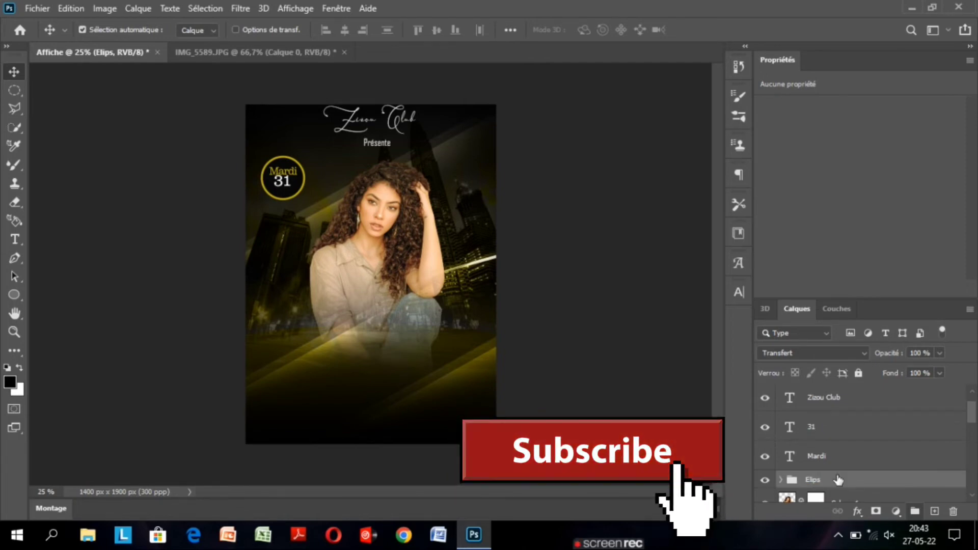
pyautogui.hotkey('ctrl', 't')
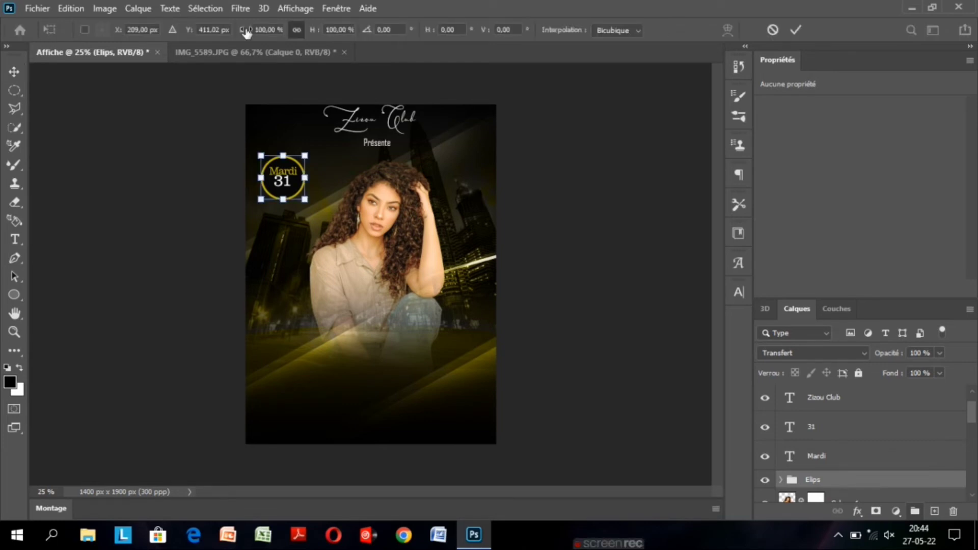
pyautogui.moveTo(246, 32); pyautogui.dragTo(258, 31)
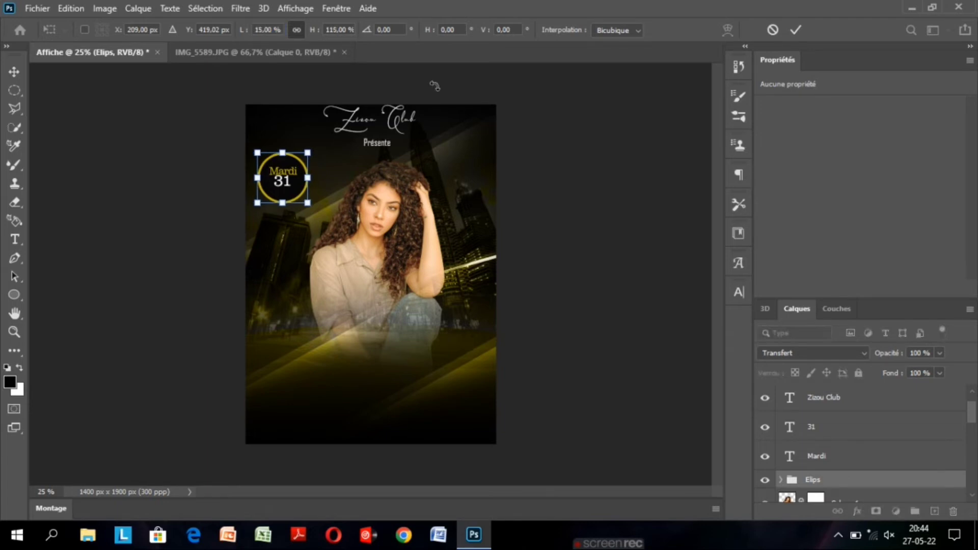
pyautogui.hotkey('shift', 'Down')
pyautogui.hotkey('shift', 'Down')
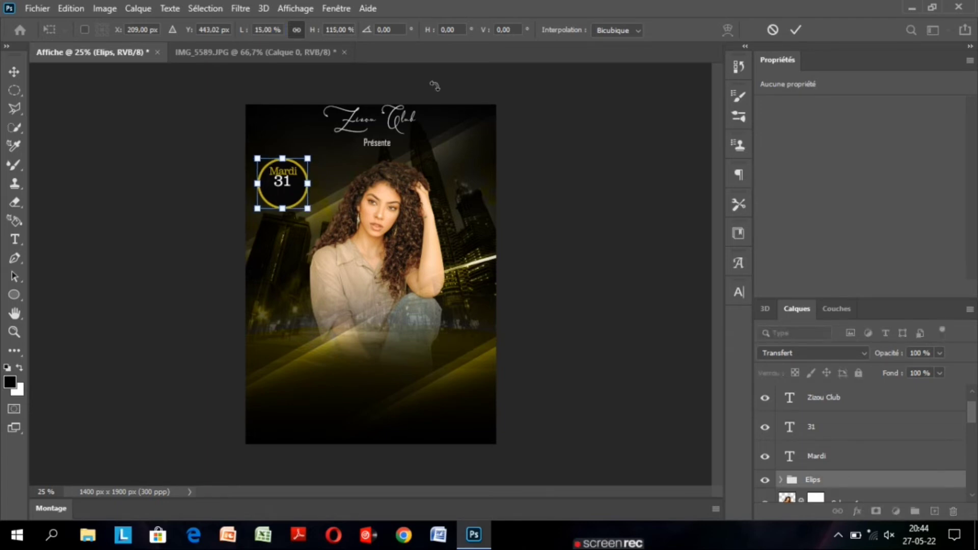
pyautogui.click(797, 34)
# Duplicate the Mardi text below the 31 inside the circle badge and change the copy's text to Mai.
pyautogui.hotkey('ctrl', '+')
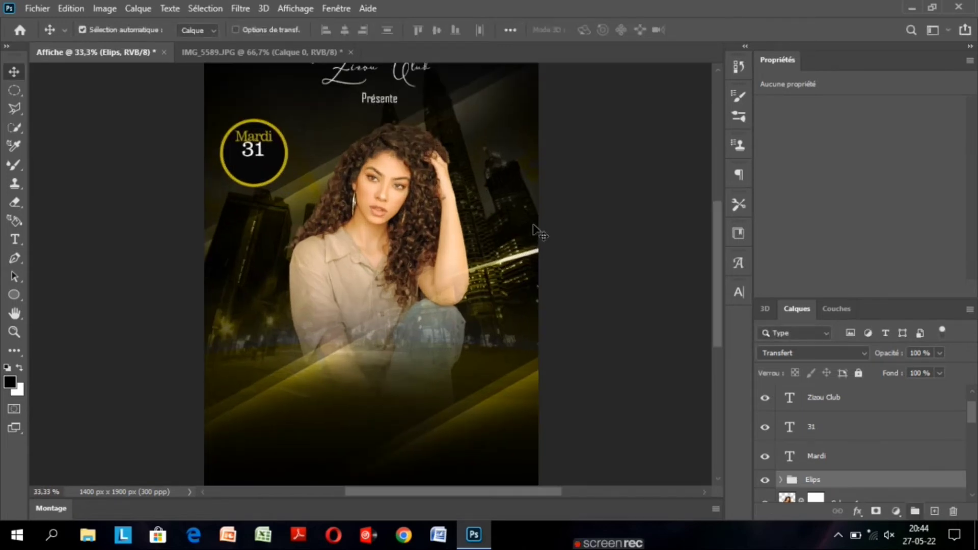
pyautogui.hotkey('ctrl', '+')
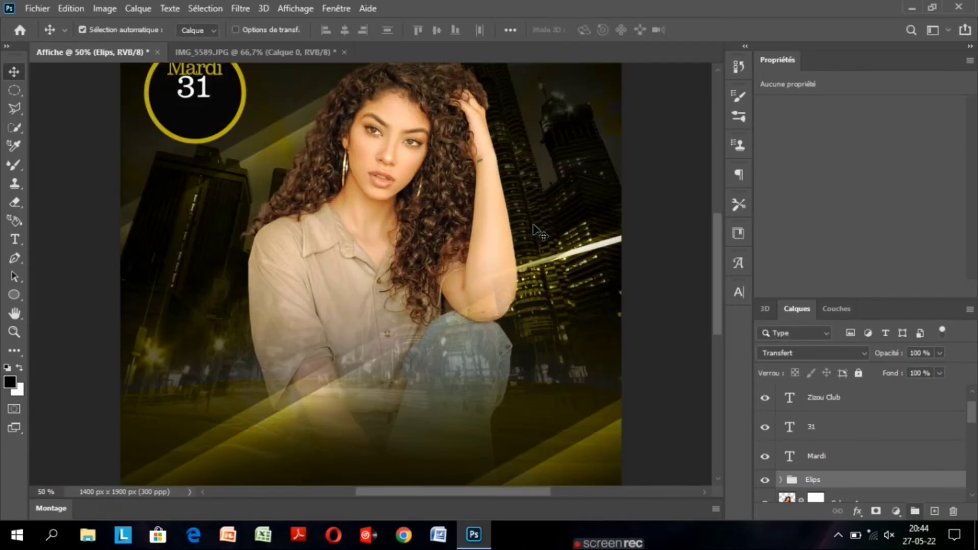
pyautogui.hotkey('ctrl', '-')
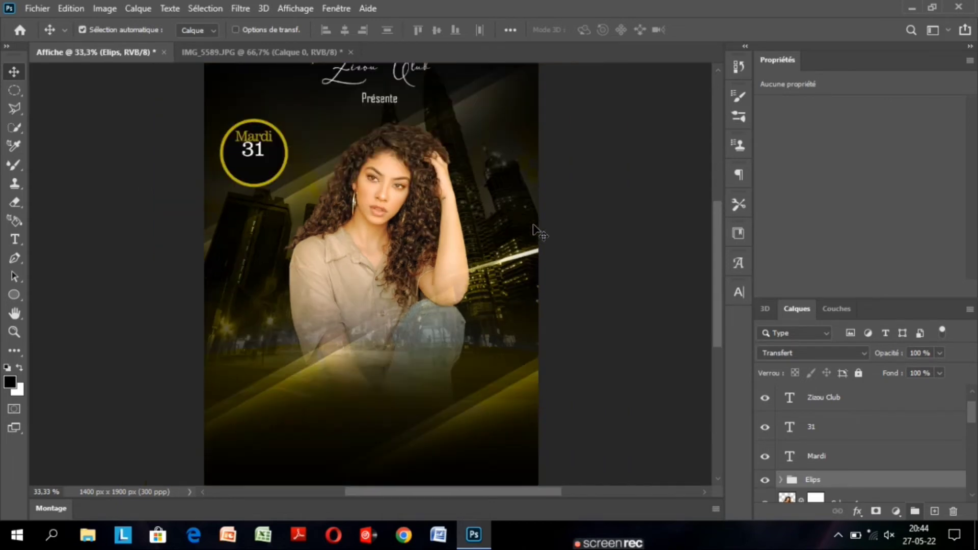
pyautogui.scroll(-3, 973, 425)
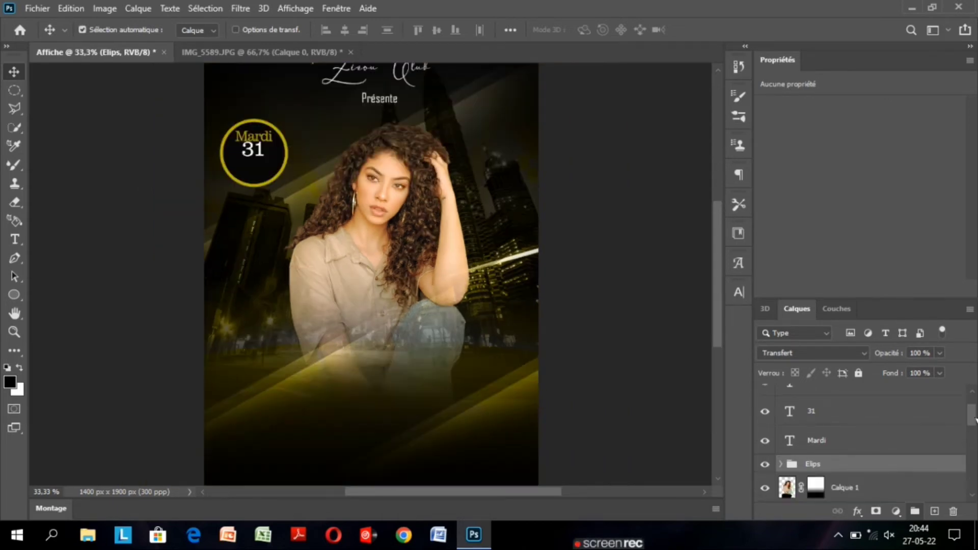
pyautogui.moveTo(975, 426)
pyautogui.mouseDown()
pyautogui.moveTo(972, 392)
pyautogui.moveTo(973, 434)
pyautogui.mouseUp()
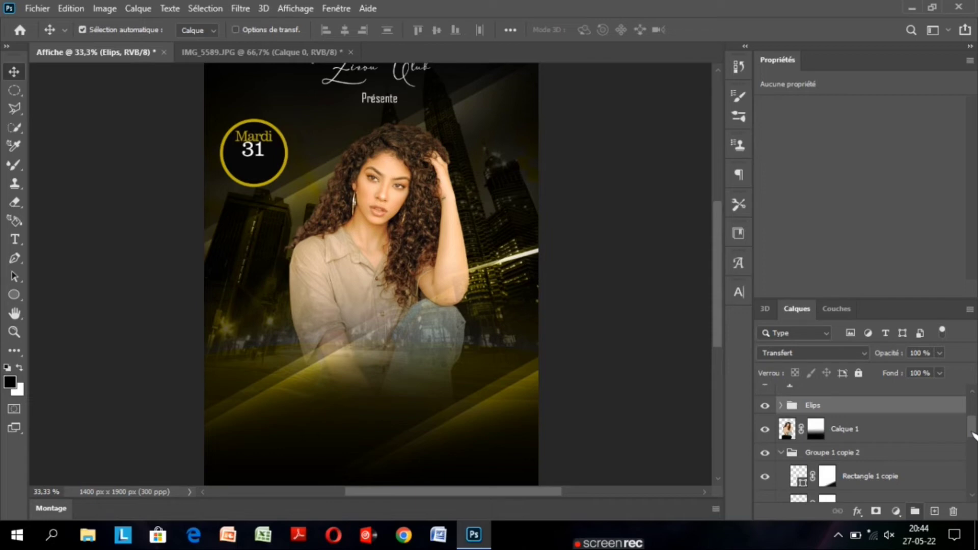
pyautogui.moveTo(974, 434); pyautogui.dragTo(974, 410)
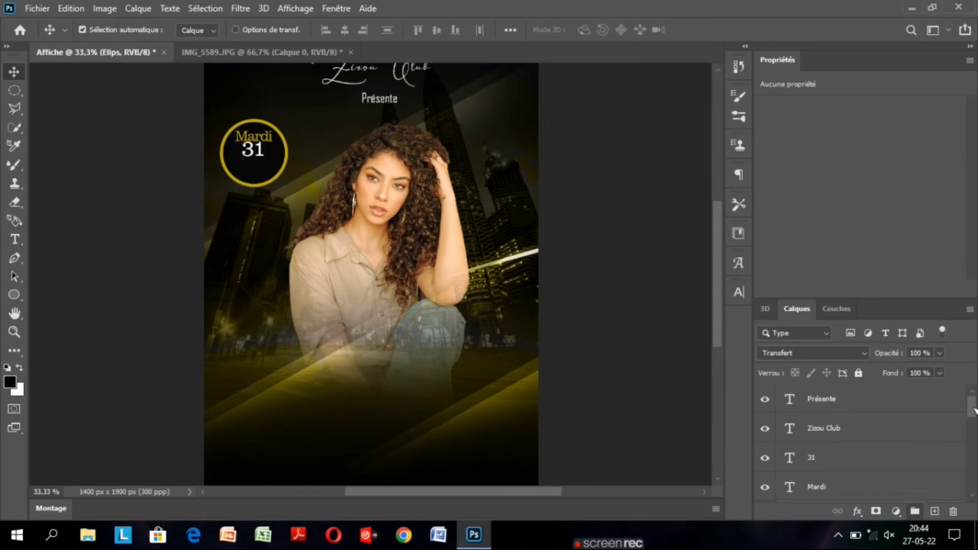
pyautogui.moveTo(973, 410)
pyautogui.mouseDown()
pyautogui.moveTo(974, 482)
pyautogui.moveTo(968, 426)
pyautogui.mouseUp()
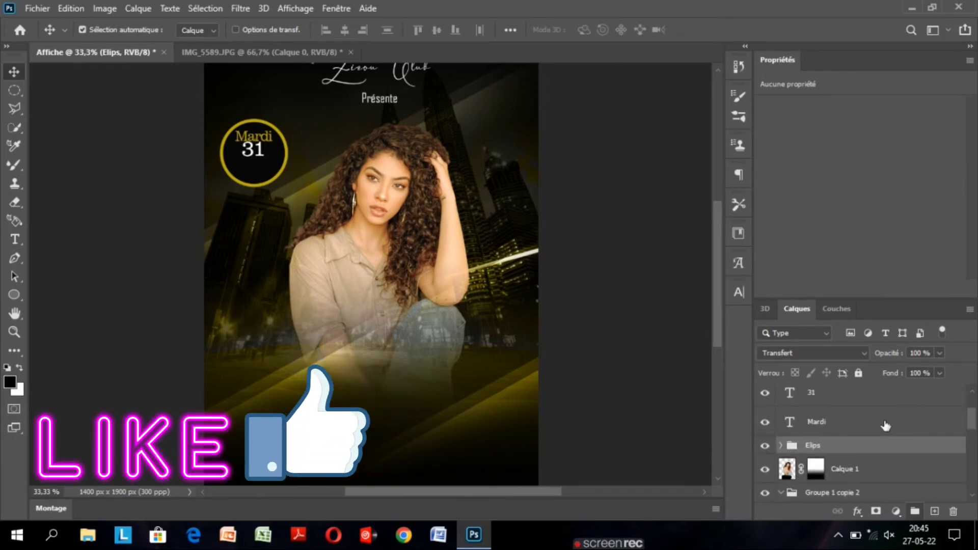
pyautogui.click(886, 426)
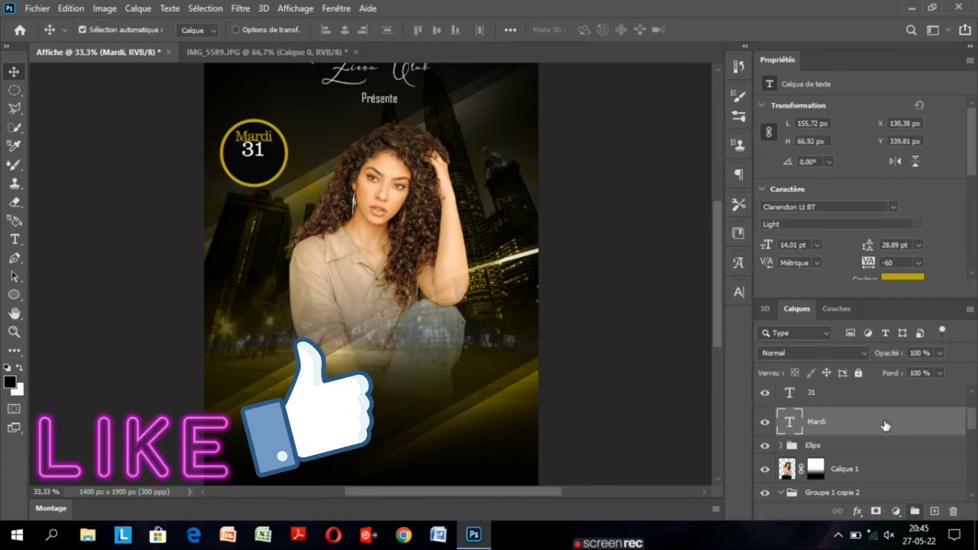
pyautogui.moveTo(261, 140); pyautogui.dragTo(260, 170)
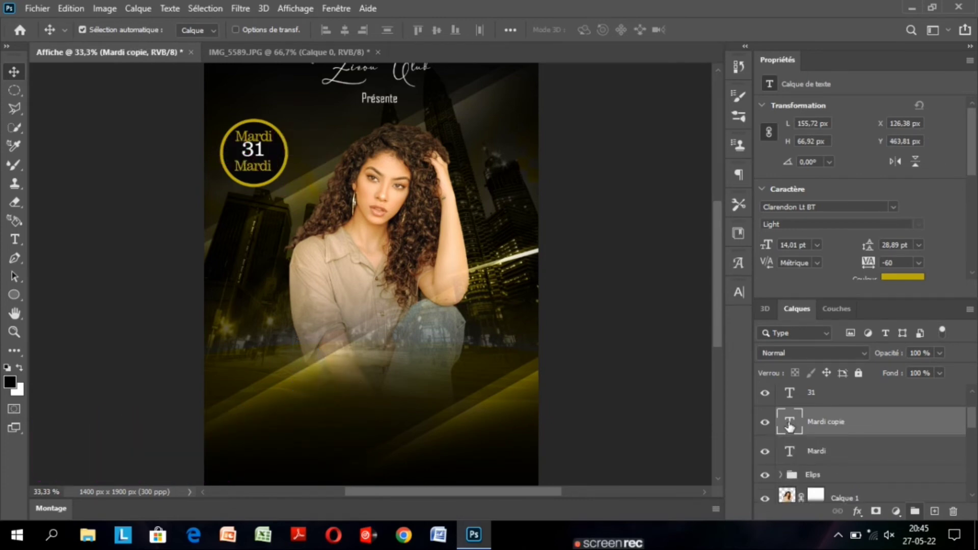
pyautogui.doubleClick(789, 426)
pyautogui.press('BackSpace')
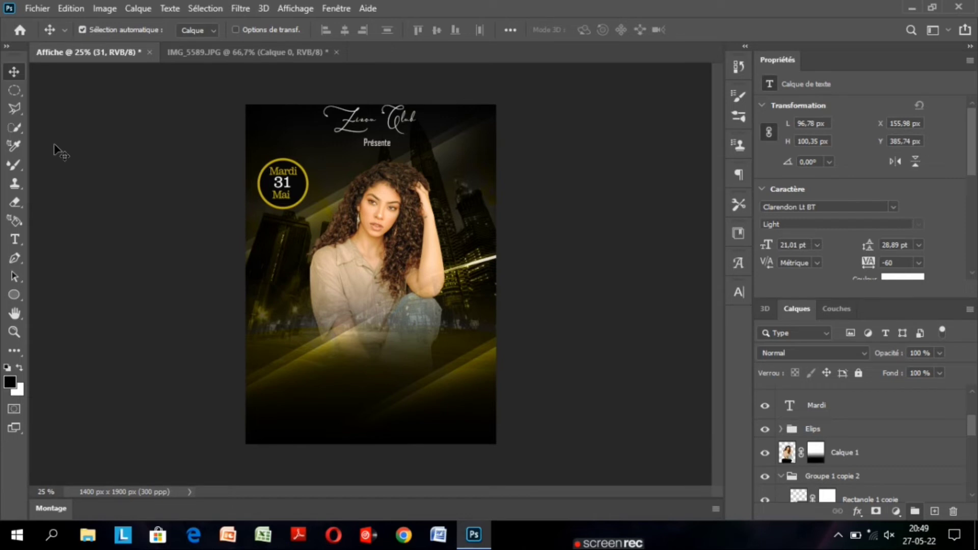
# Add the text Party over the lower part of the poster in Britannic Bold at 129,01 pt.
pyautogui.press('t')
pyautogui.click(343, 377)
pyautogui.write('Part')
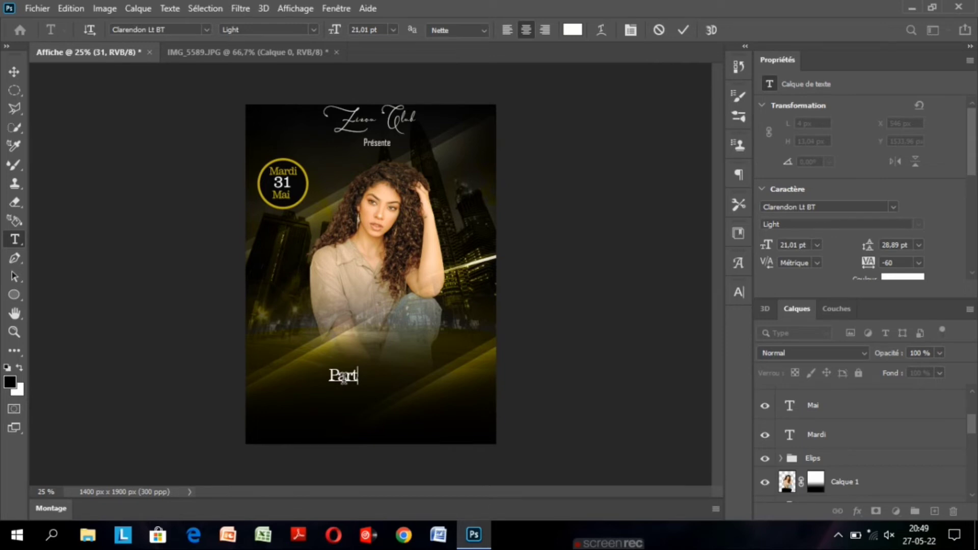
pyautogui.write('y')
pyautogui.hotkey('ctrl', 'a')
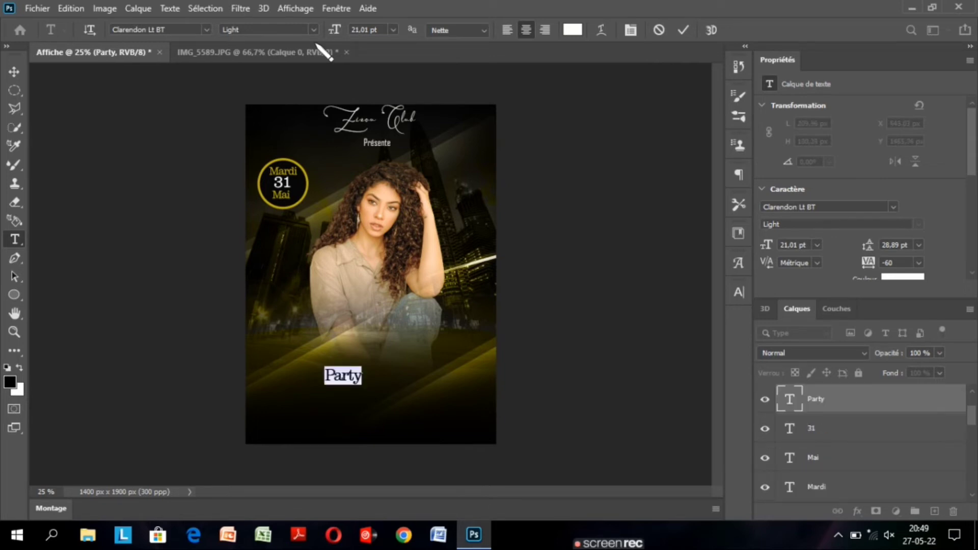
pyautogui.click(207, 30)
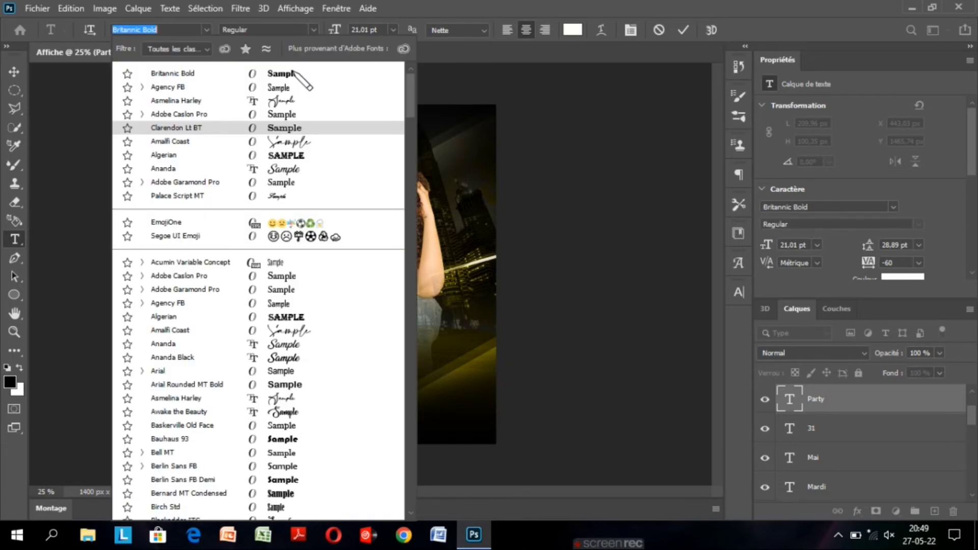
pyautogui.moveTo(336, 29); pyautogui.dragTo(410, 34)
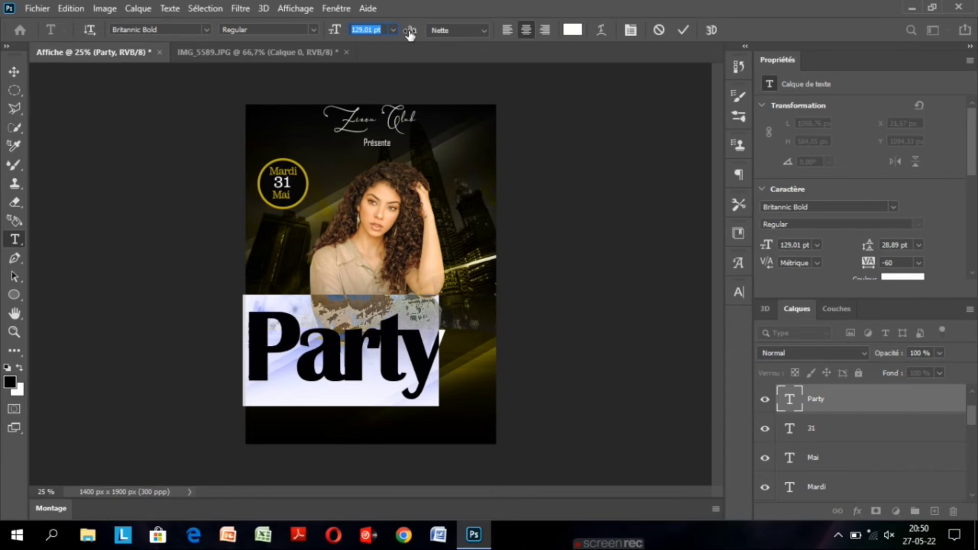
# Set the Party text's tracking to 100 and commit the text edit.
pyautogui.click(410, 31)
pyautogui.moveTo(659, 345); pyautogui.dragTo(669, 345)
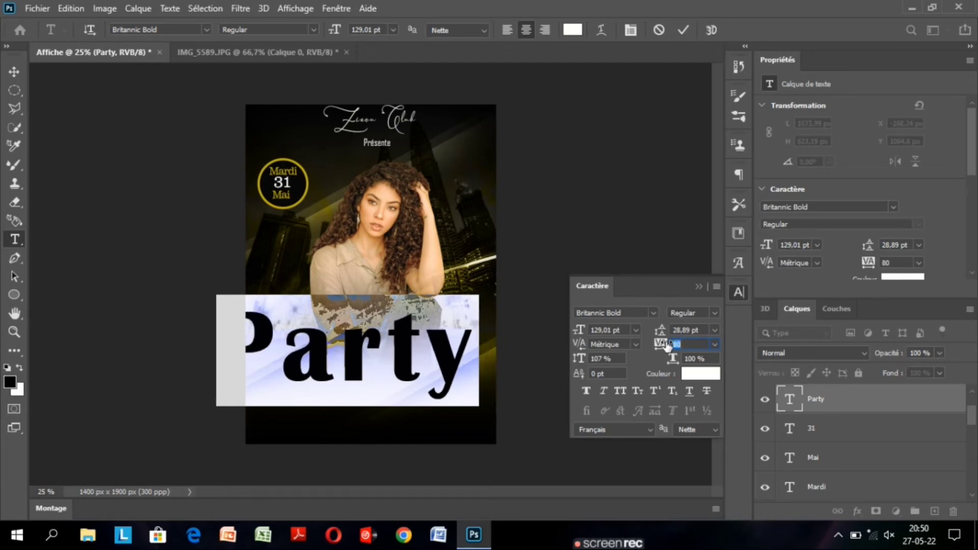
pyautogui.moveTo(668, 347); pyautogui.dragTo(672, 346)
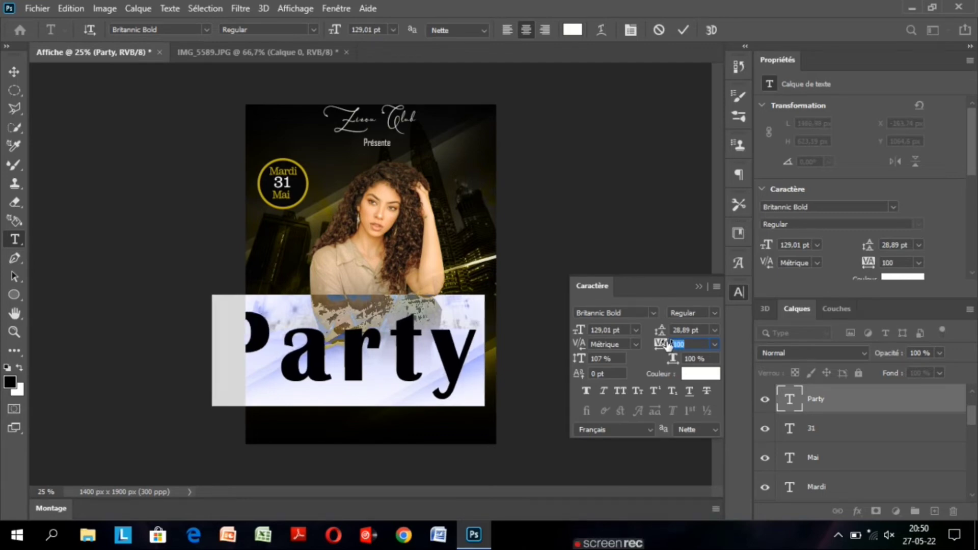
pyautogui.click(651, 314)
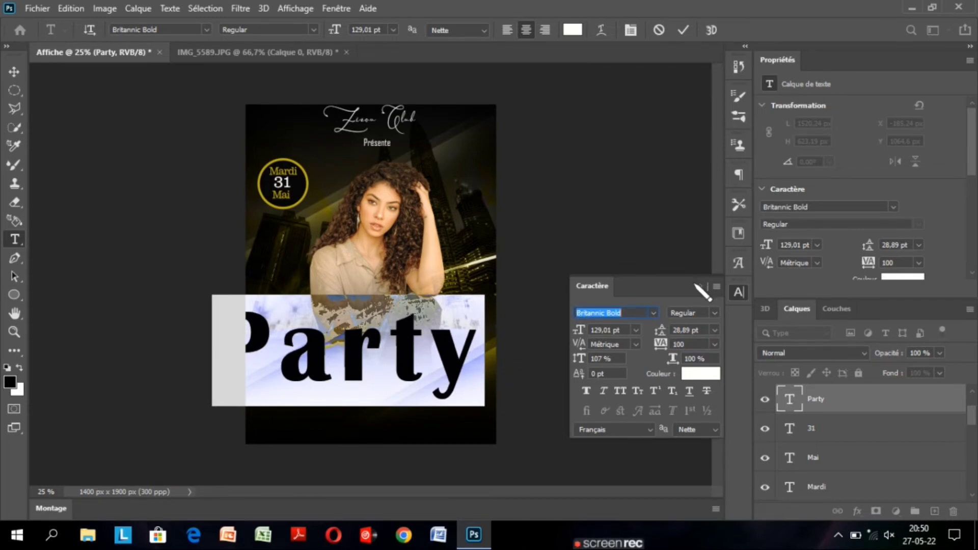
pyautogui.click(697, 285)
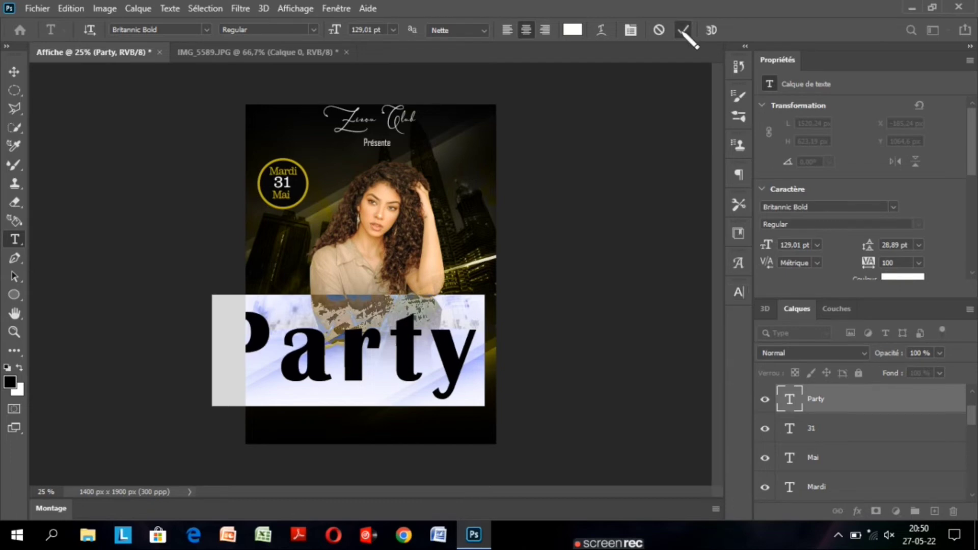
pyautogui.click(682, 30)
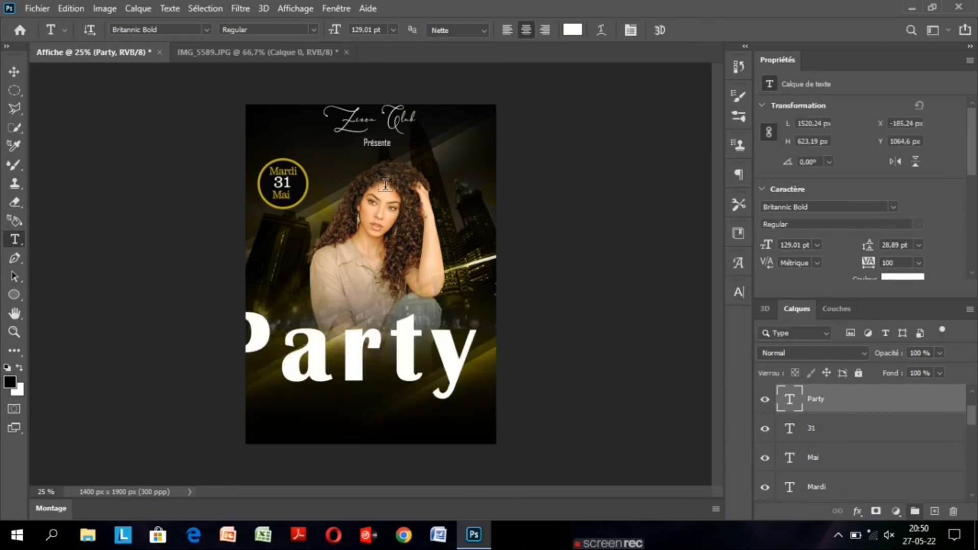
# Free Transform the Party text to 89,09 % width, 71,78 % height and -27,68° rotation, placing it diagonally across the poster's lower half.
pyautogui.click(14, 72)
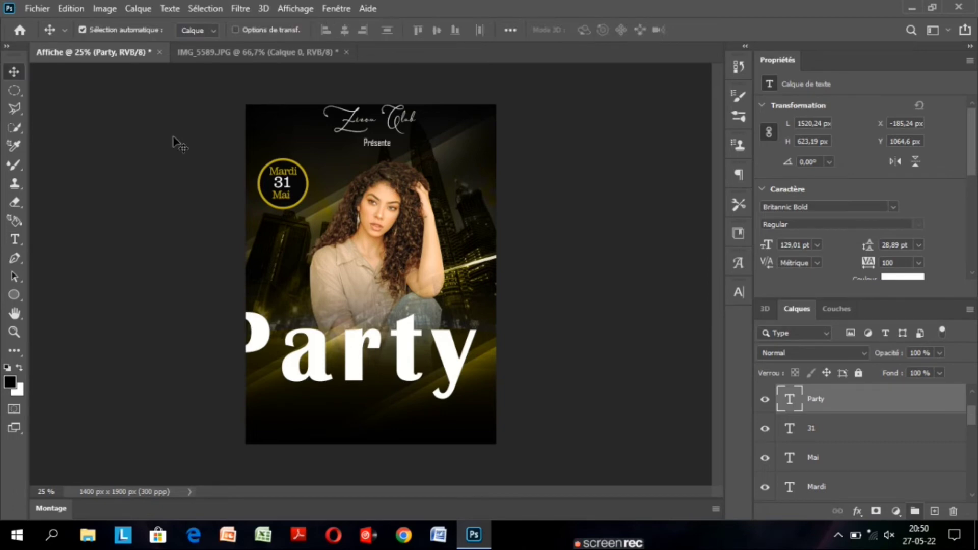
pyautogui.hotkey('ctrl', 't')
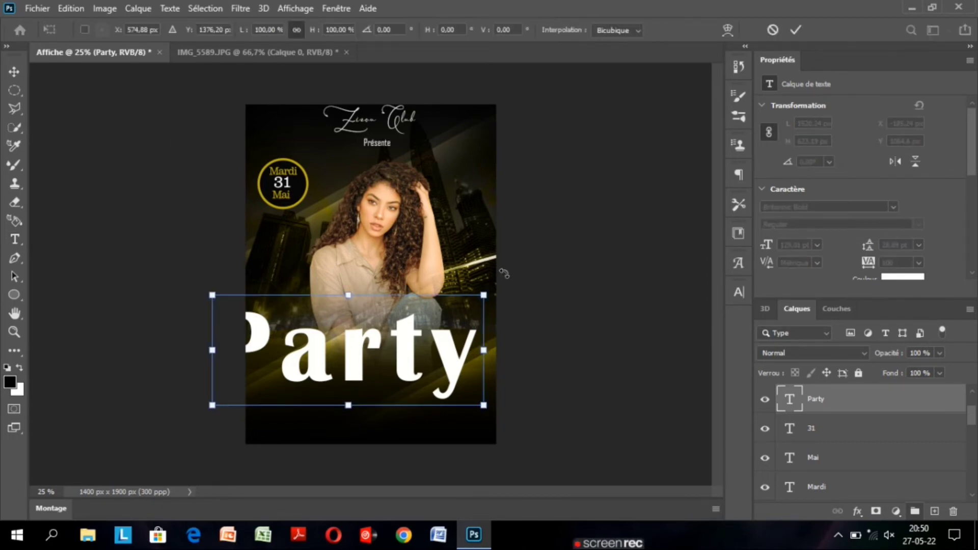
pyautogui.moveTo(426, 331); pyautogui.dragTo(460, 310)
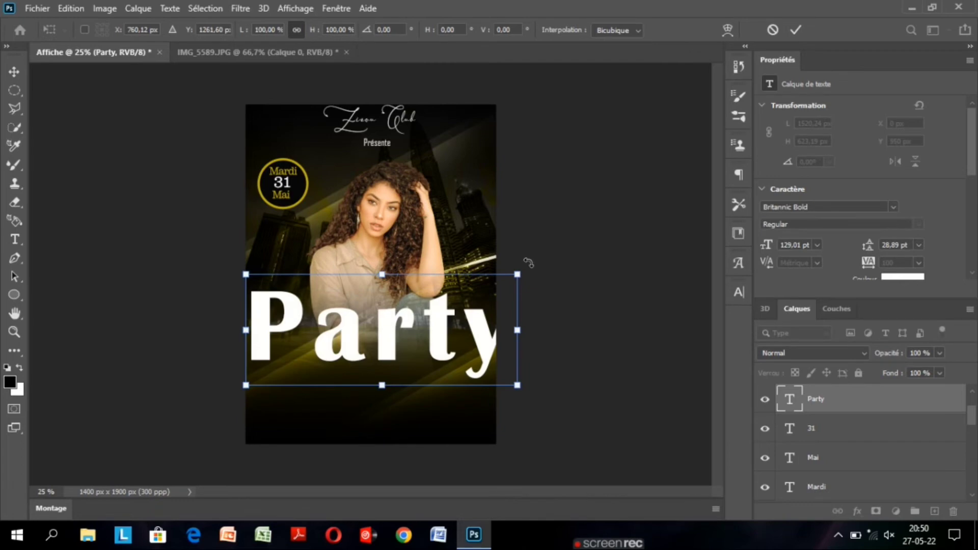
pyautogui.moveTo(529, 263); pyautogui.dragTo(465, 239)
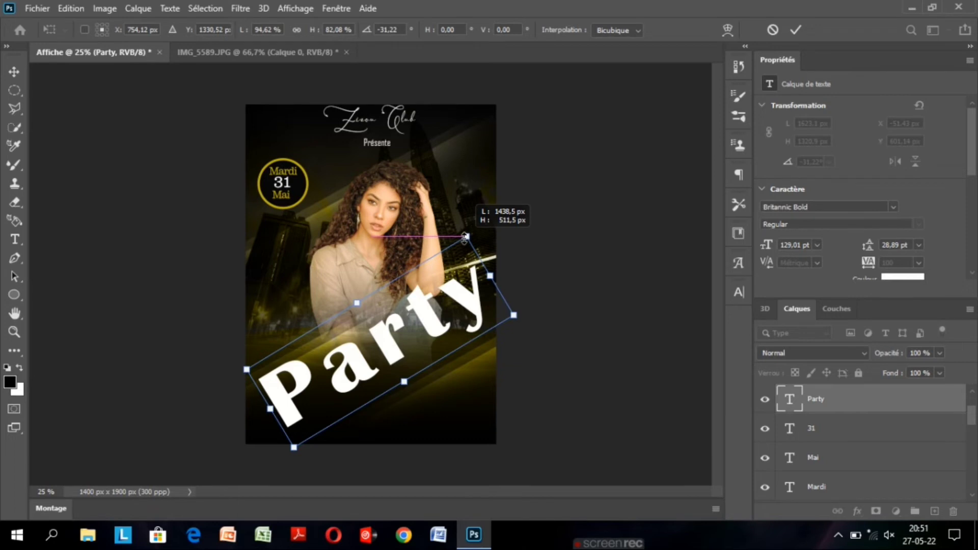
pyautogui.moveTo(464, 237); pyautogui.dragTo(517, 181)
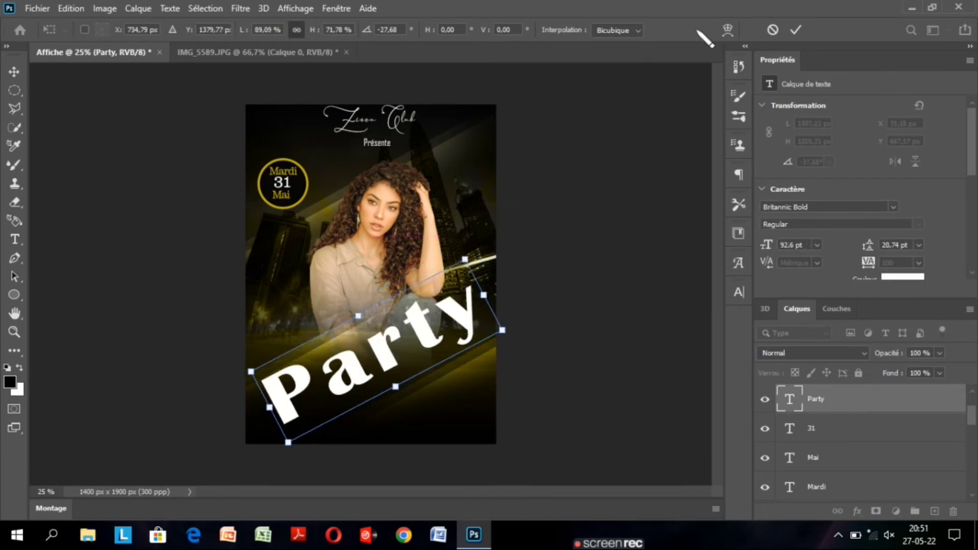
pyautogui.click(796, 30)
pyautogui.moveTo(381, 349); pyautogui.dragTo(378, 344)
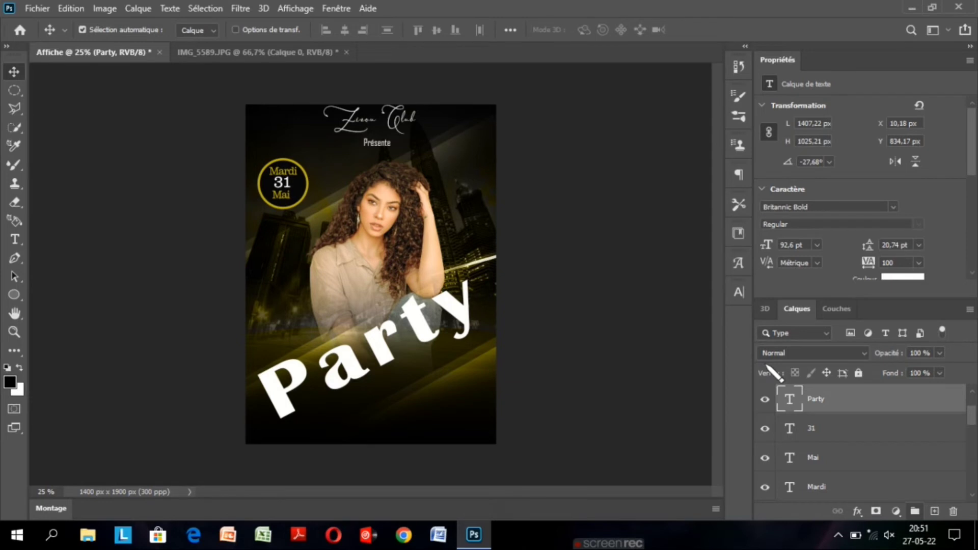
# Set the Party text's font size to 94,6 pt and shift it to X 10,25 px, Y 852,57 px.
pyautogui.doubleClick(789, 399)
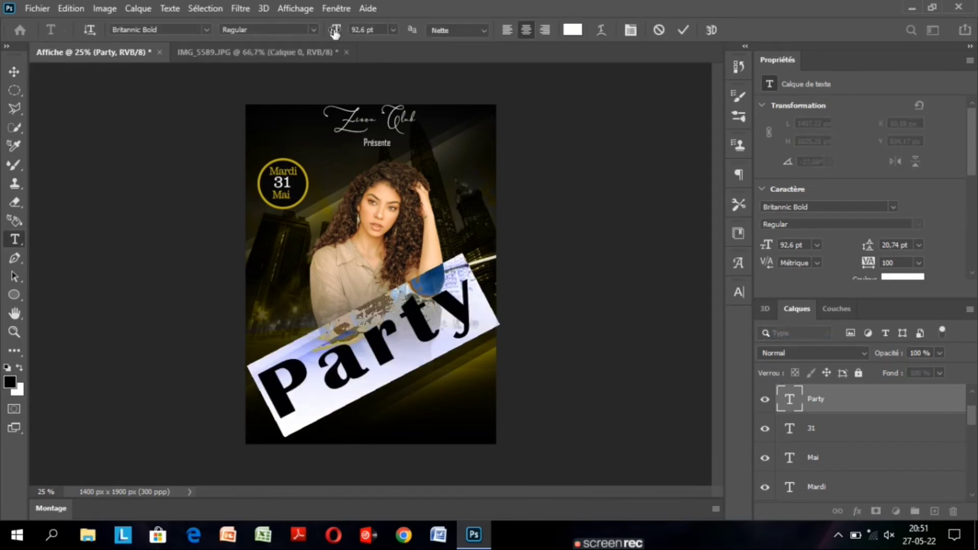
pyautogui.moveTo(335, 30); pyautogui.dragTo(335, 32)
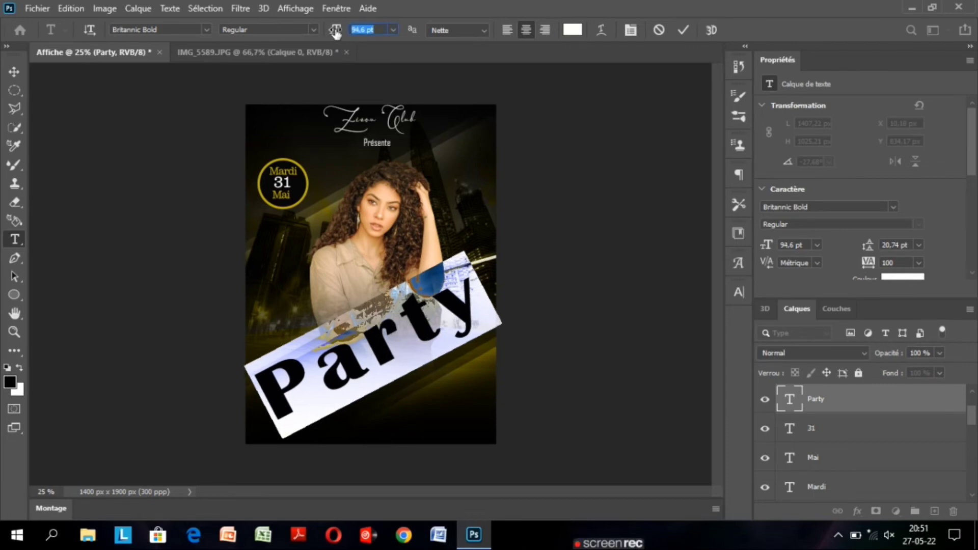
pyautogui.click(684, 30)
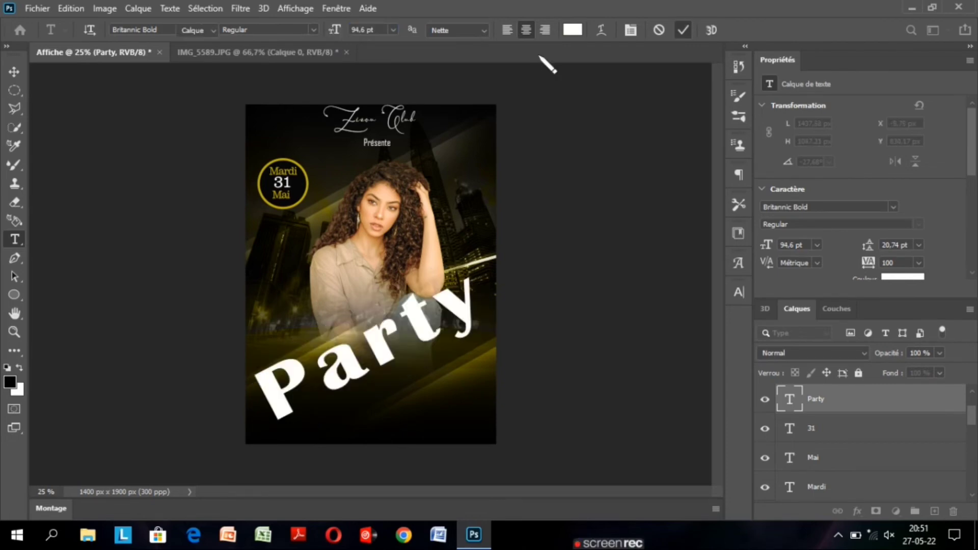
pyautogui.press('v')
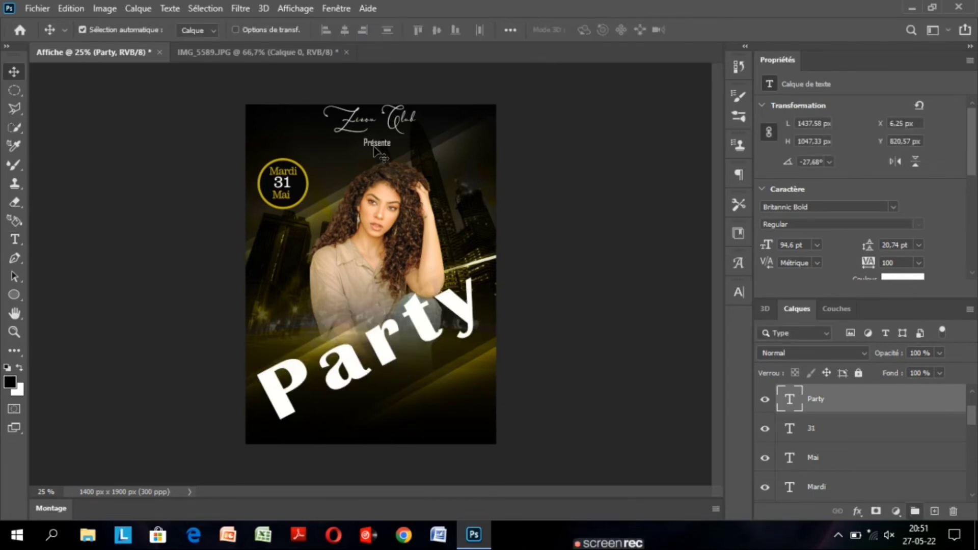
pyautogui.press('Right')
pyautogui.press('Right')
pyautogui.press('Right')
pyautogui.press('Right')
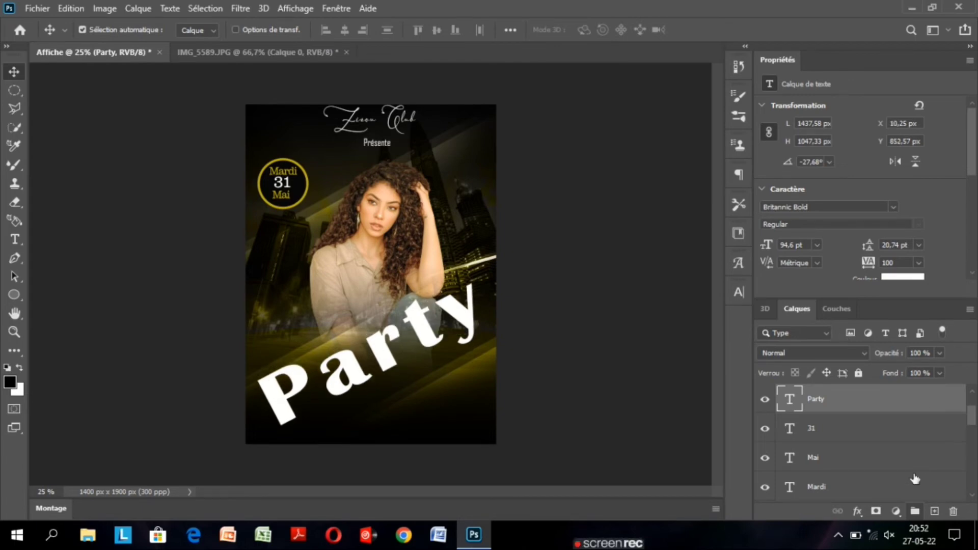
# Colour the Party text dark gold with the hex value b8ab0b.
pyautogui.doubleClick(939, 409)
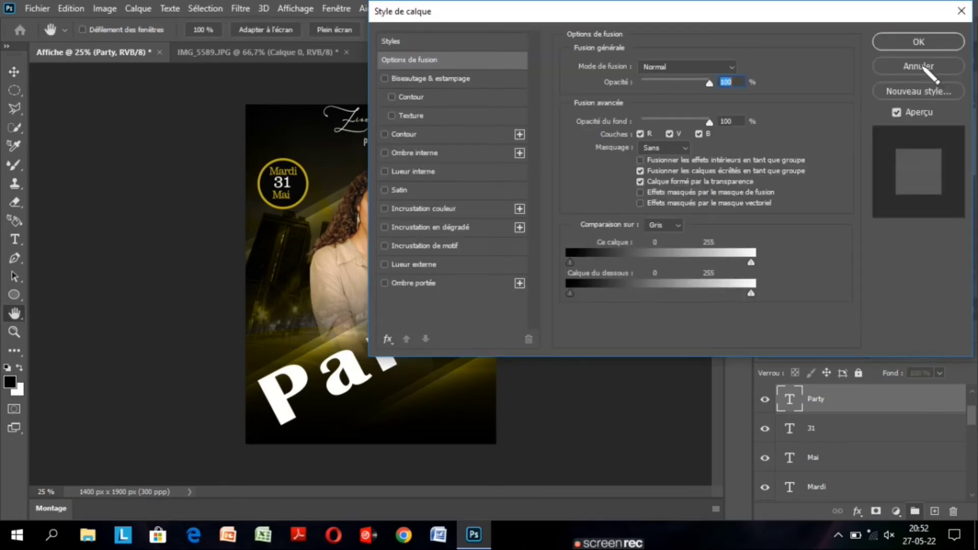
pyautogui.click(920, 66)
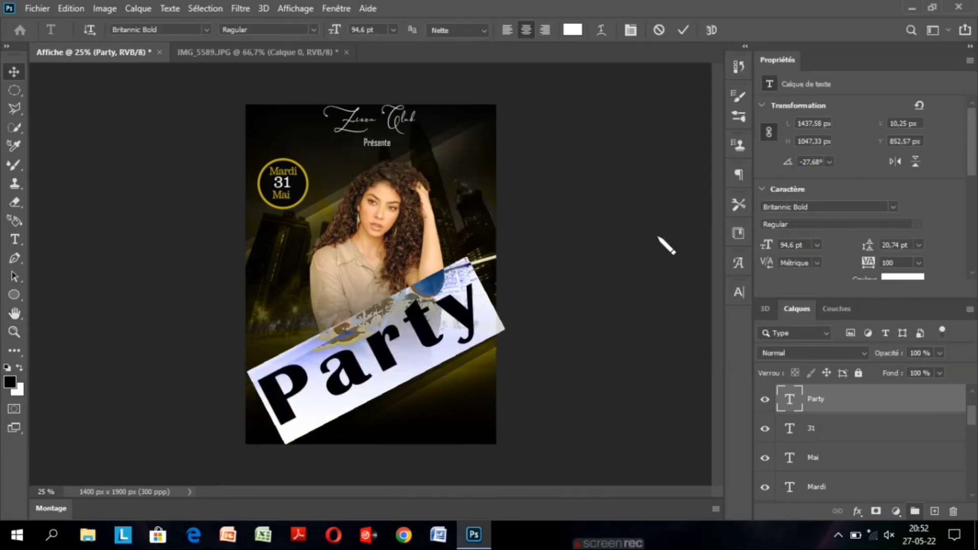
pyautogui.click(902, 277)
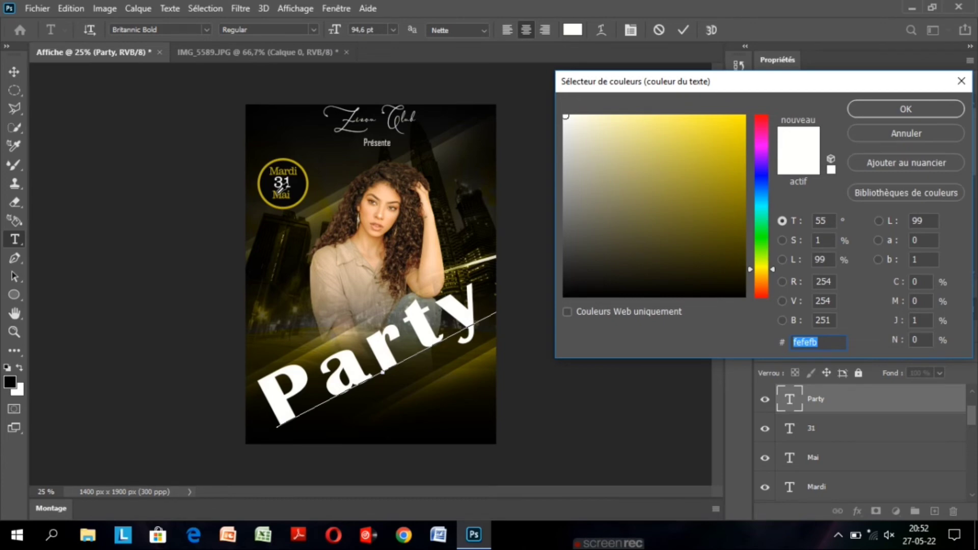
pyautogui.click(735, 165)
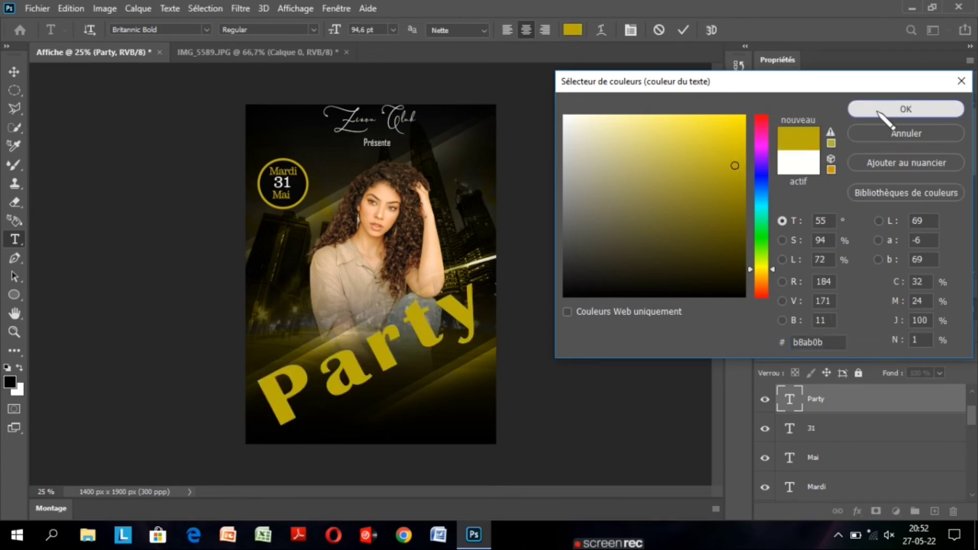
pyautogui.click(880, 112)
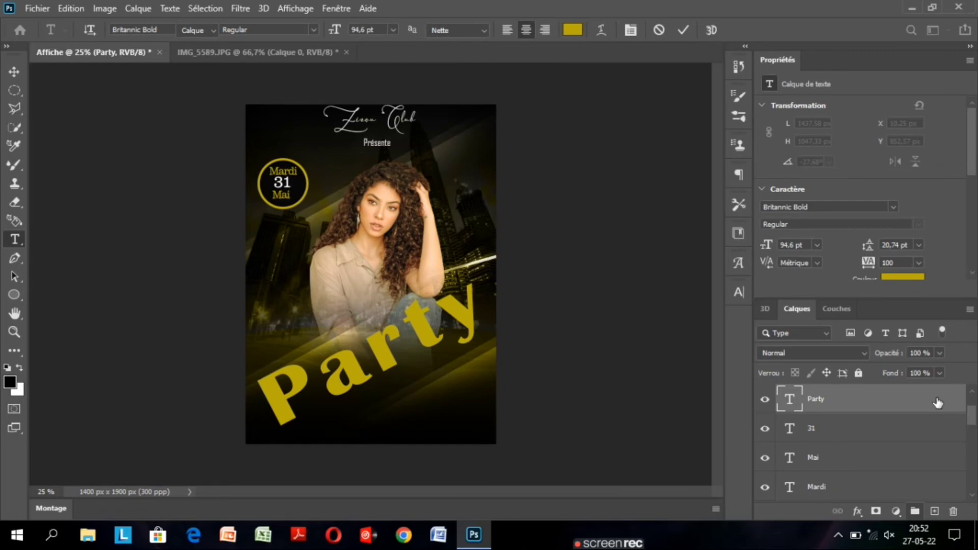
# Give the Party text a smooth inner bevel with 428 % depth, 87 px size, 6 px softening and the inverted cone gloss contour.
pyautogui.doubleClick(938, 403)
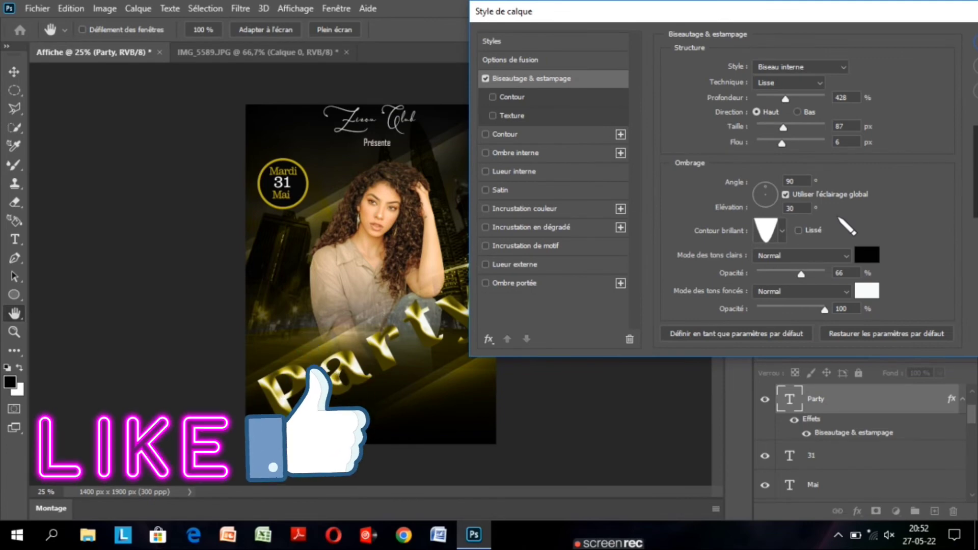
pyautogui.click(782, 231)
pyautogui.click(764, 287)
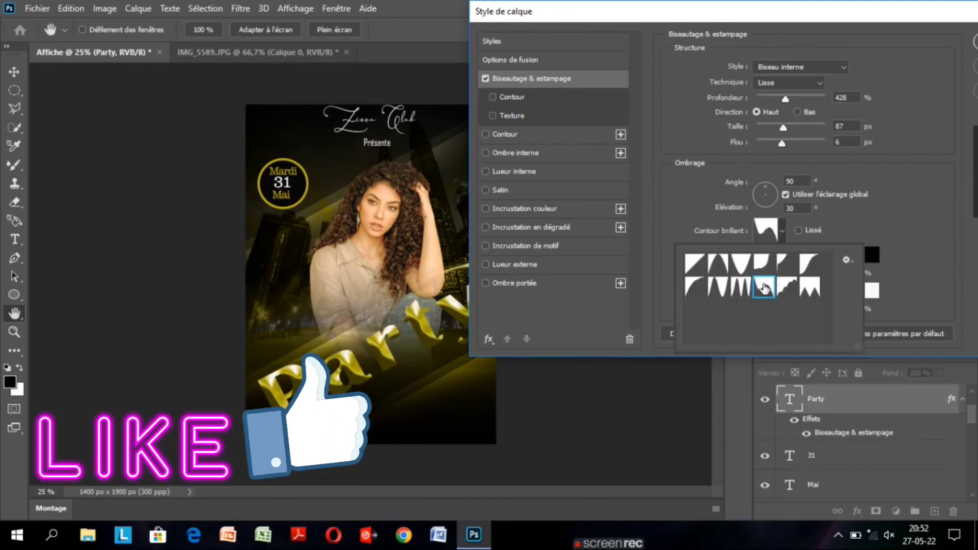
pyautogui.click(716, 287)
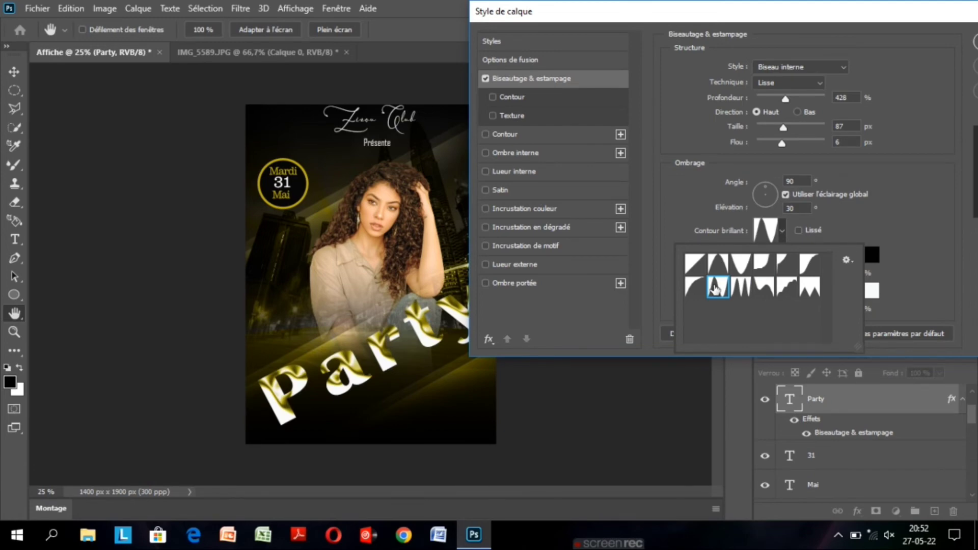
pyautogui.click(741, 263)
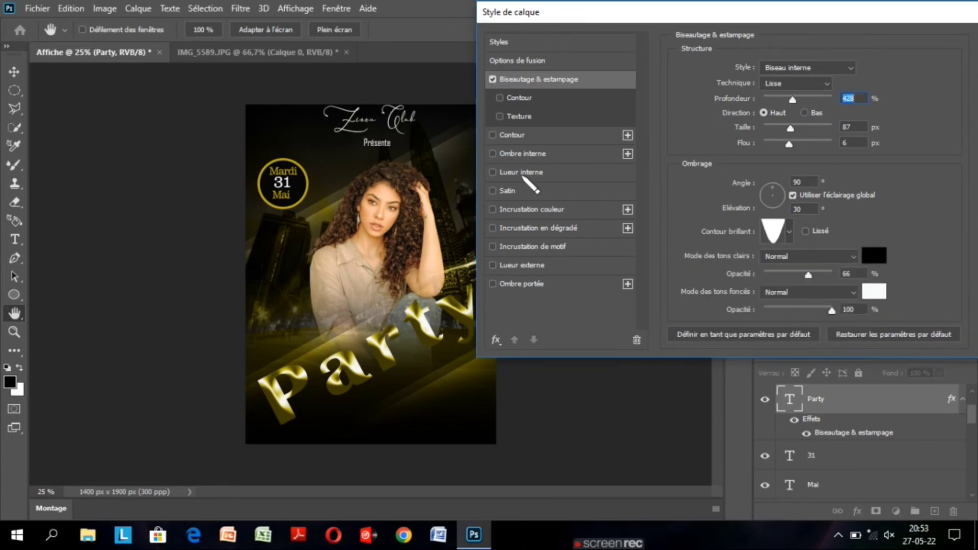
# Add a 9 px yellow outside stroke and a 35 % drop shadow with 10 px distance, 15 % spread and 21 px size to Party.
pyautogui.click(512, 135)
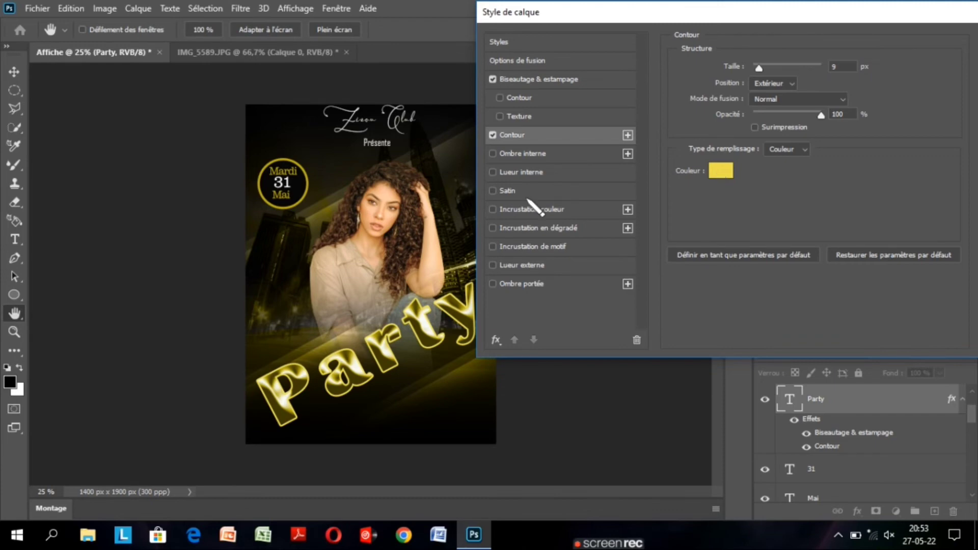
pyautogui.click(505, 284)
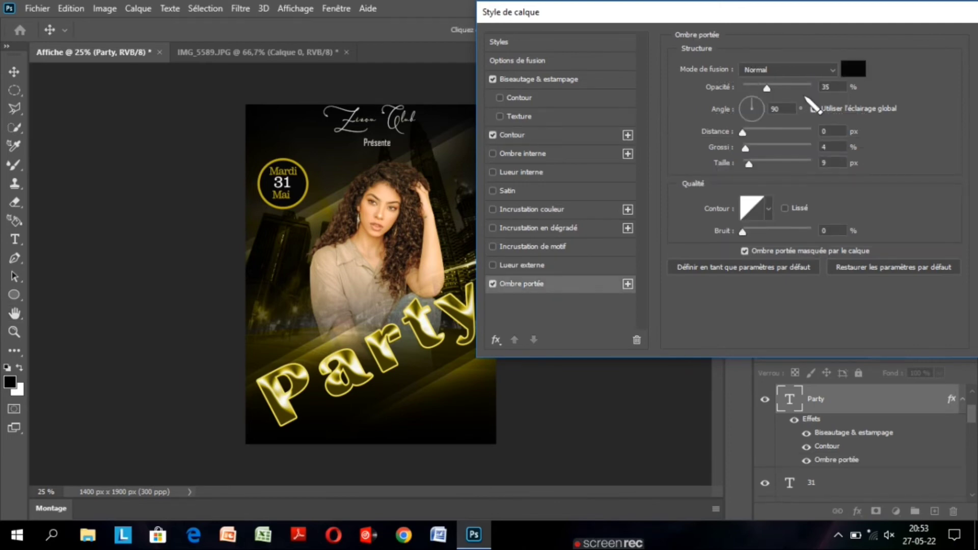
pyautogui.moveTo(749, 164); pyautogui.dragTo(796, 166)
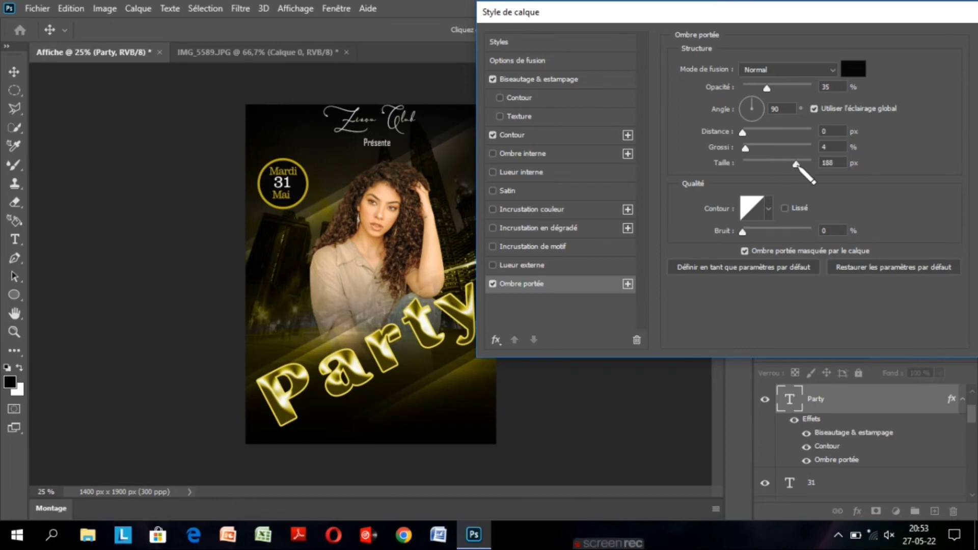
pyautogui.moveTo(796, 164); pyautogui.dragTo(752, 164)
pyautogui.moveTo(746, 149); pyautogui.dragTo(773, 148)
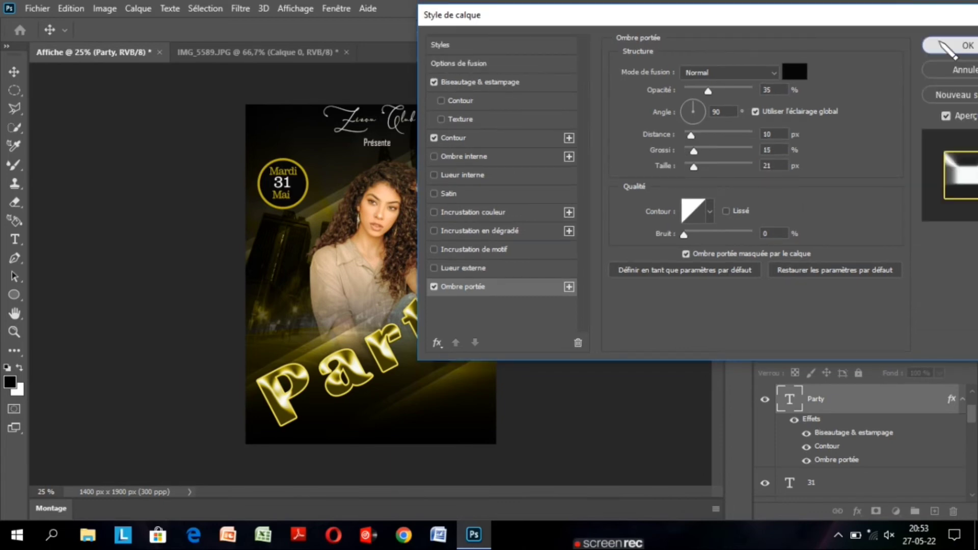
pyautogui.click(941, 44)
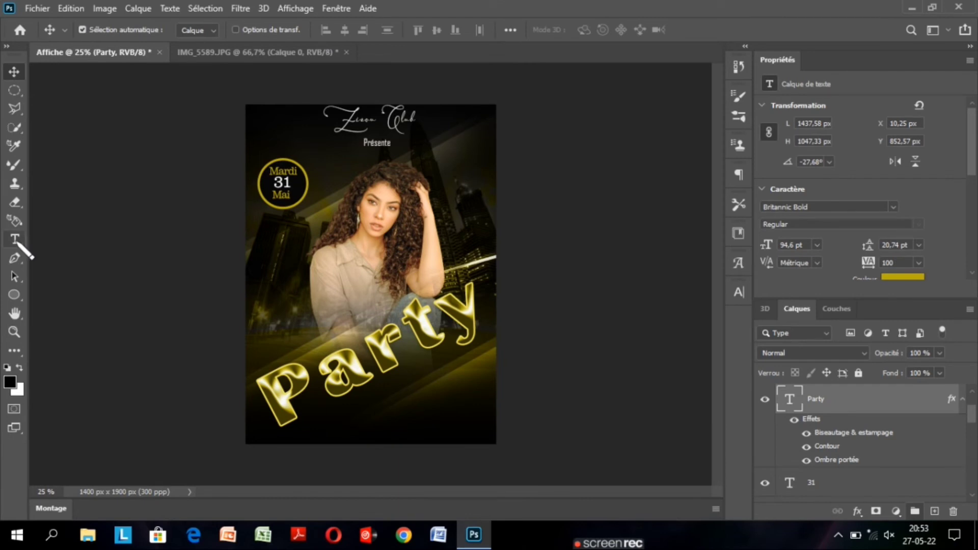
pyautogui.click(15, 239)
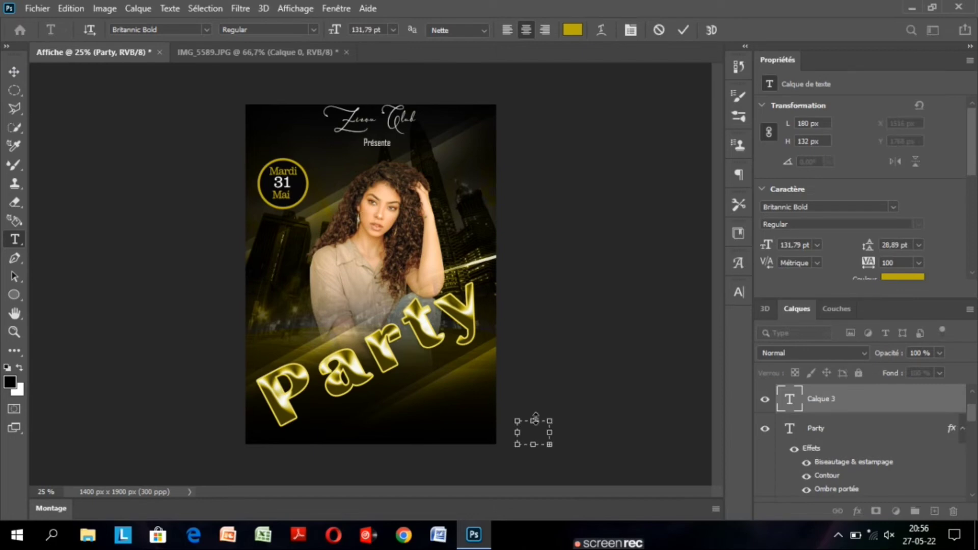
pyautogui.click(864, 411)
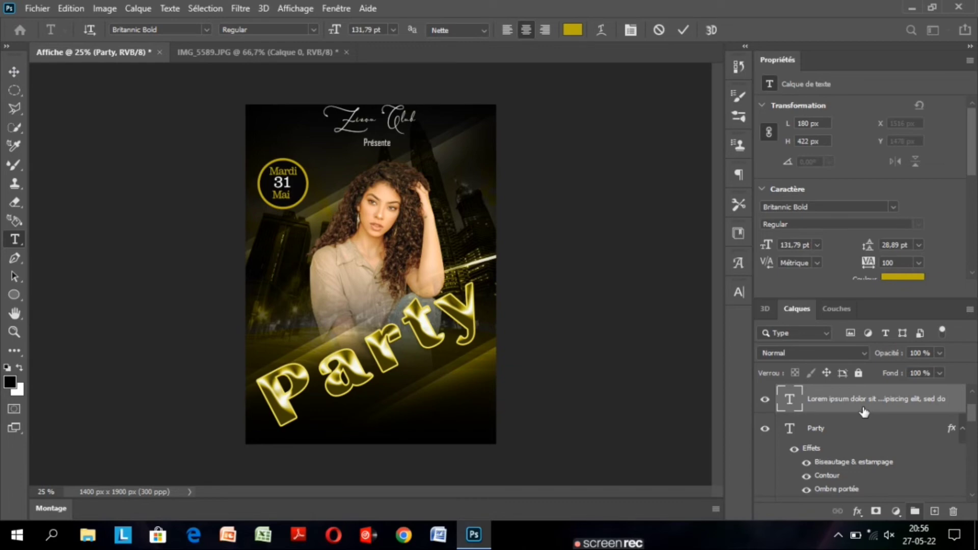
pyautogui.press('Escape')
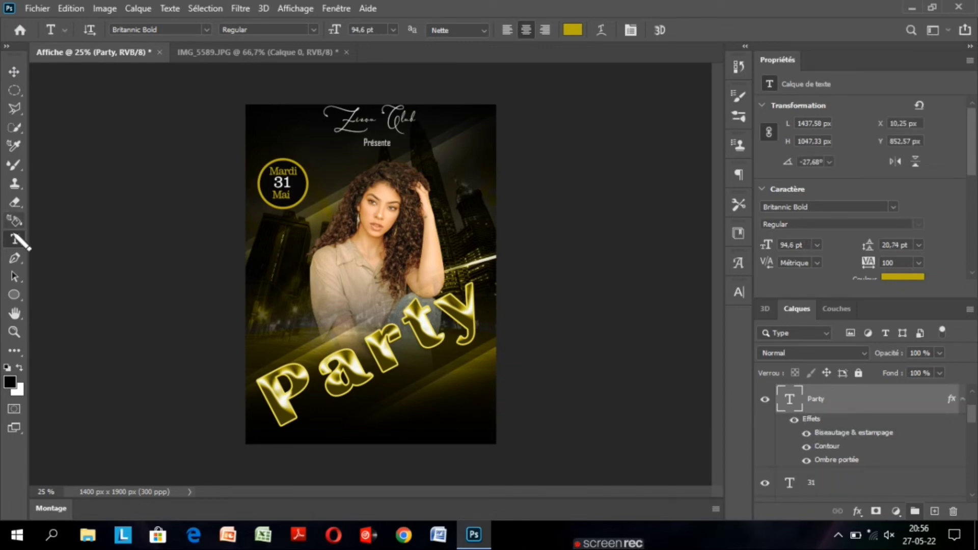
# Add the text Night at 36,79 pt beside the date badge and commit it.
pyautogui.click(329, 191)
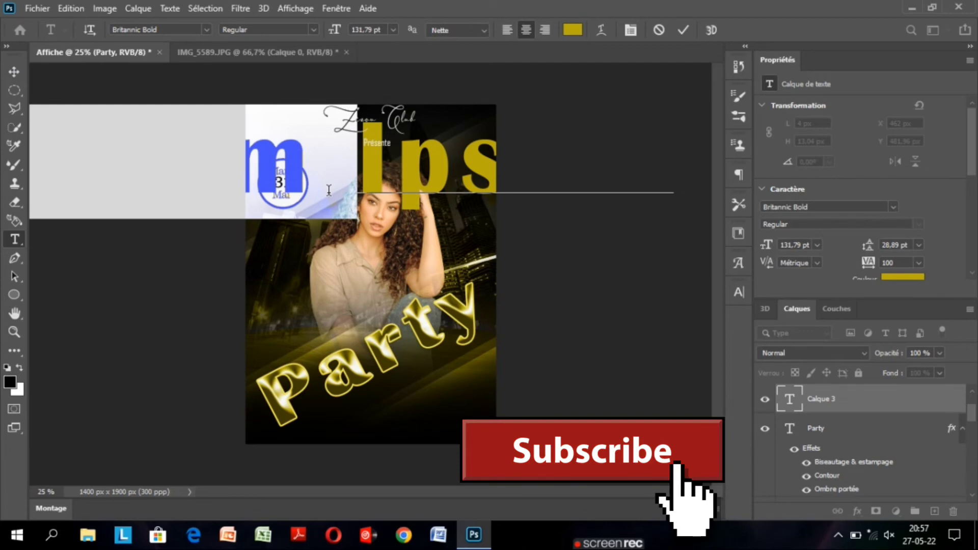
pyautogui.press('BackSpace')
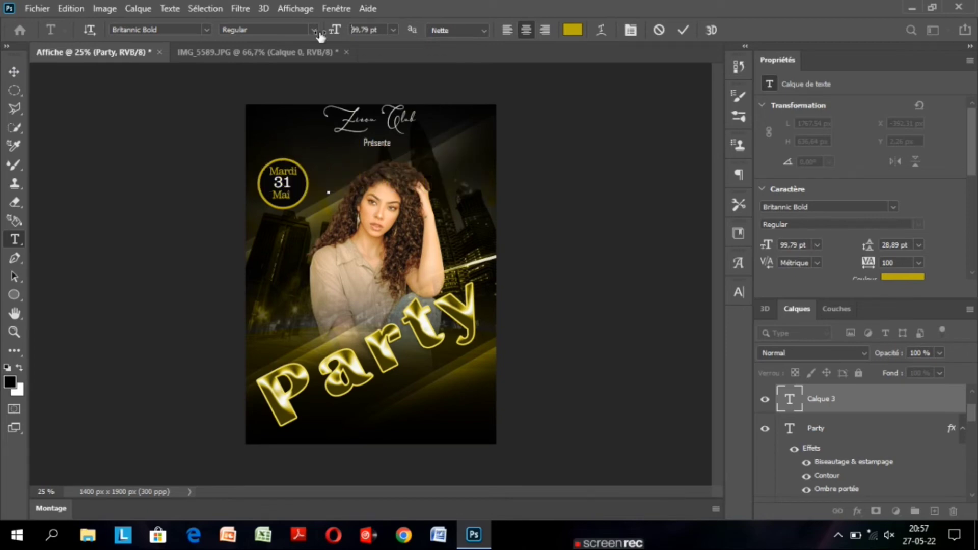
pyautogui.moveTo(320, 35); pyautogui.dragTo(334, 38)
pyautogui.write('Ni')
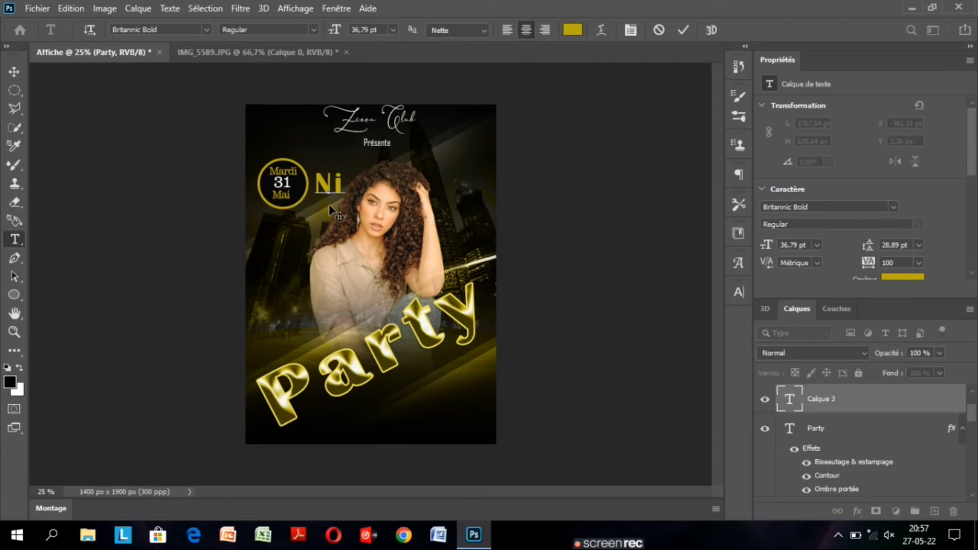
pyautogui.write('ght')
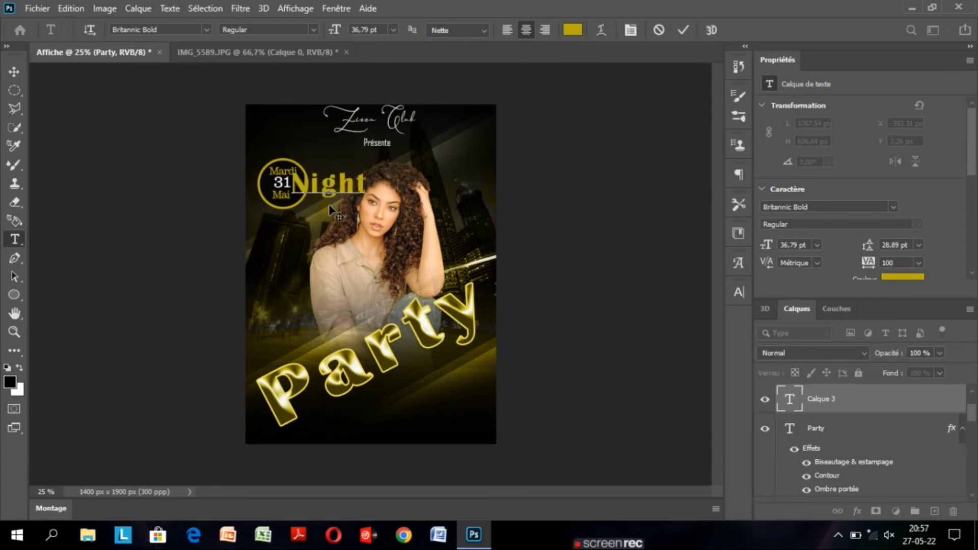
pyautogui.click(682, 30)
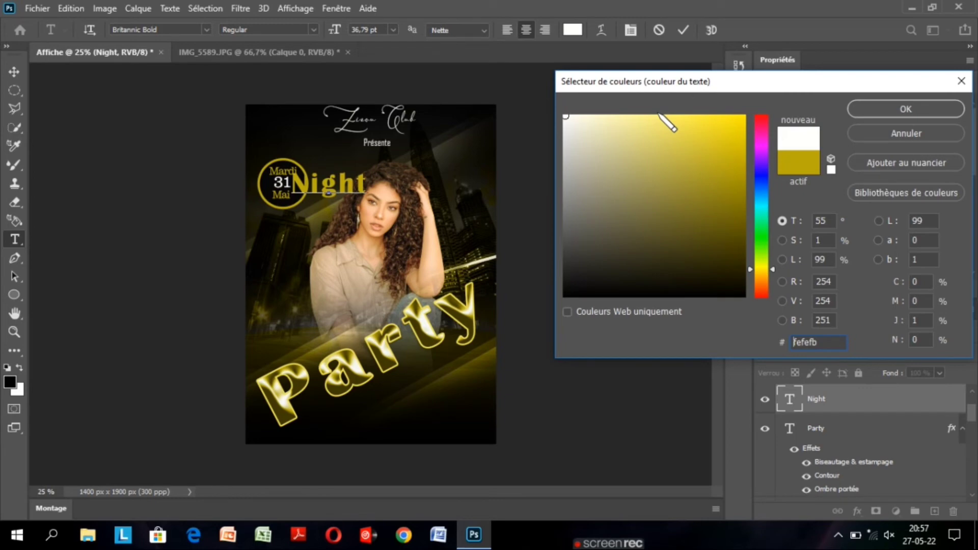
# Colour the Night text near-white with hex fefefb and set its font to Asmelina Harley.
pyautogui.press('Return')
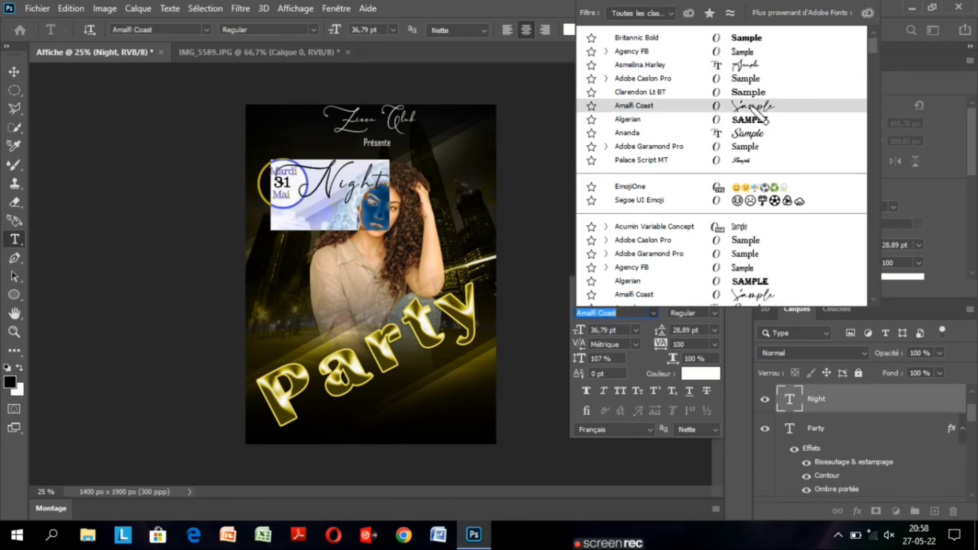
pyautogui.click(757, 66)
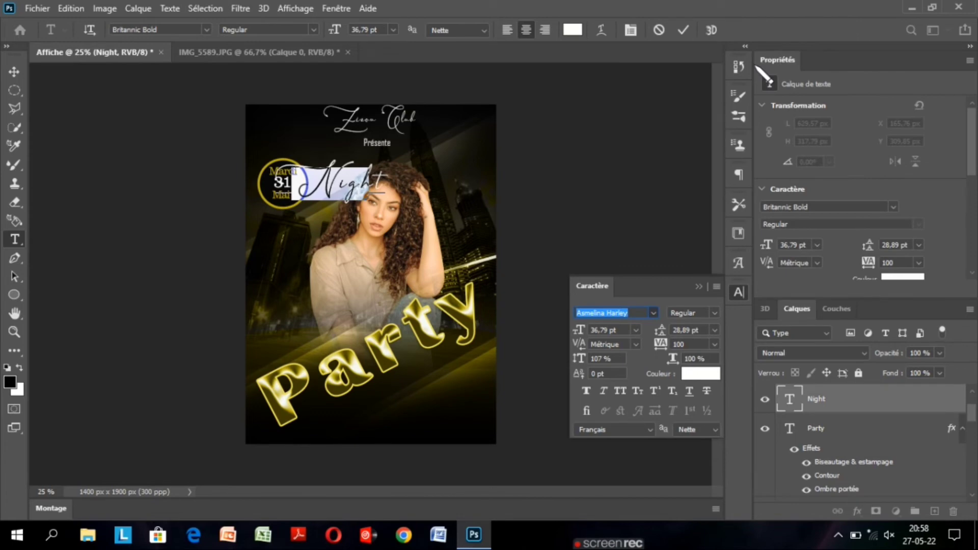
pyautogui.click(684, 30)
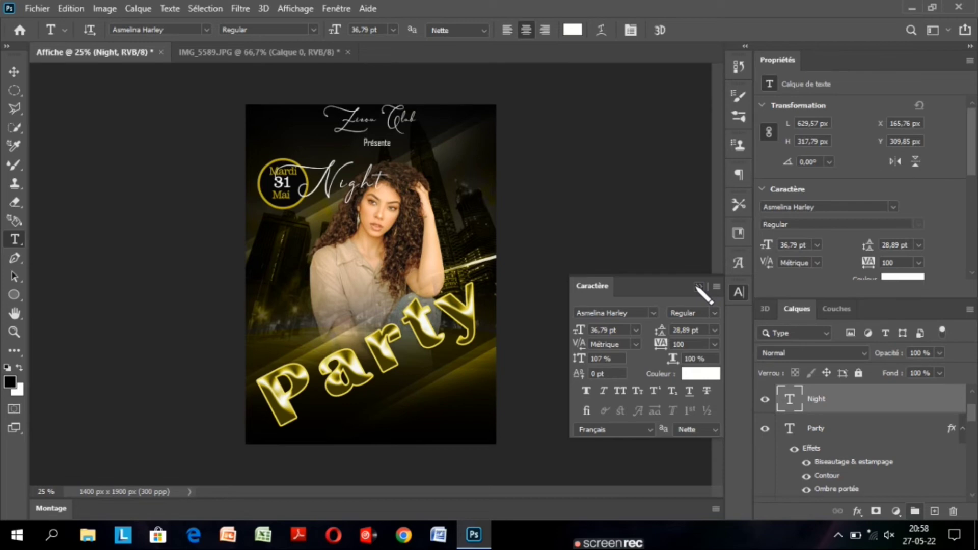
pyautogui.click(699, 286)
# Move the Night text down over the woman's lower body to X 317,76 px, Y 1068,85 px.
pyautogui.press('v')
pyautogui.moveTo(337, 184); pyautogui.dragTo(356, 254)
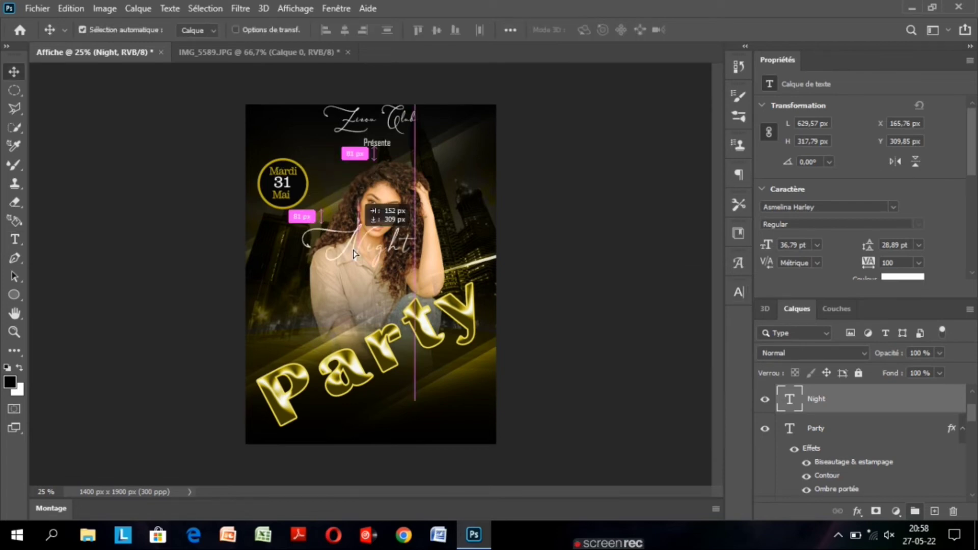
pyautogui.moveTo(355, 254); pyautogui.dragTo(355, 326)
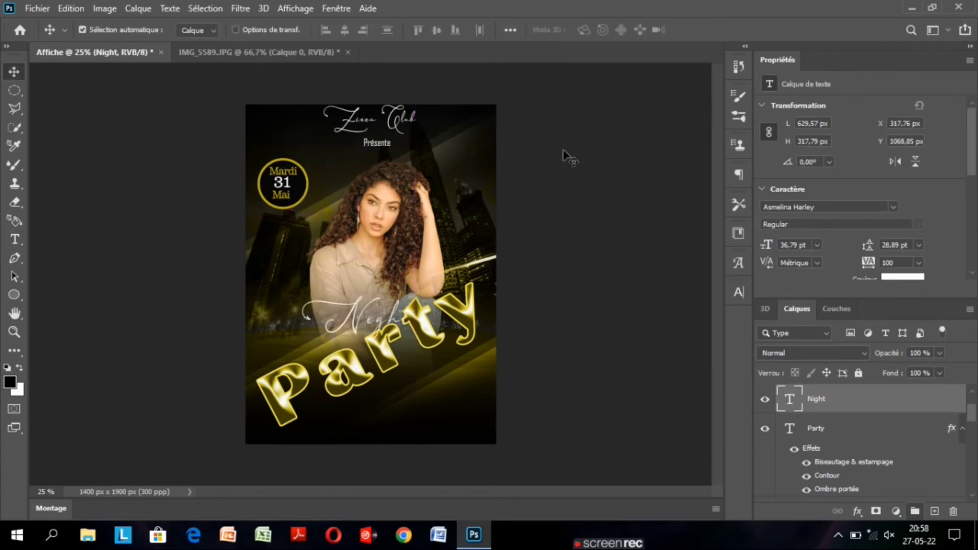
# Enlarge the Night text to 67,79 pt and place it at X 38,46 px, Y 943,37 px.
pyautogui.doubleClick(793, 404)
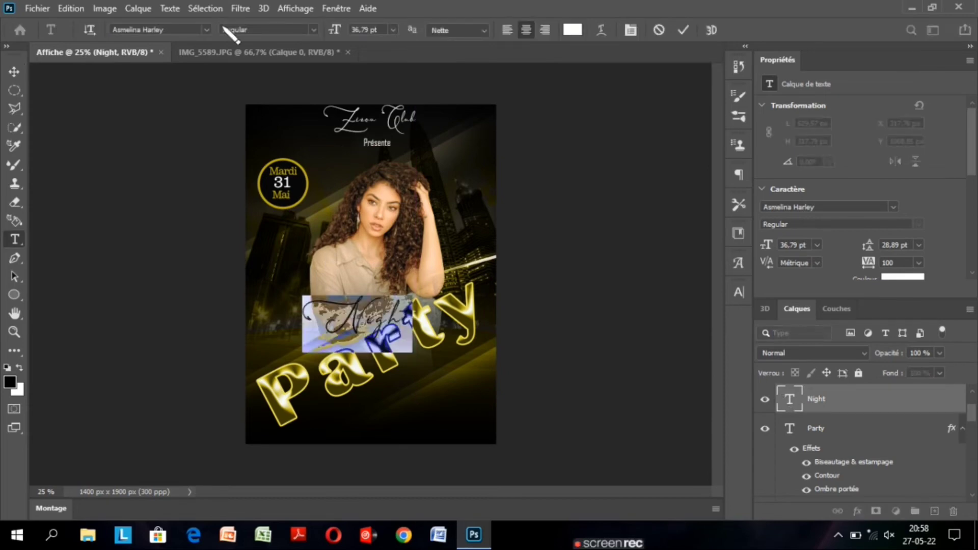
pyautogui.moveTo(337, 31); pyautogui.dragTo(355, 31)
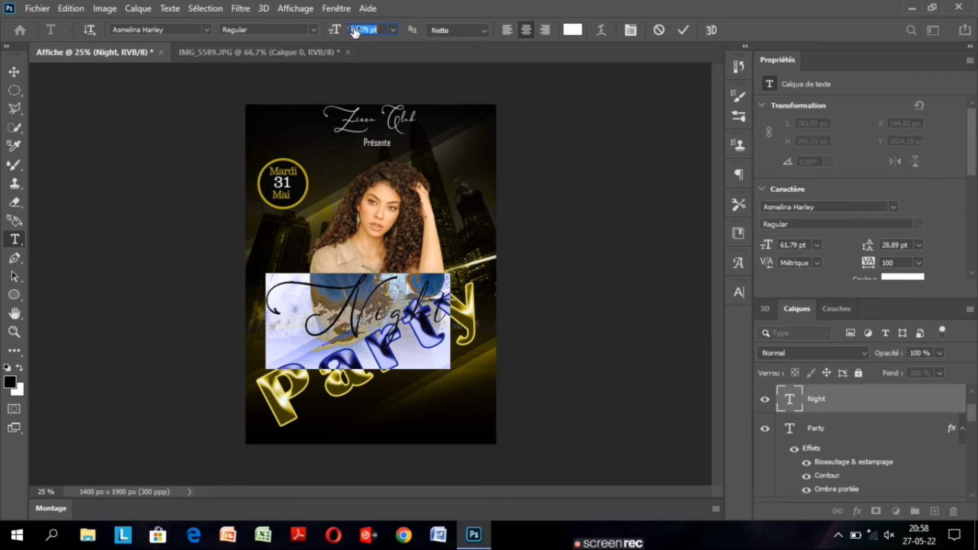
pyautogui.moveTo(352, 327); pyautogui.dragTo(348, 330)
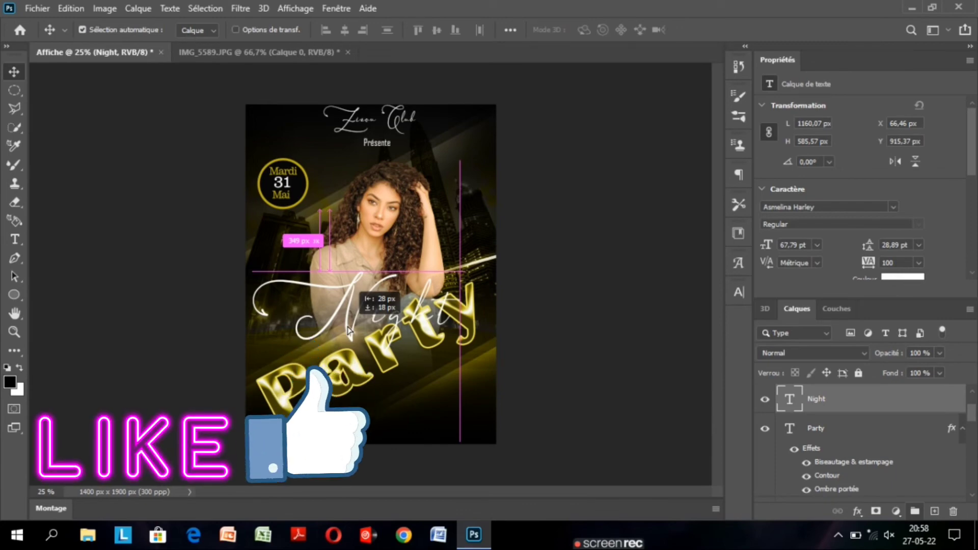
pyautogui.moveTo(348, 330); pyautogui.dragTo(348, 331)
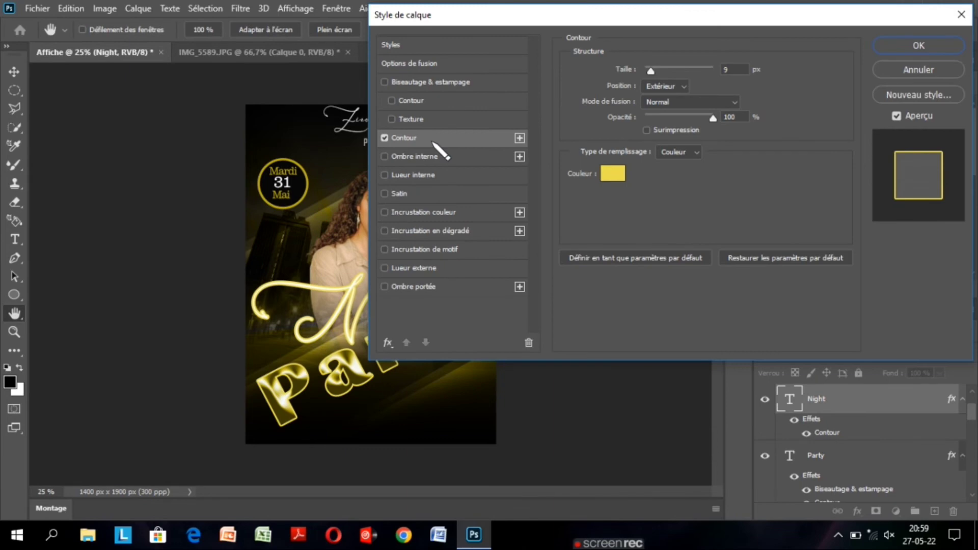
# Change the Night text's outside stroke to near-black 010100 at 5 px and apply the layer style.
pyautogui.click(613, 174)
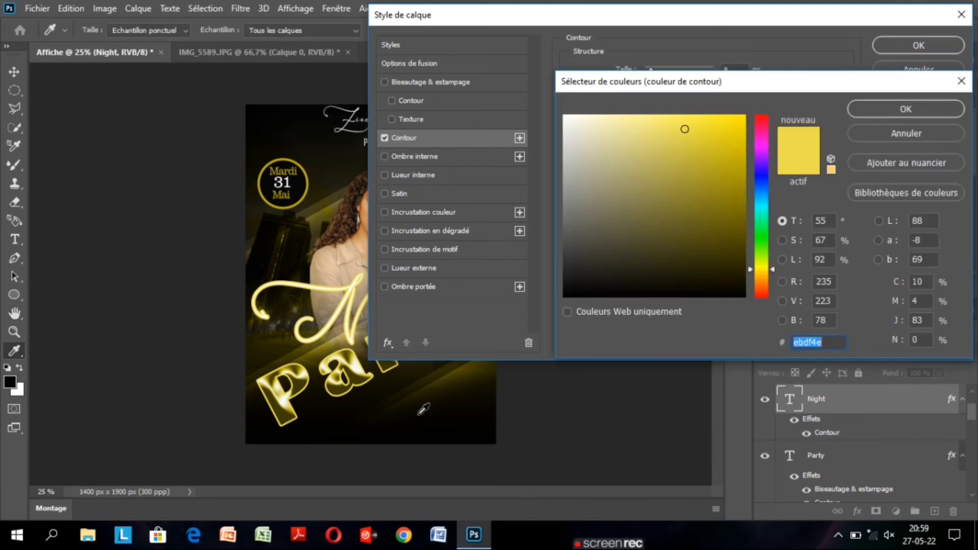
pyautogui.click(423, 409)
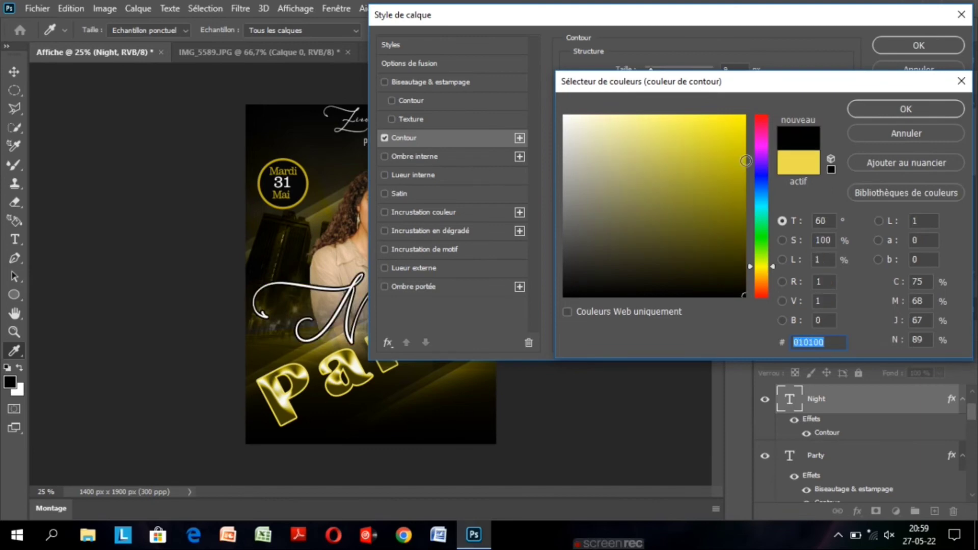
pyautogui.press('Return')
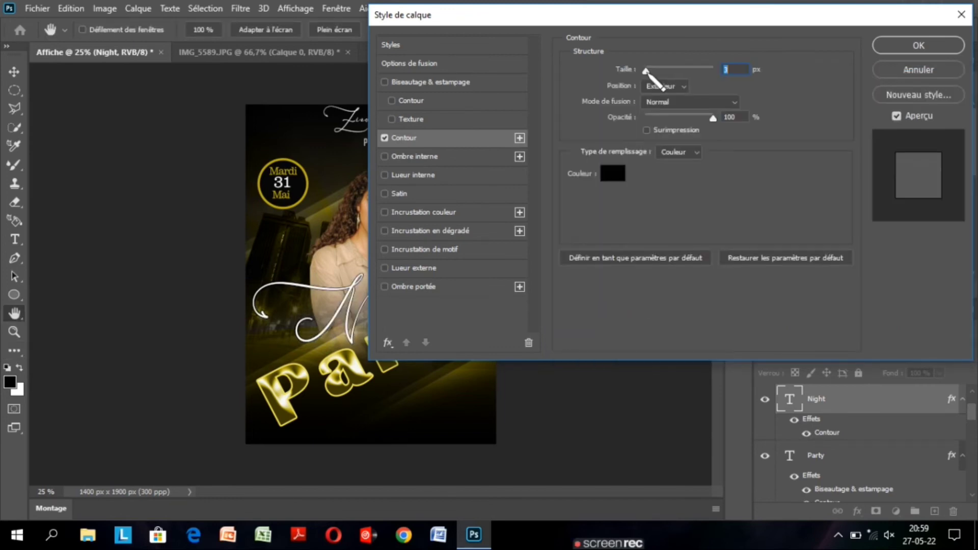
pyautogui.moveTo(646, 71); pyautogui.dragTo(648, 71)
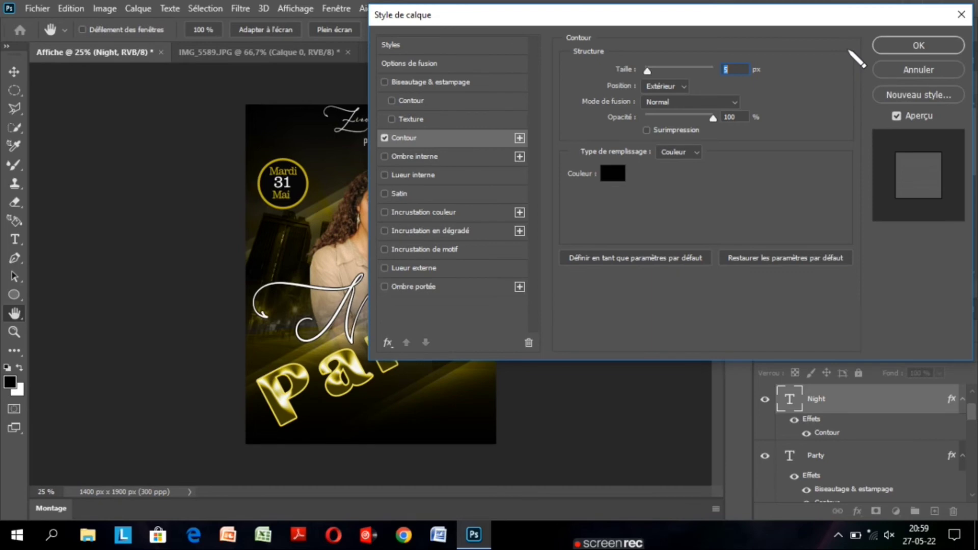
pyautogui.press('Return')
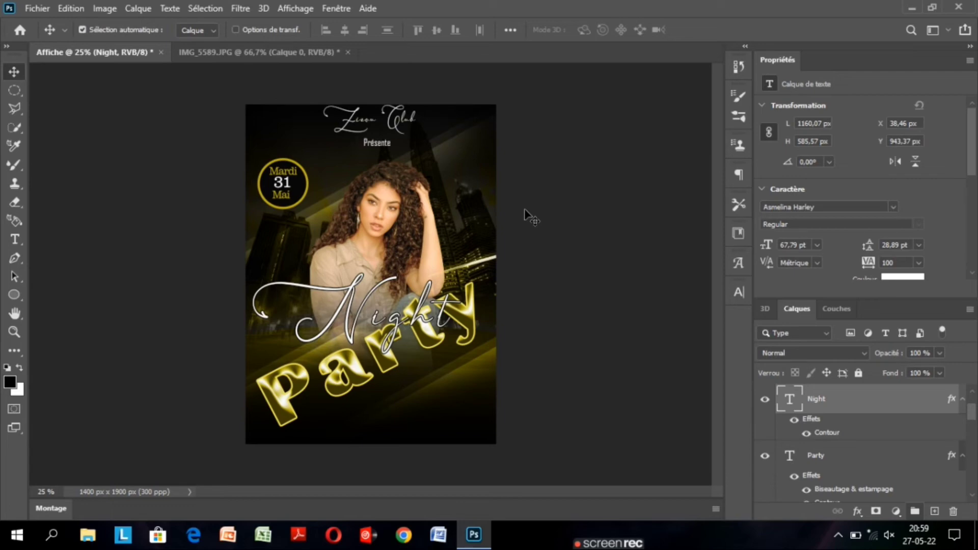
# Try to tilt the Night text counterclockwise with Free Transform.
pyautogui.hotkey('ctrl', 't')
pyautogui.moveTo(468, 266); pyautogui.dragTo(433, 231)
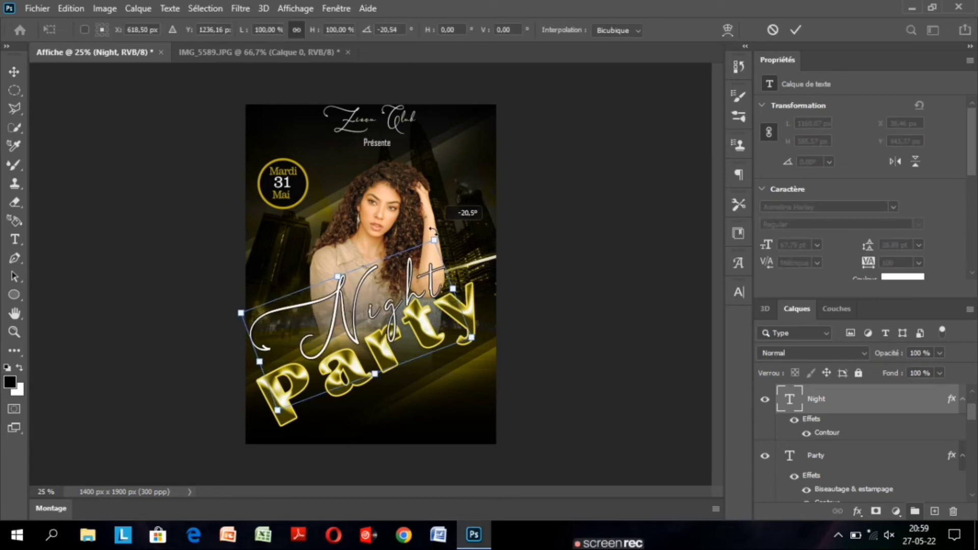
pyautogui.moveTo(433, 230); pyautogui.dragTo(448, 252)
# Shift the Night text slightly toward the poster's left edge and move the Party text to X 60,25 px, Y 881,57 px.
pyautogui.moveTo(397, 302); pyautogui.dragTo(383, 310)
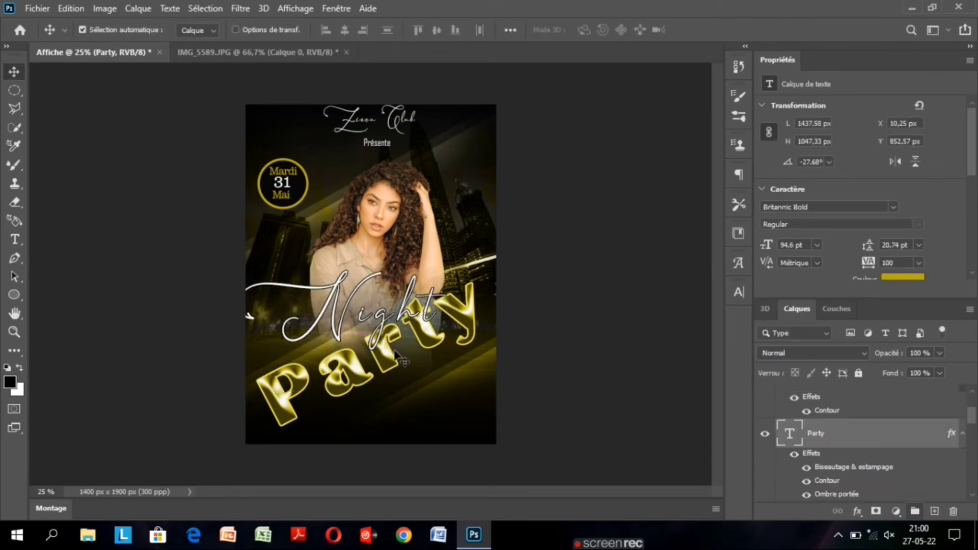
pyautogui.moveTo(387, 354); pyautogui.dragTo(395, 364)
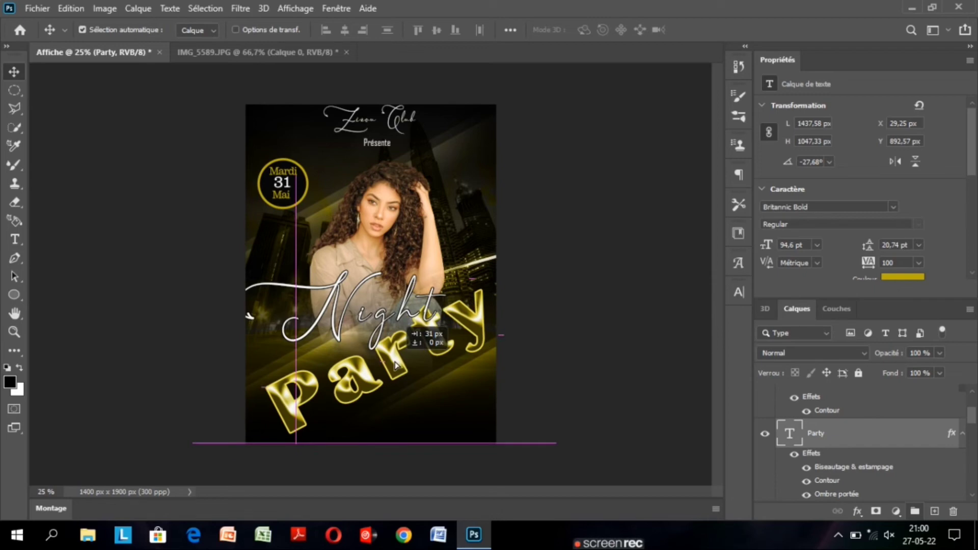
pyautogui.moveTo(395, 364); pyautogui.dragTo(396, 362)
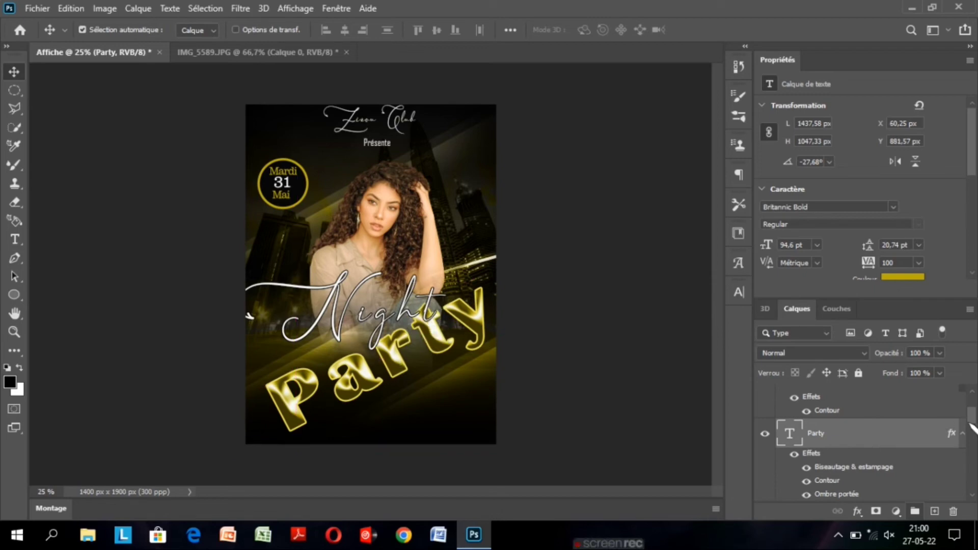
# Move the Night text to X 19,71 px, Y 930,39 px so it fits inside the poster's left edge.
pyautogui.scroll(2, 920, 424)
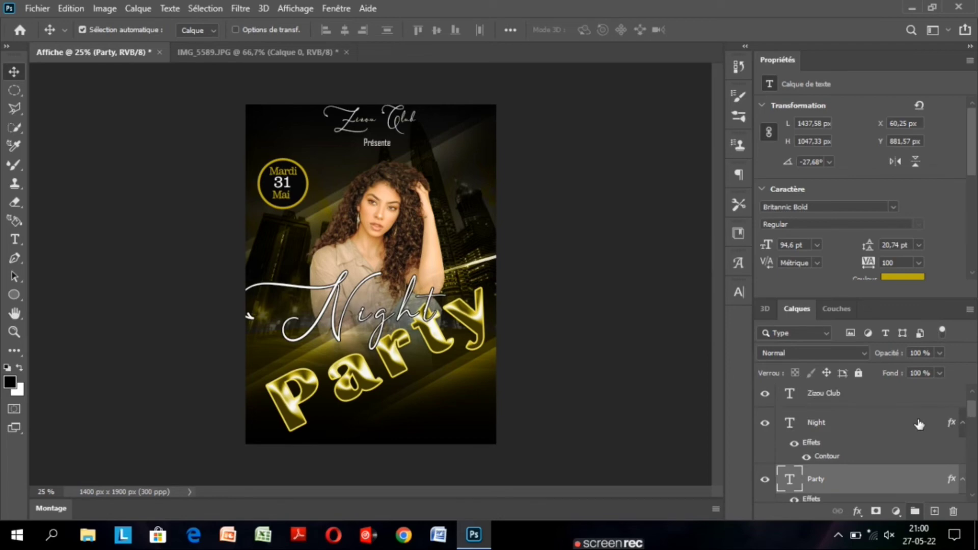
pyautogui.click(920, 424)
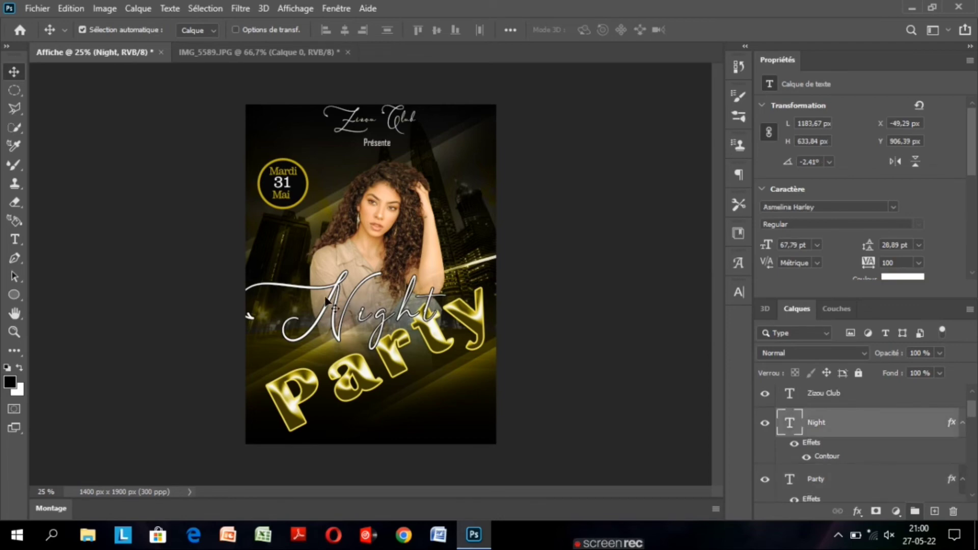
pyautogui.moveTo(327, 301); pyautogui.dragTo(339, 308)
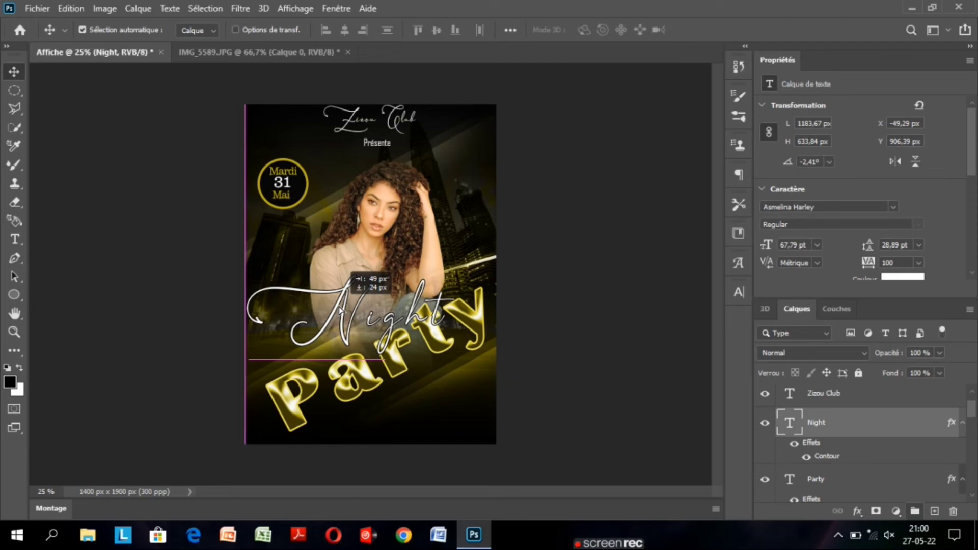
pyautogui.moveTo(339, 308); pyautogui.dragTo(349, 311)
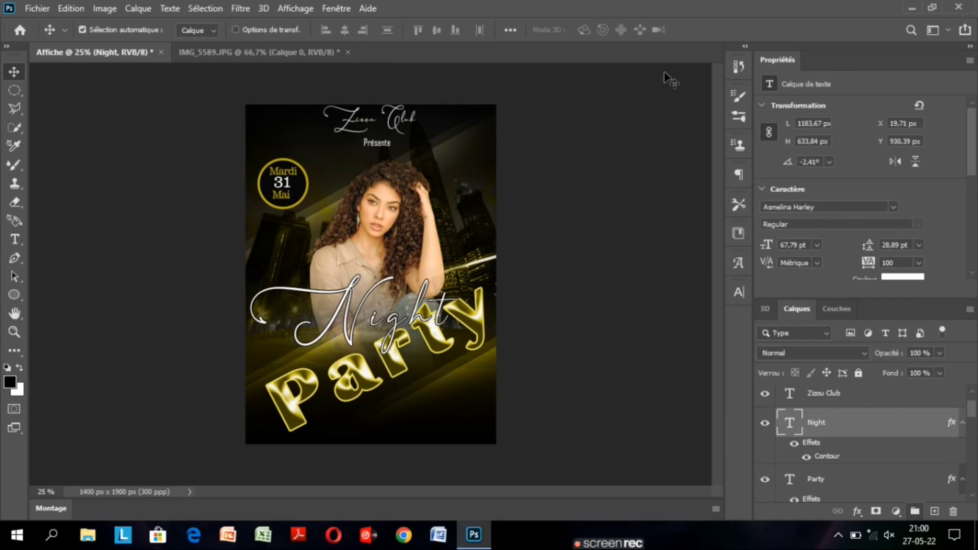
# Duplicate the Présente text layer and place the copy beneath the Party text near the poster's lower edge.
pyautogui.scroll(2, 967, 398)
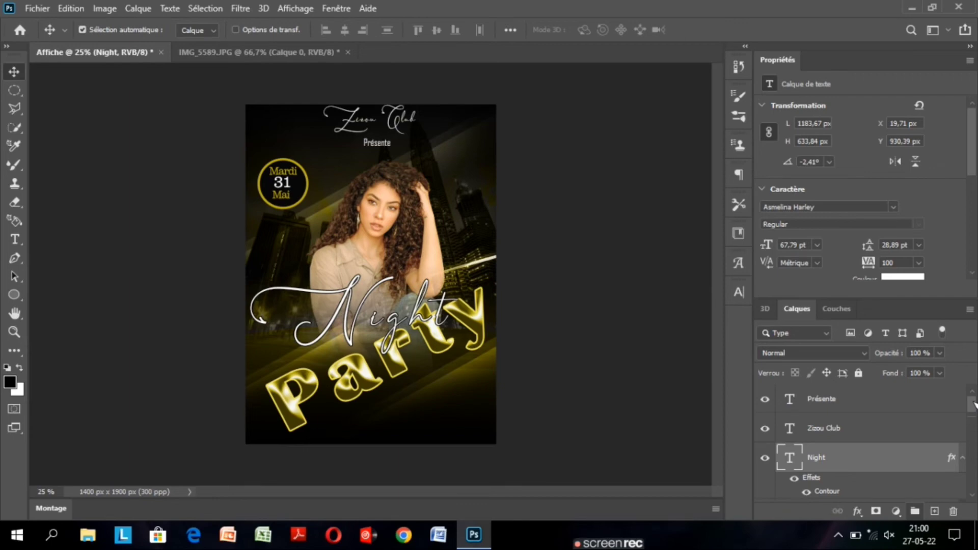
pyautogui.click(873, 402)
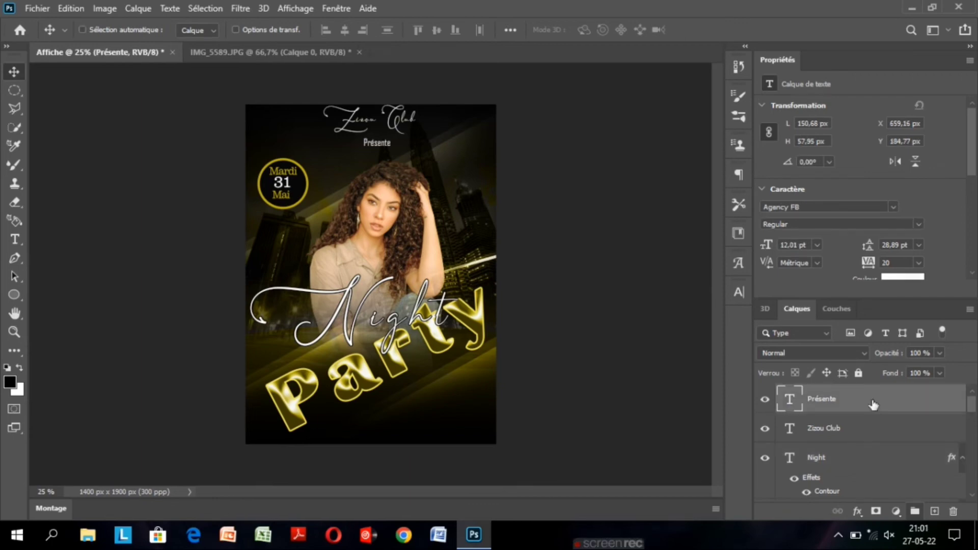
pyautogui.moveTo(382, 166); pyautogui.dragTo(389, 291)
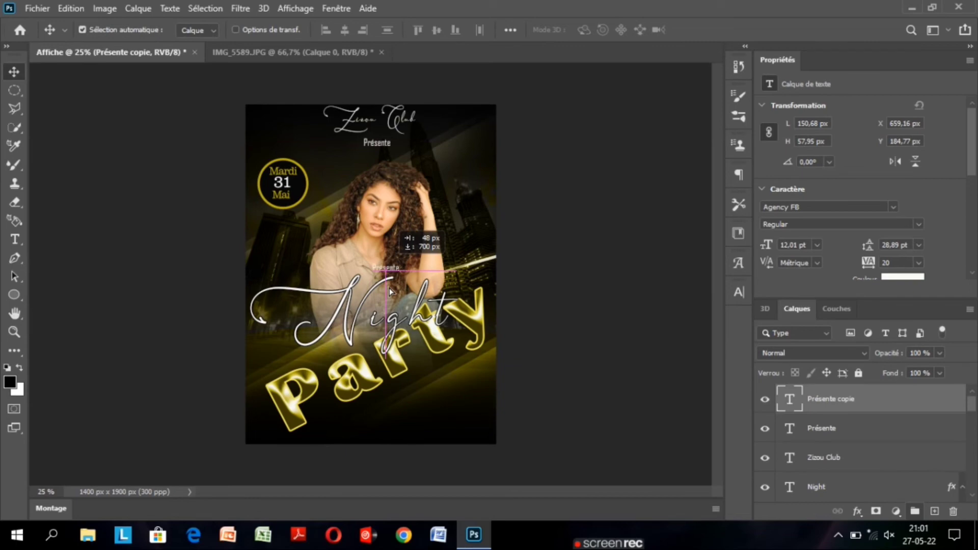
pyautogui.moveTo(389, 292); pyautogui.dragTo(403, 422)
# Replace the copied Présente text with "DJ Sound Mix" and set its tracking to 100.
pyautogui.doubleClick(789, 401)
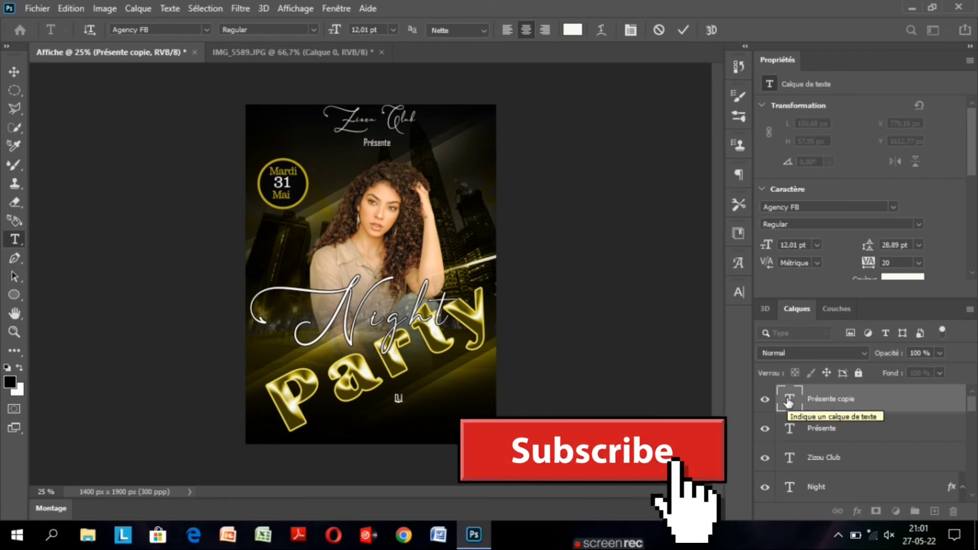
pyautogui.write('DJ So')
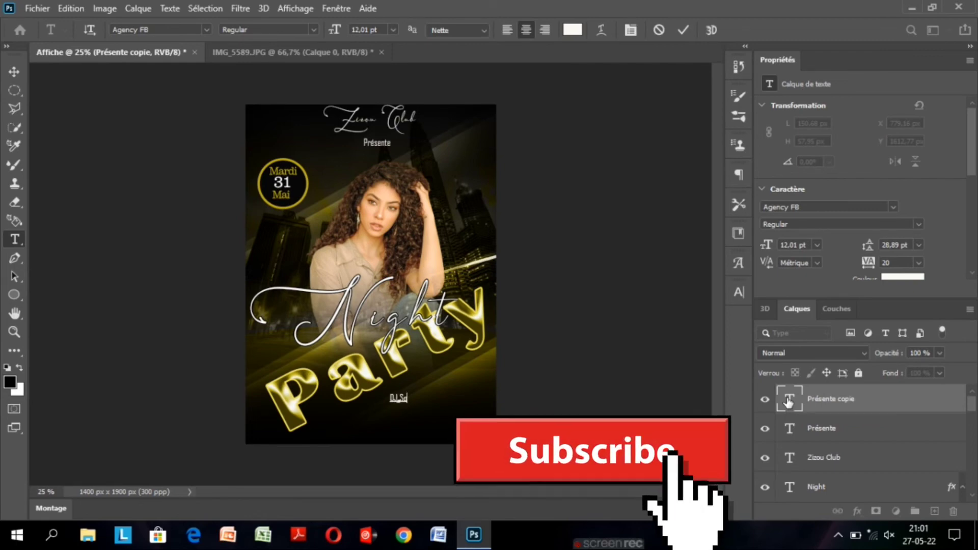
pyautogui.write('und')
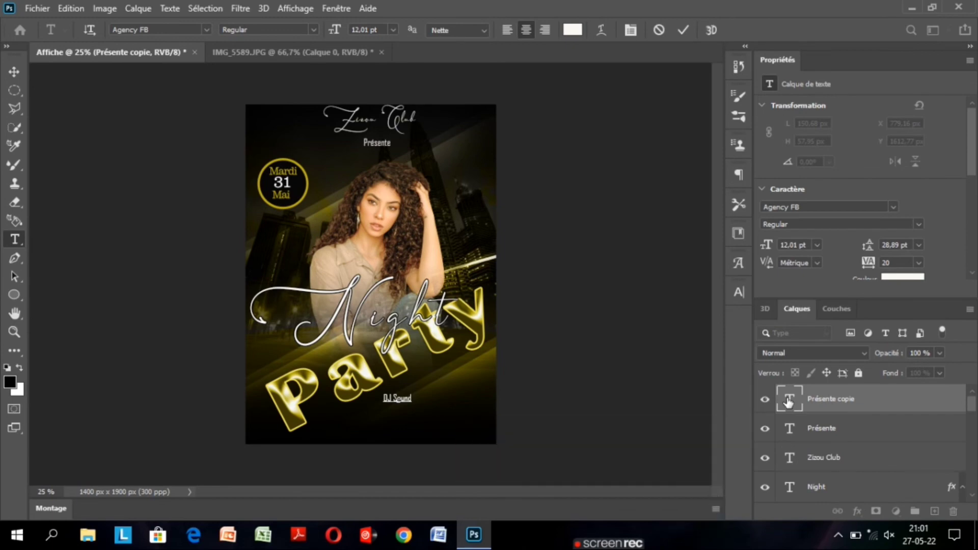
pyautogui.write(' Mix')
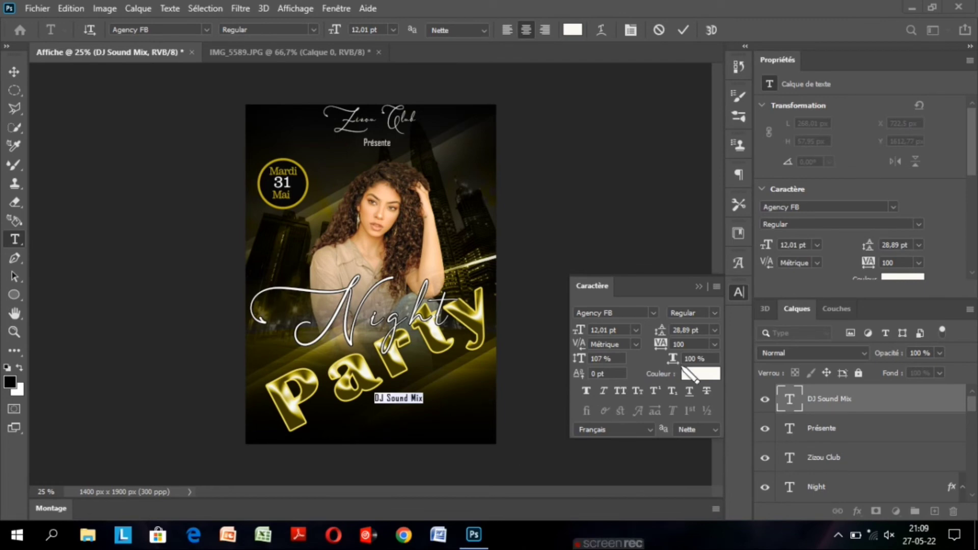
pyautogui.click(705, 287)
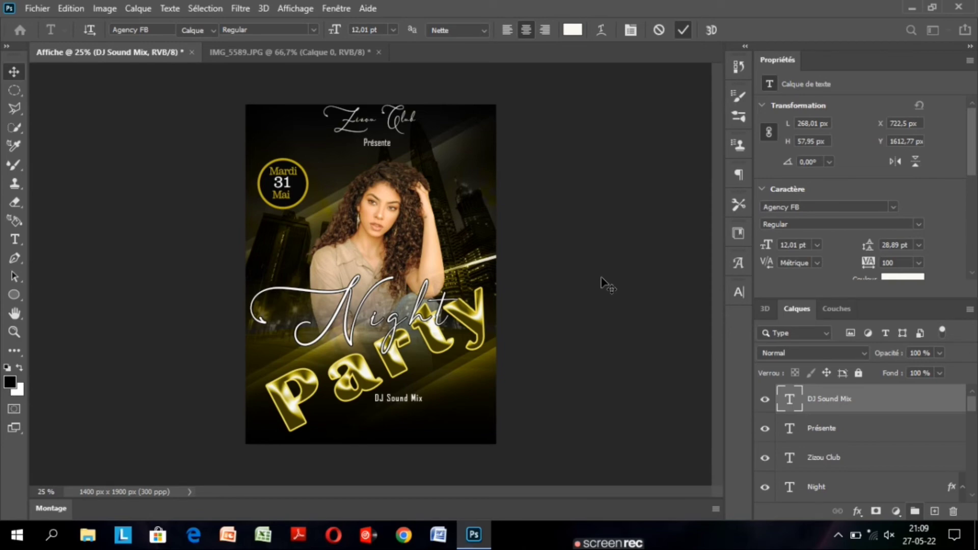
# Enlarge the DJ Sound Mix text to 15,01 pt and rotate it counterclockwise to -34,10°.
pyautogui.doubleClick(790, 400)
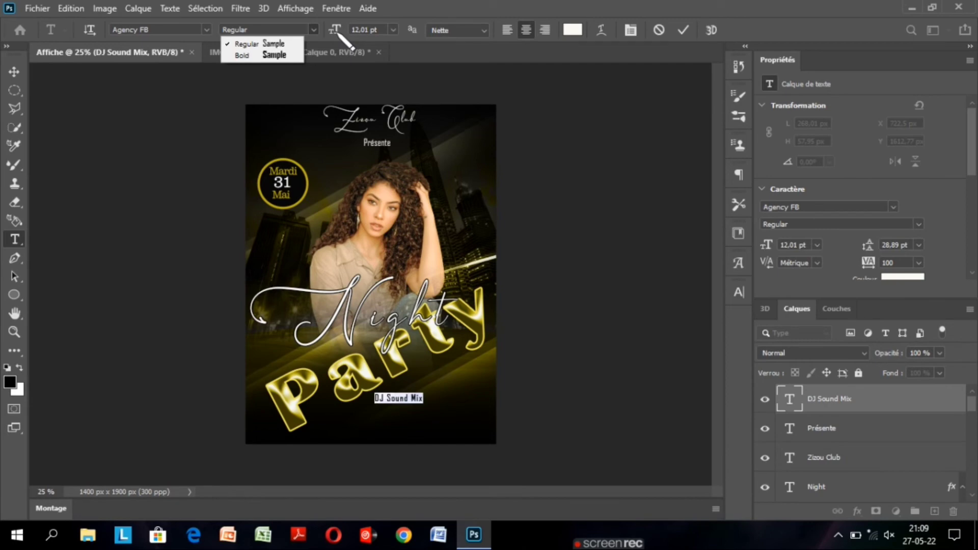
pyautogui.click(337, 31)
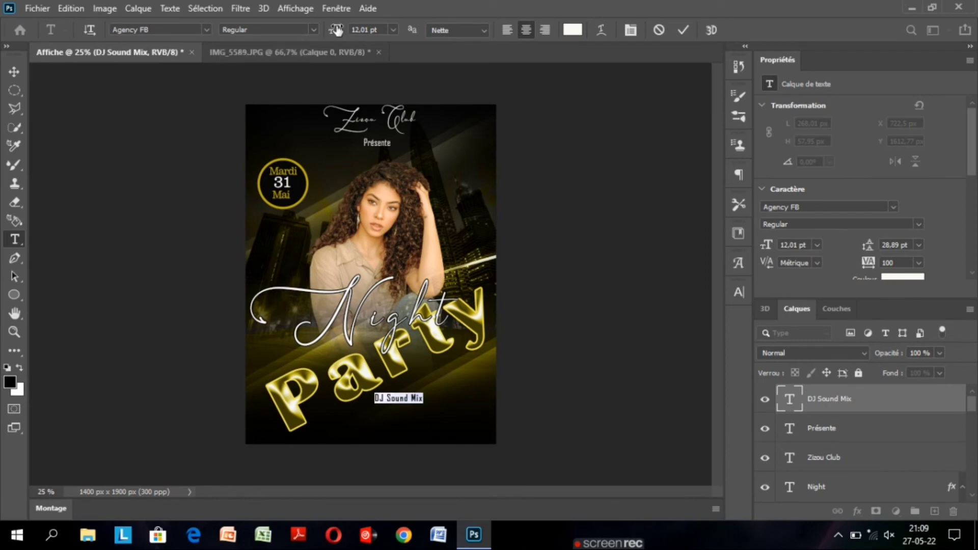
pyautogui.moveTo(336, 31)
pyautogui.mouseDown()
pyautogui.moveTo(346, 32)
pyautogui.moveTo(337, 31)
pyautogui.mouseUp()
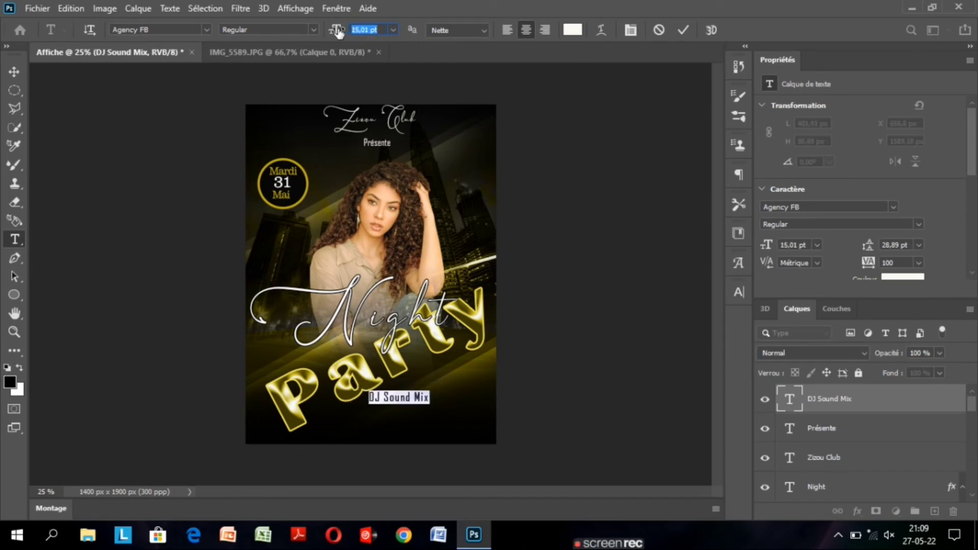
pyautogui.click(14, 72)
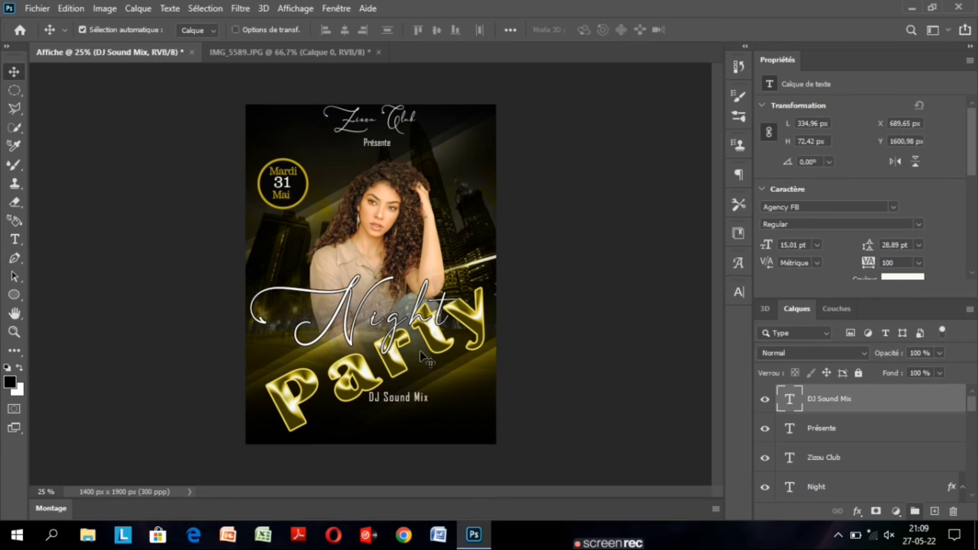
pyautogui.hotkey('ctrl', 't')
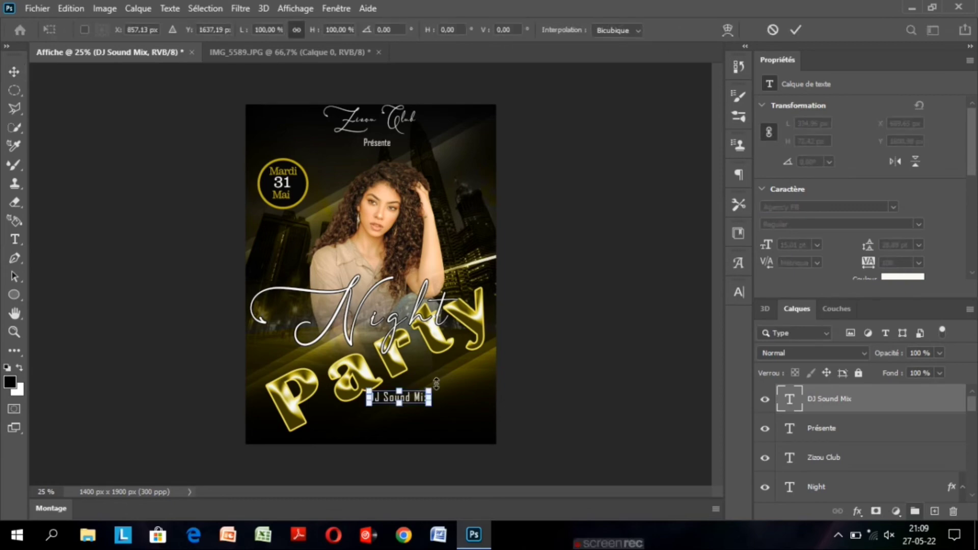
pyautogui.moveTo(436, 383); pyautogui.dragTo(519, 265)
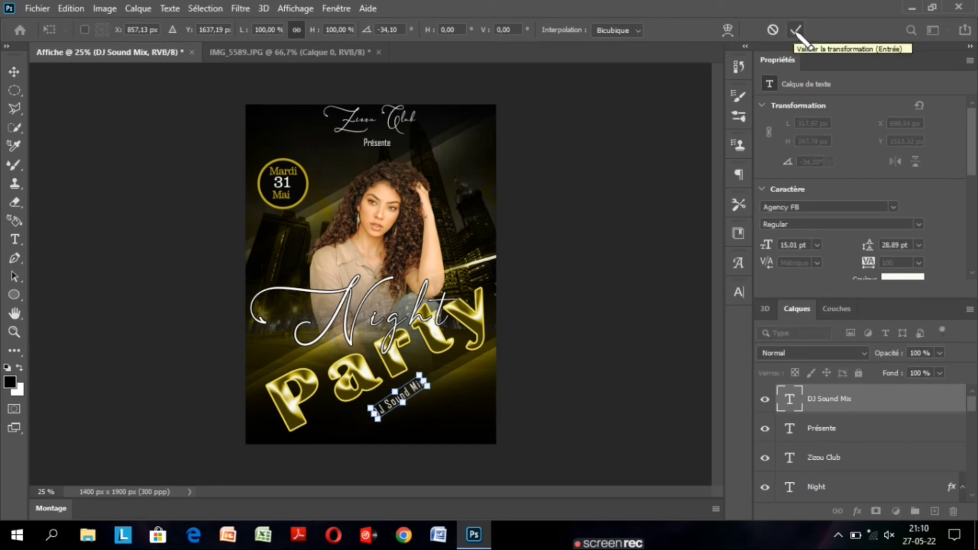
pyautogui.click(795, 31)
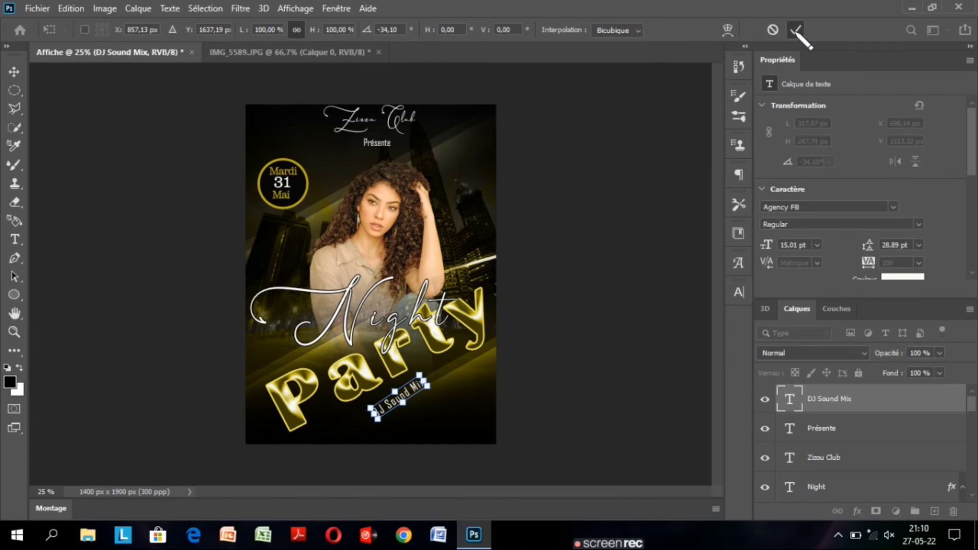
pyautogui.click(795, 30)
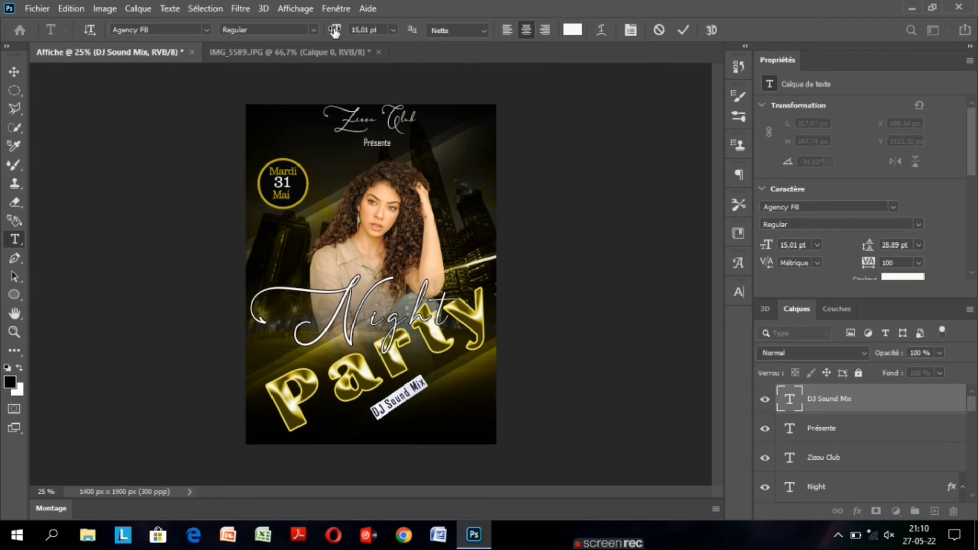
# Set the DJ Sound Mix text size to 17,01 pt and move it up to Y 1458,06 px.
pyautogui.moveTo(335, 32); pyautogui.dragTo(335, 33)
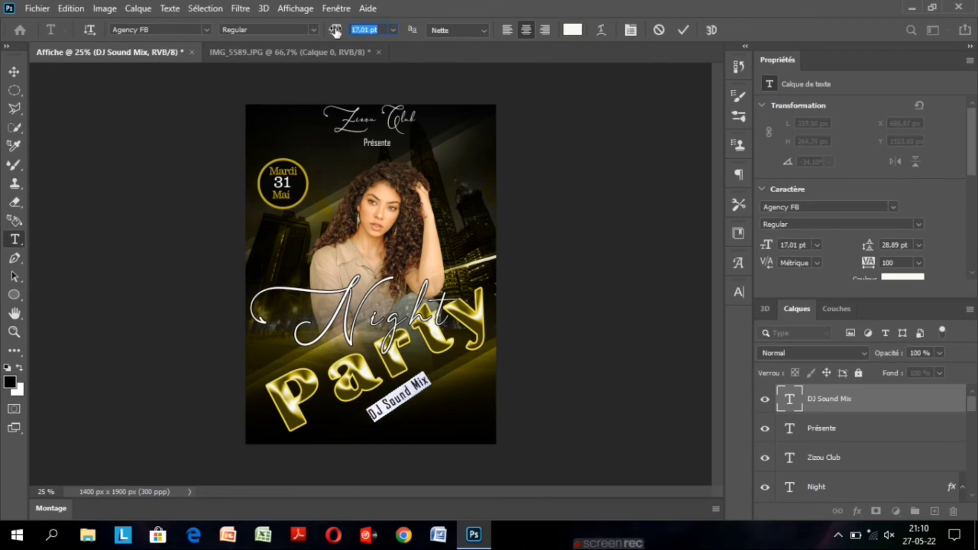
pyautogui.hotkey('ctrl', 'Return')
pyautogui.press('v')
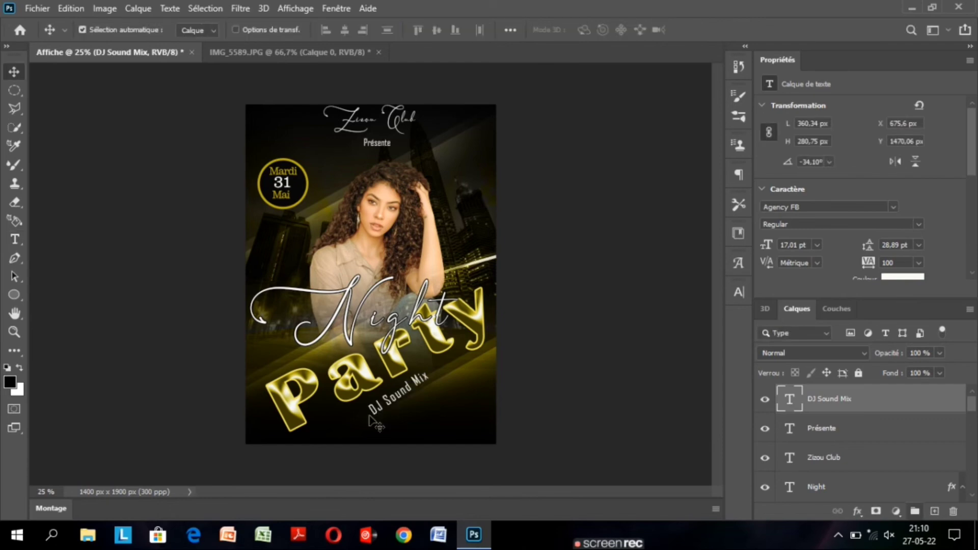
pyautogui.moveTo(375, 423); pyautogui.dragTo(375, 422)
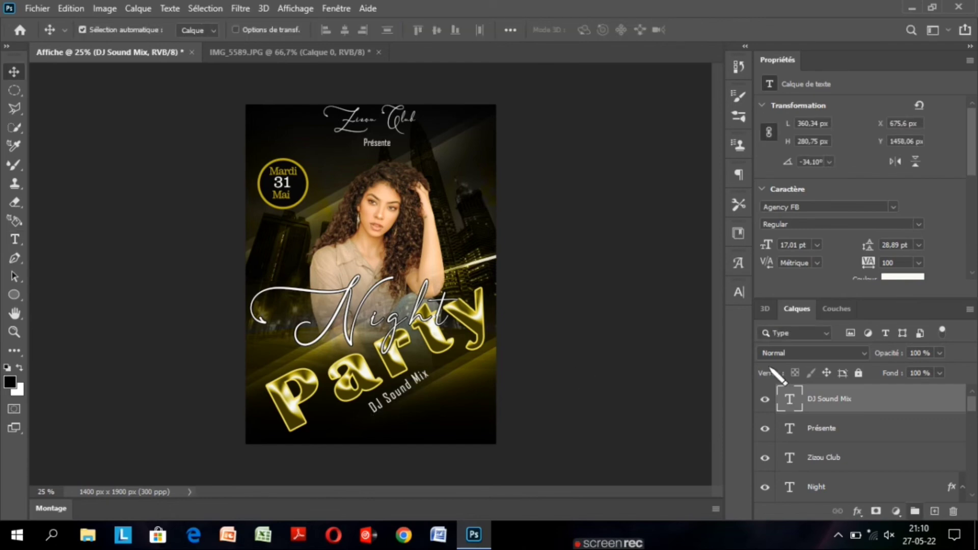
# Change the DJ Sound Mix text to Bold and nudge it to X 668,51 px, Y 1446,55 px.
pyautogui.doubleClick(790, 399)
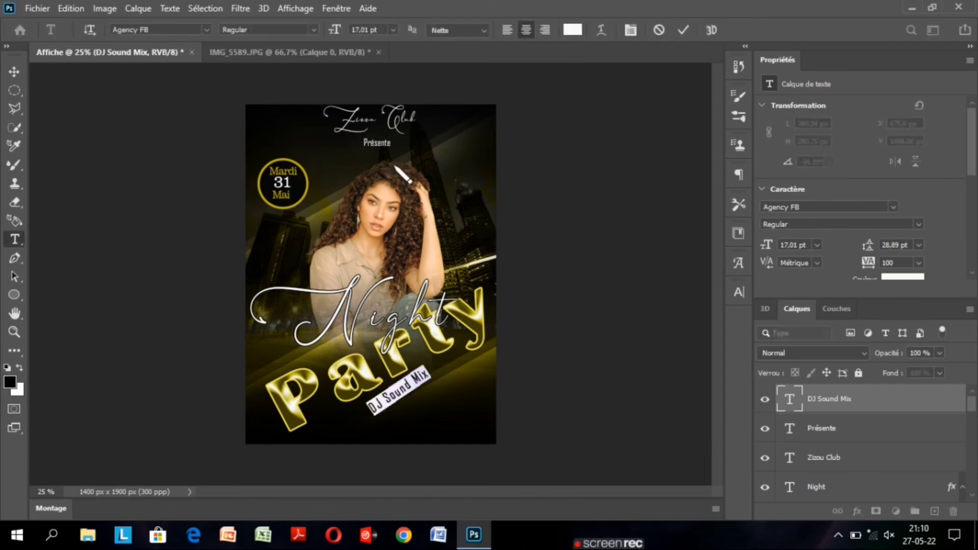
pyautogui.click(312, 31)
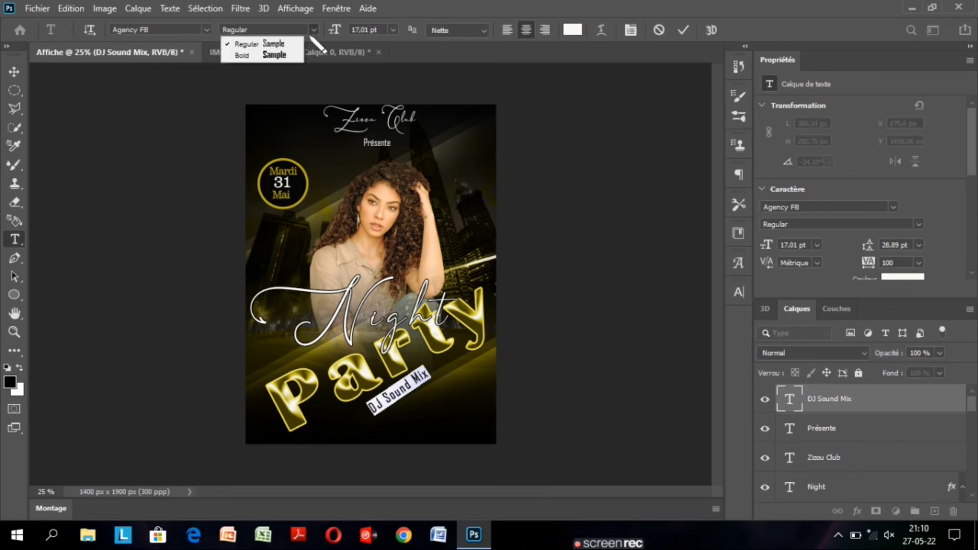
pyautogui.click(275, 55)
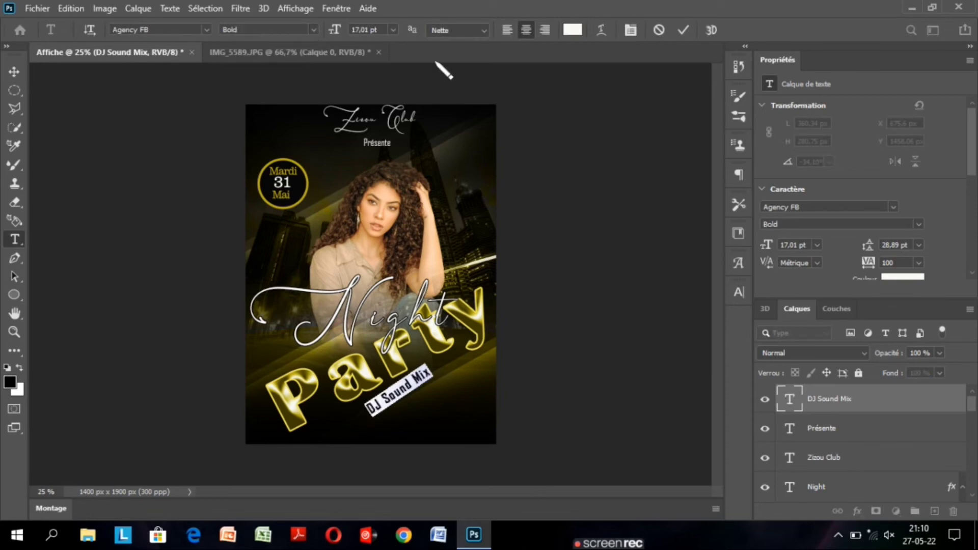
pyautogui.click(683, 30)
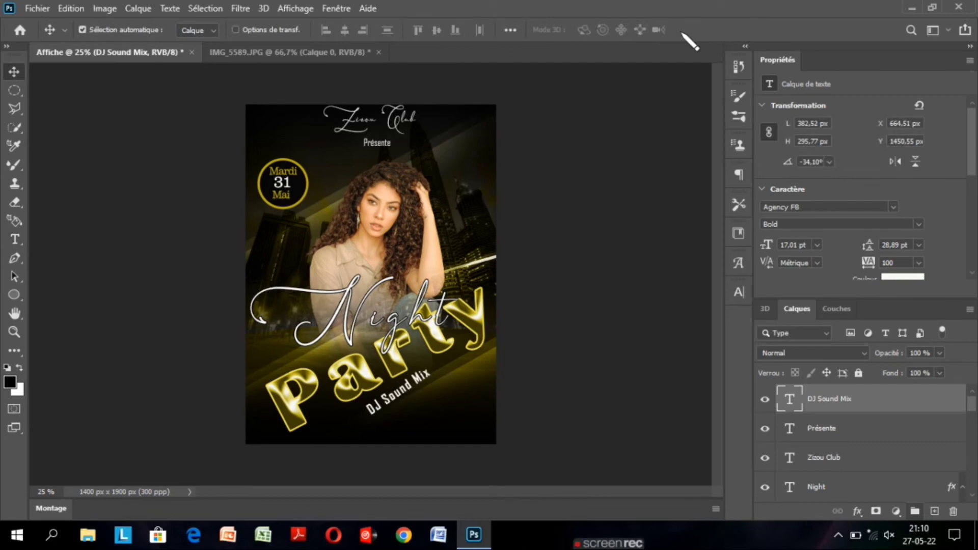
pyautogui.press('Right')
pyautogui.press('Up')
pyautogui.press('Up')
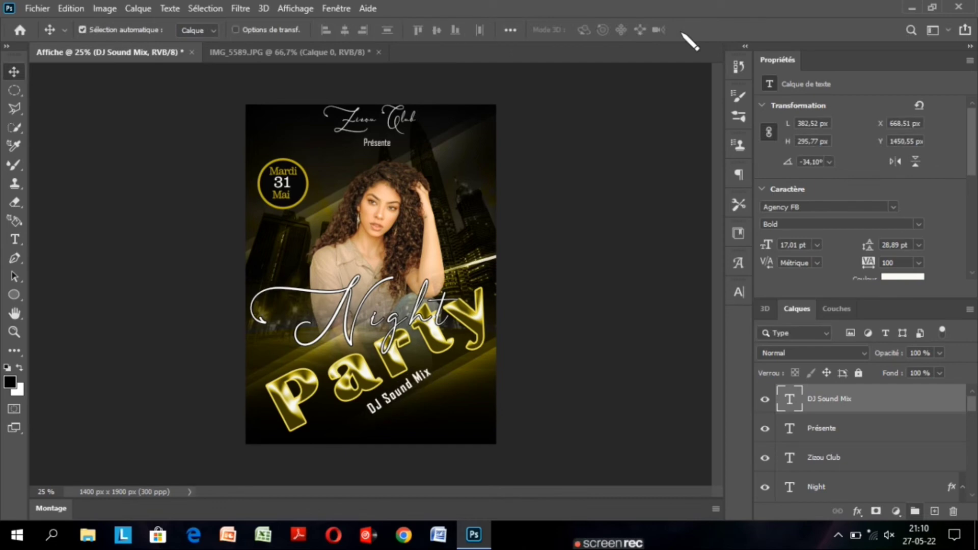
# Adjust the DJ Sound Mix text's rotation to -30,73° and nudge it to X 692,14 px, Y 1447,34 px.
pyautogui.hotkey('ctrl', 't')
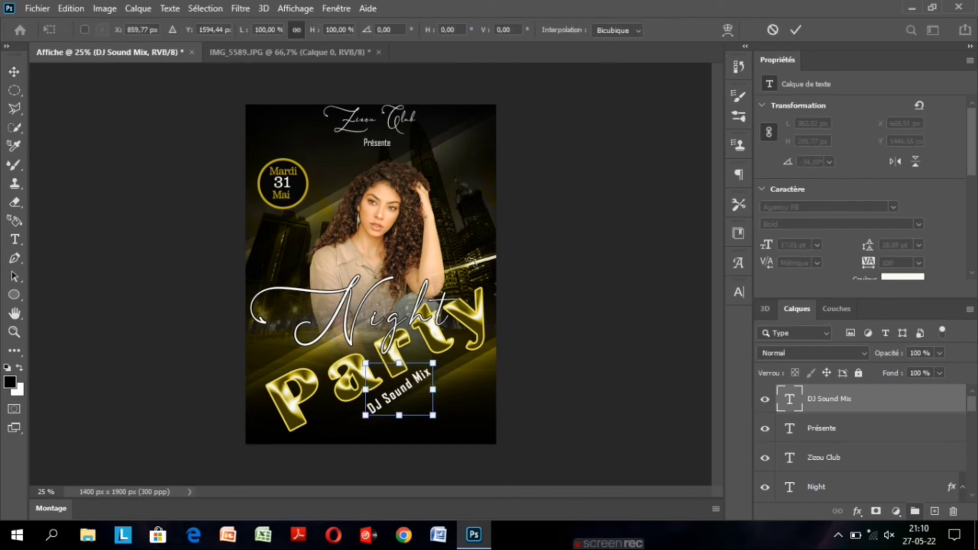
pyautogui.moveTo(444, 355); pyautogui.dragTo(447, 358)
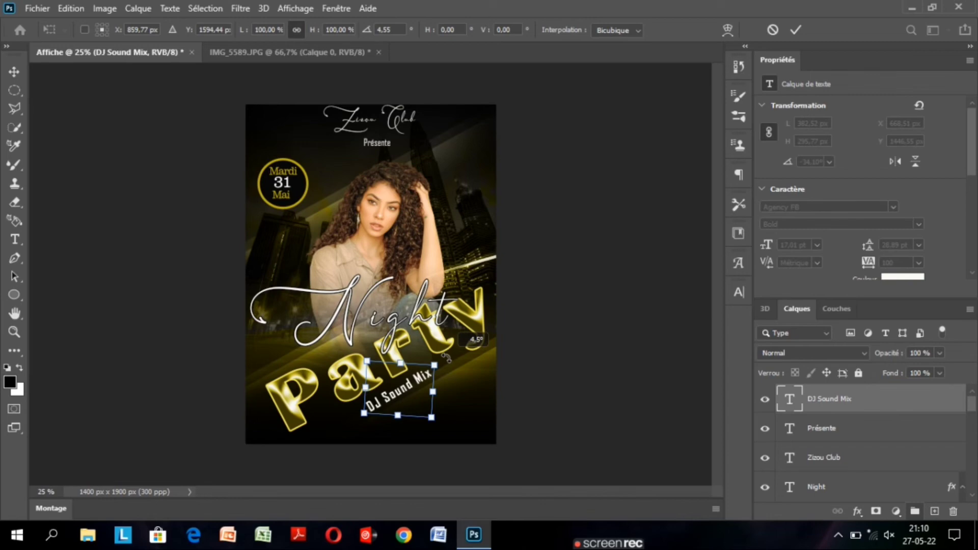
pyautogui.press('Return')
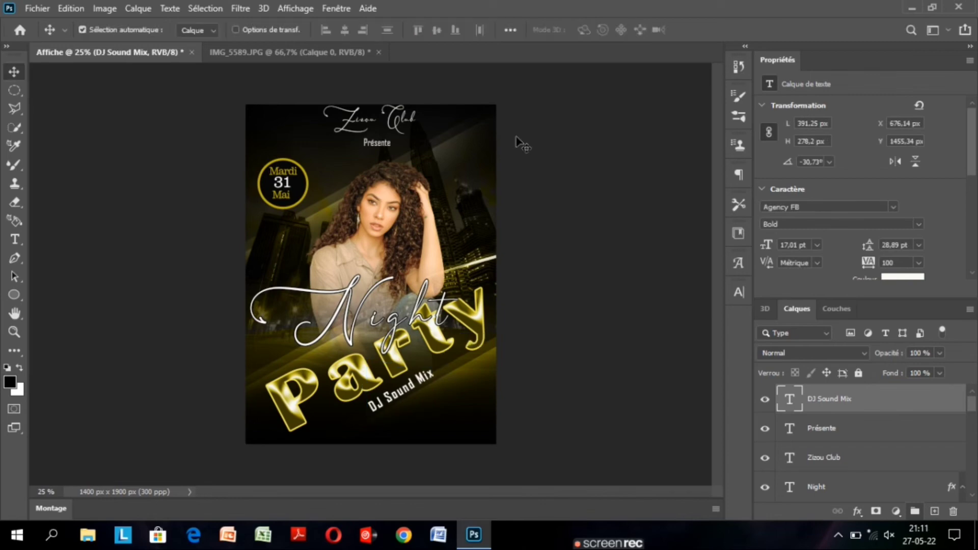
pyautogui.press('Right')
pyautogui.press('Right')
pyautogui.press('Right')
pyautogui.press('Right')
pyautogui.press('Up')
pyautogui.press('Up')
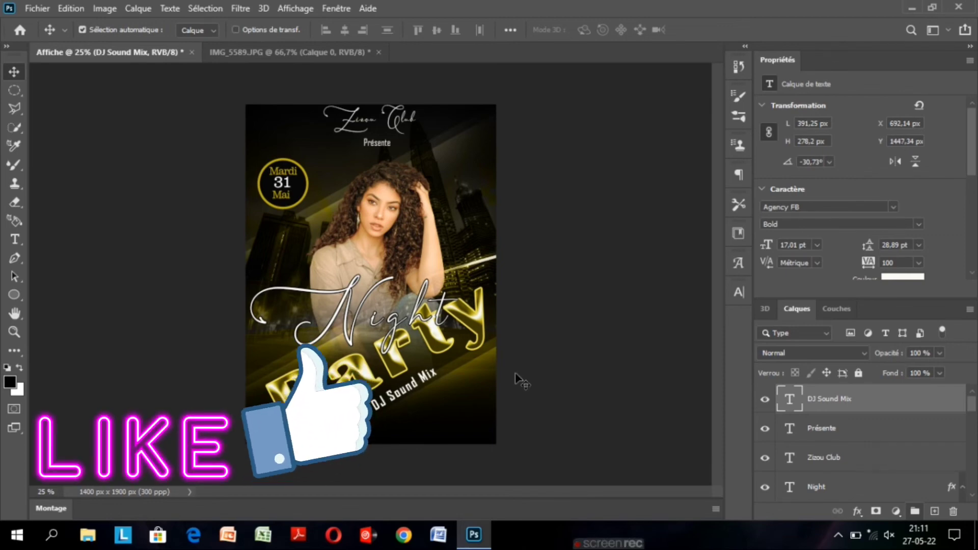
# Duplicate the DJ Sound Mix text, place the copy beneath the original and rotate the copy to -2,16°.
pyautogui.hotkey('ctrl', 'j')
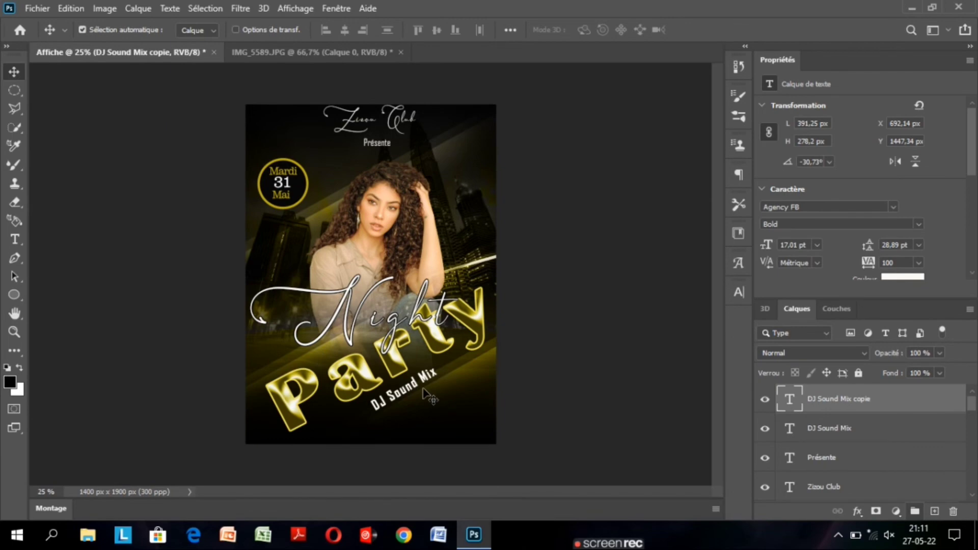
pyautogui.moveTo(427, 392); pyautogui.dragTo(427, 423)
pyautogui.hotkey('ctrl', 't')
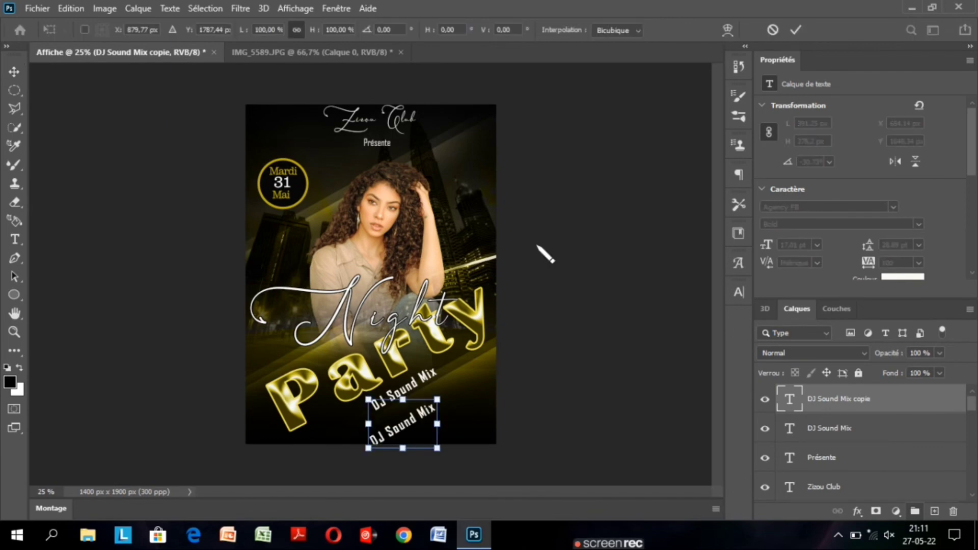
pyautogui.moveTo(456, 389); pyautogui.dragTo(458, 391)
pyautogui.moveTo(458, 391); pyautogui.dragTo(465, 415)
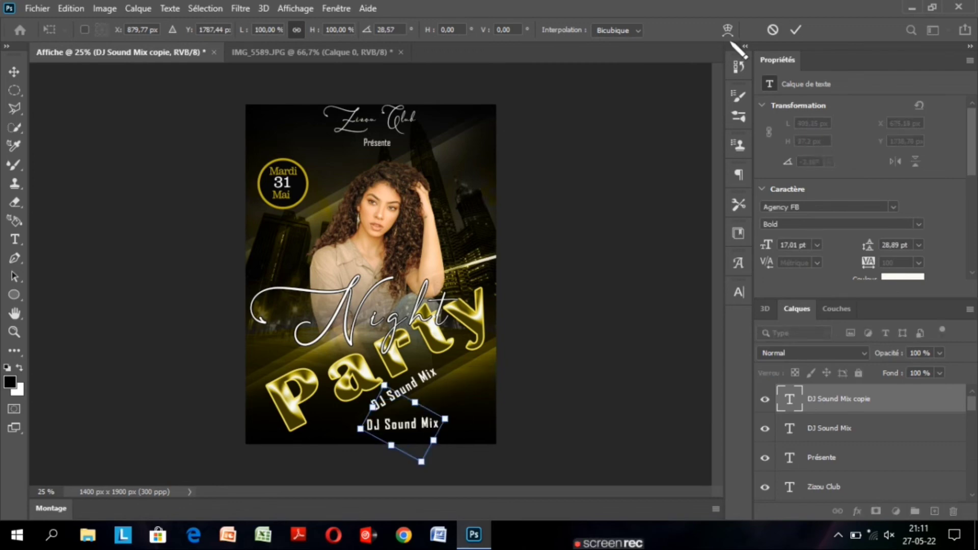
pyautogui.click(797, 32)
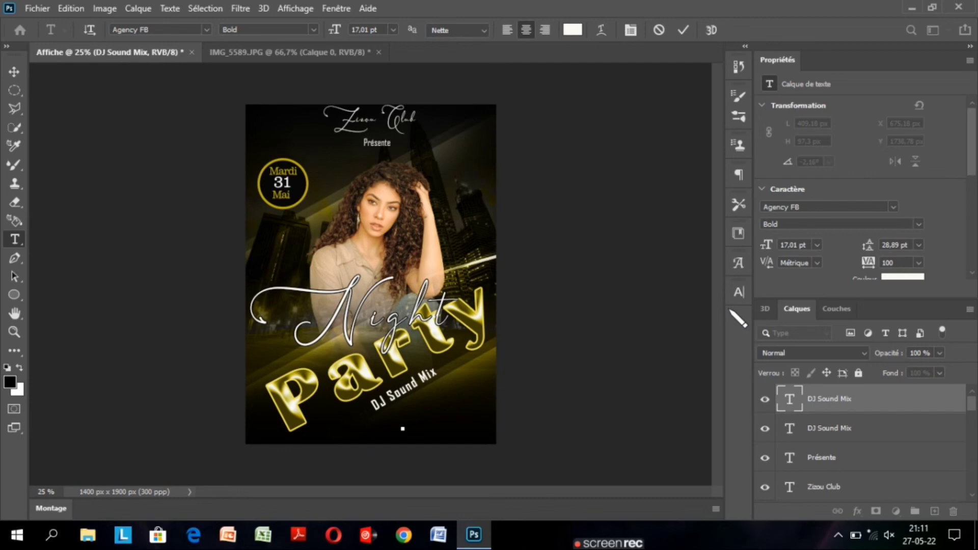
pyautogui.write('Www.zizoutecht')
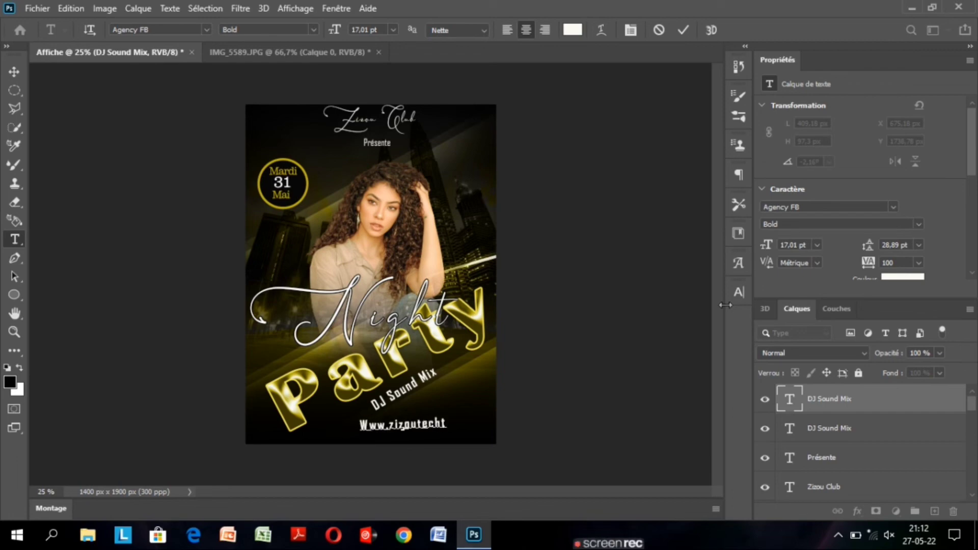
pyautogui.write('v')
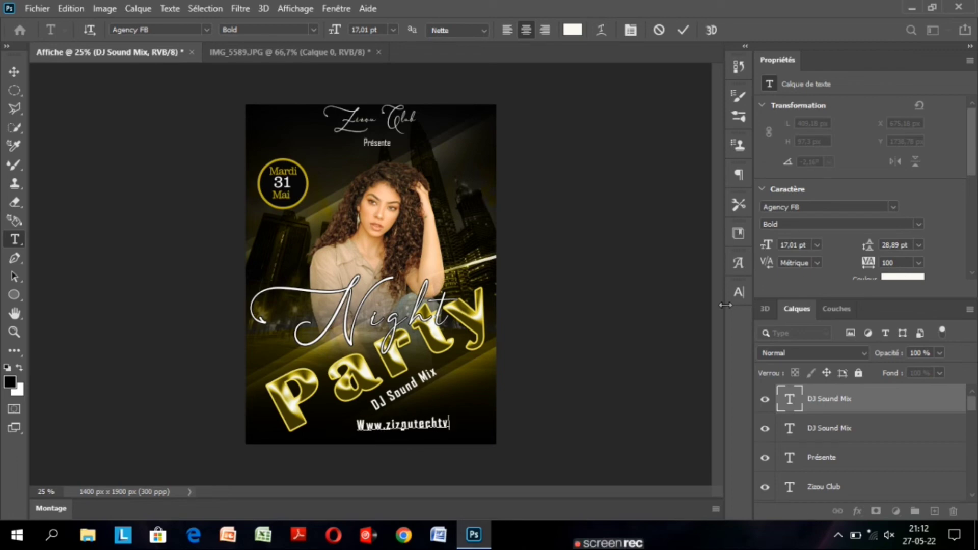
pyautogui.write('.co')
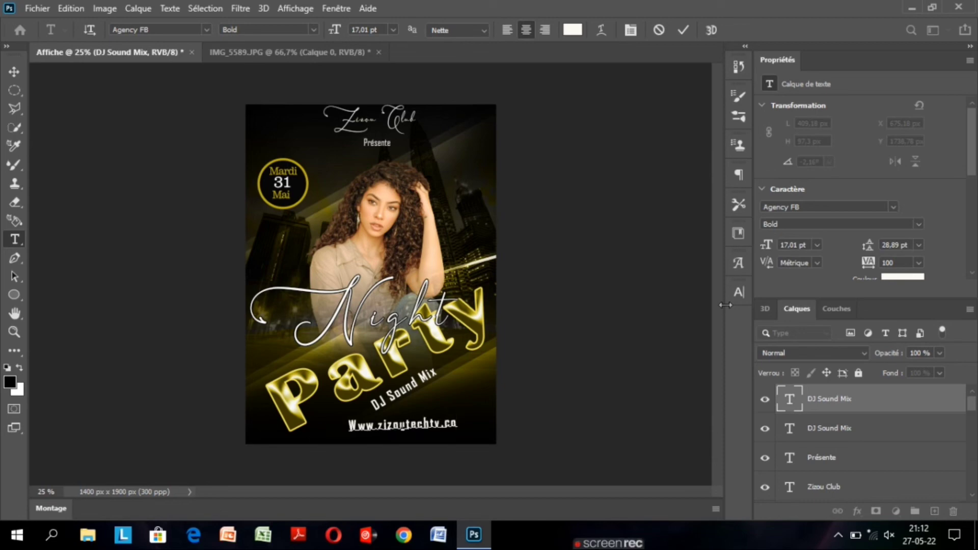
pyautogui.write('m')
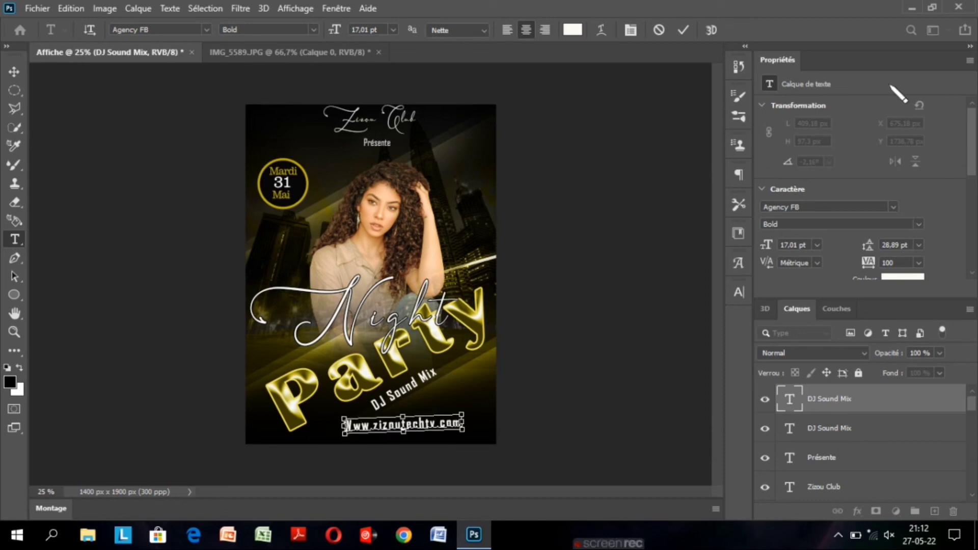
pyautogui.hotkey('ctrl', 'Return')
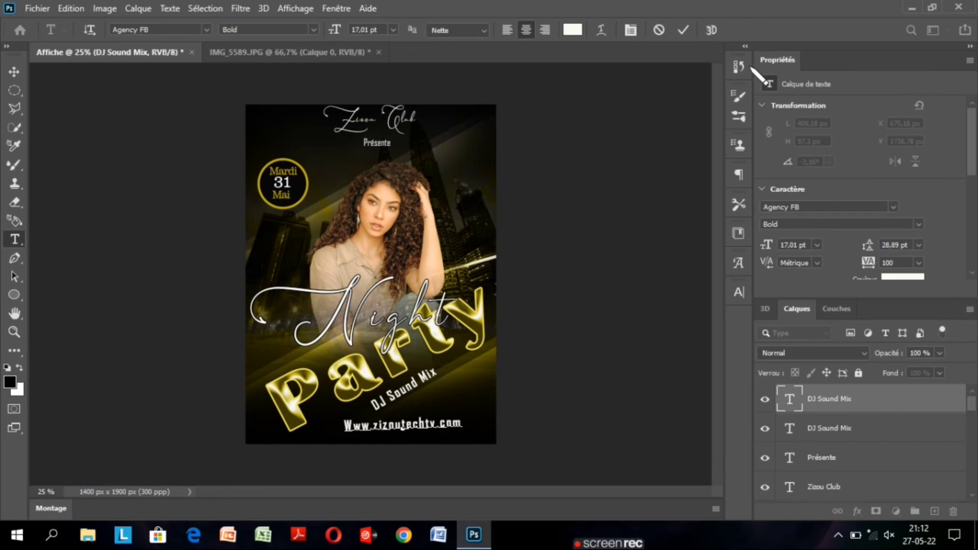
pyautogui.press('v')
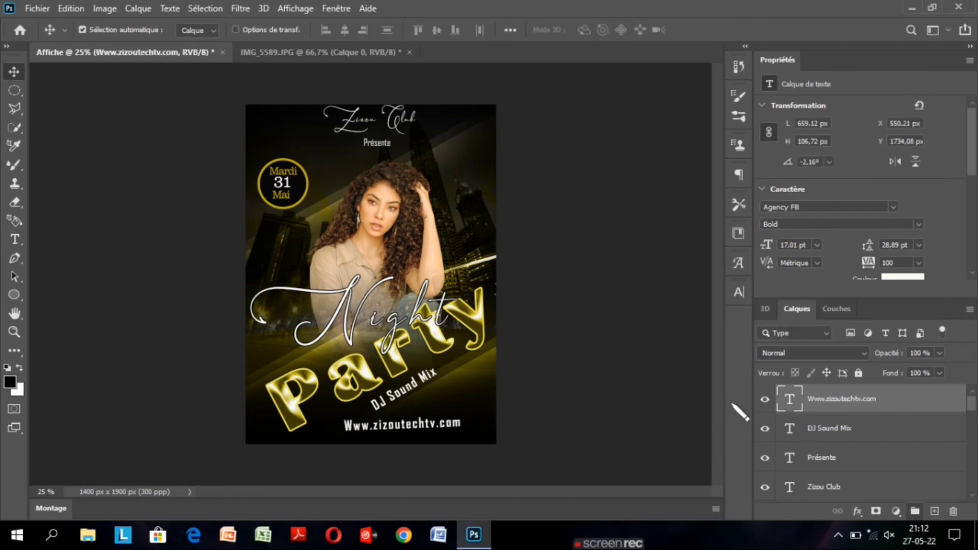
pyautogui.doubleClick(419, 426)
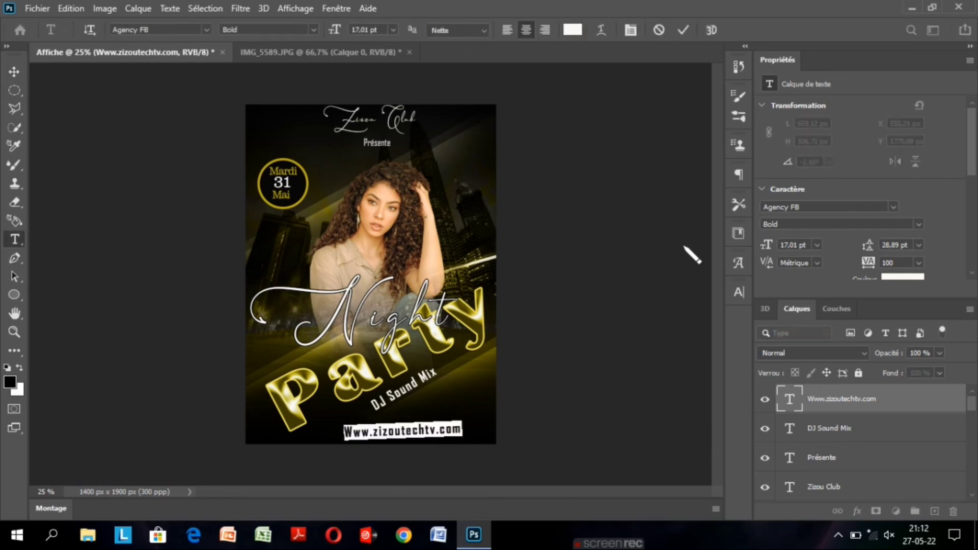
pyautogui.click(206, 30)
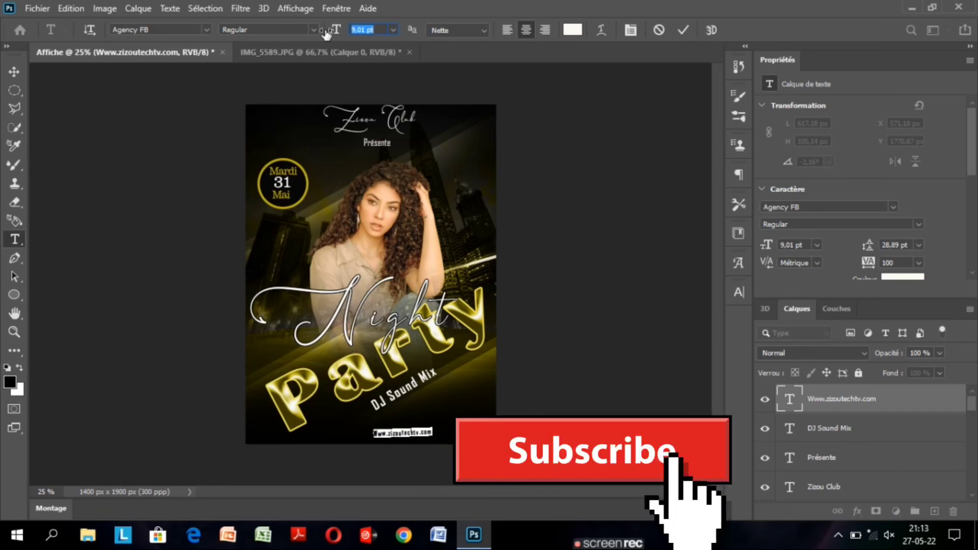
pyautogui.moveTo(326, 34); pyautogui.dragTo(328, 34)
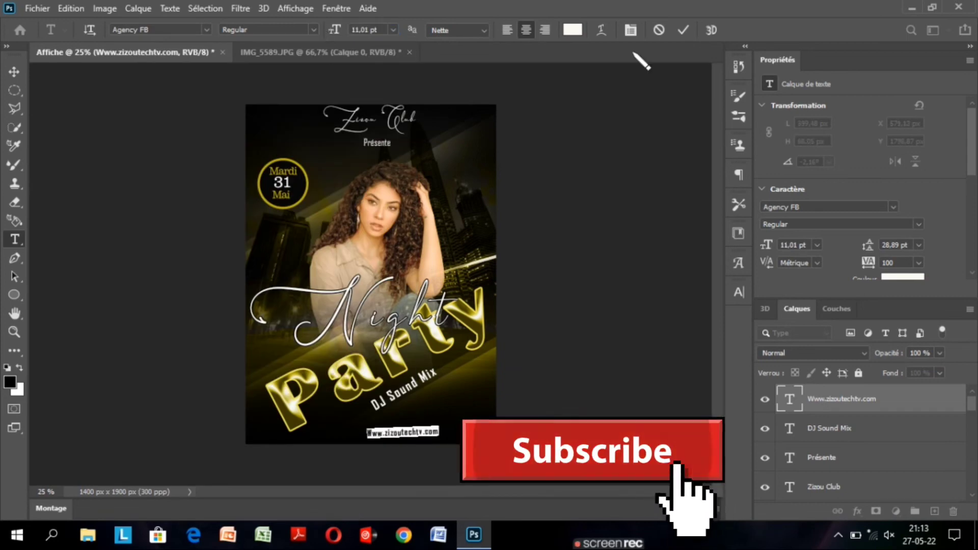
pyautogui.click(684, 31)
pyautogui.press('v')
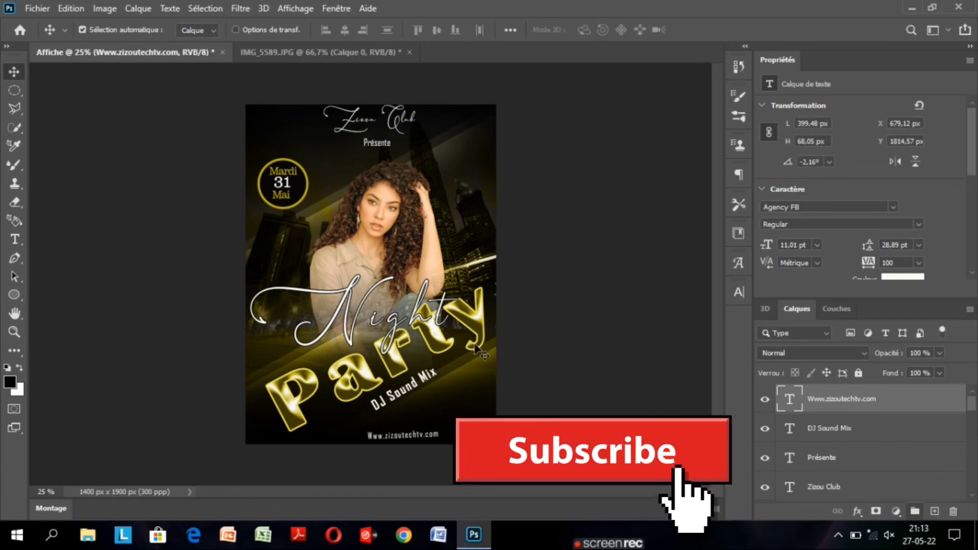
pyautogui.hotkey('ctrl', 't')
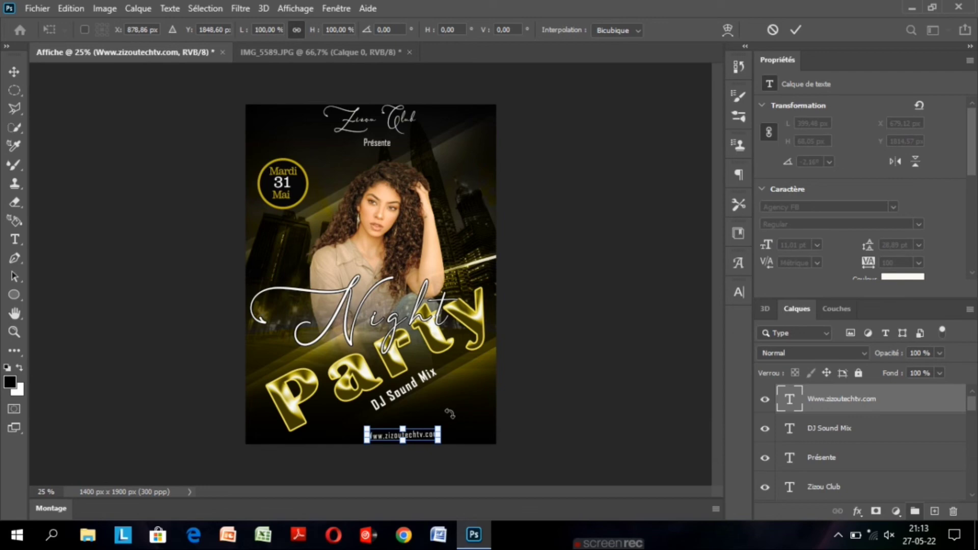
pyautogui.moveTo(450, 413); pyautogui.dragTo(451, 415)
pyautogui.click(796, 32)
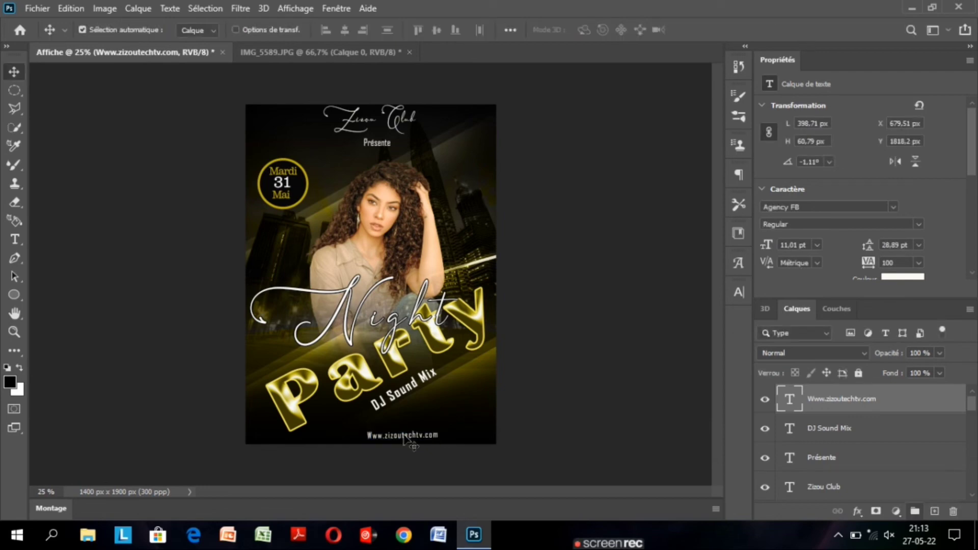
pyautogui.moveTo(414, 446); pyautogui.dragTo(387, 449)
# Examine the Night Party lettering and the lines of text beneath it at closer zoom.
pyautogui.hotkey('ctrl', '+')
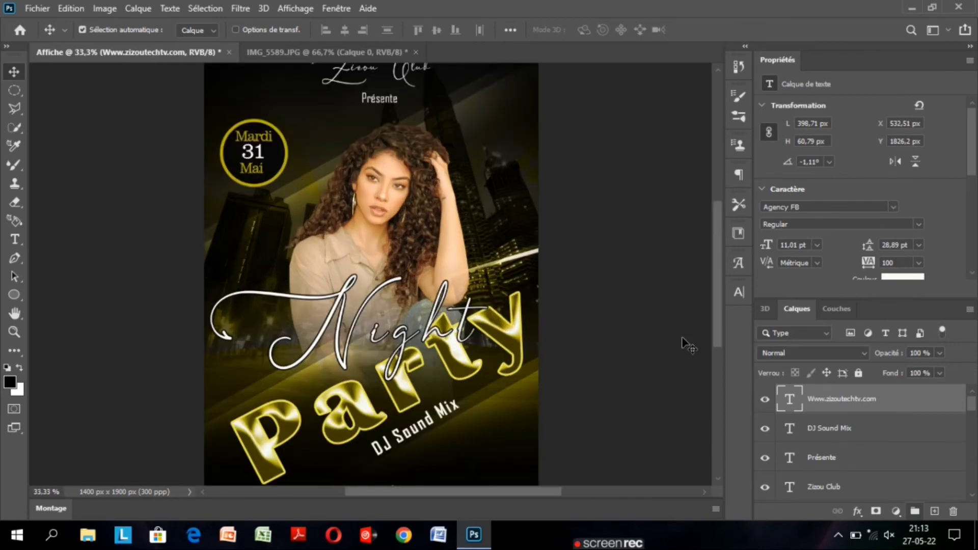
pyautogui.click(688, 346)
pyautogui.moveTo(719, 326); pyautogui.dragTo(719, 349)
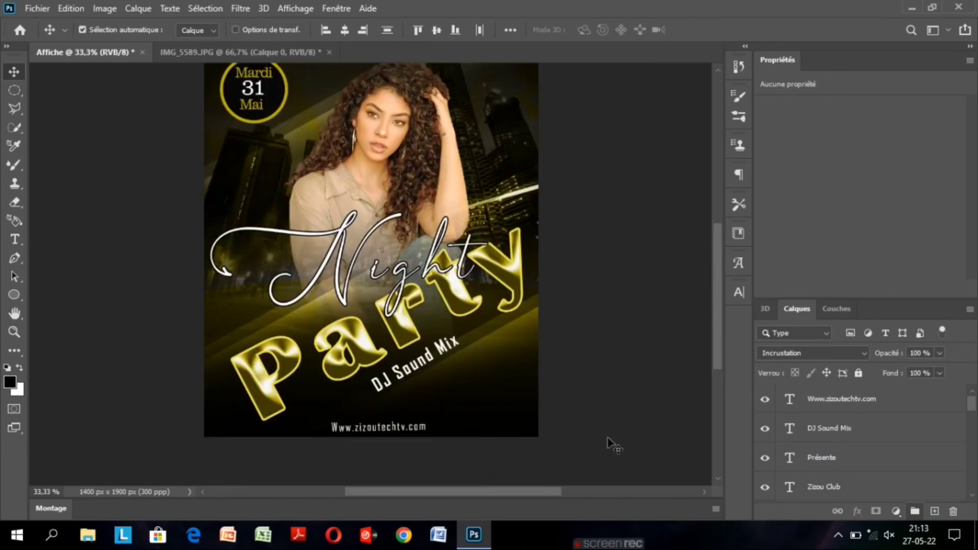
pyautogui.hotkey('ctrl', '+')
pyautogui.hotkey('ctrl', '+')
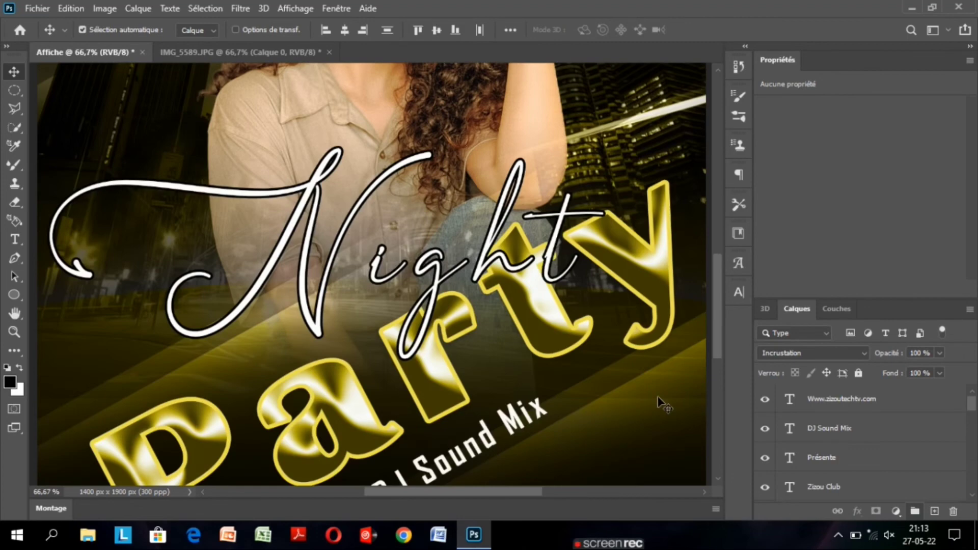
pyautogui.moveTo(718, 356); pyautogui.dragTo(725, 393)
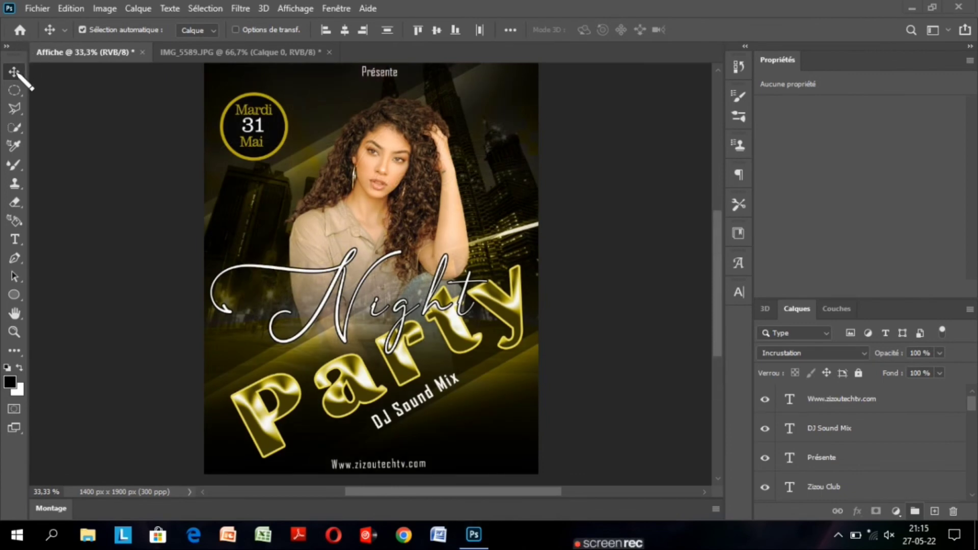
# Add a text on three lines reading ADM, 500 and Gds, and place it to the right of DJ Sound Mix.
pyautogui.press('t')
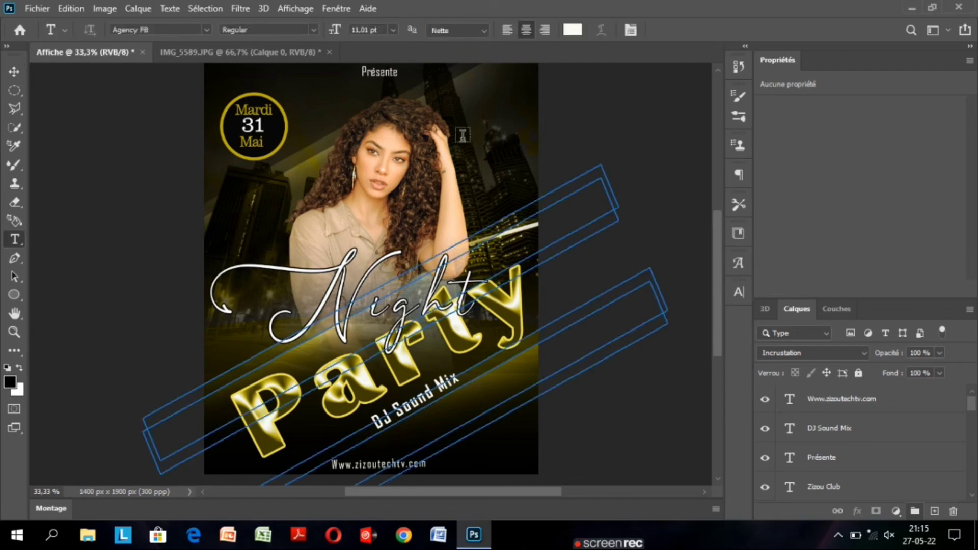
pyautogui.click(463, 134)
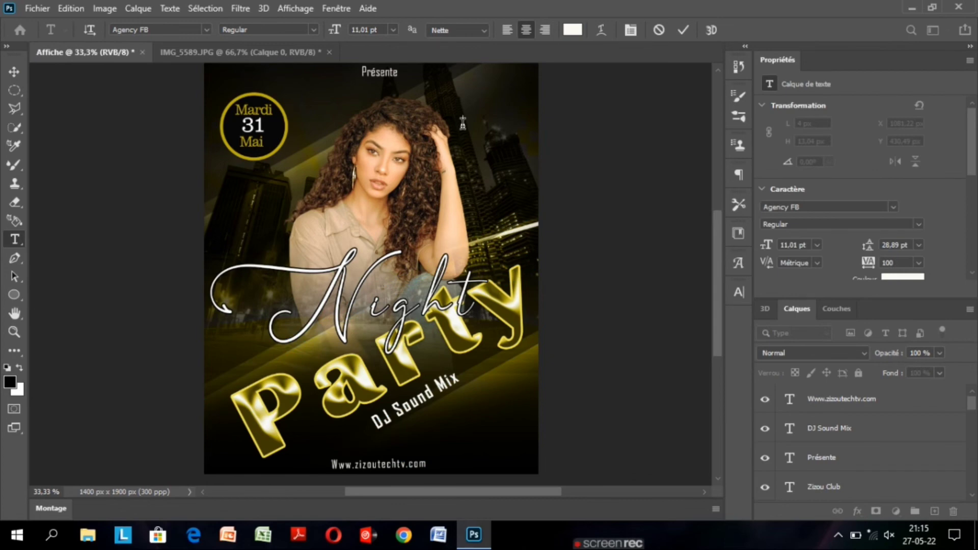
pyautogui.write('ADM')
pyautogui.press('Return')
pyautogui.write('500')
pyautogui.press('Return')
pyautogui.write('G')
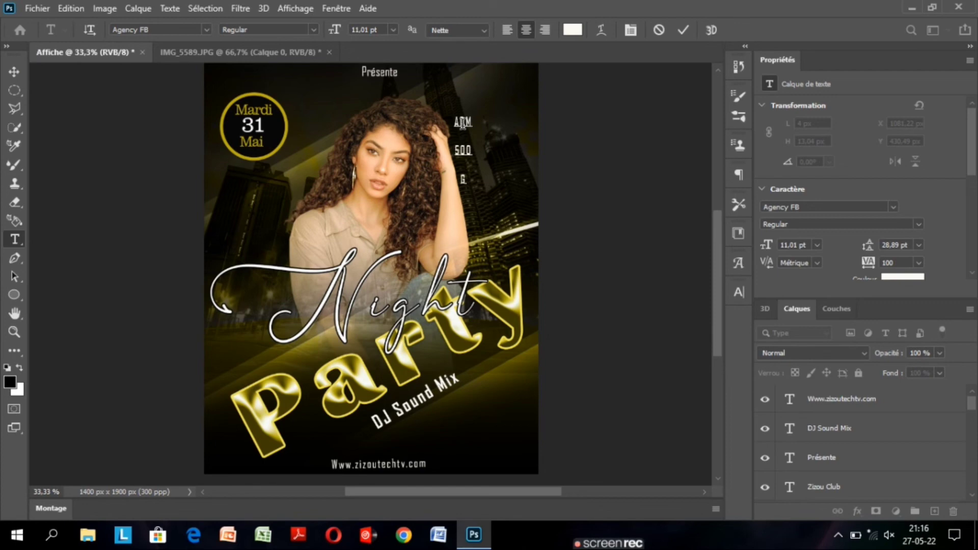
pyautogui.write('ds')
pyautogui.click(683, 29)
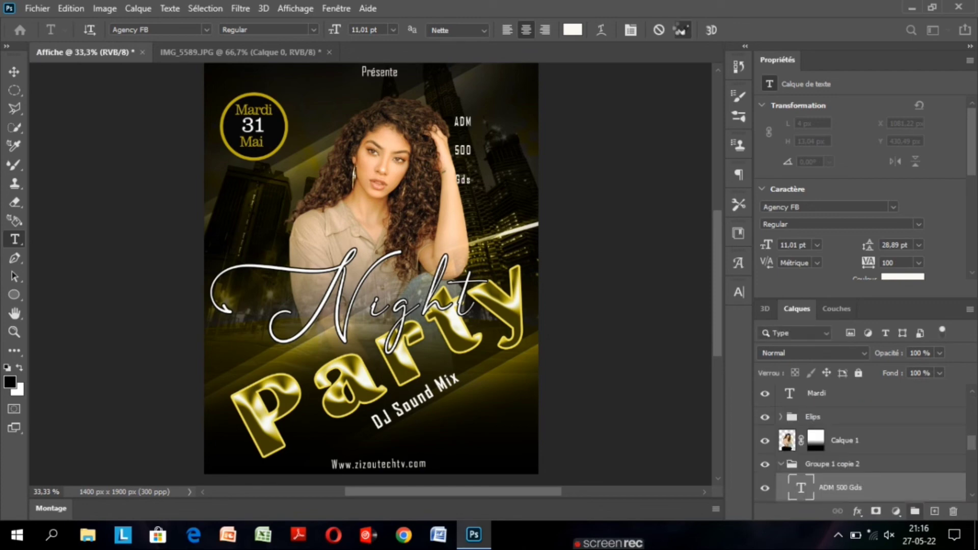
pyautogui.press('v')
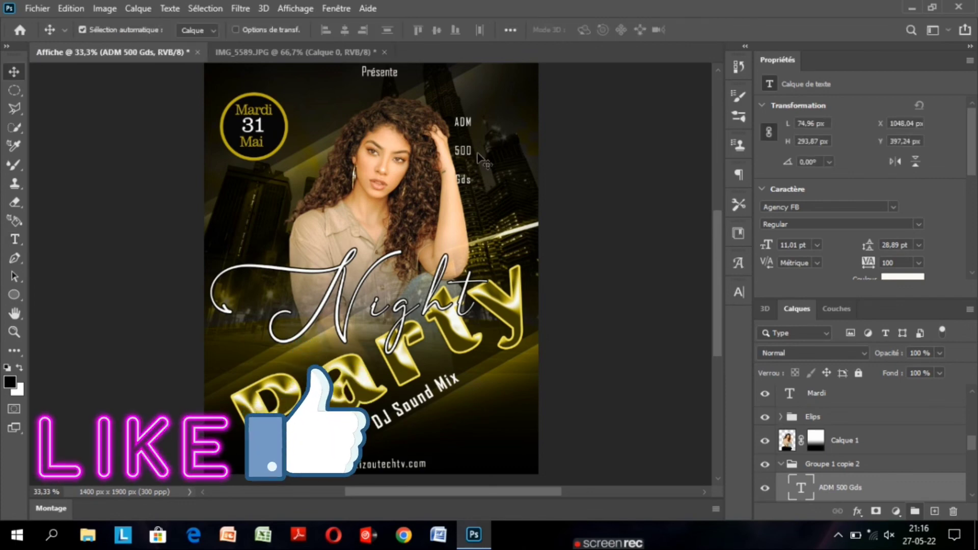
pyautogui.moveTo(479, 158); pyautogui.dragTo(502, 421)
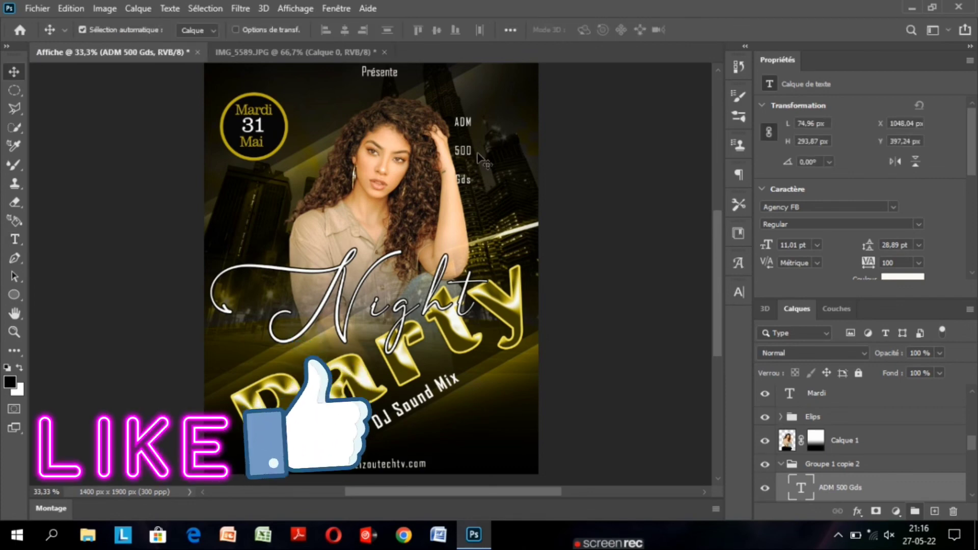
# Set the ADM 500 Gds text to 97 % vertical scale, 13,89 pt leading and Bold style.
pyautogui.doubleClick(801, 491)
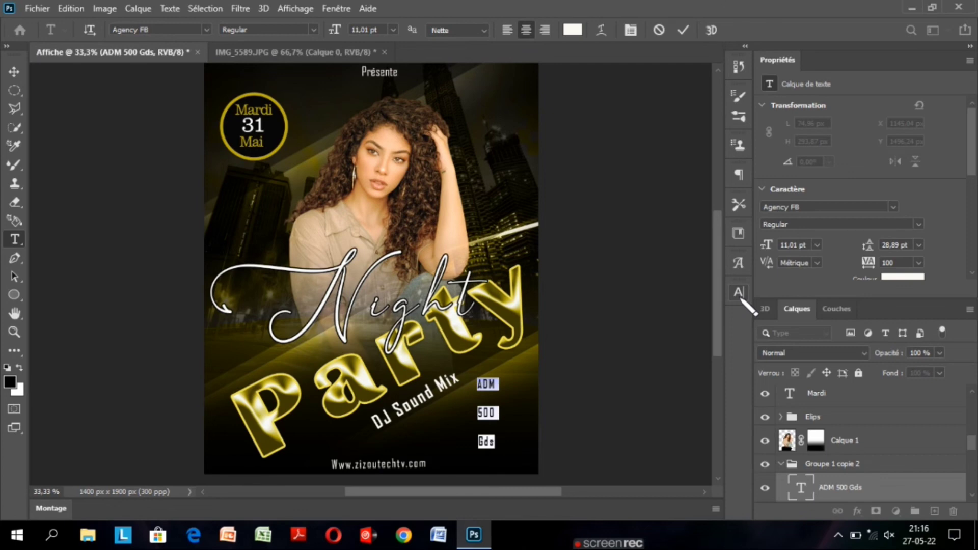
pyautogui.click(739, 293)
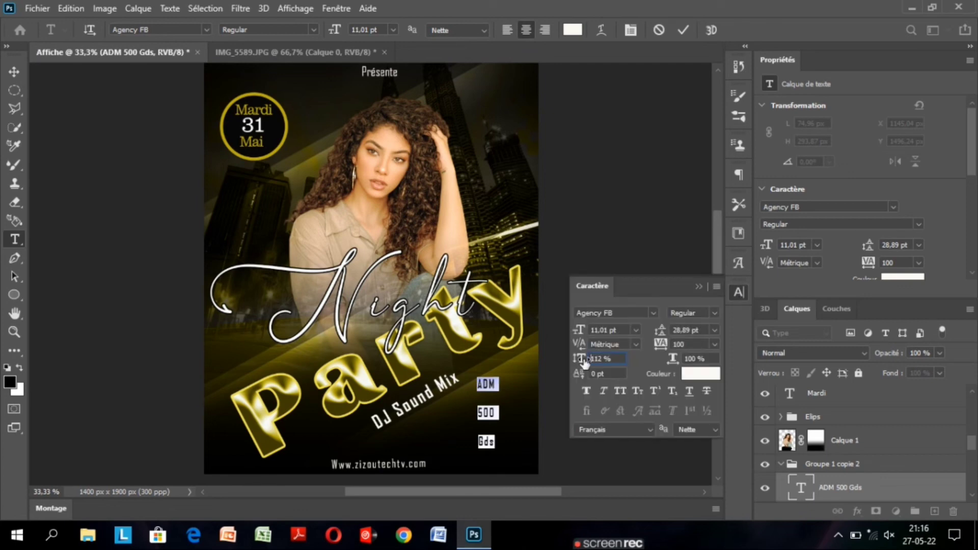
pyautogui.moveTo(584, 362); pyautogui.dragTo(577, 363)
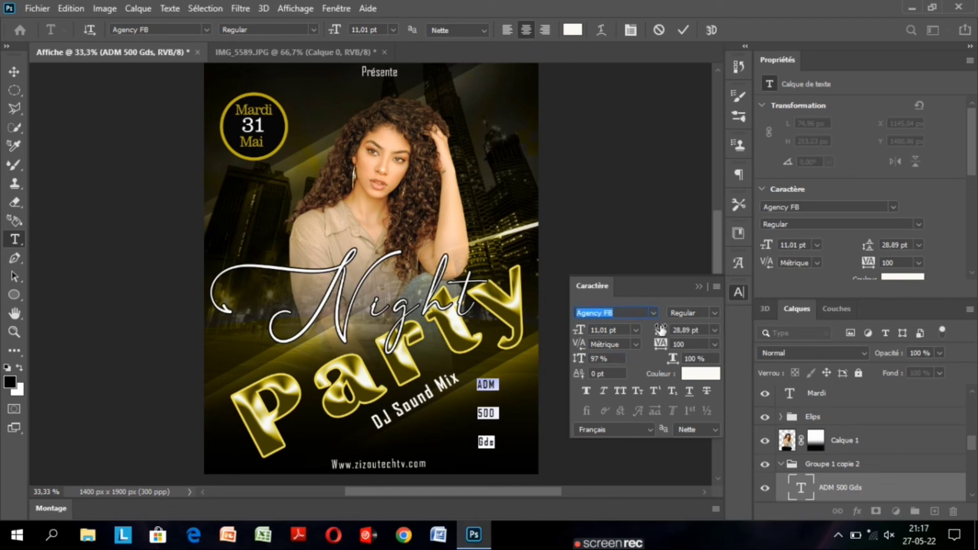
pyautogui.moveTo(661, 329); pyautogui.dragTo(650, 334)
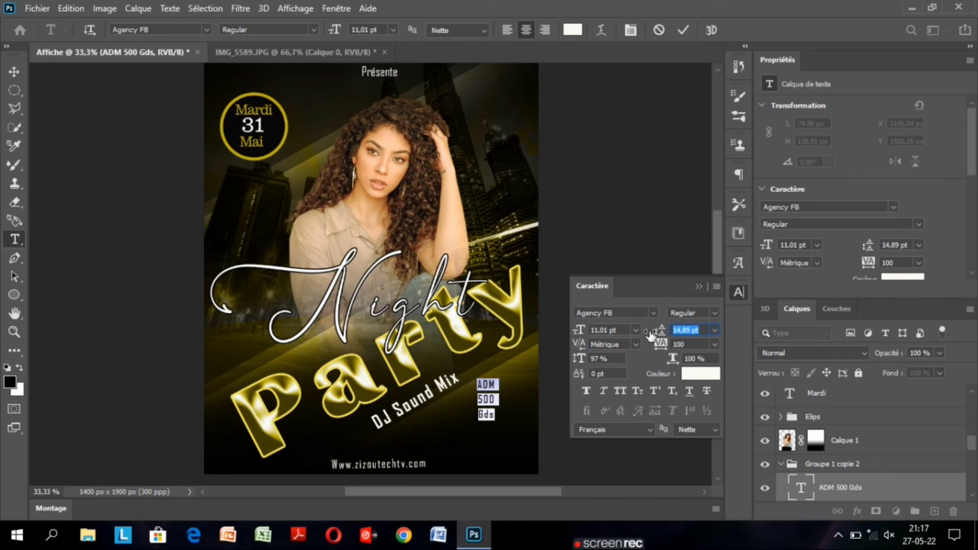
pyautogui.click(285, 54)
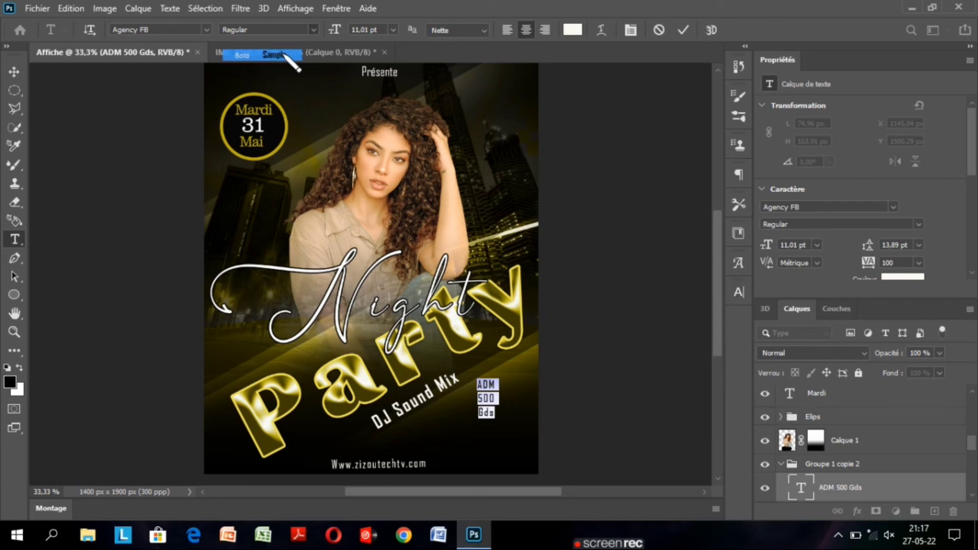
pyautogui.click(683, 30)
pyautogui.press('v')
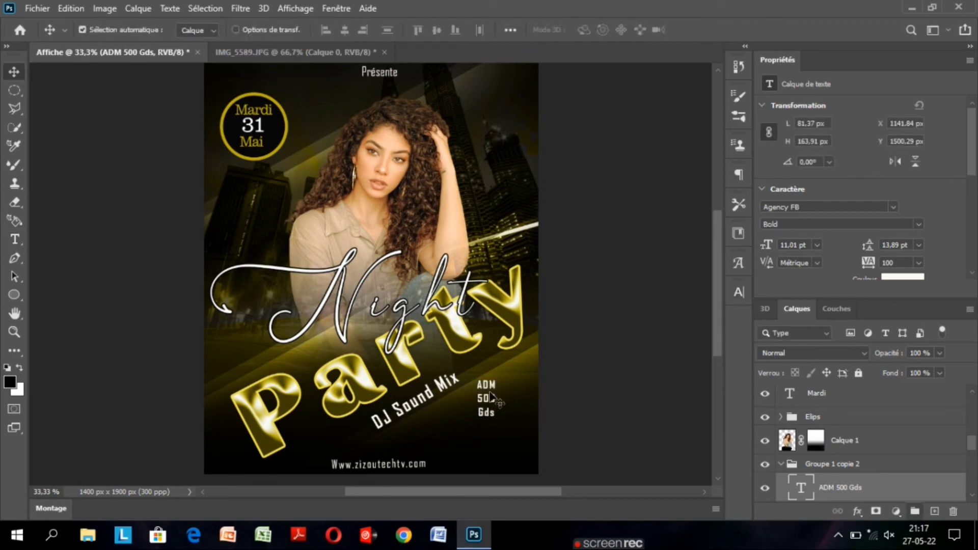
# Undo the accidental move of the Party text and reselect the ADM 500 Gds layer in Groupe 1 copie 2.
pyautogui.moveTo(491, 393); pyautogui.dragTo(491, 407)
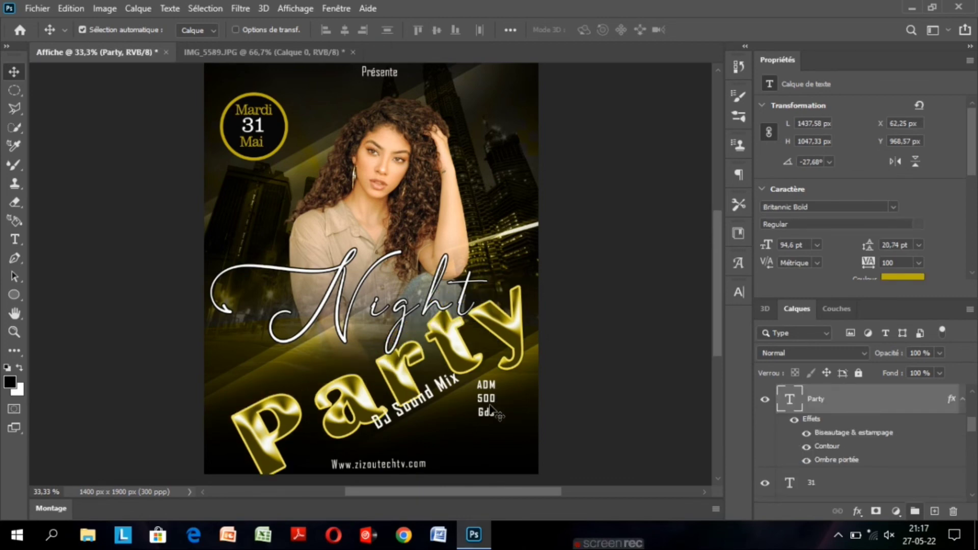
pyautogui.hotkey('ctrl', 'z')
pyautogui.moveTo(972, 427); pyautogui.dragTo(974, 451)
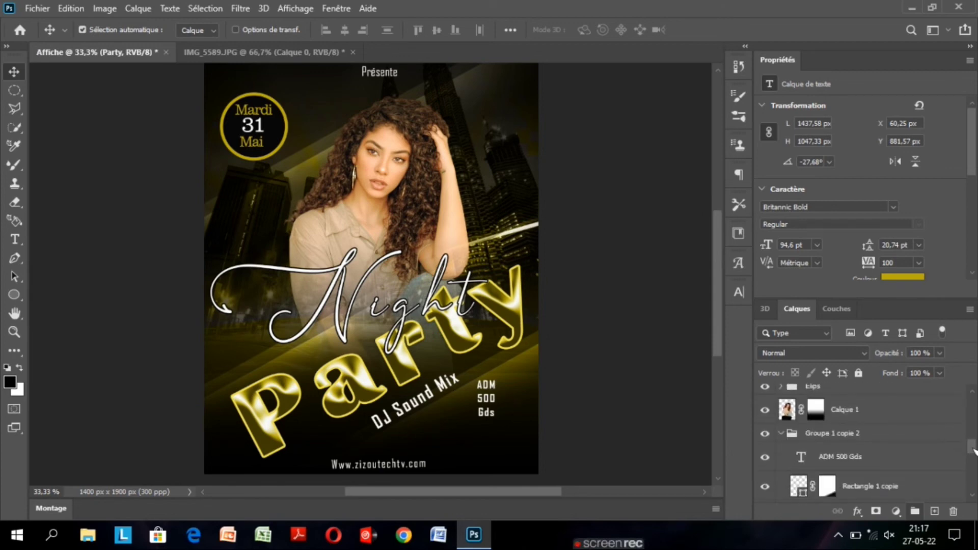
pyautogui.click(866, 457)
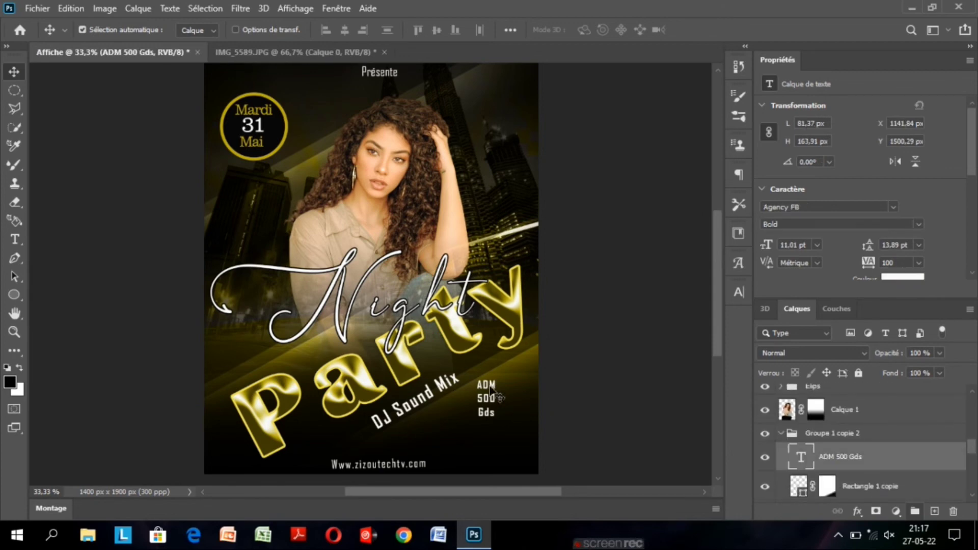
# Undo the accidental move of the Party text, then select the ADM 500 Gds text layer and colour it gold.
pyautogui.moveTo(490, 388); pyautogui.dragTo(494, 403)
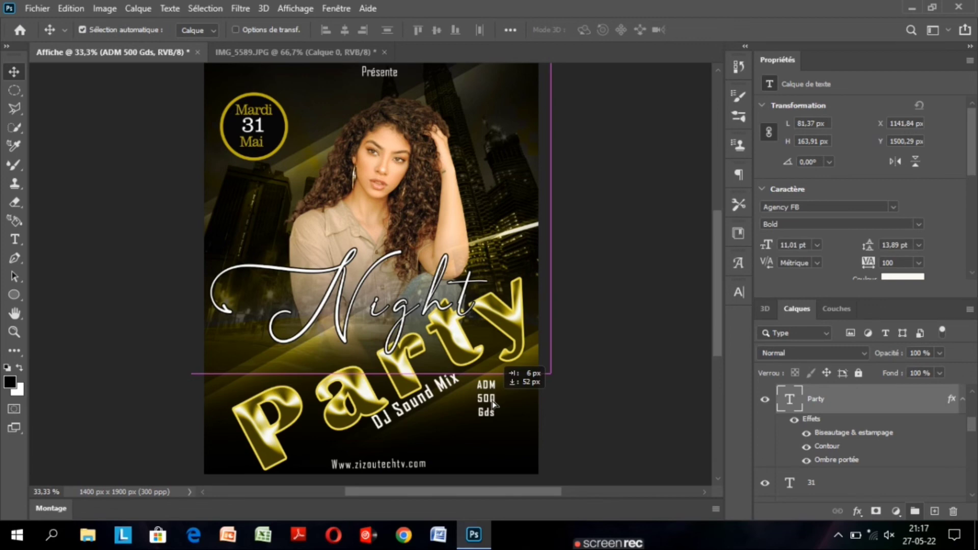
pyautogui.hotkey('ctrl', 'z')
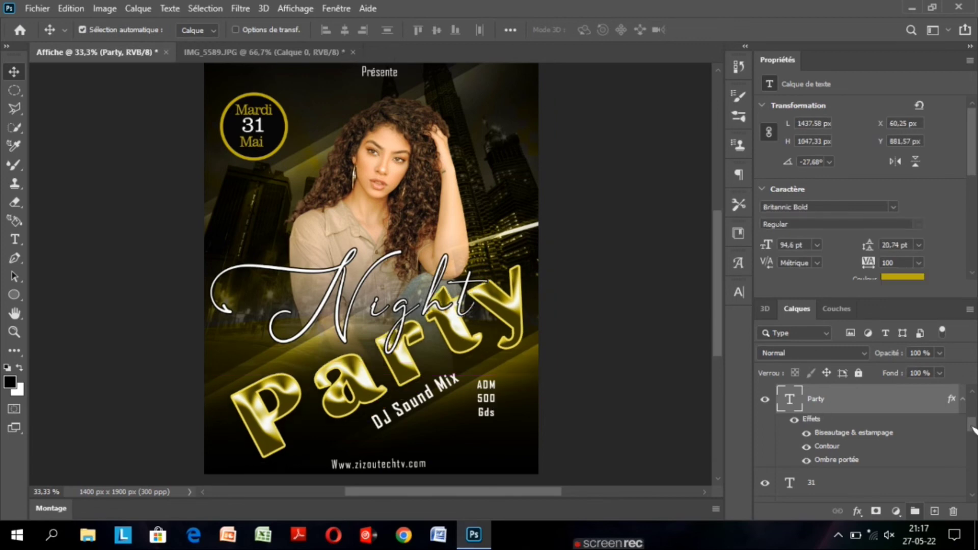
pyautogui.moveTo(972, 428); pyautogui.dragTo(972, 446)
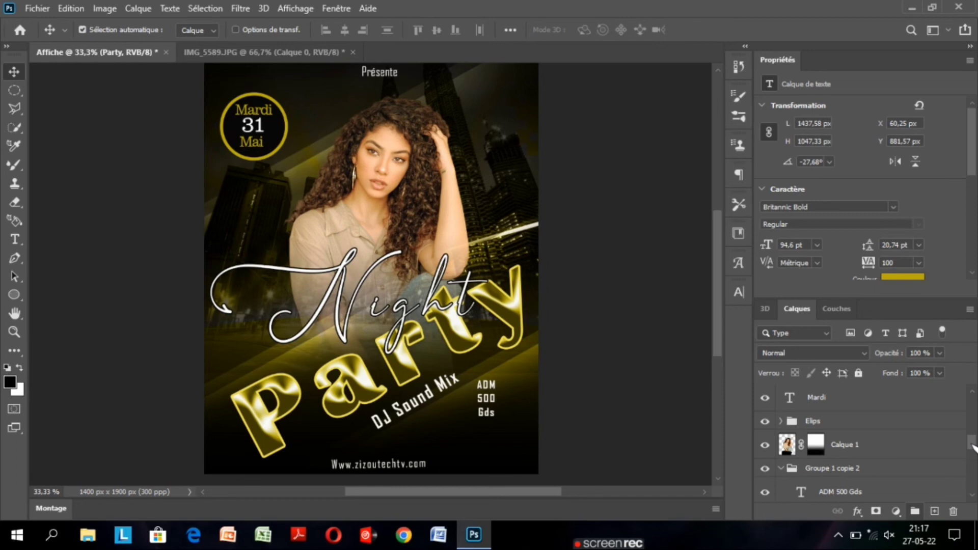
pyautogui.click(841, 492)
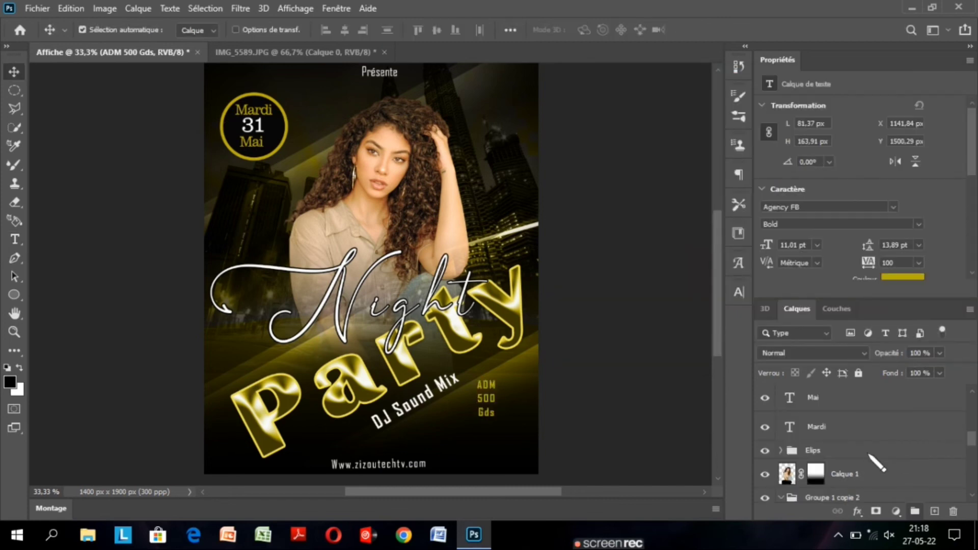
# Duplicate the Elips badge group over the ADM 500 Gds text and stack the copy beneath that text in Groupe 1 copie 2.
pyautogui.click(869, 454)
pyautogui.hotkey('ctrl', 'j')
pyautogui.hotkey('shift', 'Down')
pyautogui.hotkey('shift', 'Down')
pyautogui.hotkey('shift', 'Down')
pyautogui.hotkey('shift', 'Down')
pyautogui.hotkey('shift', 'Down')
pyautogui.hotkey('shift', 'Down')
pyautogui.hotkey('shift', 'Down')
pyautogui.hotkey('shift', 'Down')
pyautogui.hotkey('shift', 'Down')
pyautogui.hotkey('shift', 'Down')
pyautogui.hotkey('shift', 'Down')
pyautogui.hotkey('shift', 'Down')
pyautogui.hotkey('shift', 'Down')
pyautogui.hotkey('shift', 'Down')
pyautogui.hotkey('shift', 'Down')
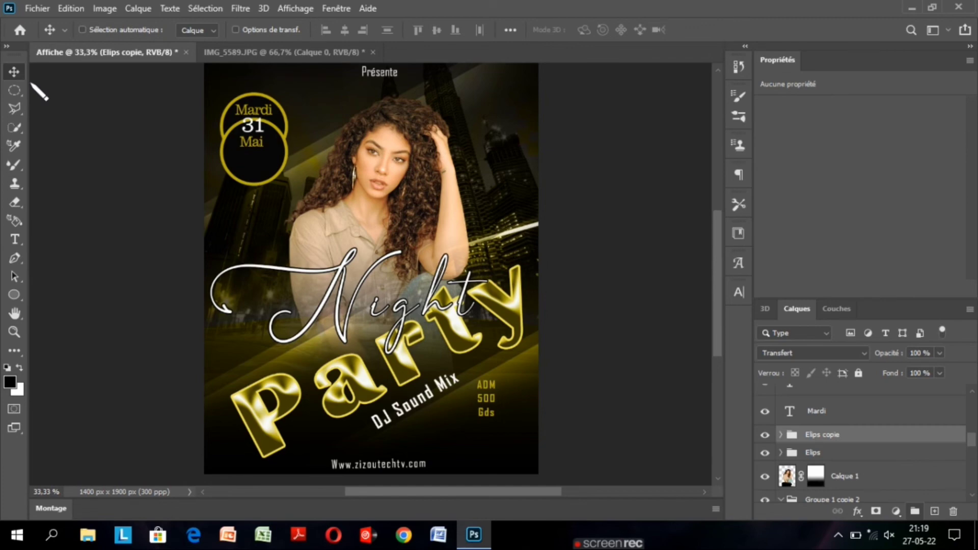
pyautogui.hotkey('ctrl', 't')
pyautogui.moveTo(250, 161); pyautogui.dragTo(483, 404)
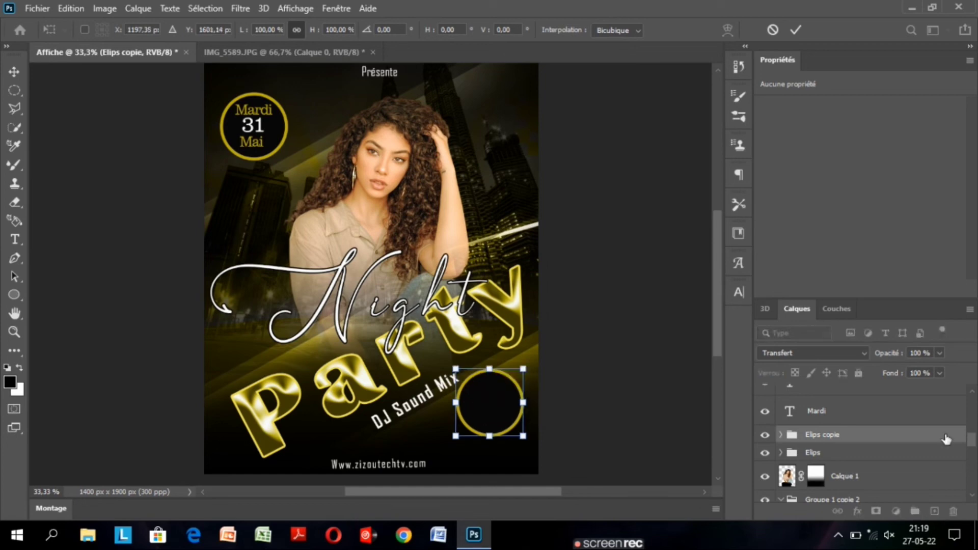
pyautogui.press('Return')
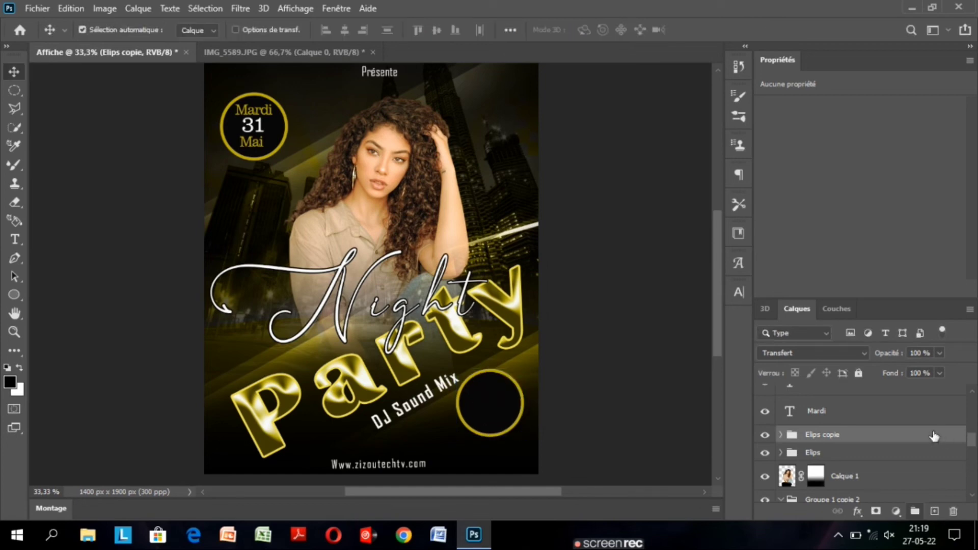
pyautogui.moveTo(934, 436)
pyautogui.mouseDown()
pyautogui.moveTo(935, 398)
pyautogui.moveTo(939, 436)
pyautogui.mouseUp()
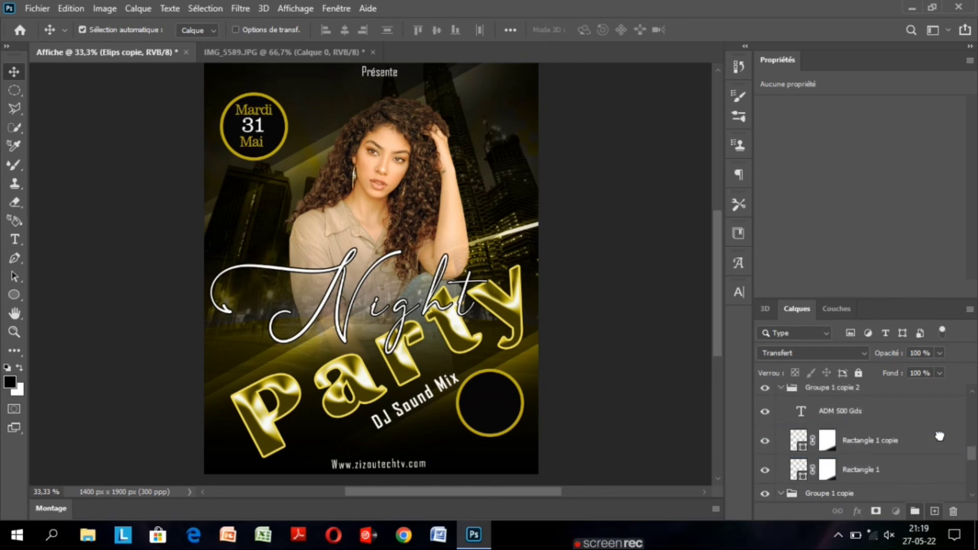
pyautogui.moveTo(939, 437); pyautogui.dragTo(939, 437)
# Nudge the ADM 500 Gds text about 15 px right and 18 px down to centre it inside the copied circle badge.
pyautogui.click(869, 395)
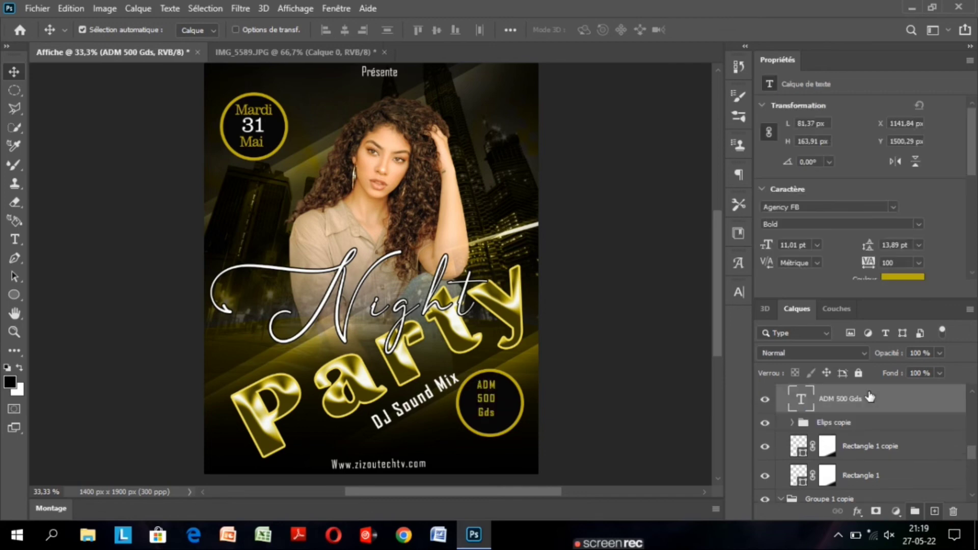
pyautogui.hotkey('shift', 'Down')
pyautogui.press('Right')
pyautogui.press('Right')
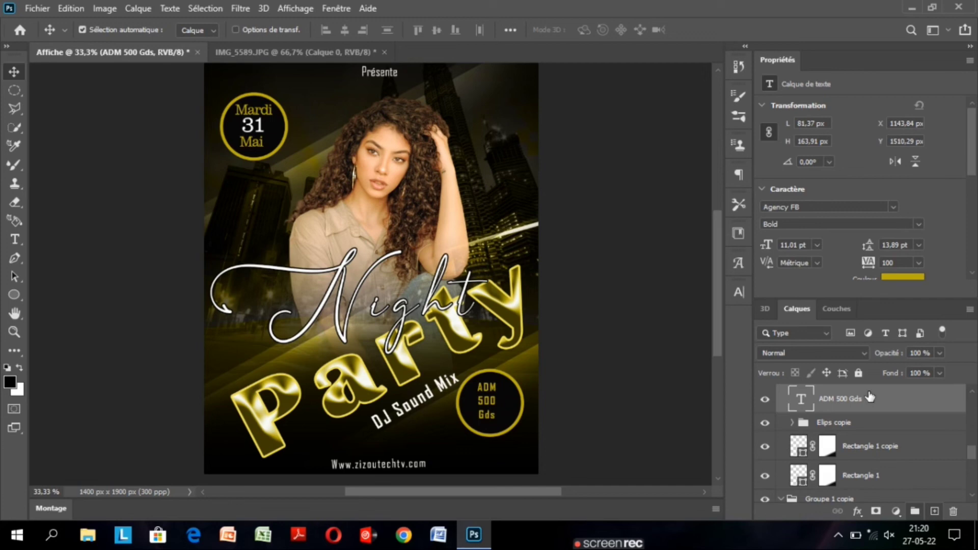
pyautogui.press('Right')
pyautogui.press('Right')
pyautogui.press('Right')
pyautogui.press('Right')
pyautogui.press('Right')
pyautogui.press('Right')
pyautogui.press('Right')
pyautogui.press('Right')
pyautogui.press('Right')
pyautogui.press('Right')
pyautogui.press('Right')
pyautogui.press('Right')
pyautogui.press('Right')
pyautogui.press('Down')
pyautogui.press('Down')
pyautogui.press('Down')
pyautogui.press('Down')
pyautogui.press('Down')
pyautogui.press('Down')
pyautogui.press('Down')
pyautogui.press('Down')
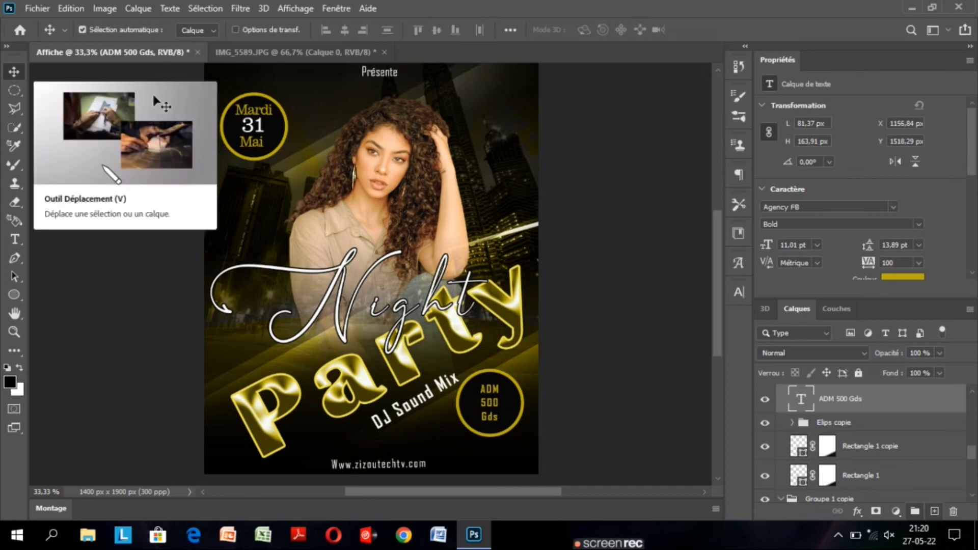
pyautogui.hotkey('ctrl', '-')
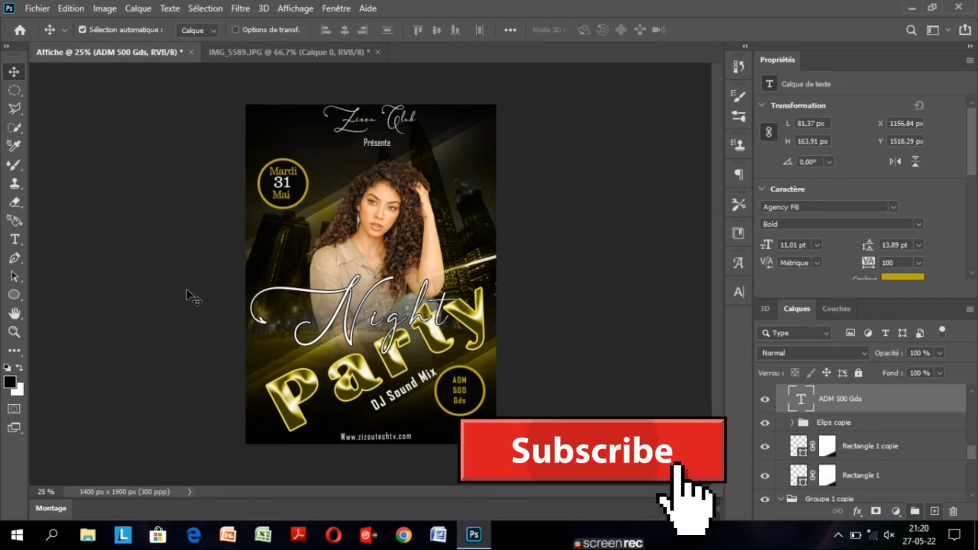
pyautogui.hotkey('ctrl', '-')
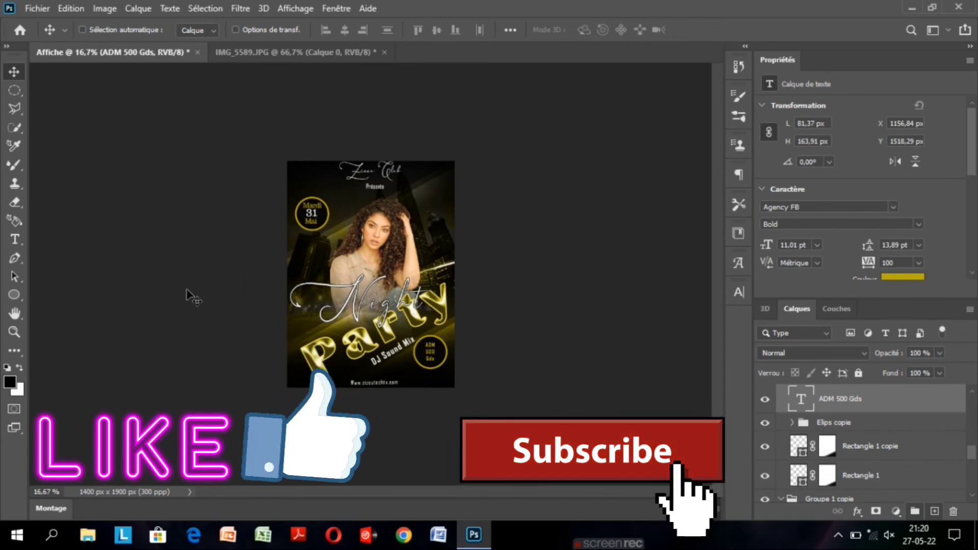
pyautogui.hotkey('ctrl', '+')
pyautogui.hotkey('ctrl', '+')
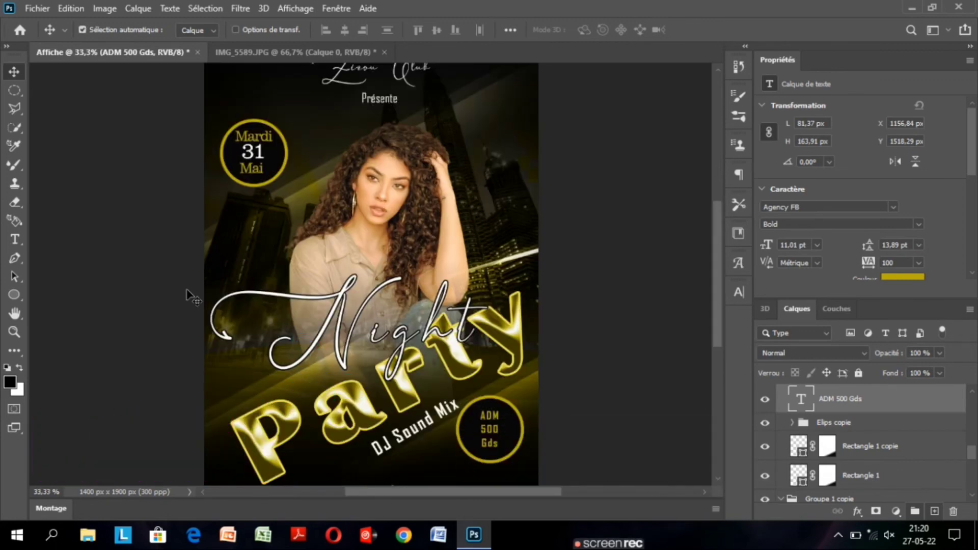